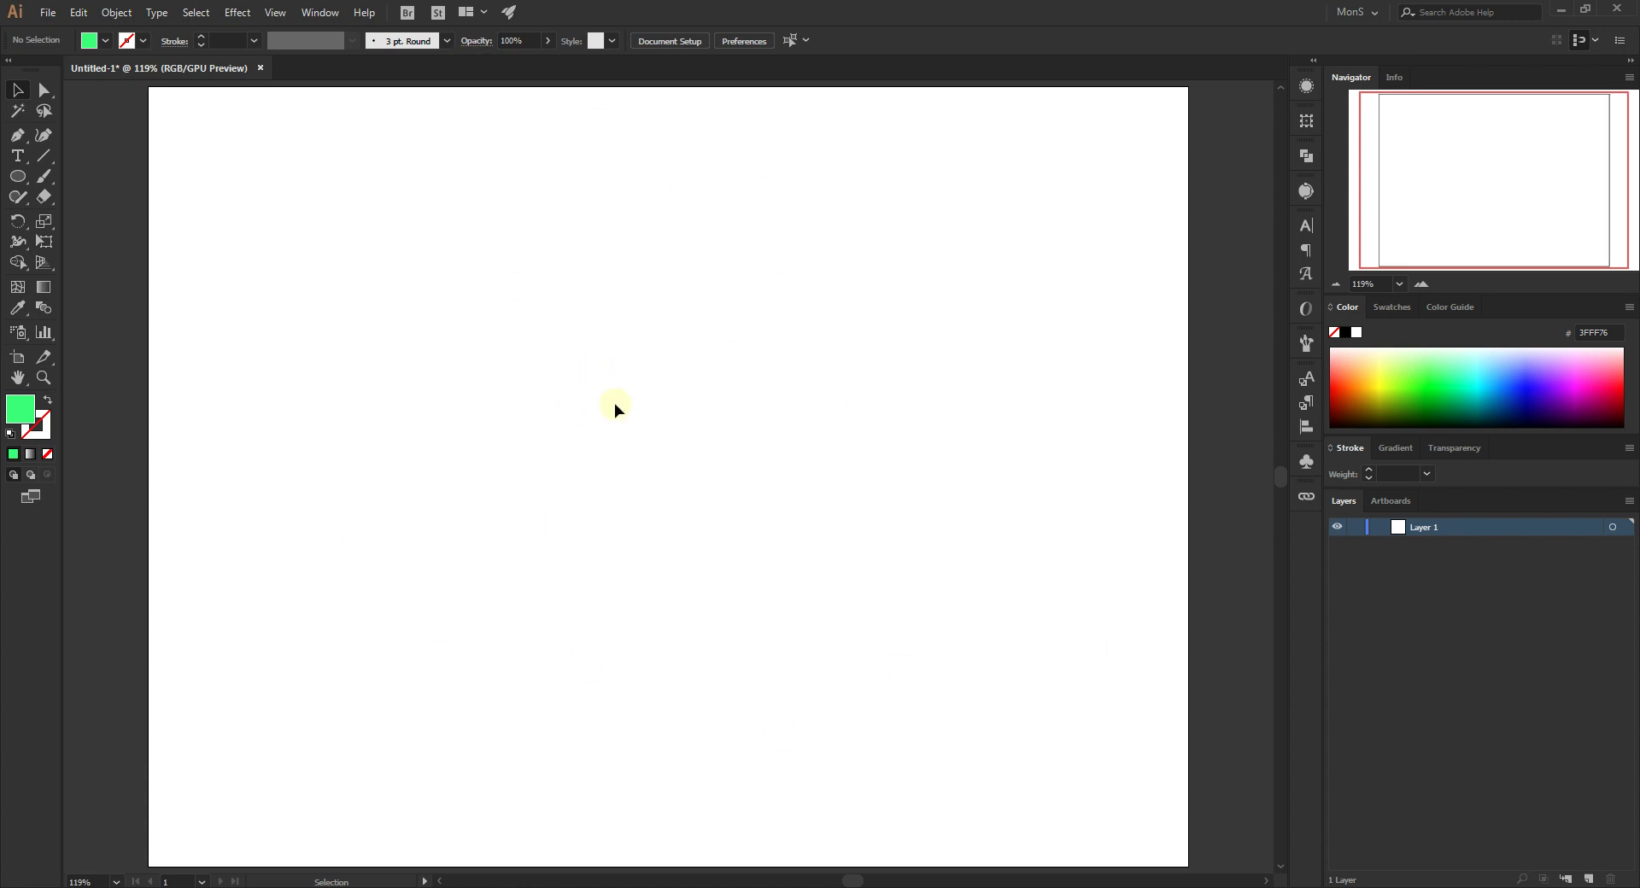
# Draw a green rectangle about 384 by 272 px near the artboard's centre and move it slightly up and left
pyautogui.click(17, 183)
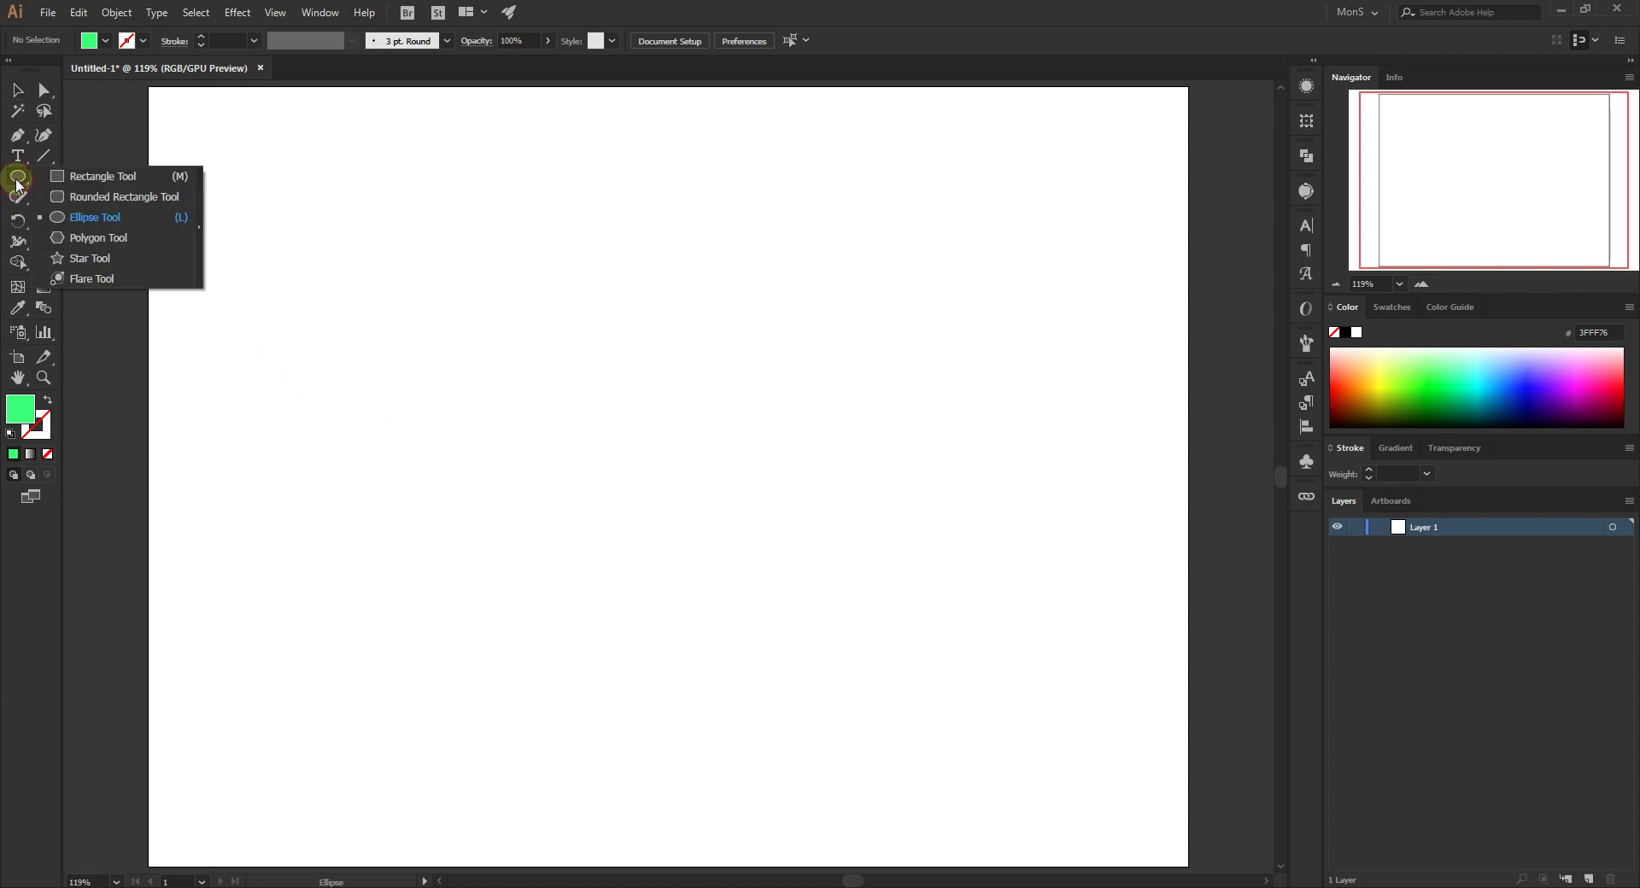
pyautogui.click(101, 176)
pyautogui.moveTo(498, 327)
pyautogui.mouseDown()
pyautogui.moveTo(763, 543)
pyautogui.moveTo(890, 603)
pyautogui.mouseUp()
pyautogui.click(17, 90)
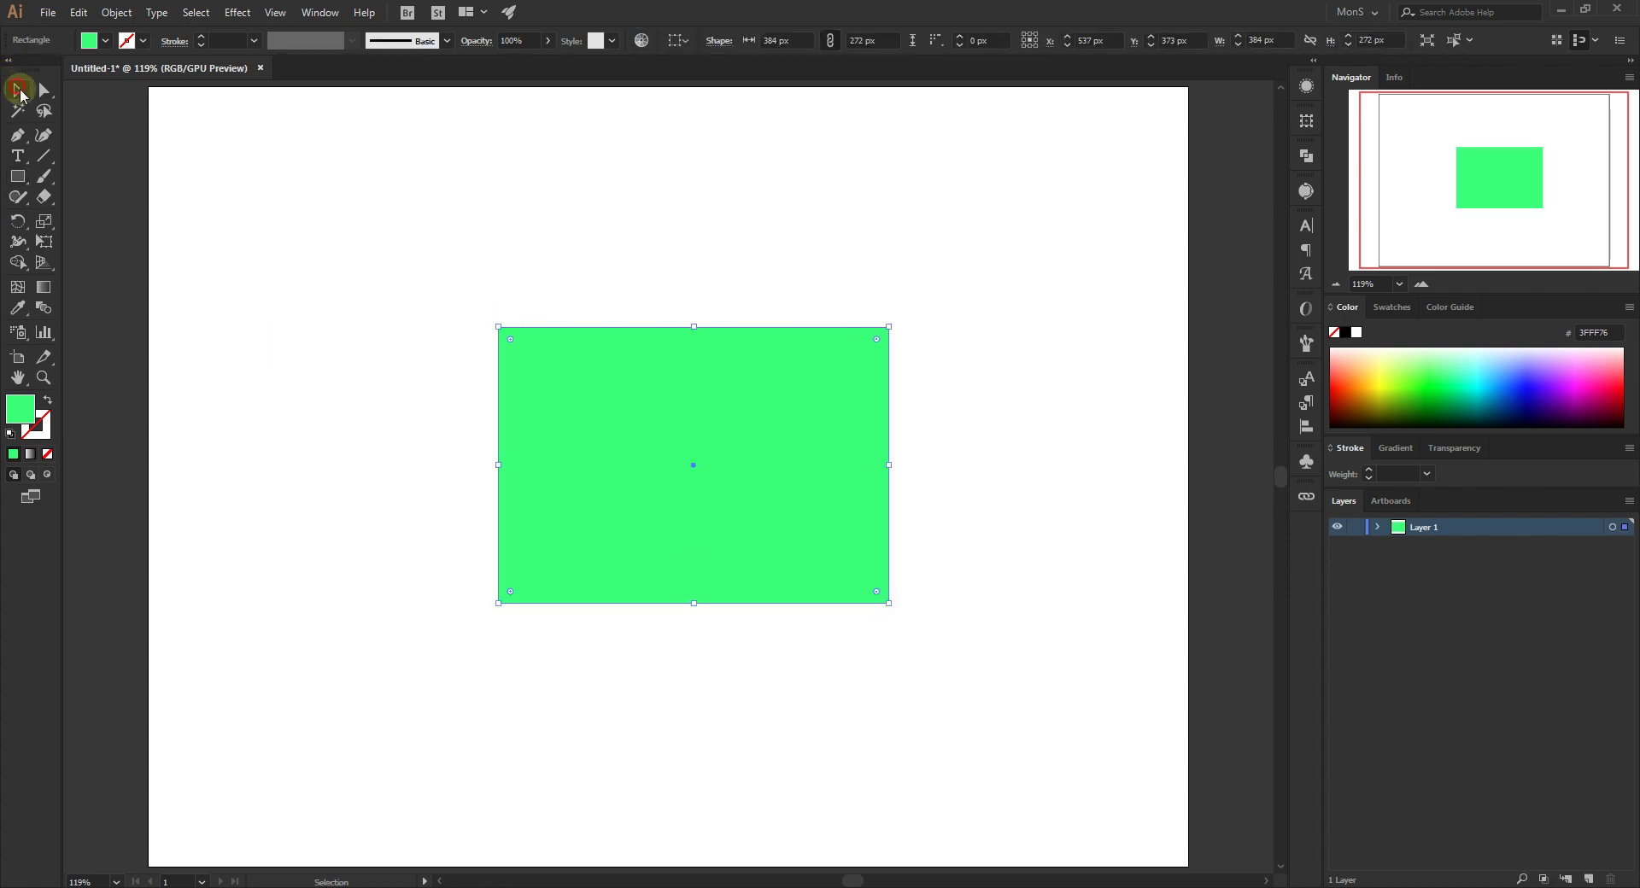
pyautogui.moveTo(683, 522)
pyautogui.mouseDown()
pyautogui.moveTo(604, 488)
pyautogui.moveTo(622, 493)
pyautogui.mouseUp()
pyautogui.moveTo(19, 183); pyautogui.dragTo(85, 194)
pyautogui.moveTo(640, 211); pyautogui.dragTo(1035, 434)
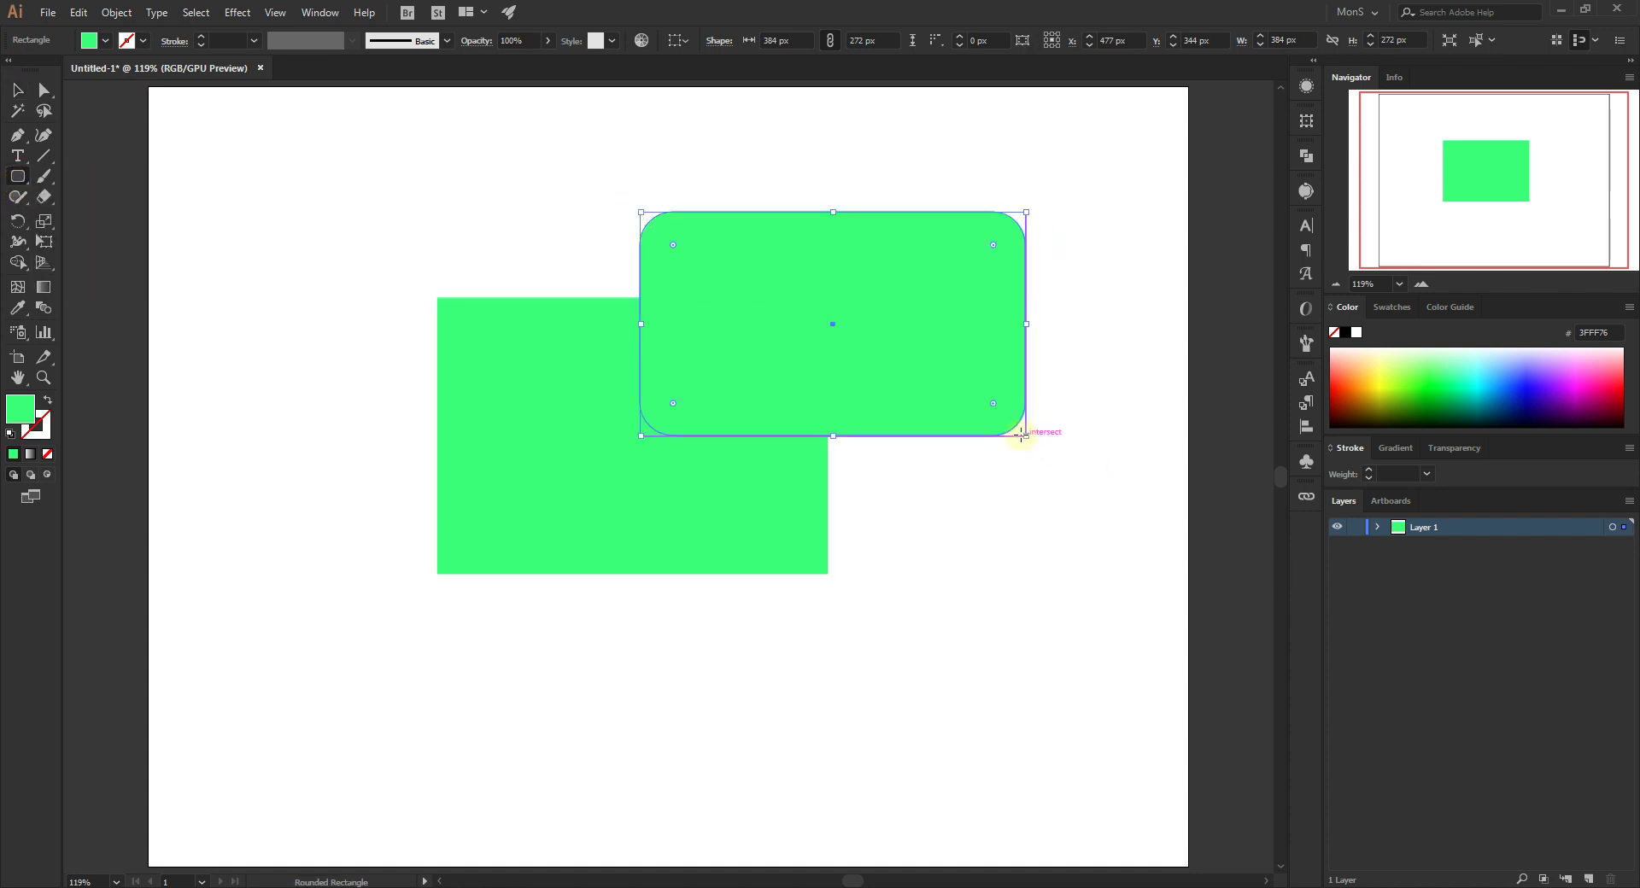
pyautogui.hotkey('ctrl', 'z')
# Draw two ellipses, about 282 by 213 px and 327 by 238 px, overlapping the rectangle's upper-right and lower-left corners
pyautogui.moveTo(20, 182); pyautogui.dragTo(88, 216)
pyautogui.moveTo(726, 241); pyautogui.dragTo(1013, 456)
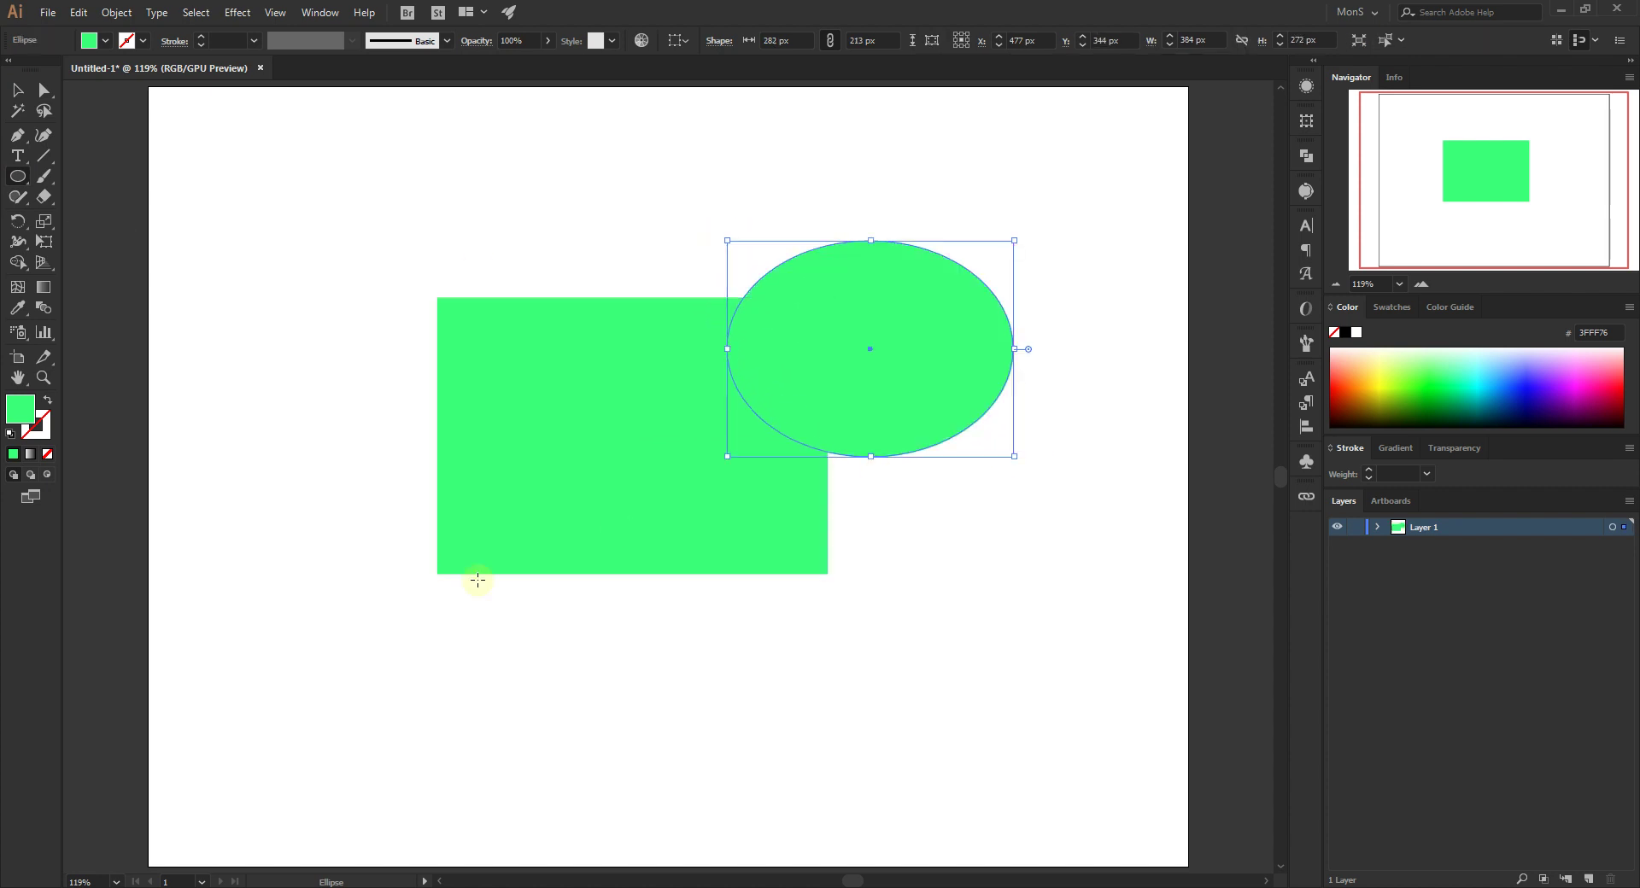
pyautogui.moveTo(393, 649); pyautogui.dragTo(727, 407)
pyautogui.click(17, 90)
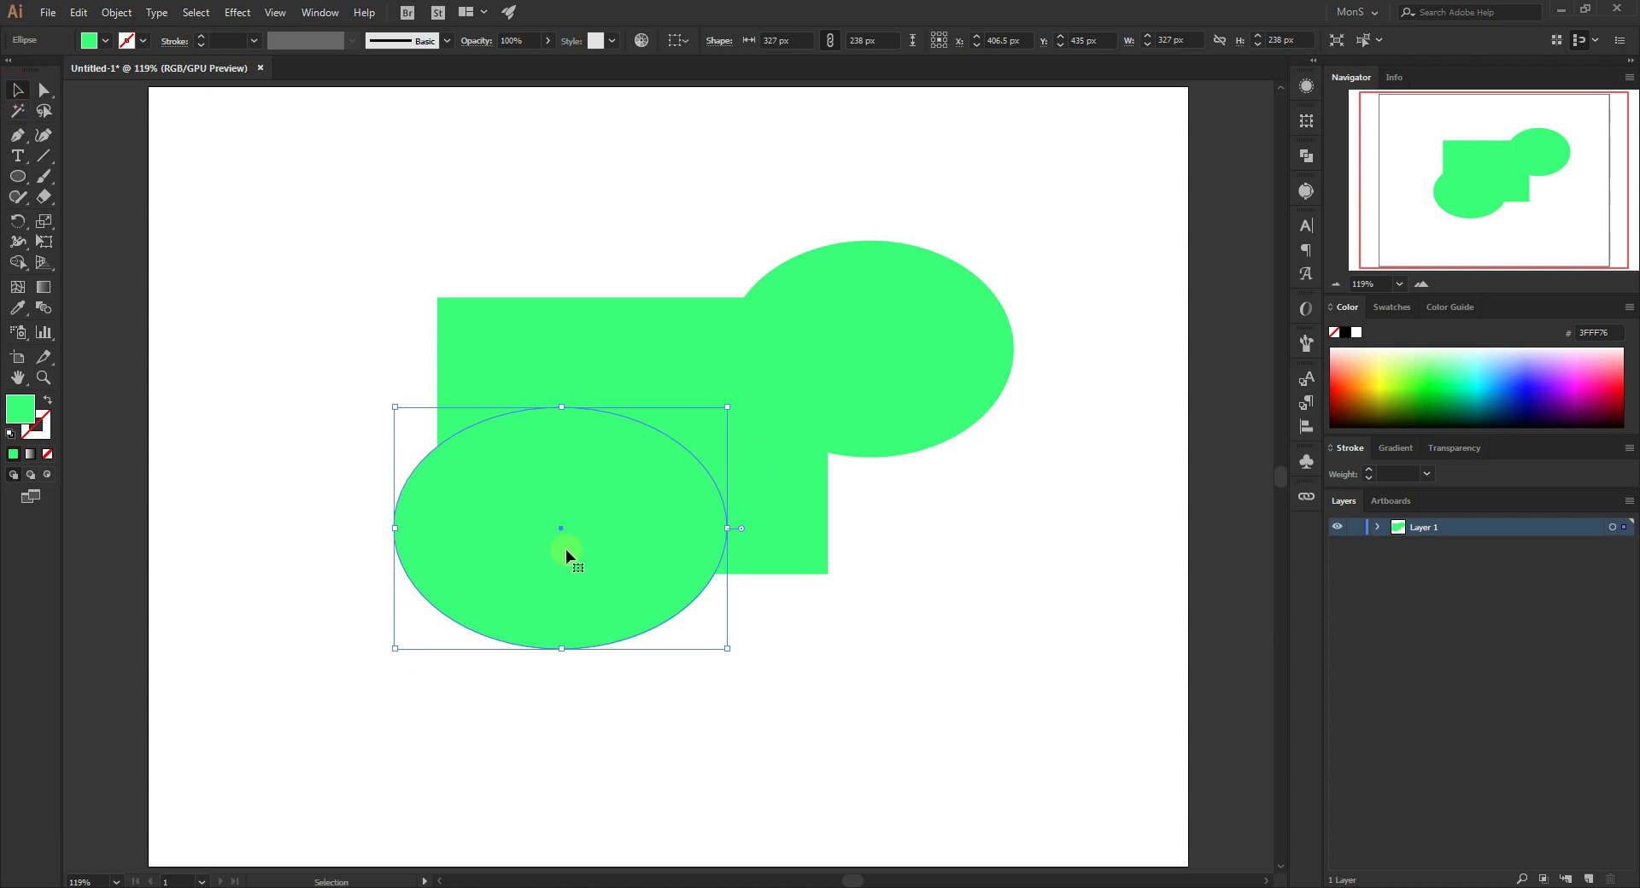
pyautogui.moveTo(602, 553); pyautogui.dragTo(530, 566)
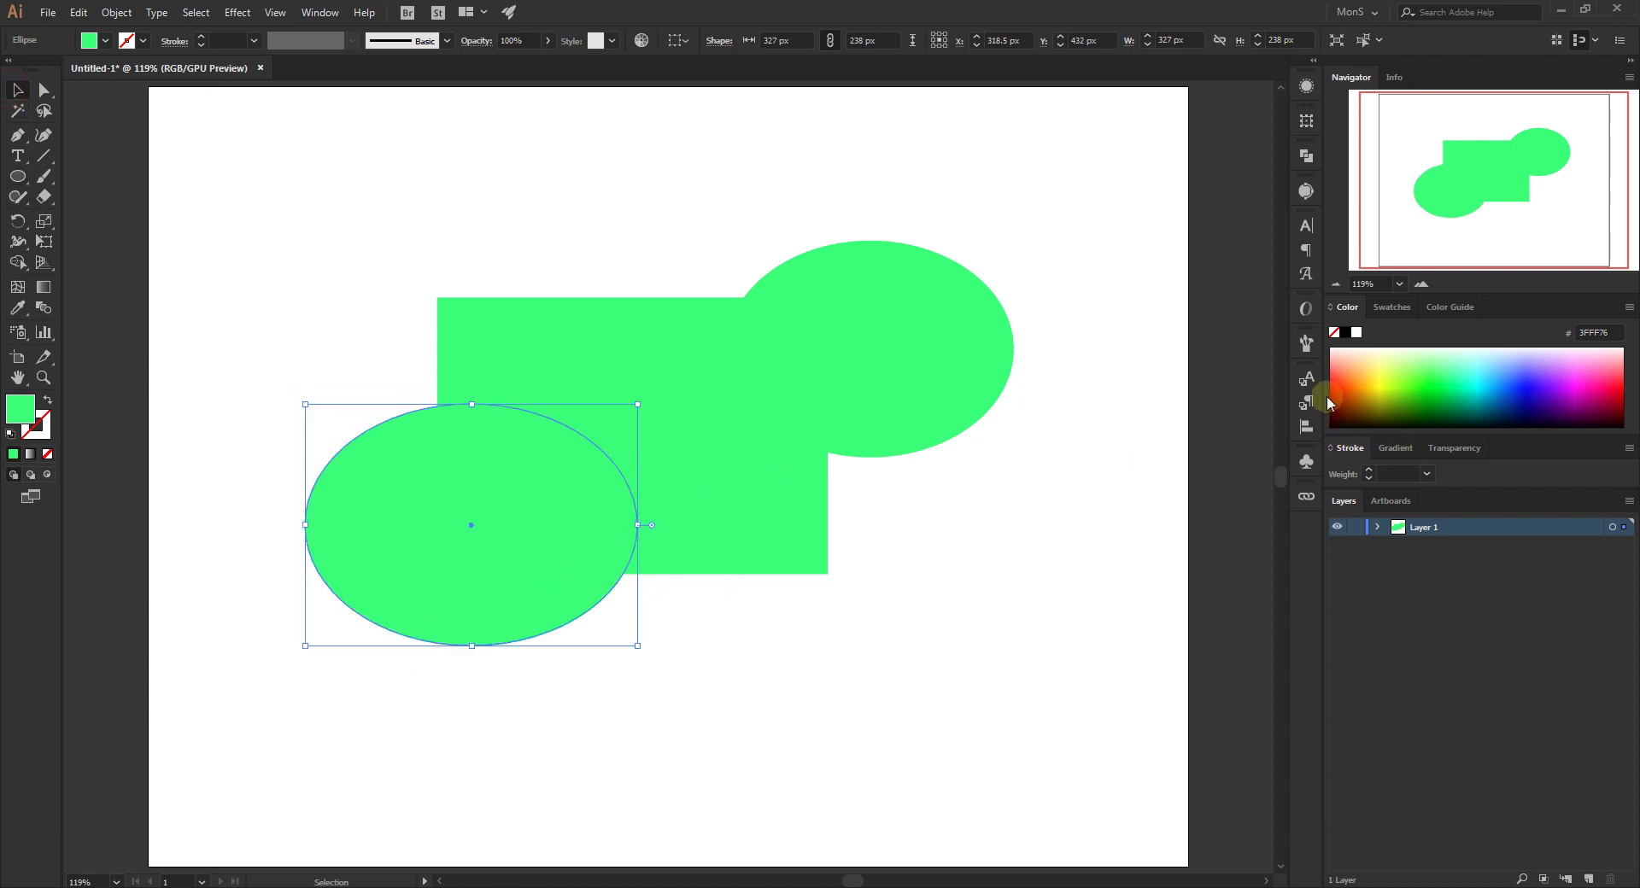
# Fill the lower-left ellipse with red and the upper-right ellipse with blue 5F76FF, and clear the selection
pyautogui.click(1341, 384)
pyautogui.click(930, 333)
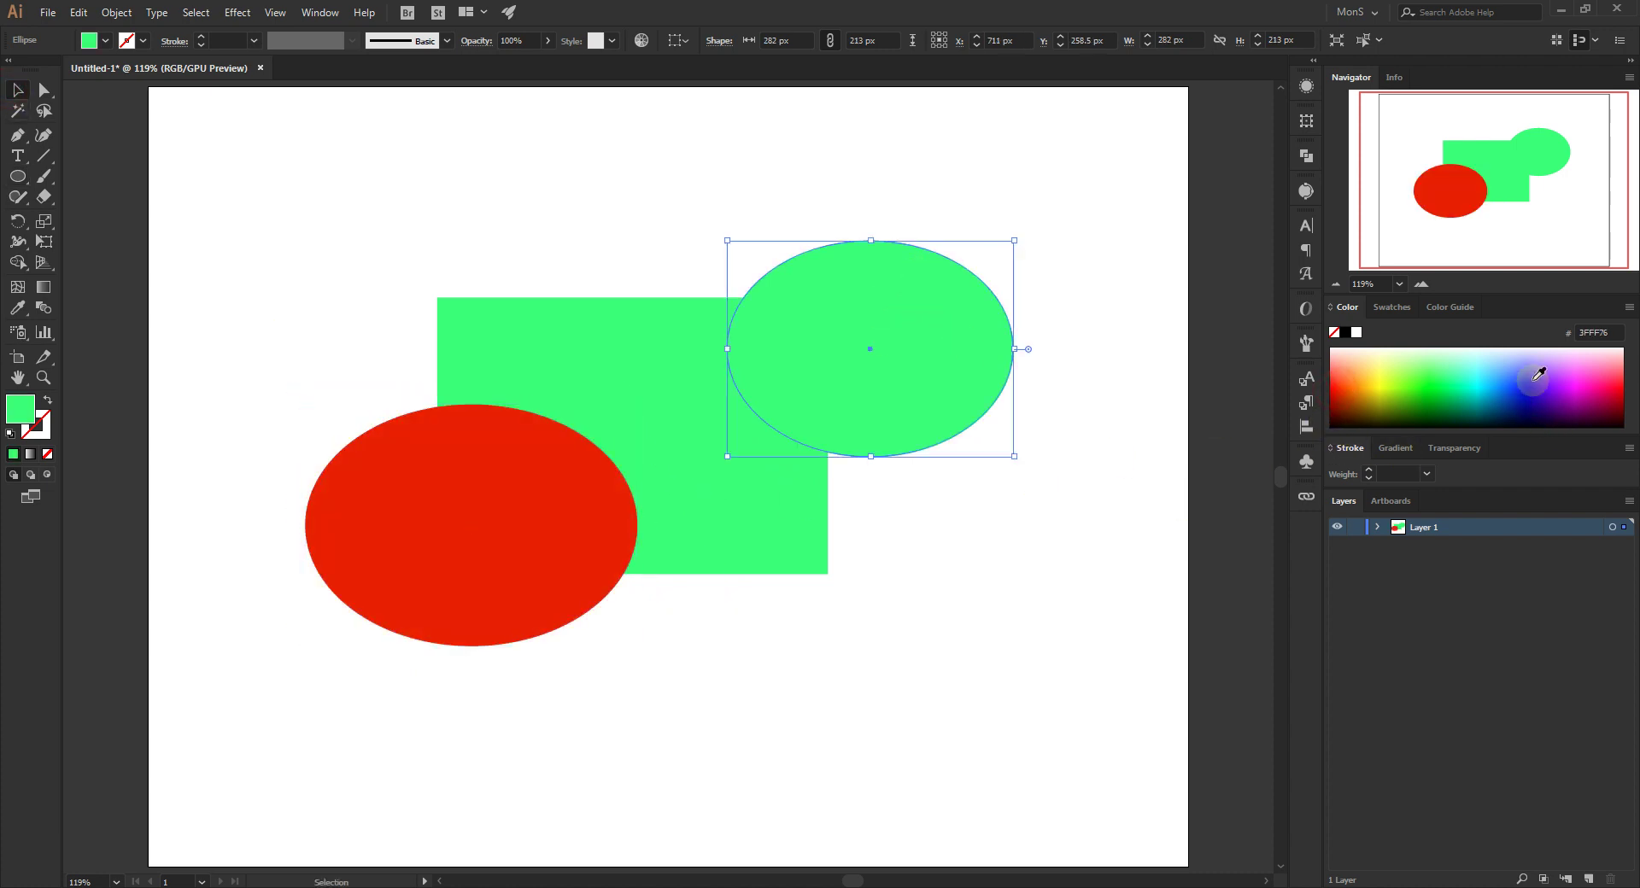
pyautogui.click(1516, 364)
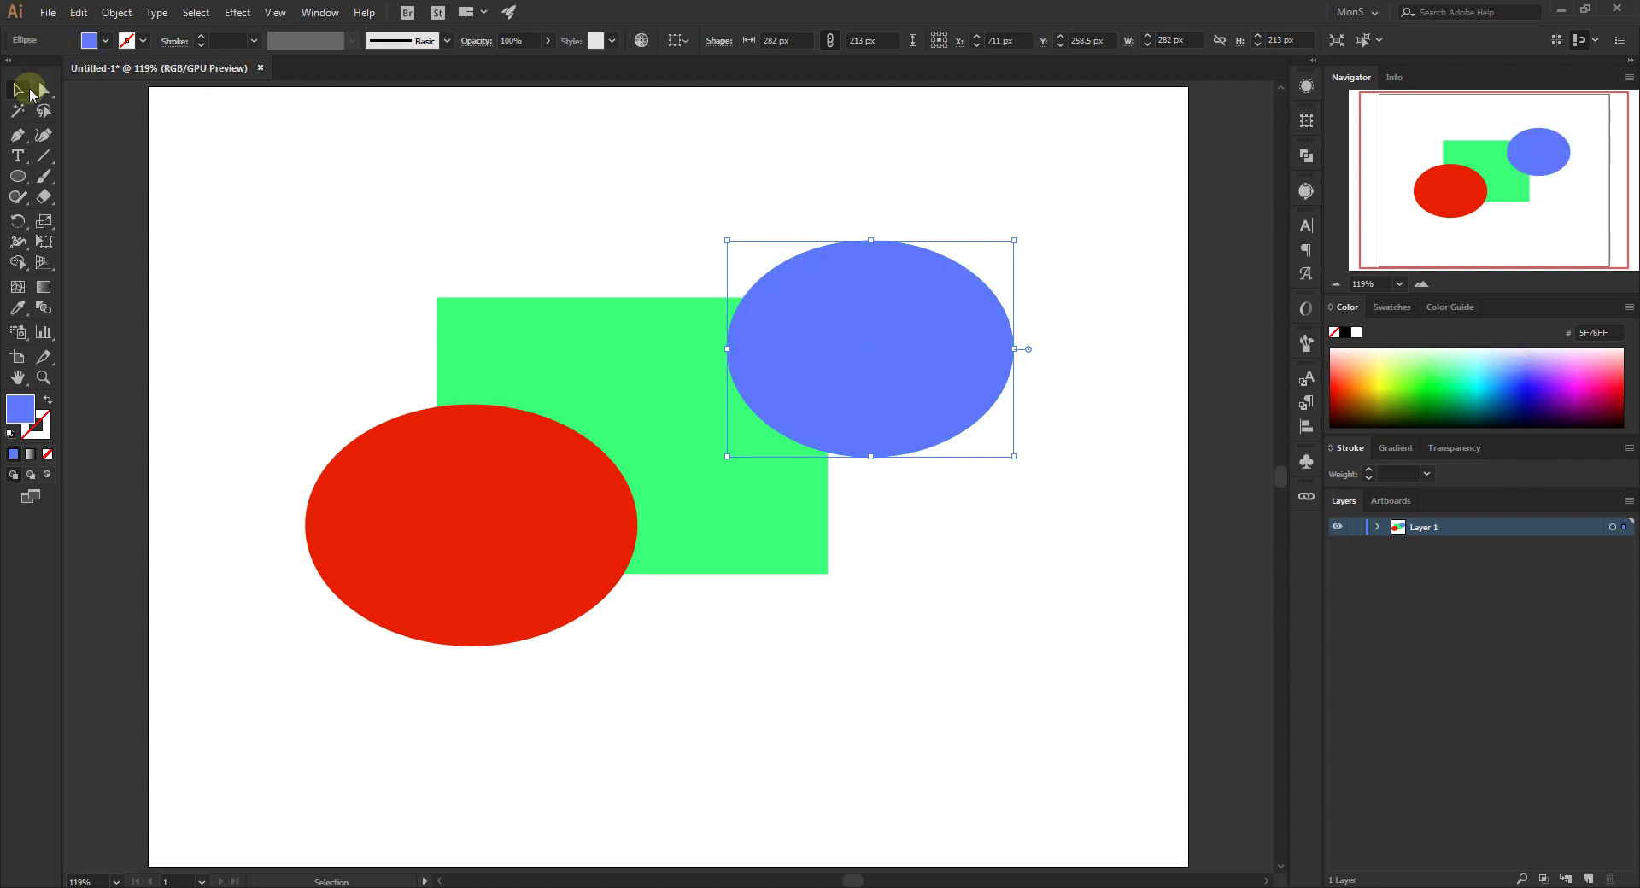
pyautogui.click(369, 185)
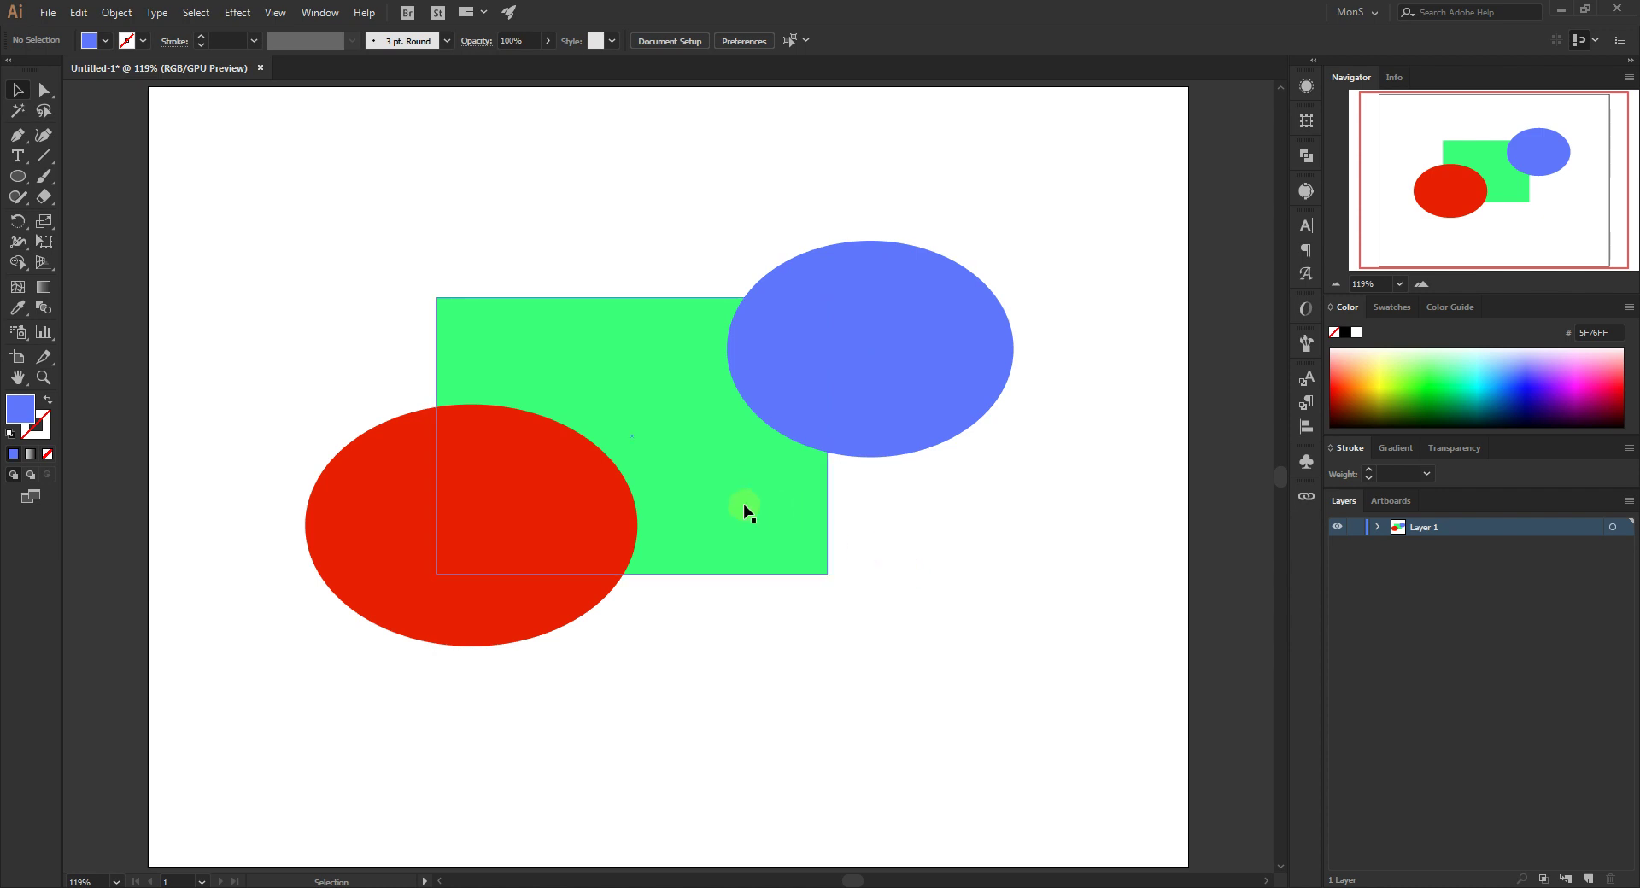
# Select the rectangle and both ellipses together and activate the Shape Builder tool
pyautogui.moveTo(336, 199); pyautogui.dragTo(1064, 833)
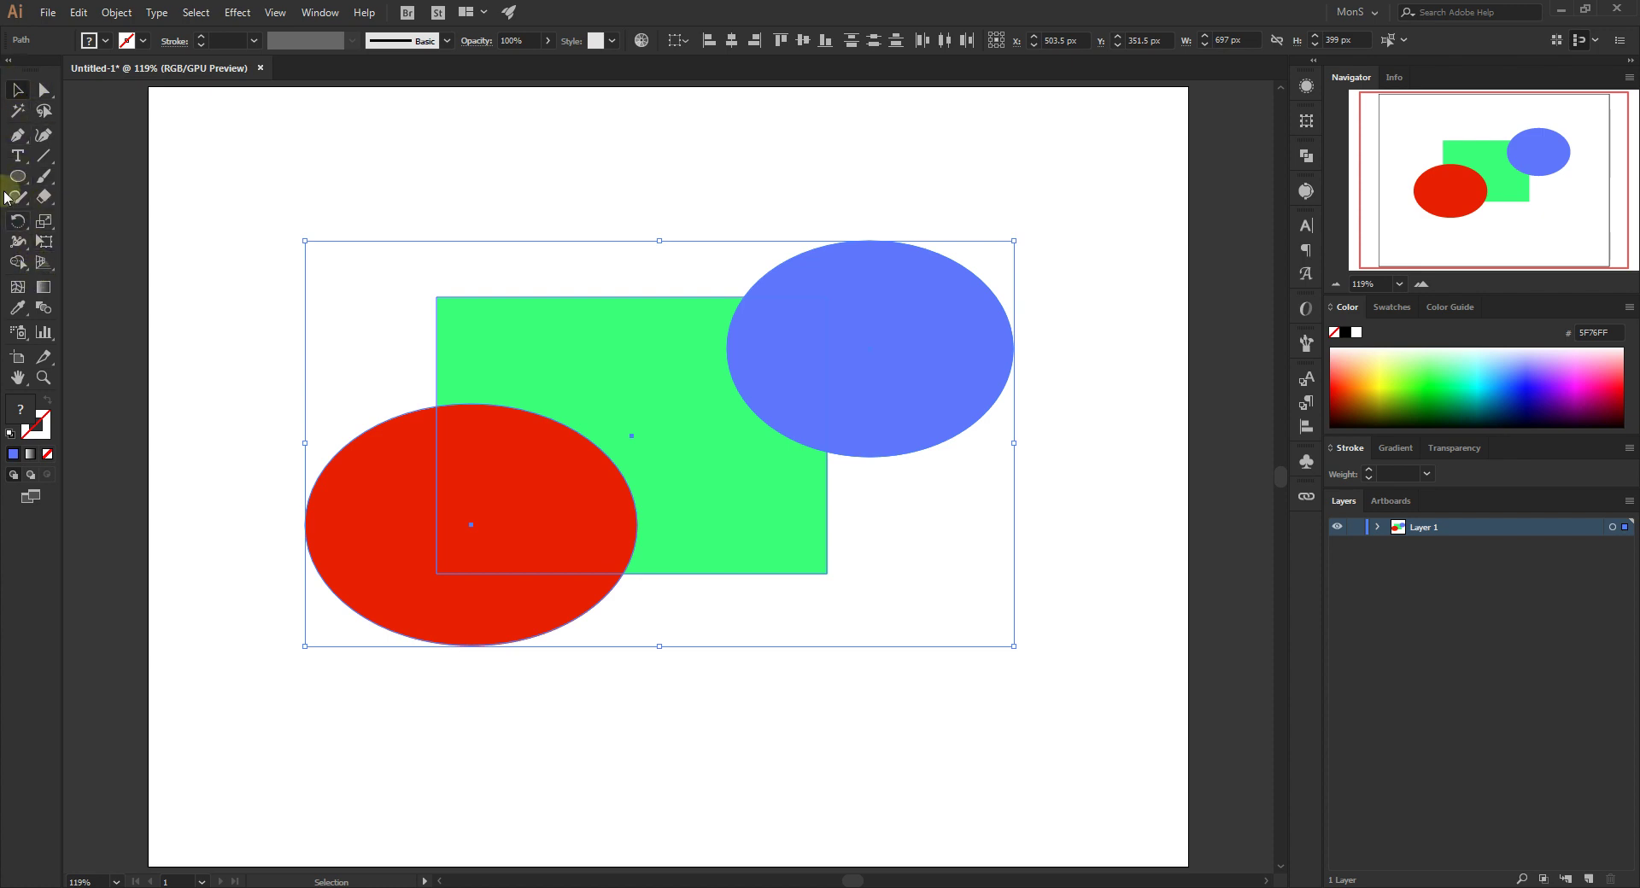
pyautogui.click(18, 263)
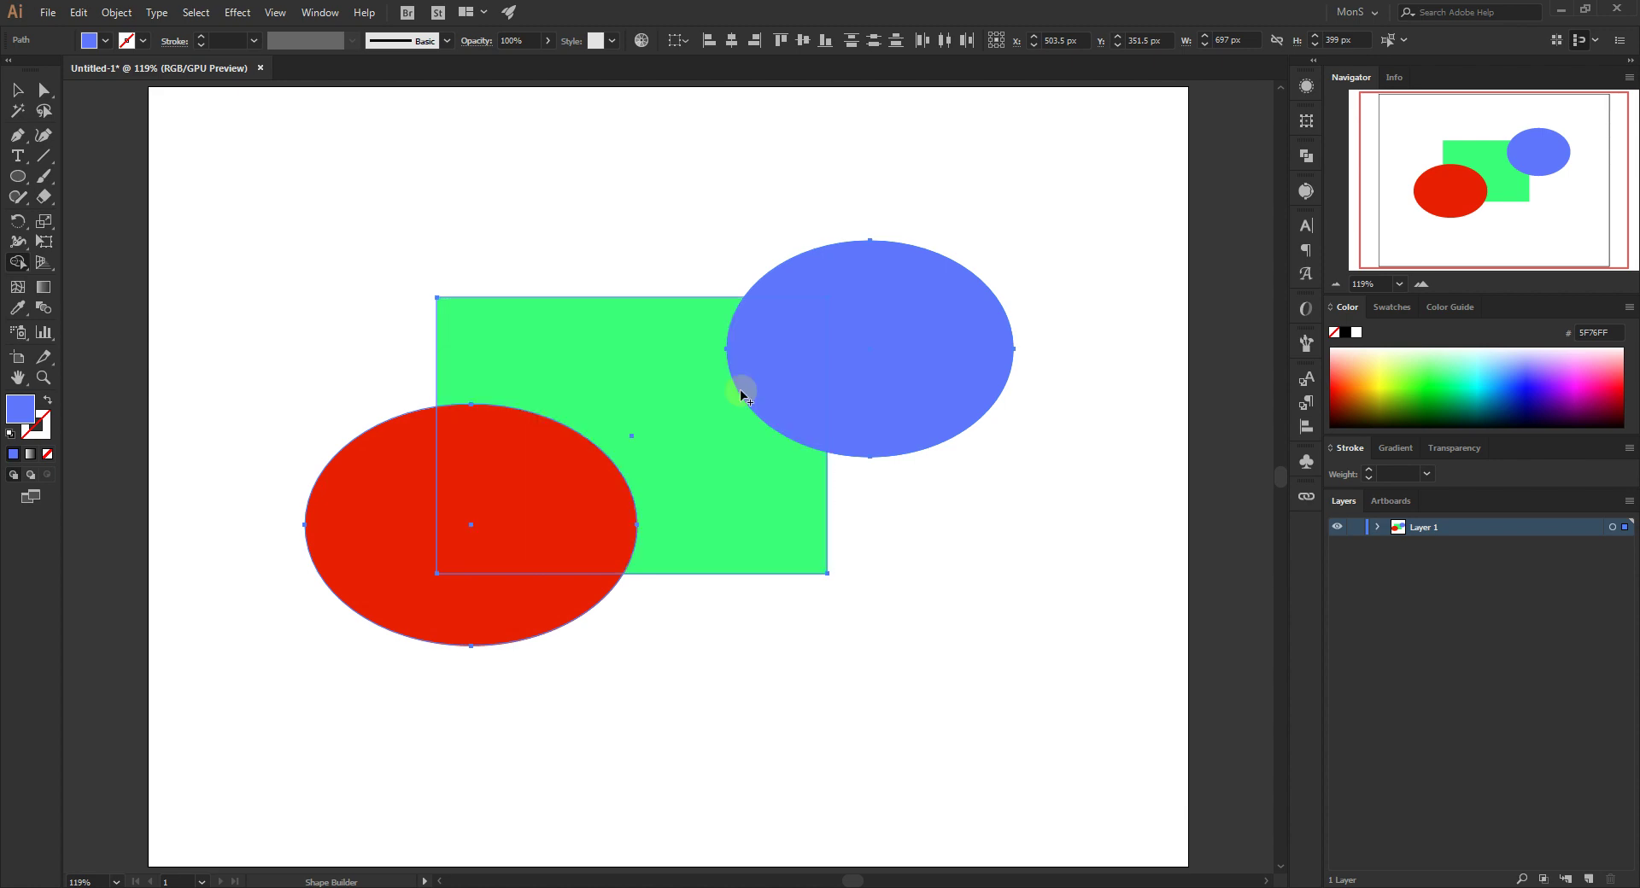
# Try building and merging the rectangle and upper-right ellipse regions in blue with Shape Builder, and undo it
pyautogui.click(798, 362)
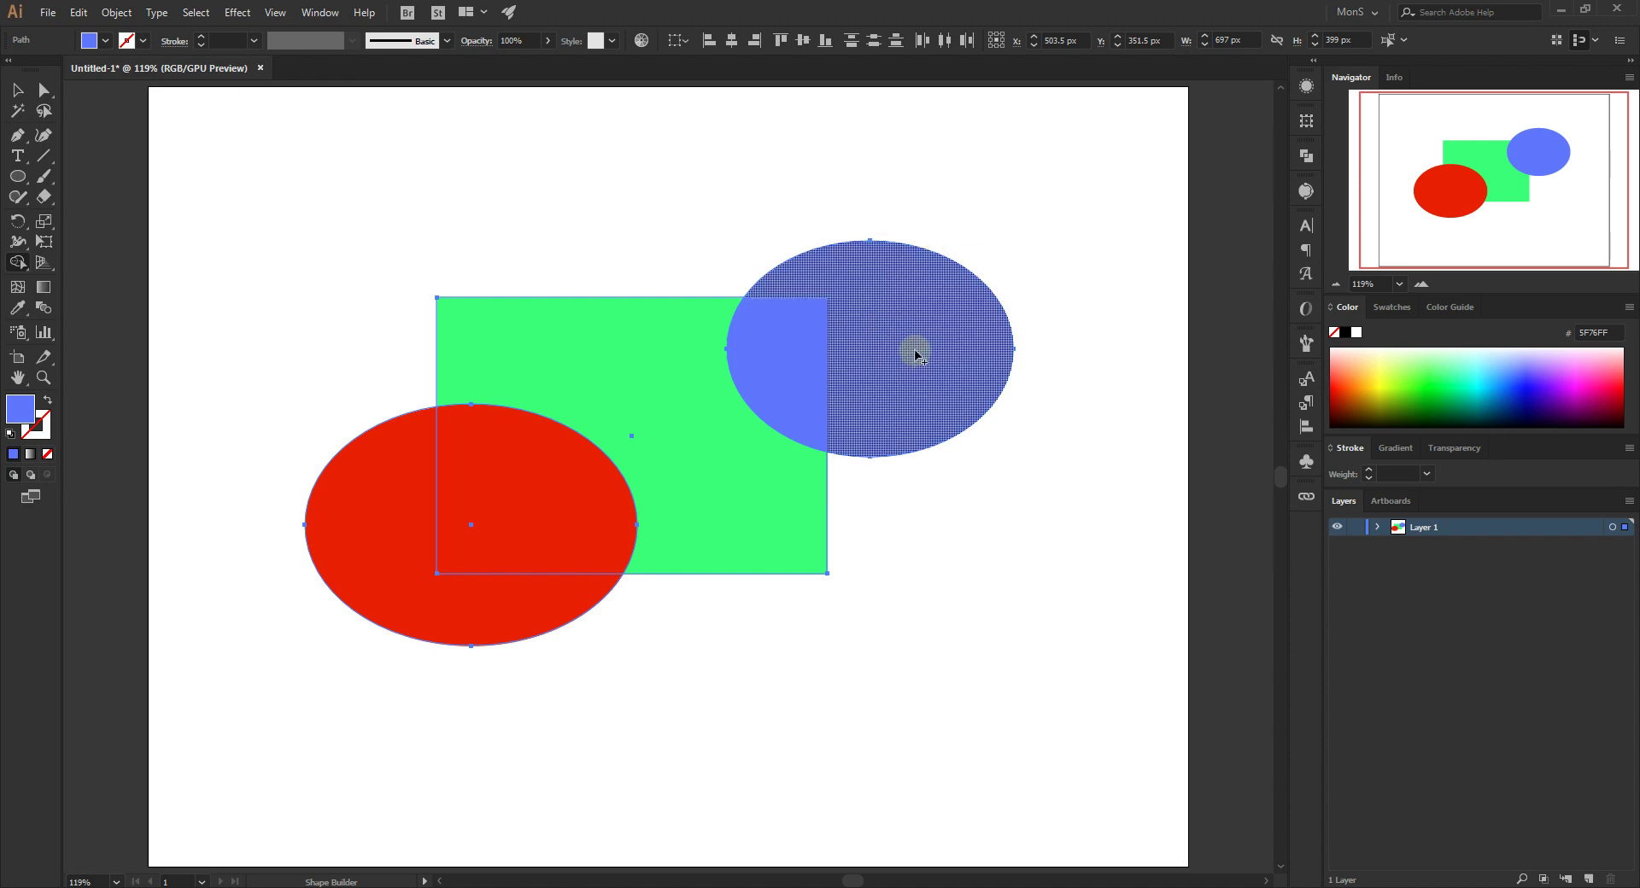
pyautogui.moveTo(948, 305); pyautogui.dragTo(777, 333)
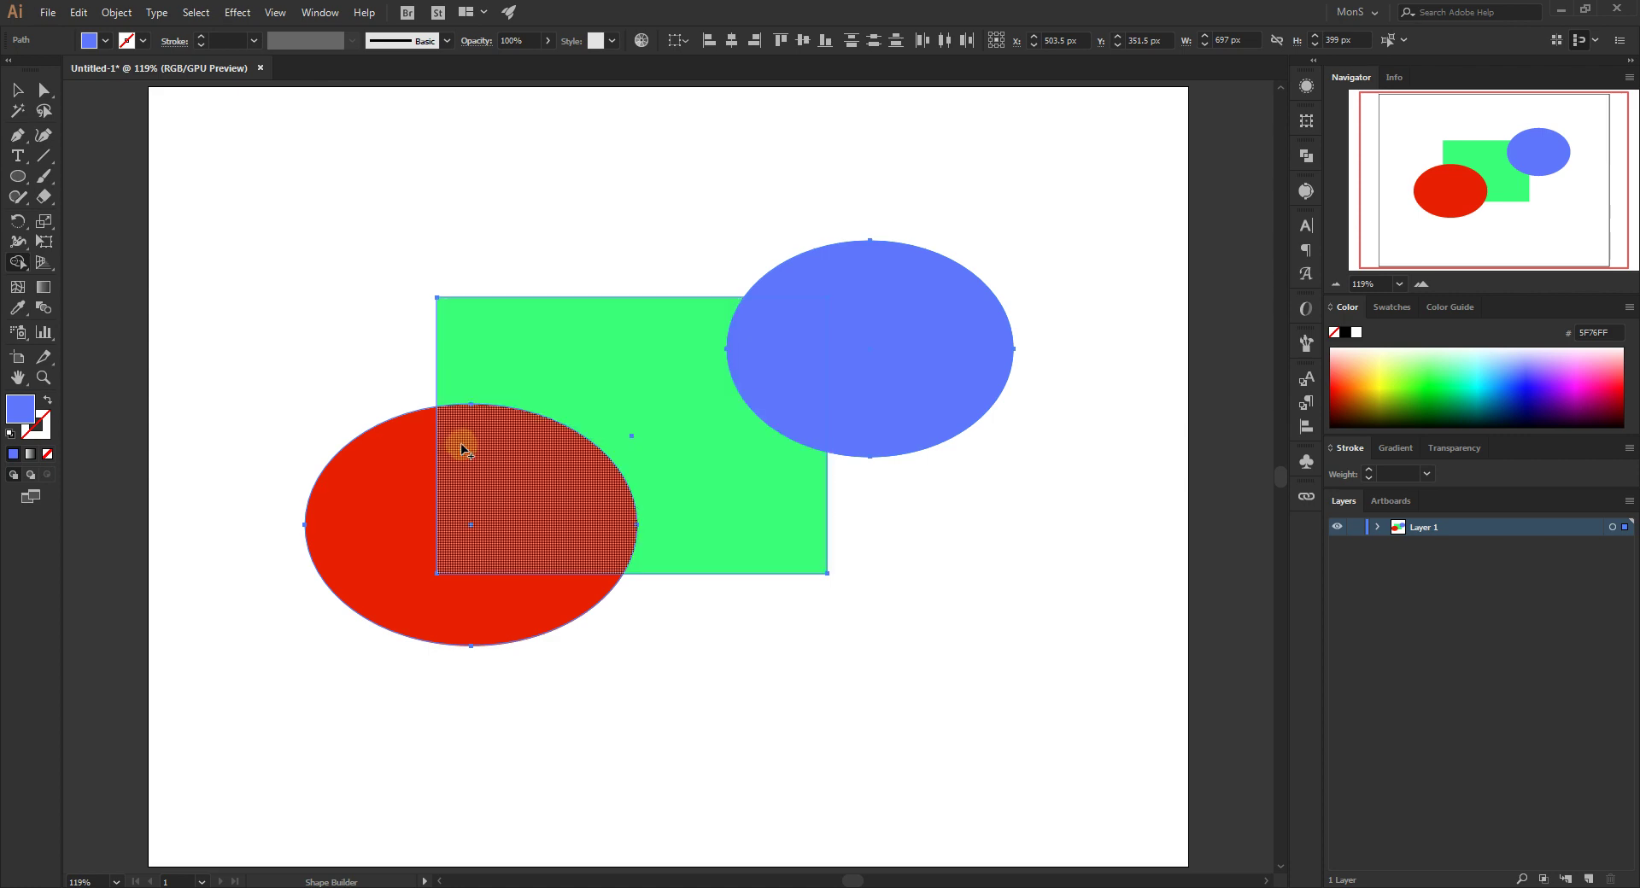
pyautogui.click(670, 391)
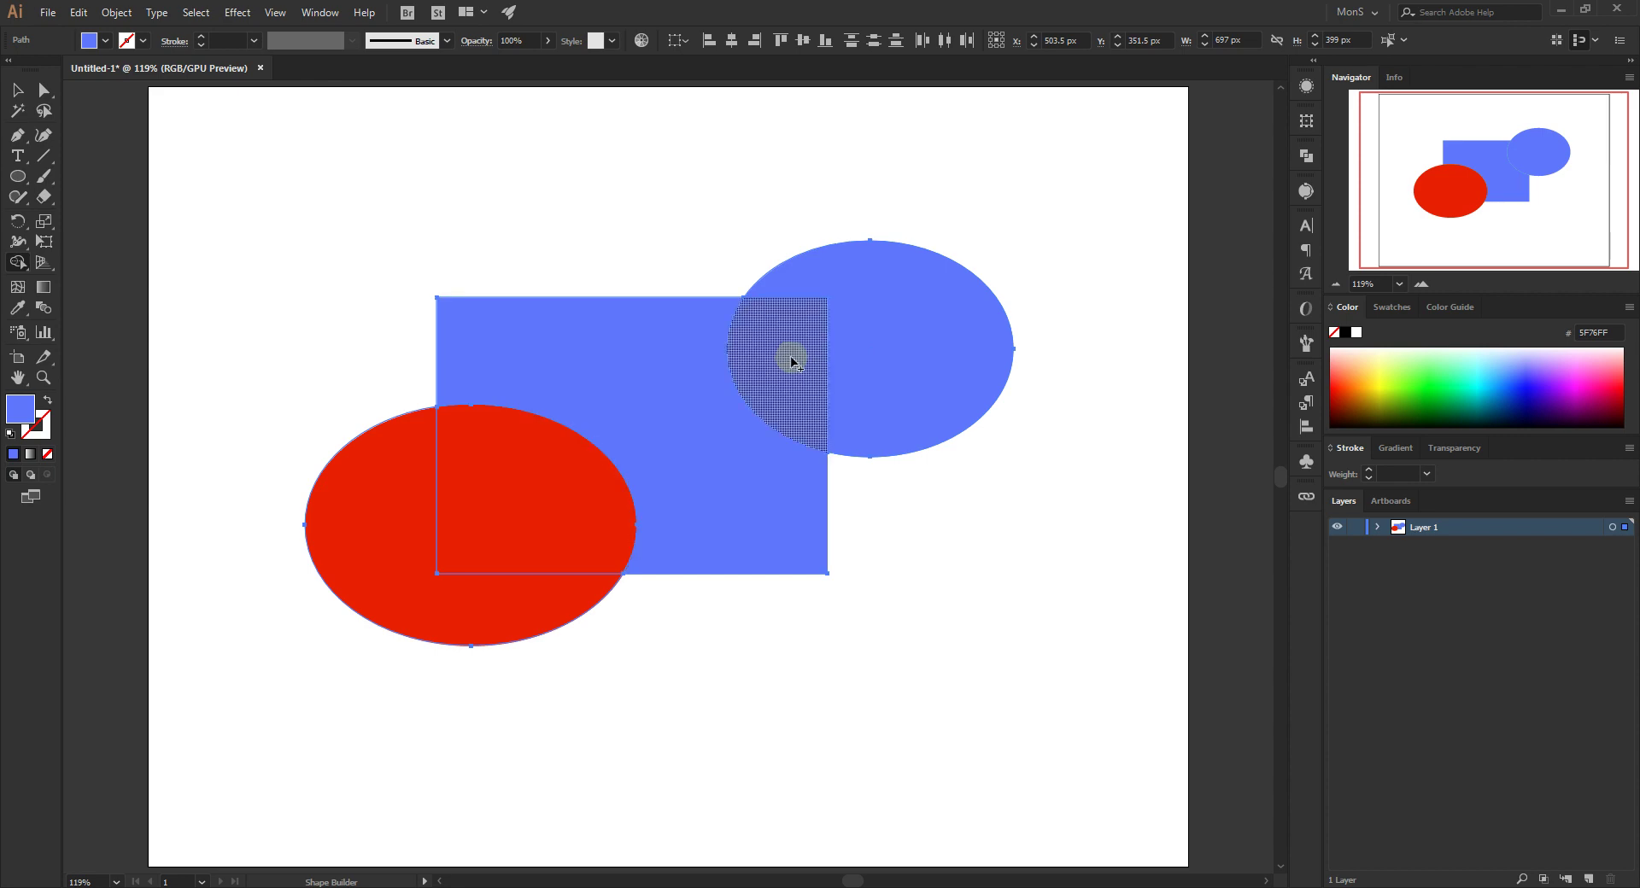
pyautogui.moveTo(791, 360); pyautogui.dragTo(820, 556)
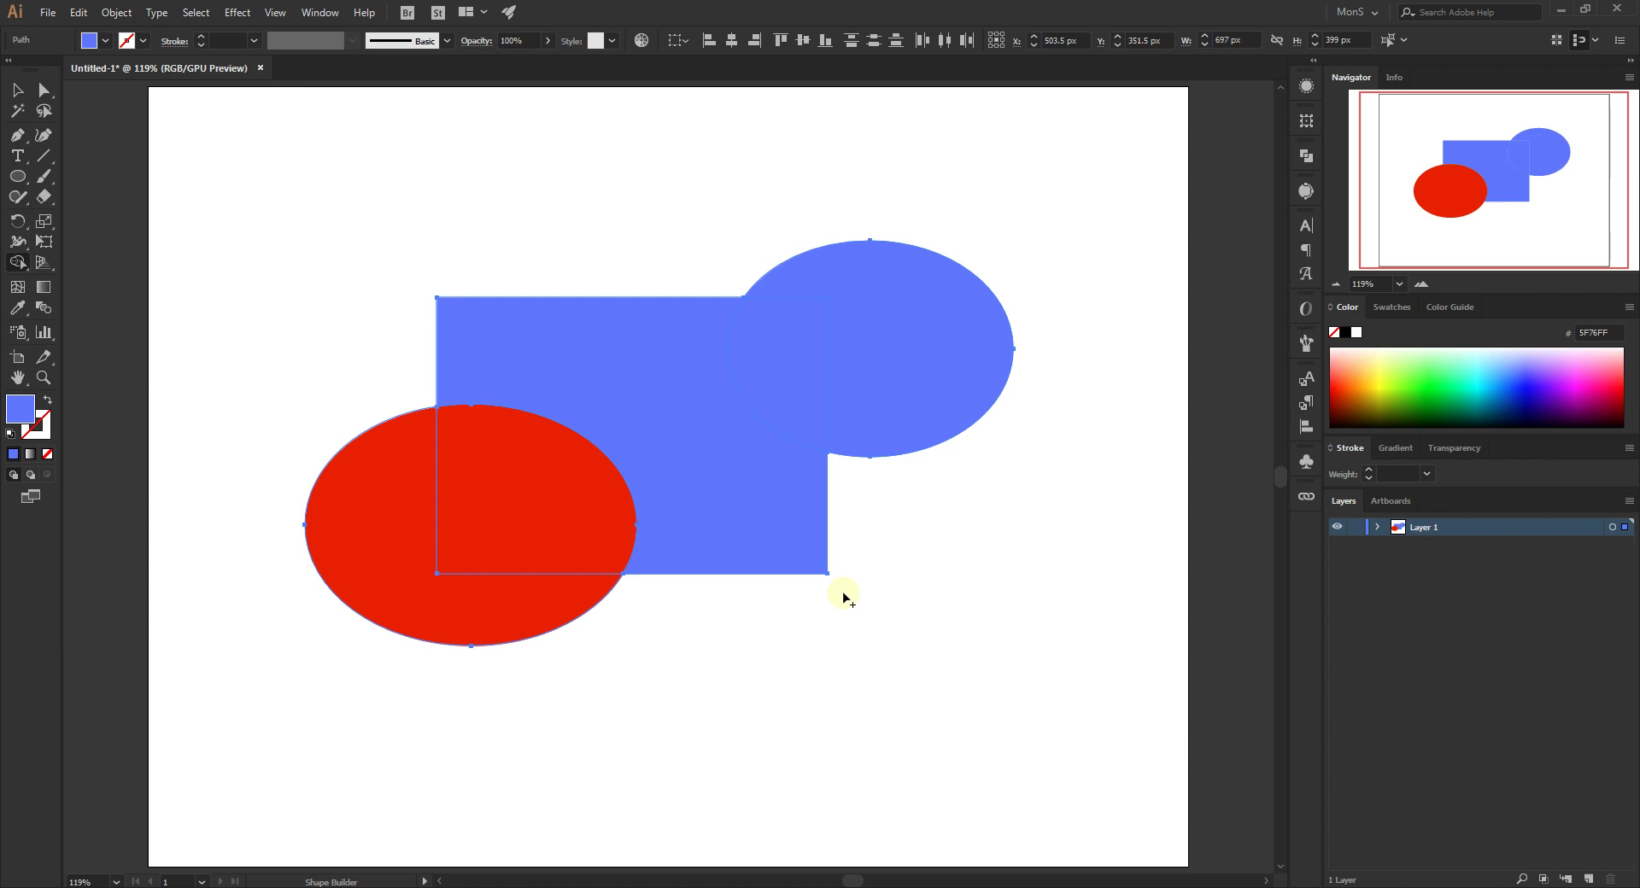
pyautogui.click(771, 343)
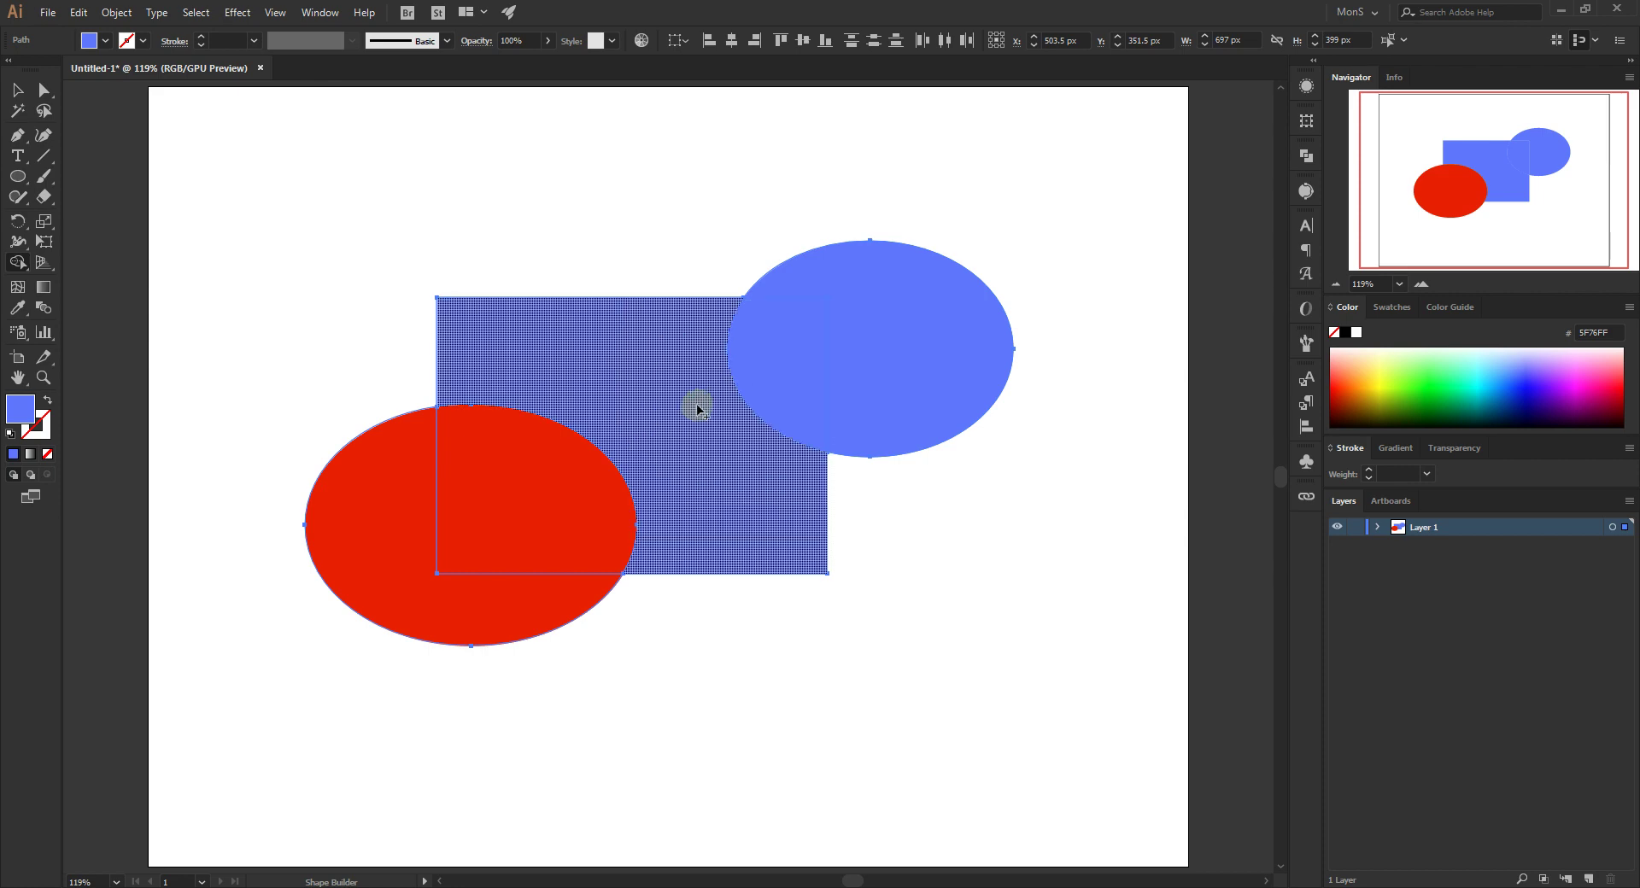
pyautogui.hotkey('ctrl', 'z')
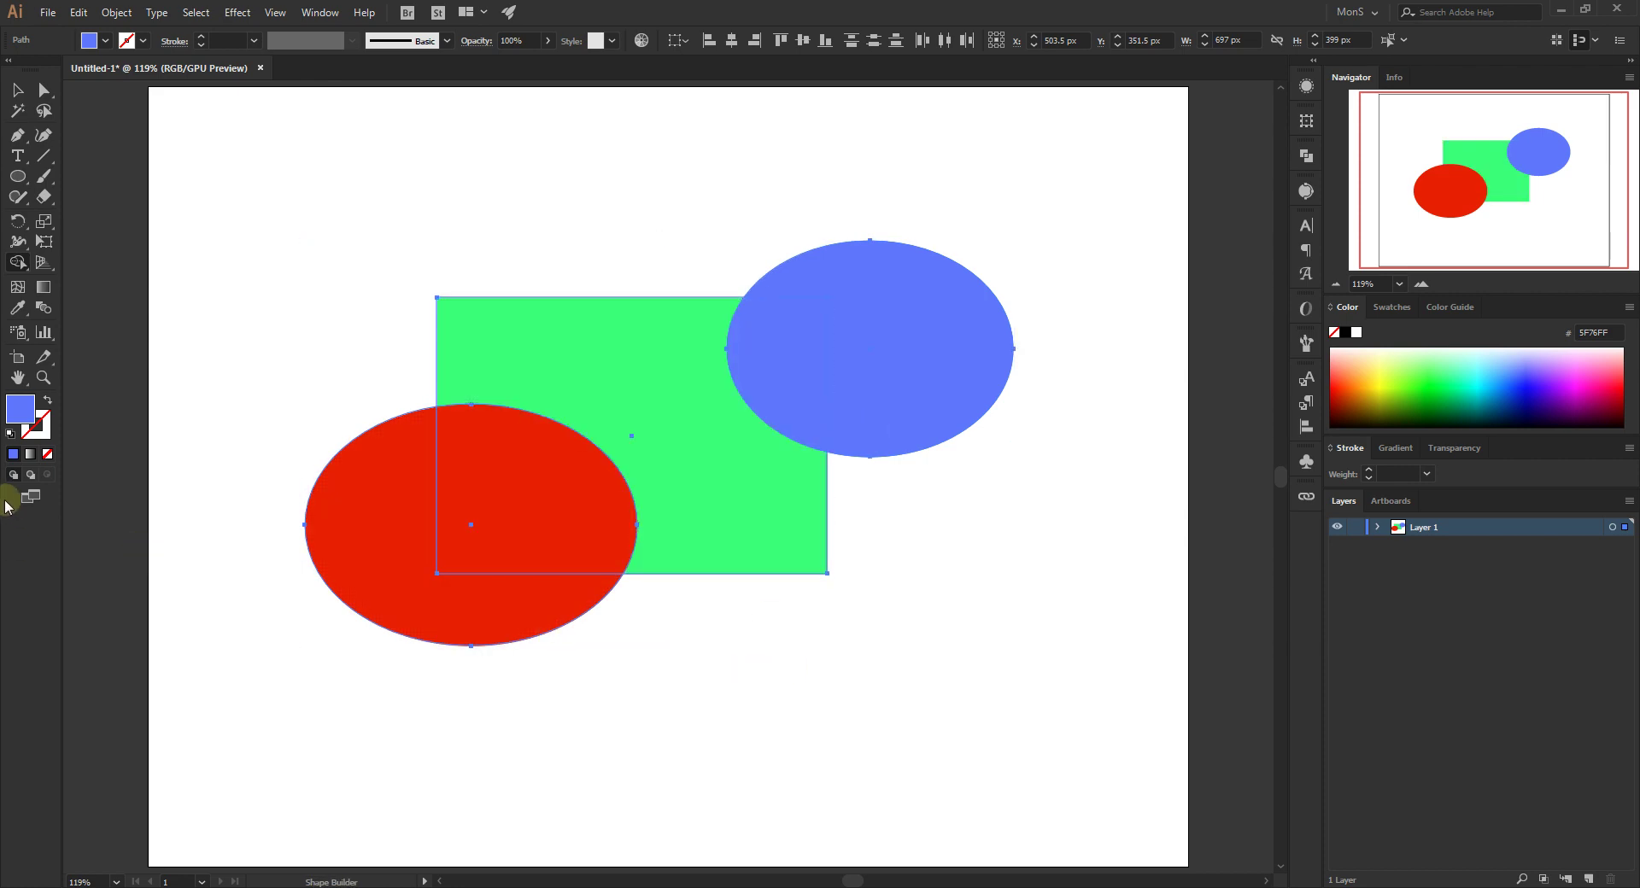
# Set the fill colour to magenta FF00E1 and apply it to the rectangle's exposed region with Shape Builder
pyautogui.doubleClick(15, 410)
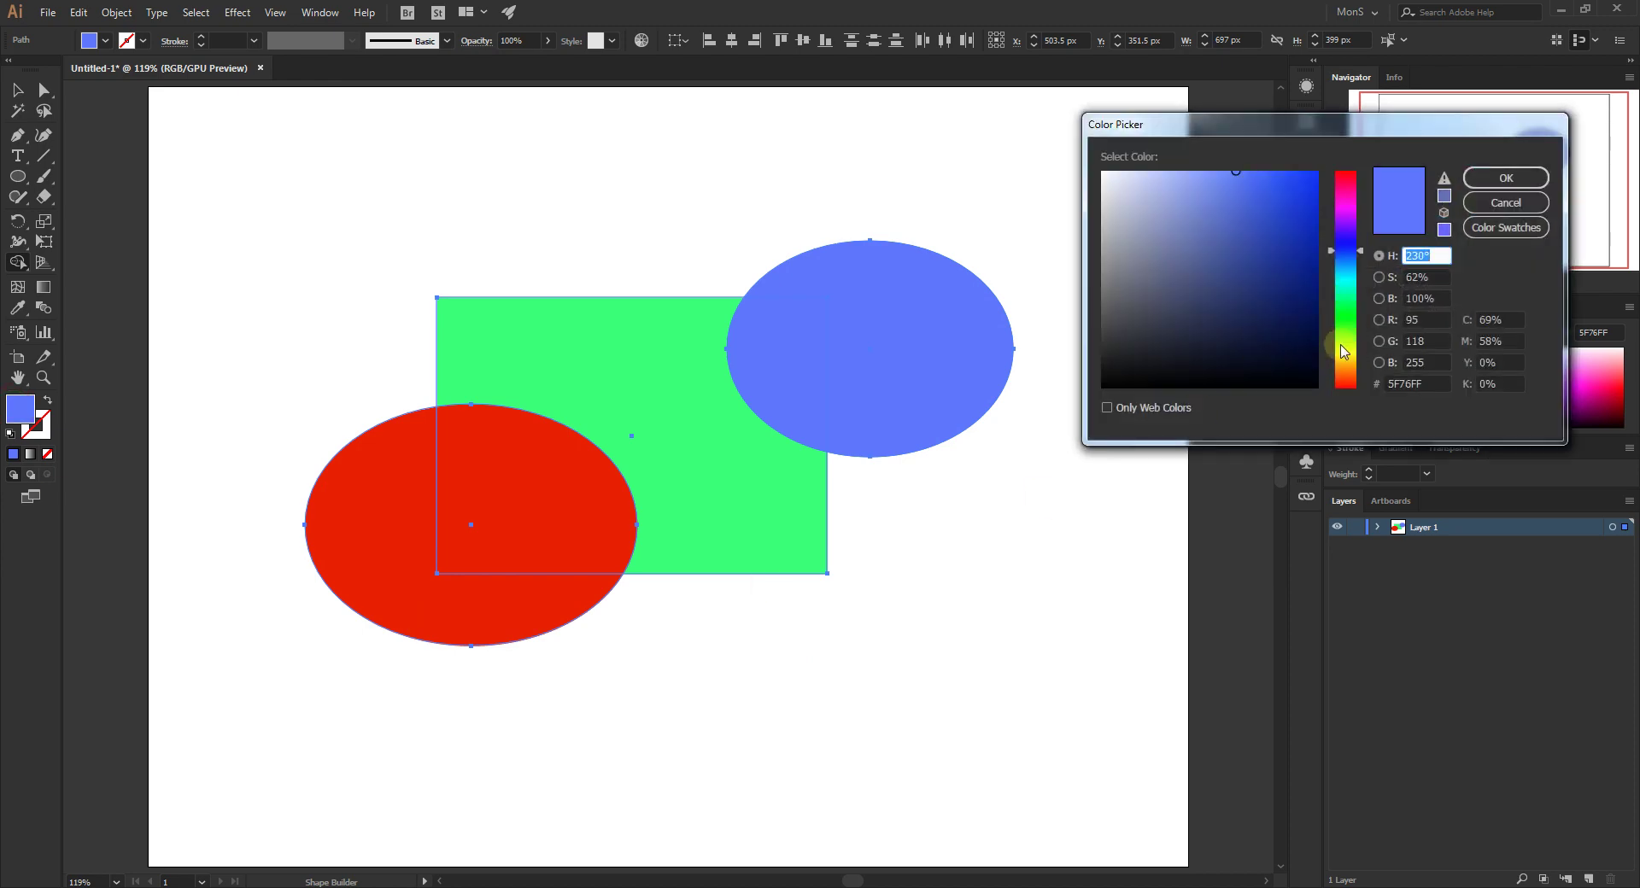
pyautogui.moveTo(1345, 358); pyautogui.dragTo(1347, 204)
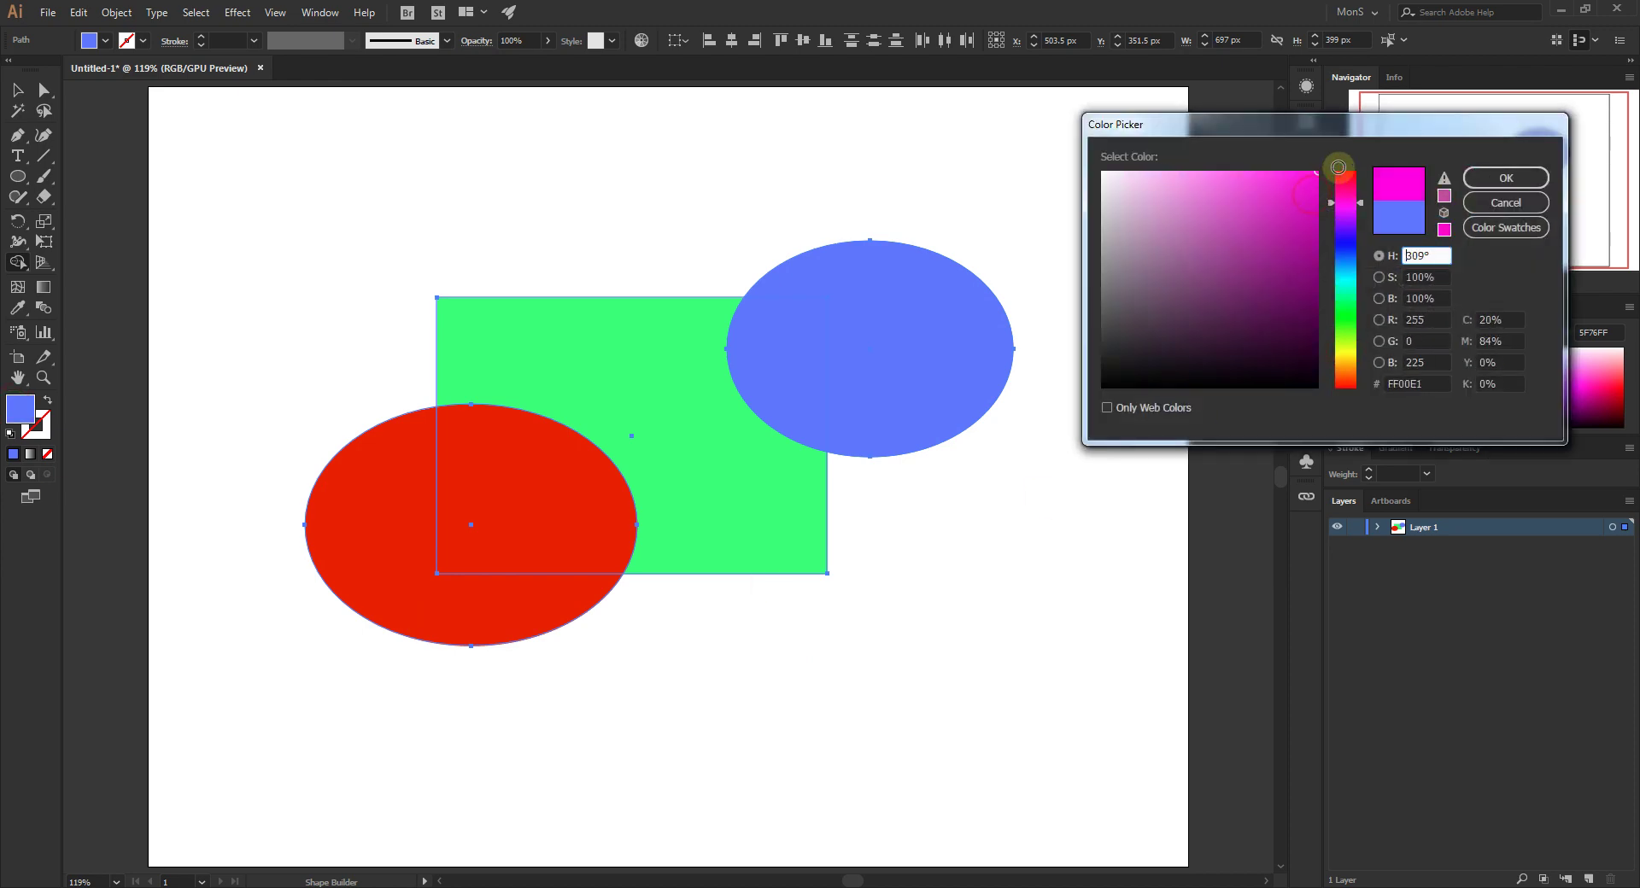
pyautogui.click(1506, 177)
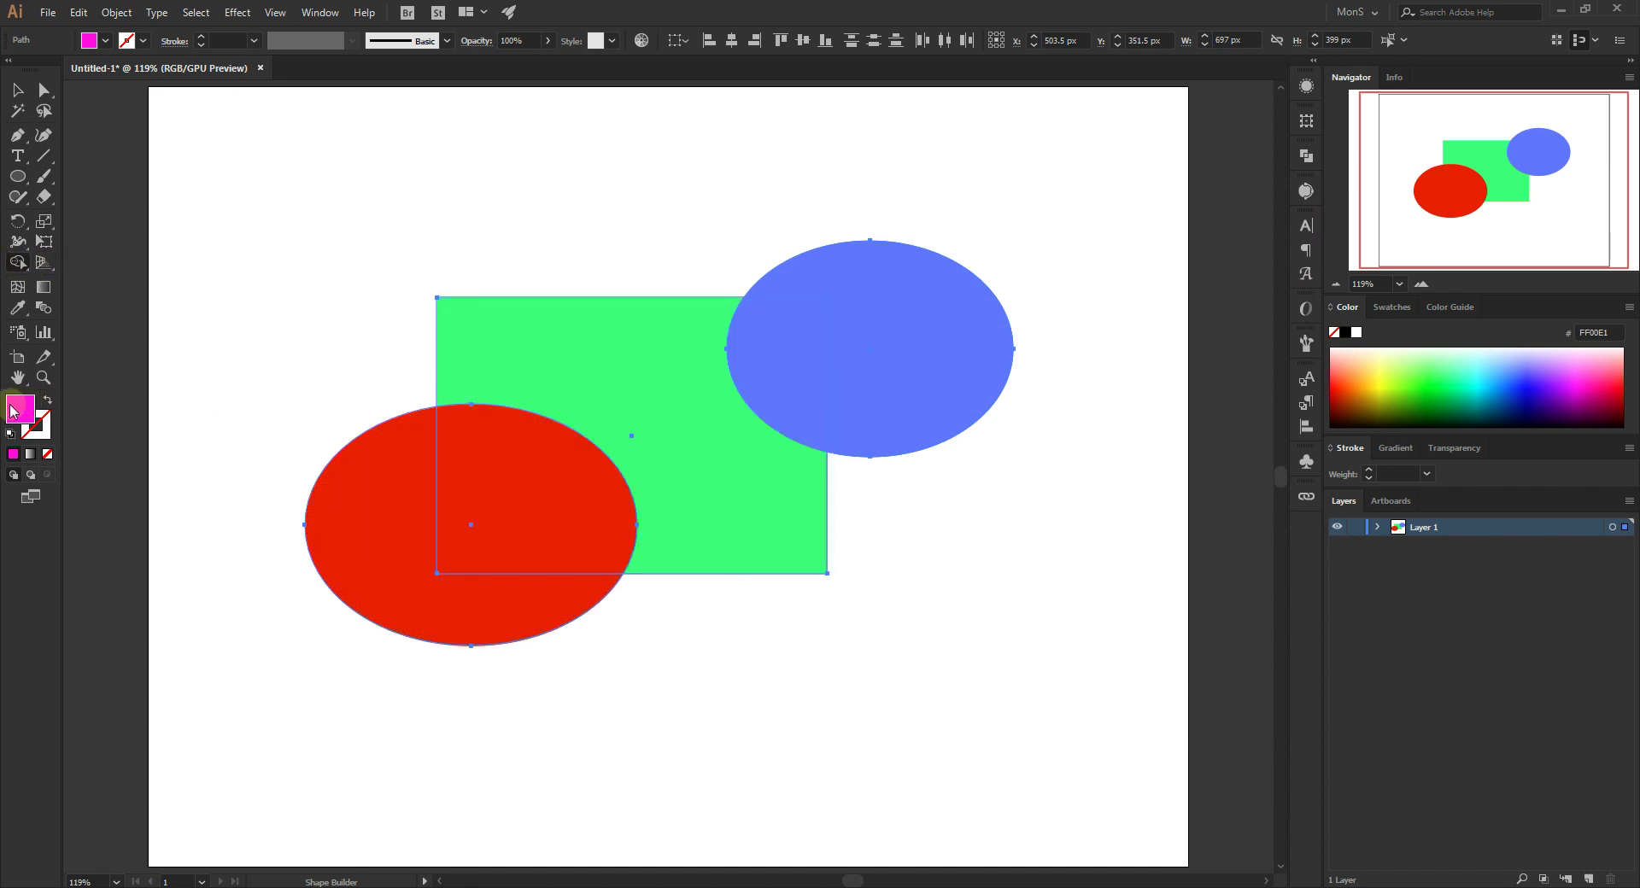
pyautogui.click(656, 410)
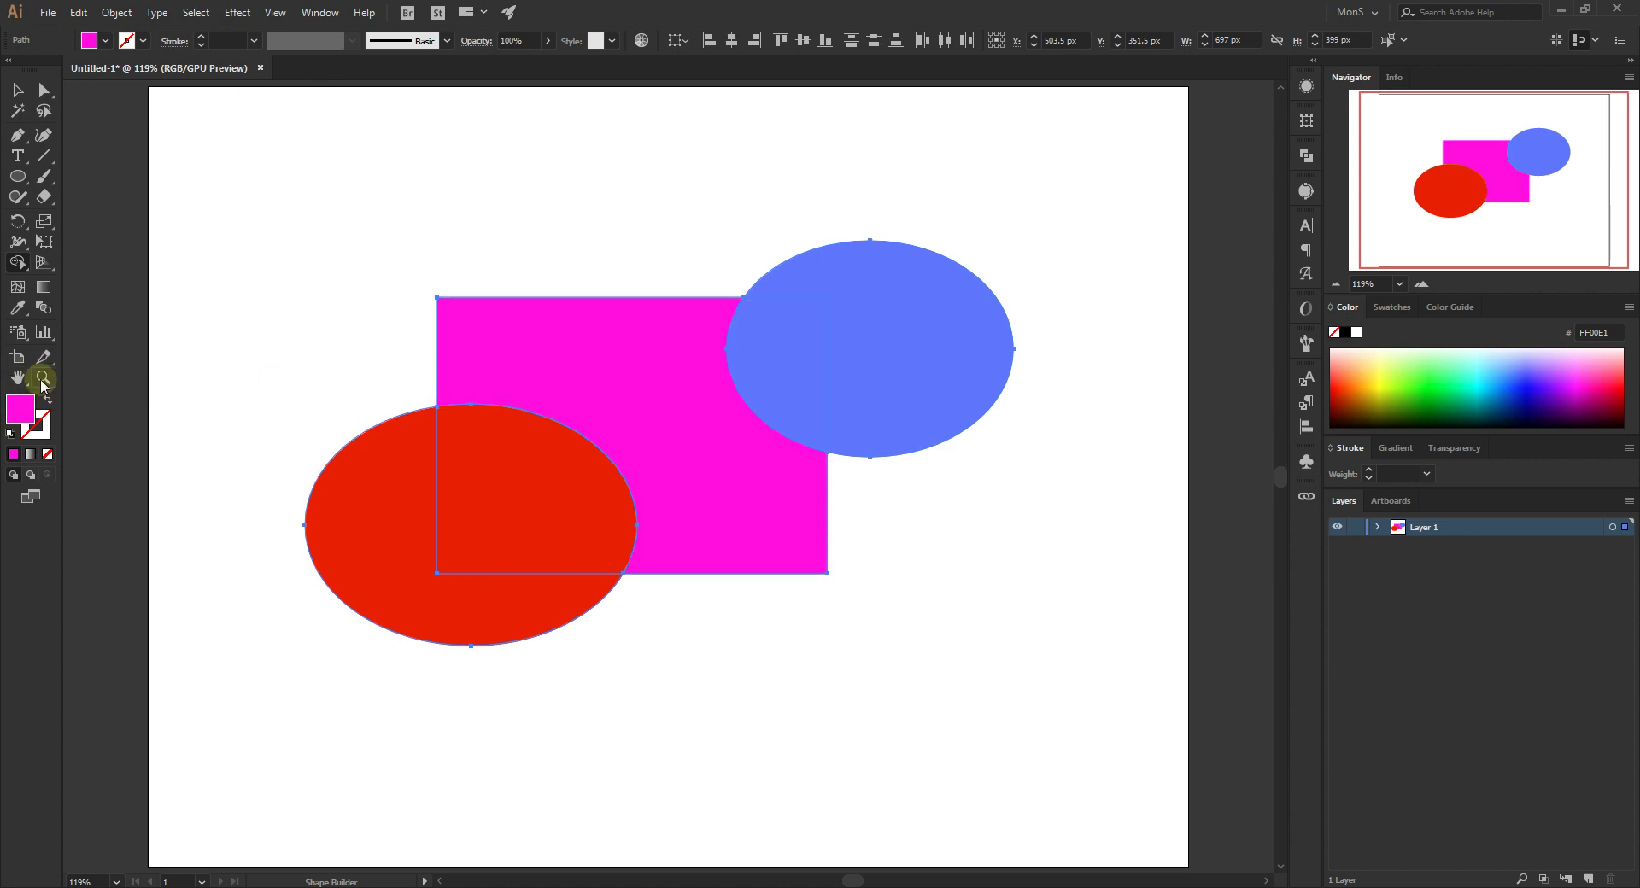
# Set the fill colour to orange-yellow FFBC00 and apply it to the overlap of the rectangle and blue ellipse
pyautogui.doubleClick(19, 409)
pyautogui.click(1345, 361)
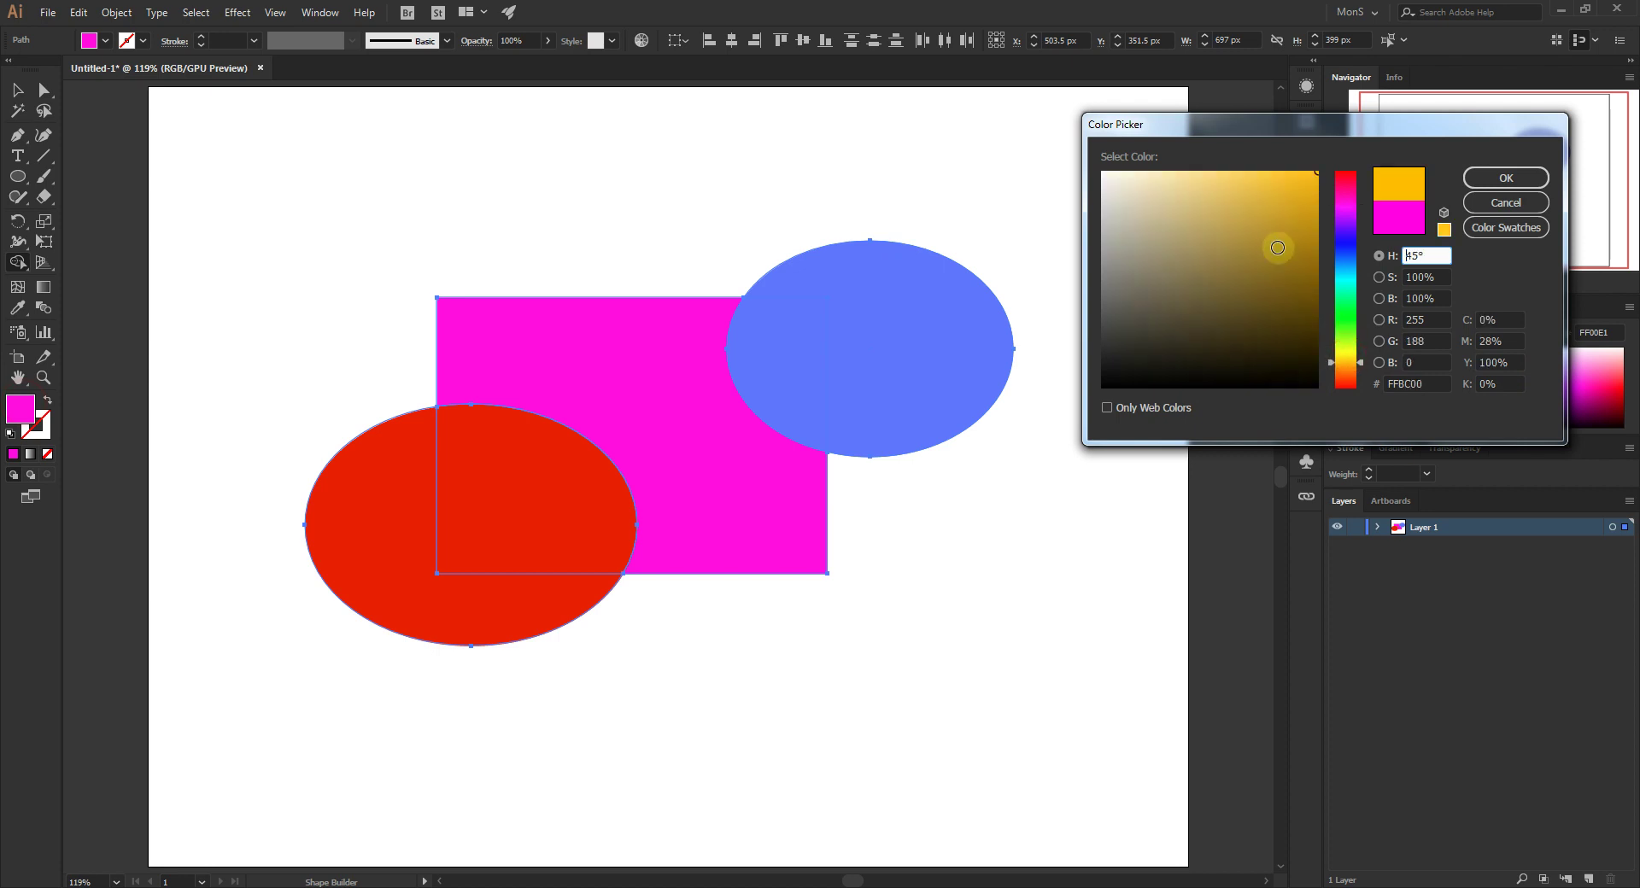
pyautogui.click(1470, 181)
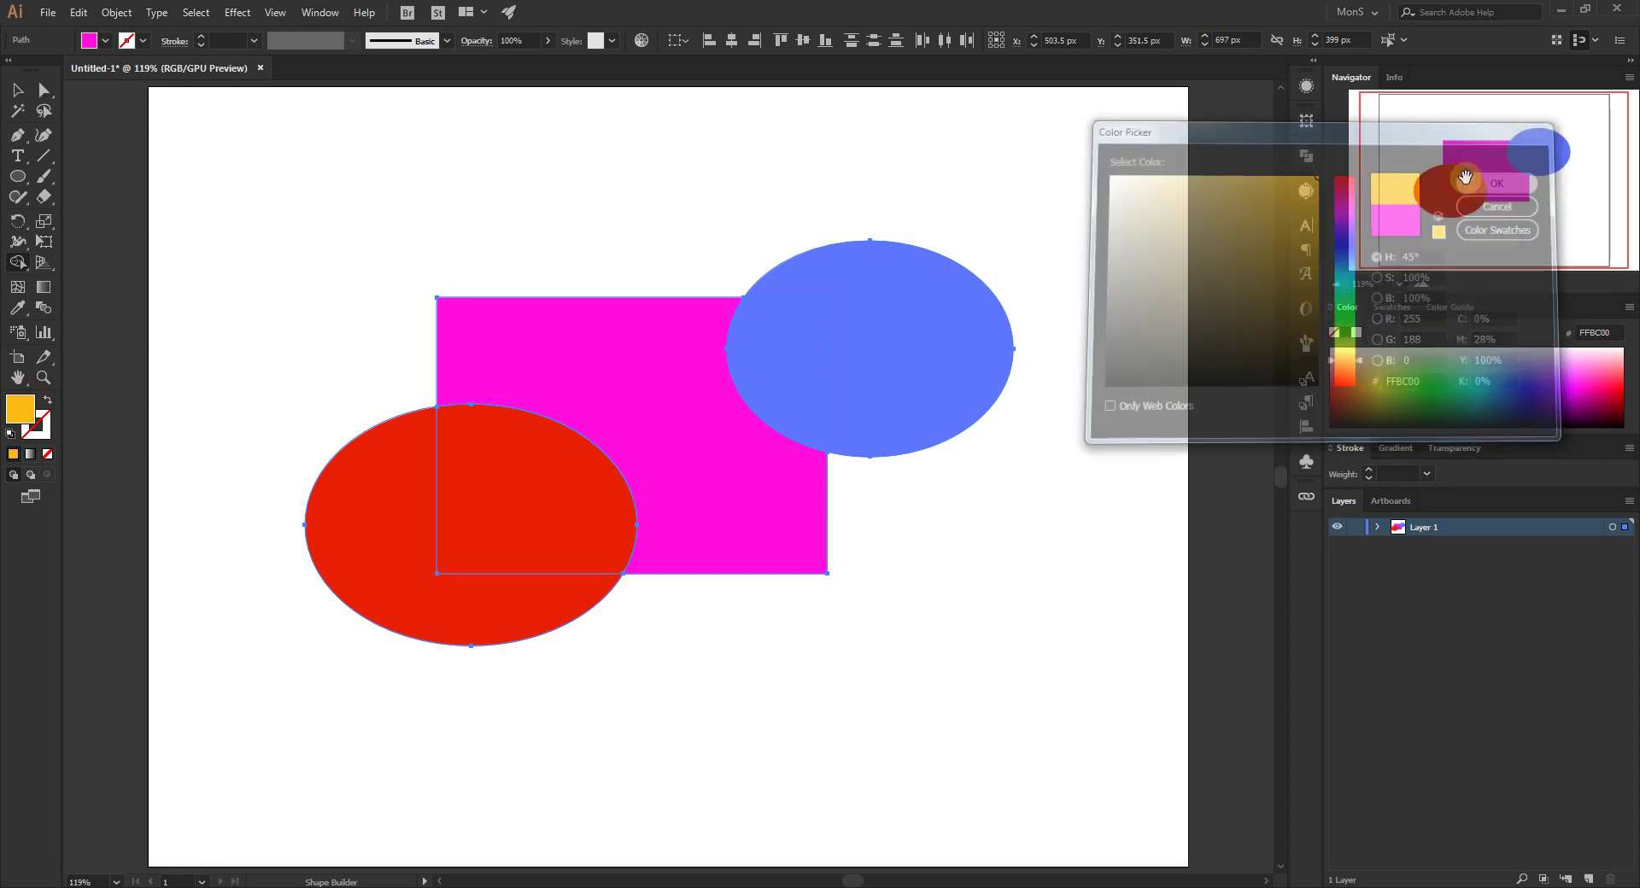
pyautogui.click(786, 364)
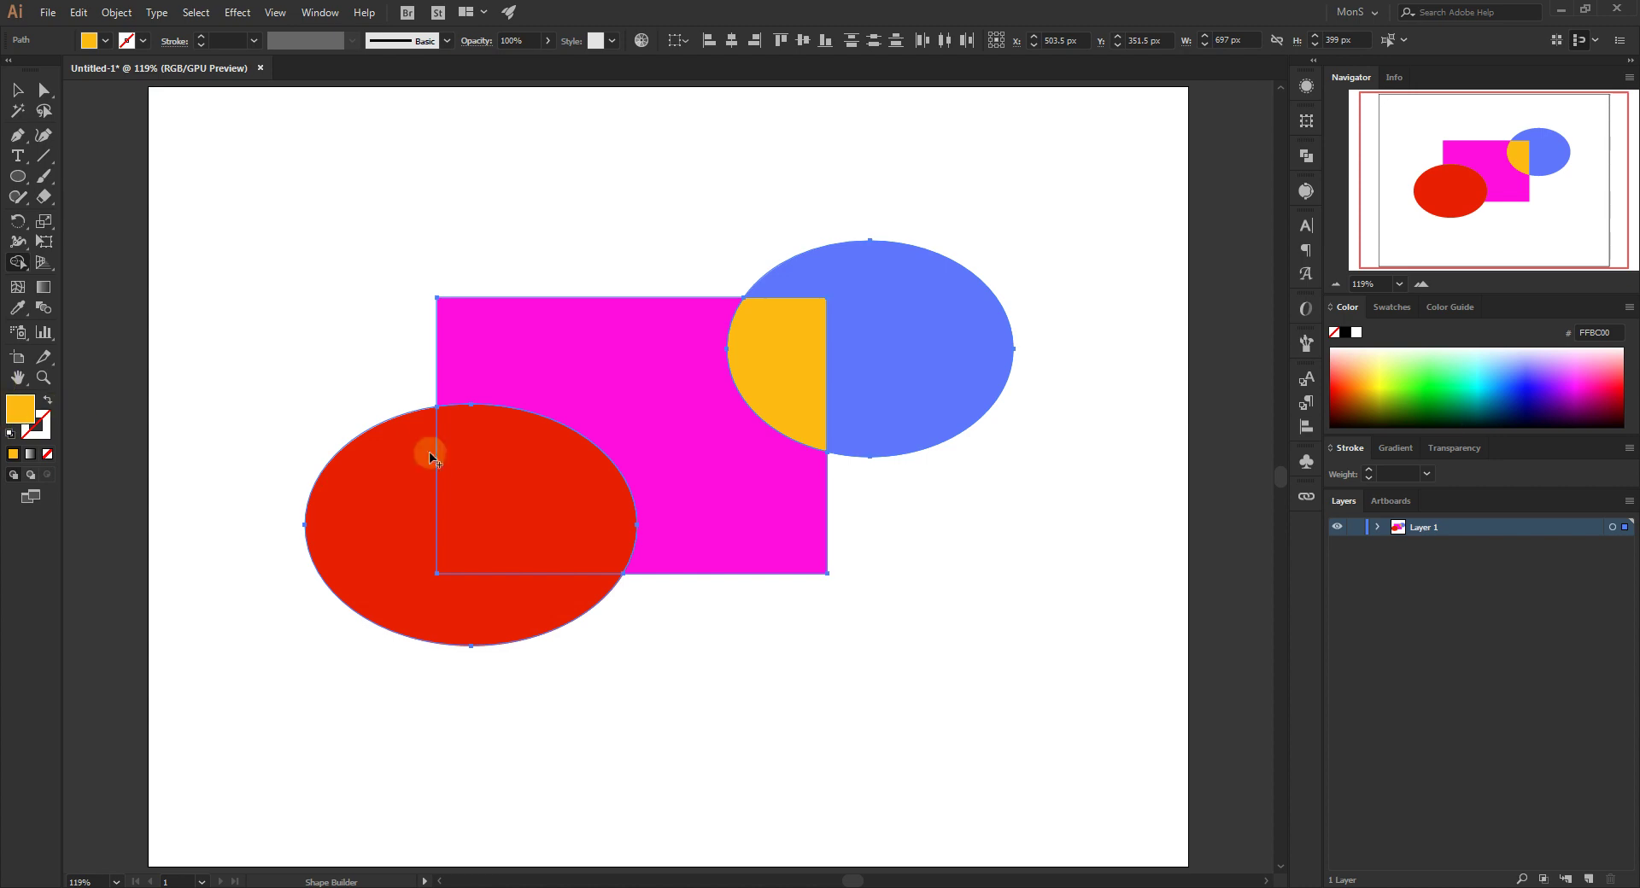
pyautogui.click(1390, 307)
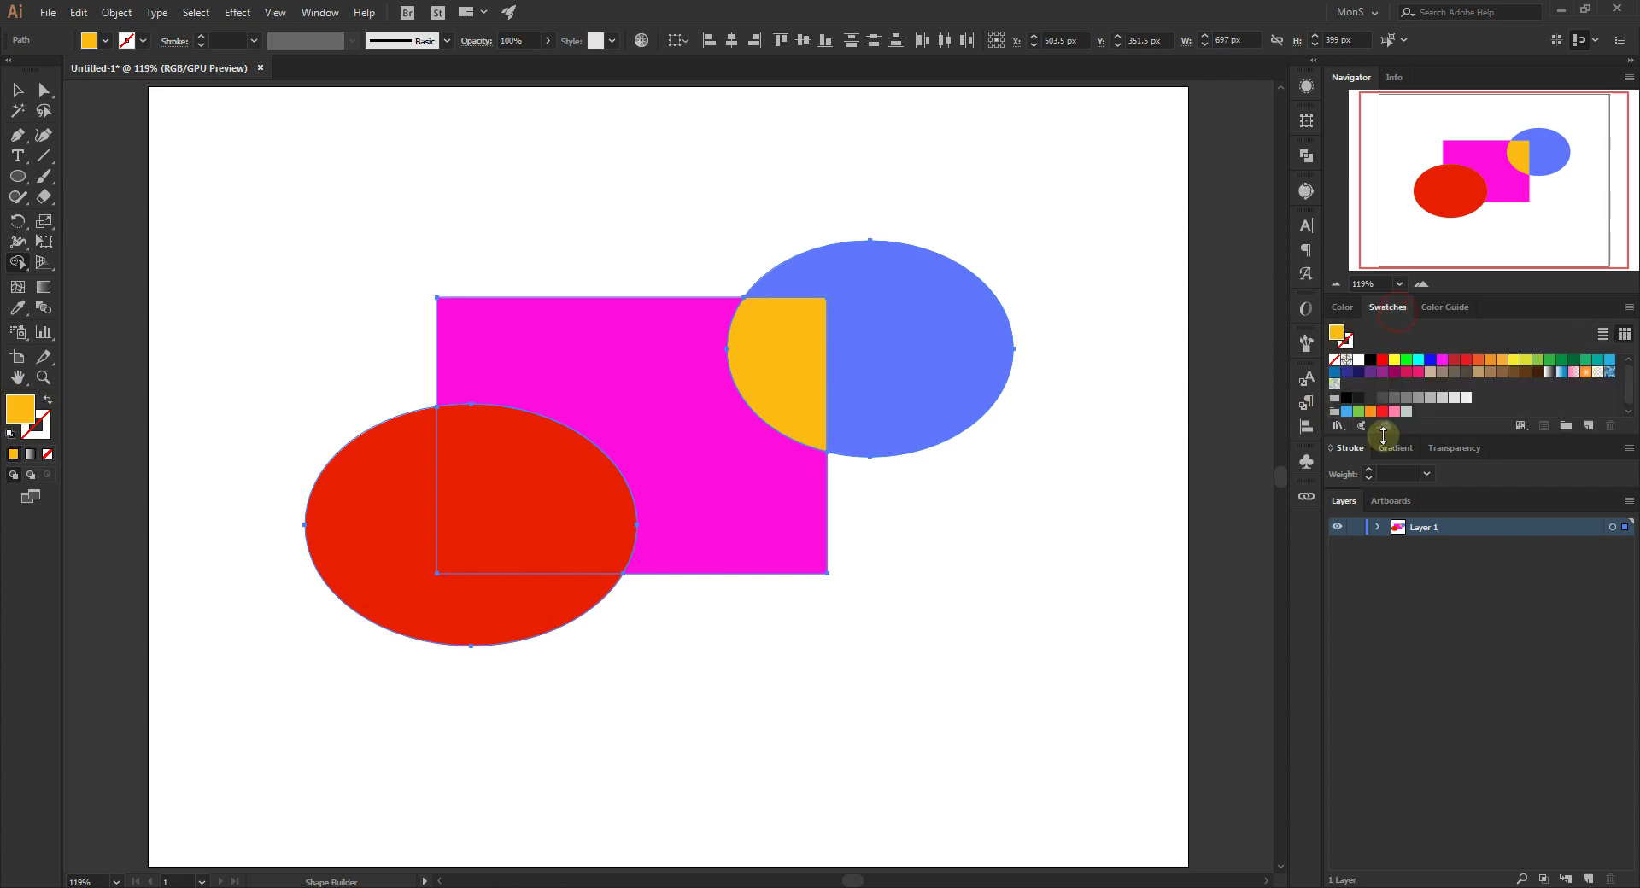
pyautogui.click(1345, 306)
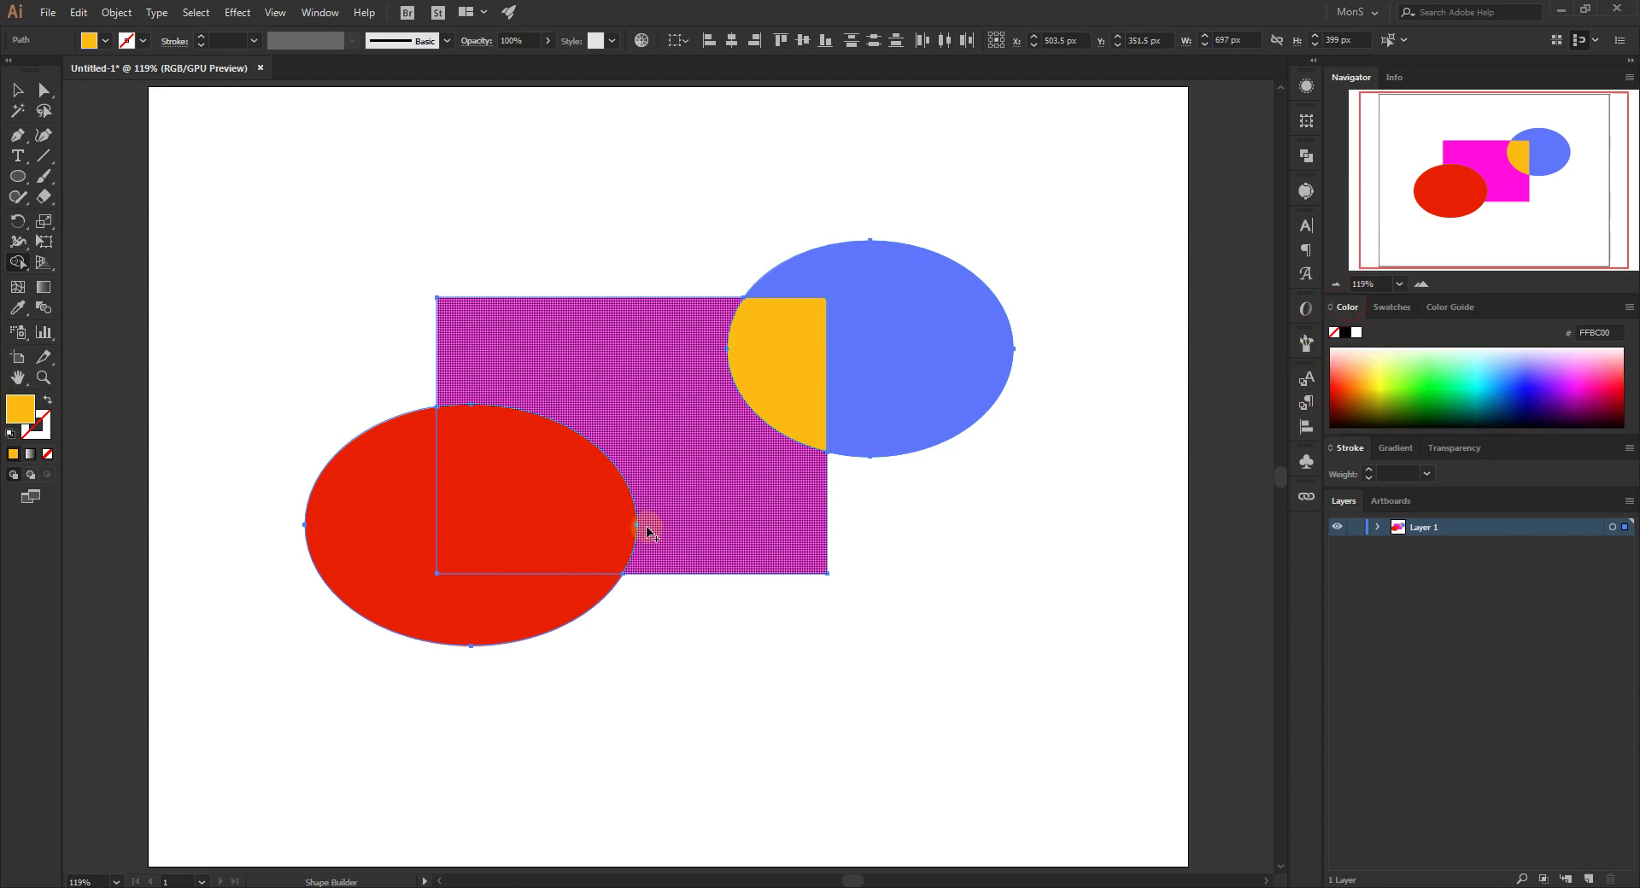
pyautogui.click(803, 365)
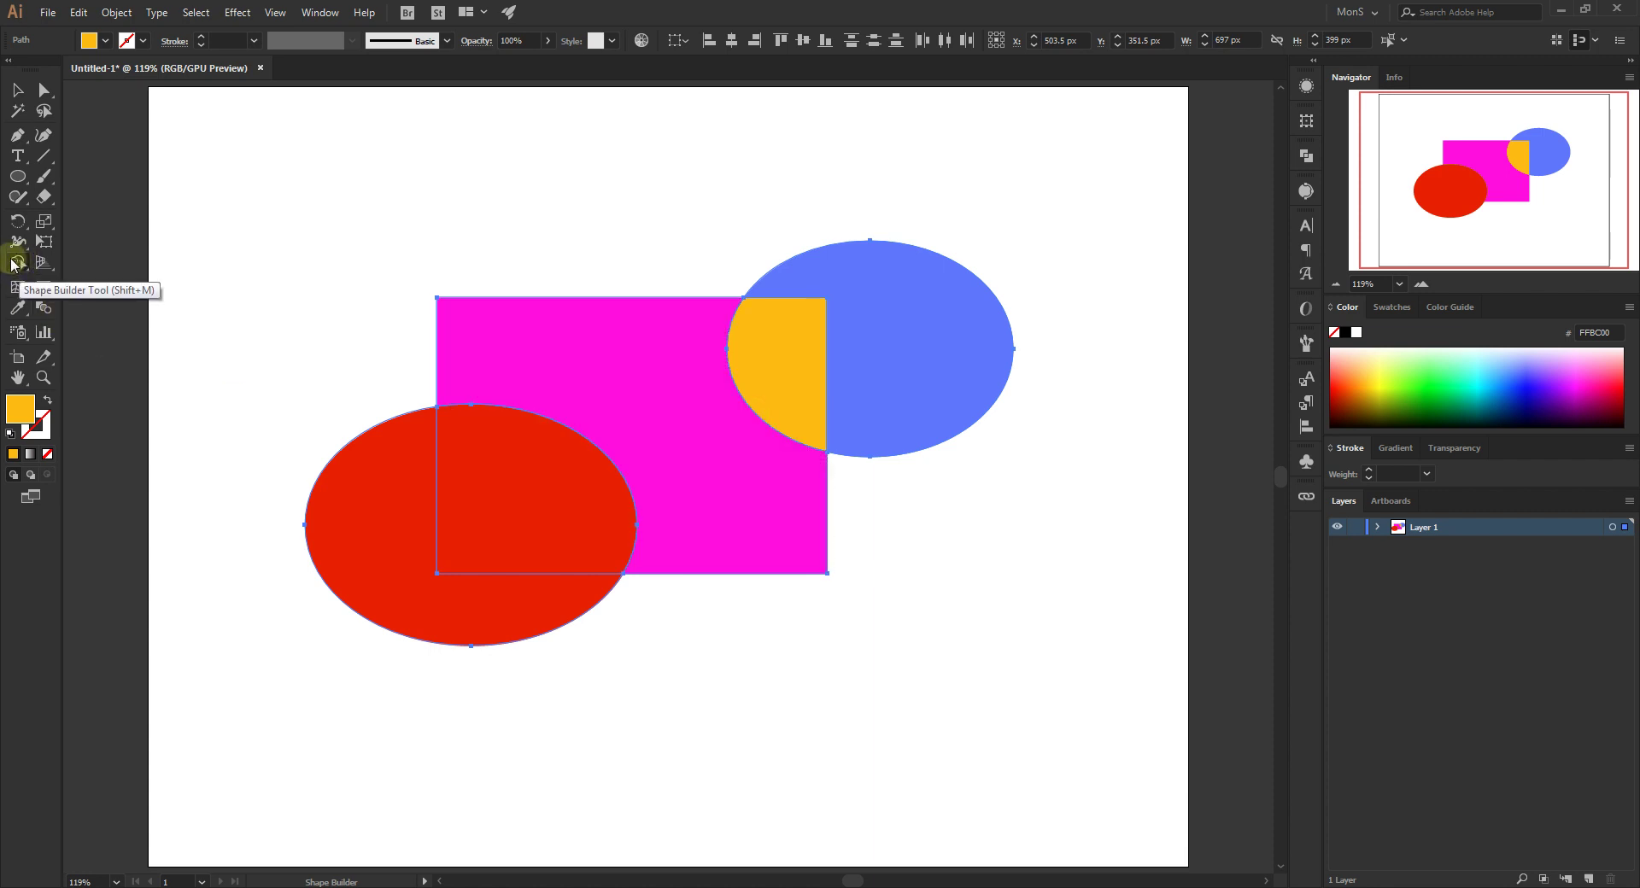
# Try filling all the selected shapes with green 25FF3D using ordinary selection, and undo the recolouring
pyautogui.click(17, 90)
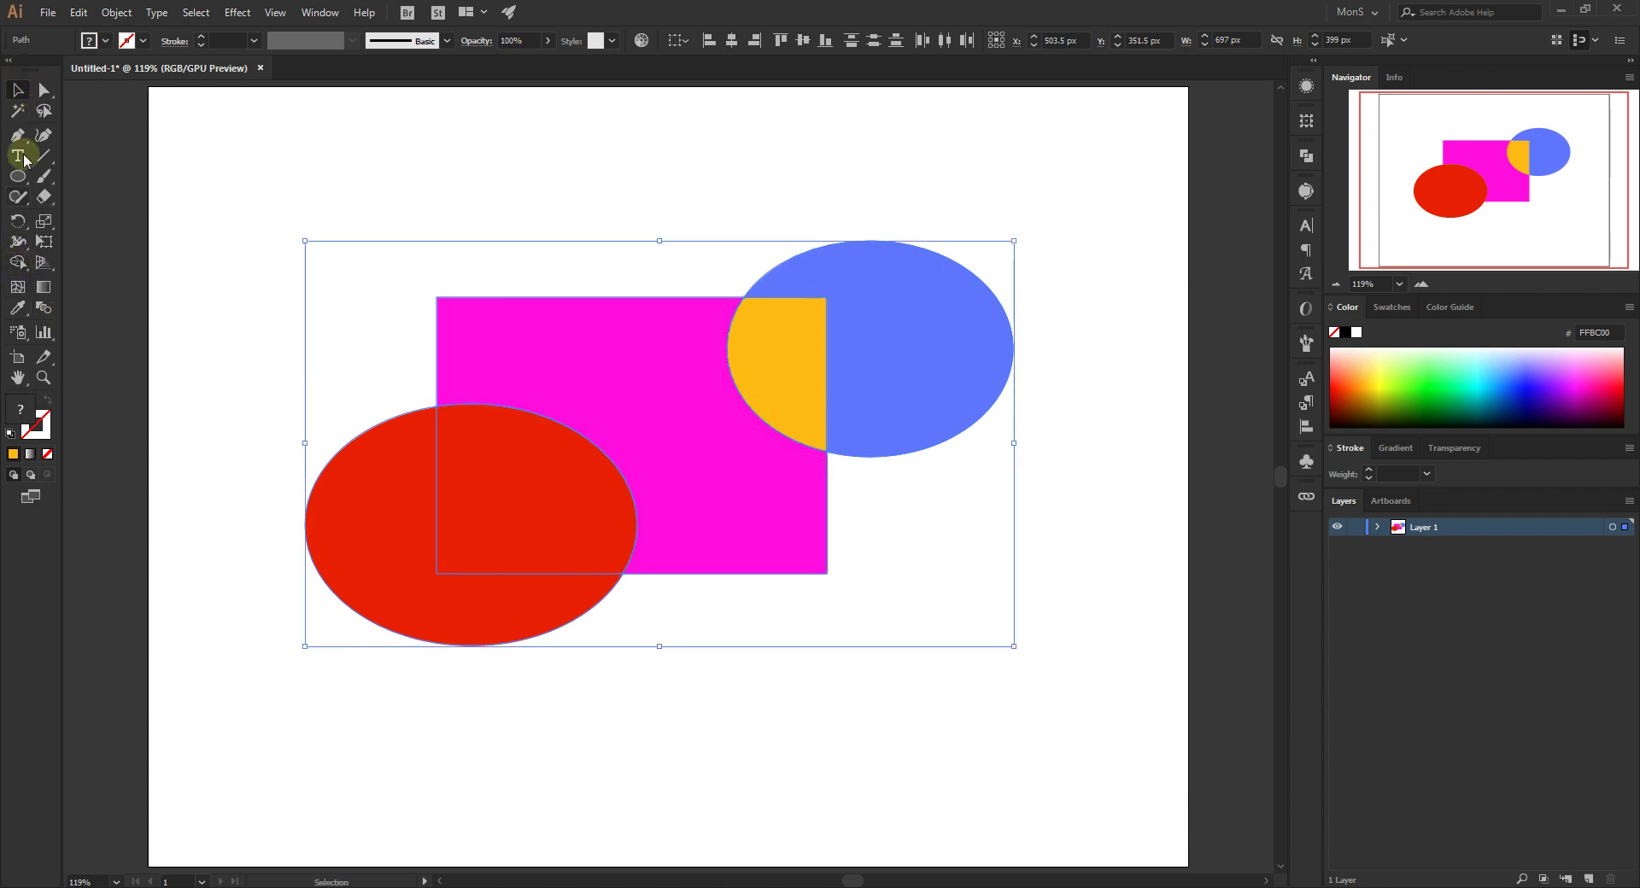
pyautogui.moveTo(249, 169); pyautogui.dragTo(1238, 850)
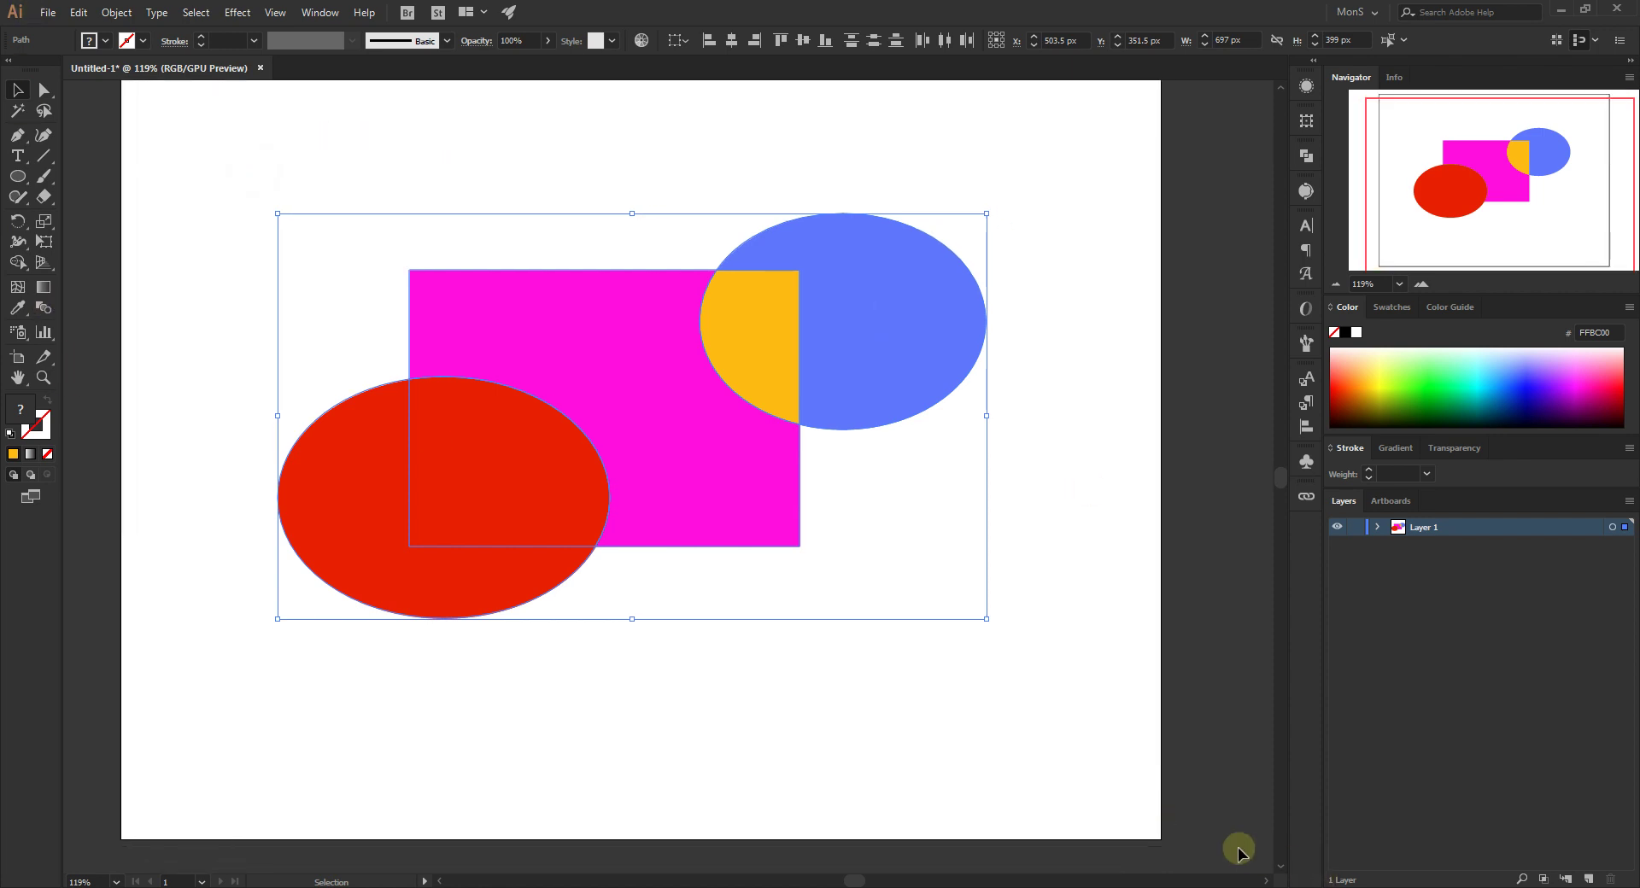
pyautogui.click(542, 485)
pyautogui.hotkey('ctrl', 'z')
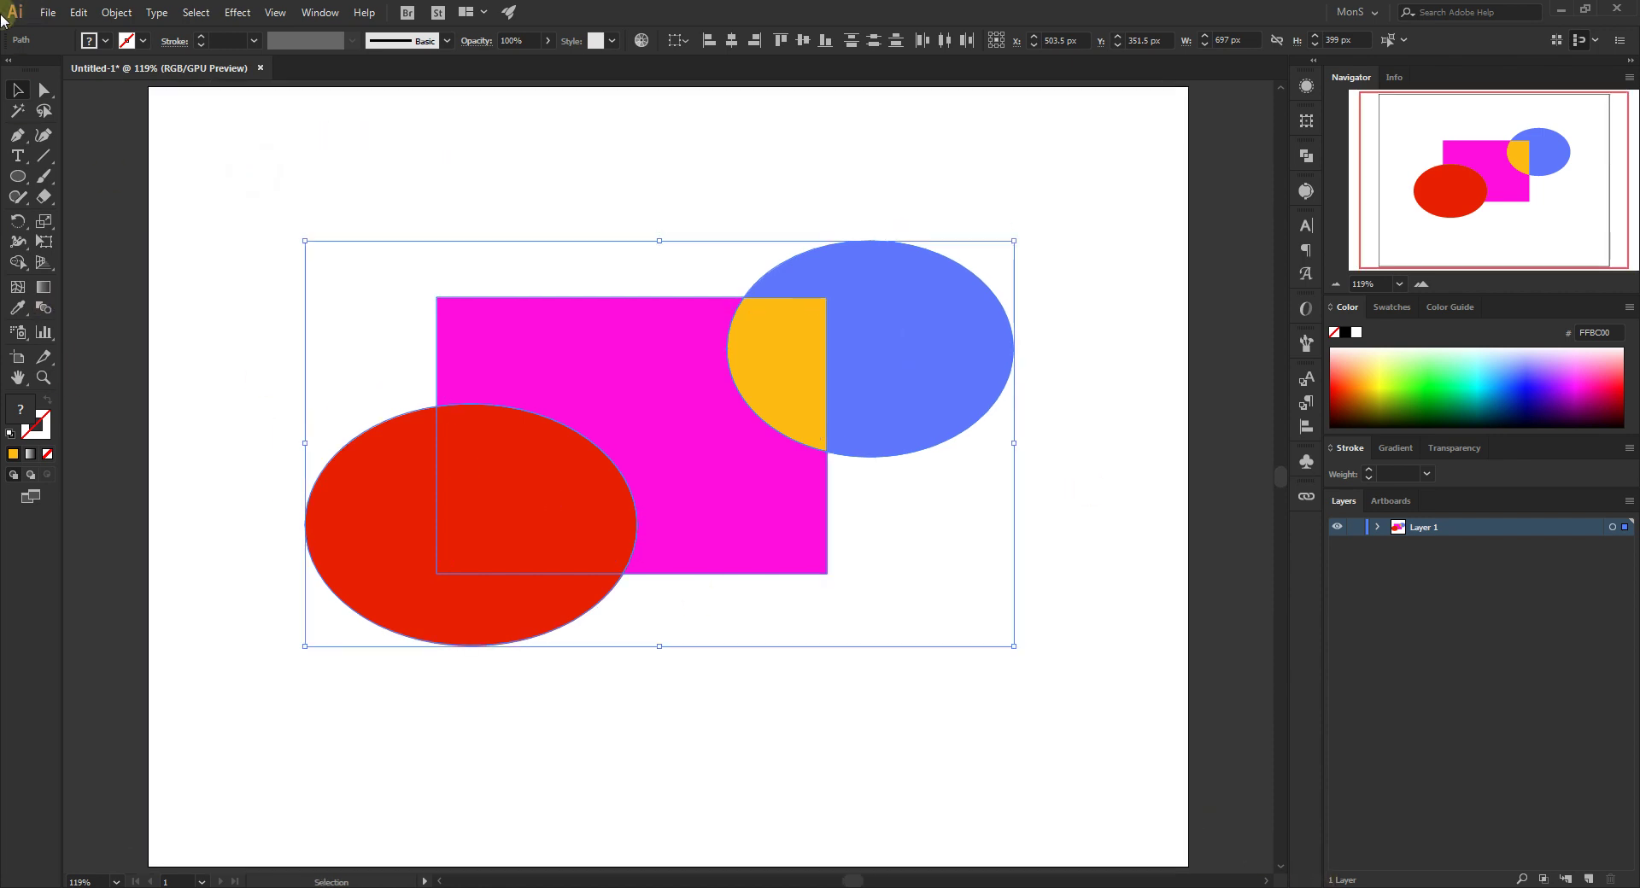
pyautogui.click(464, 376)
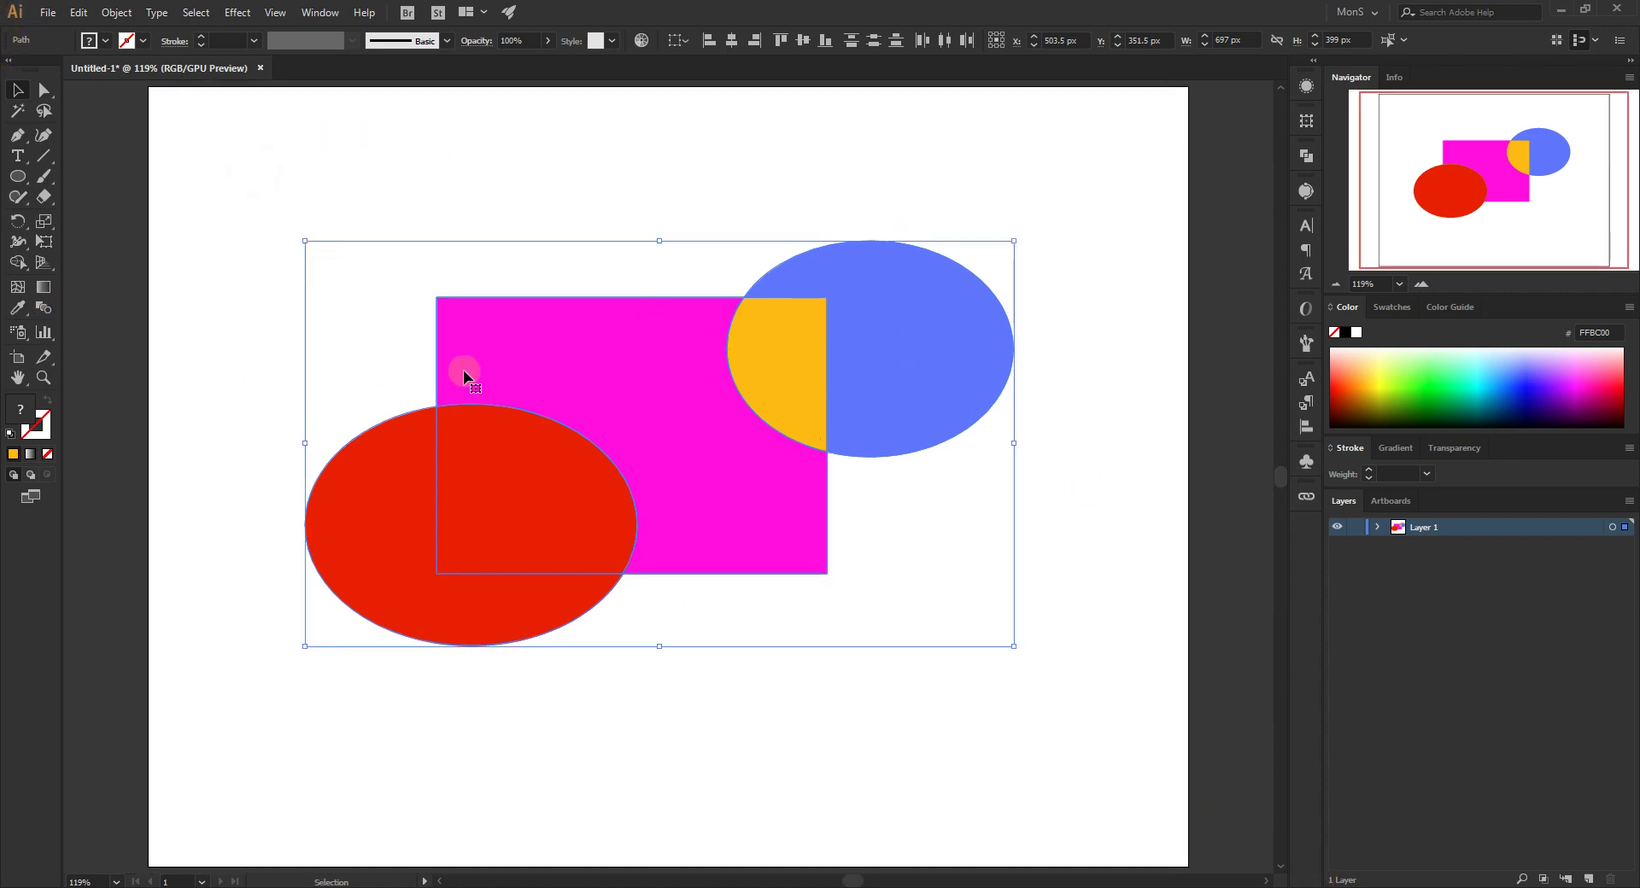
pyautogui.click(1430, 380)
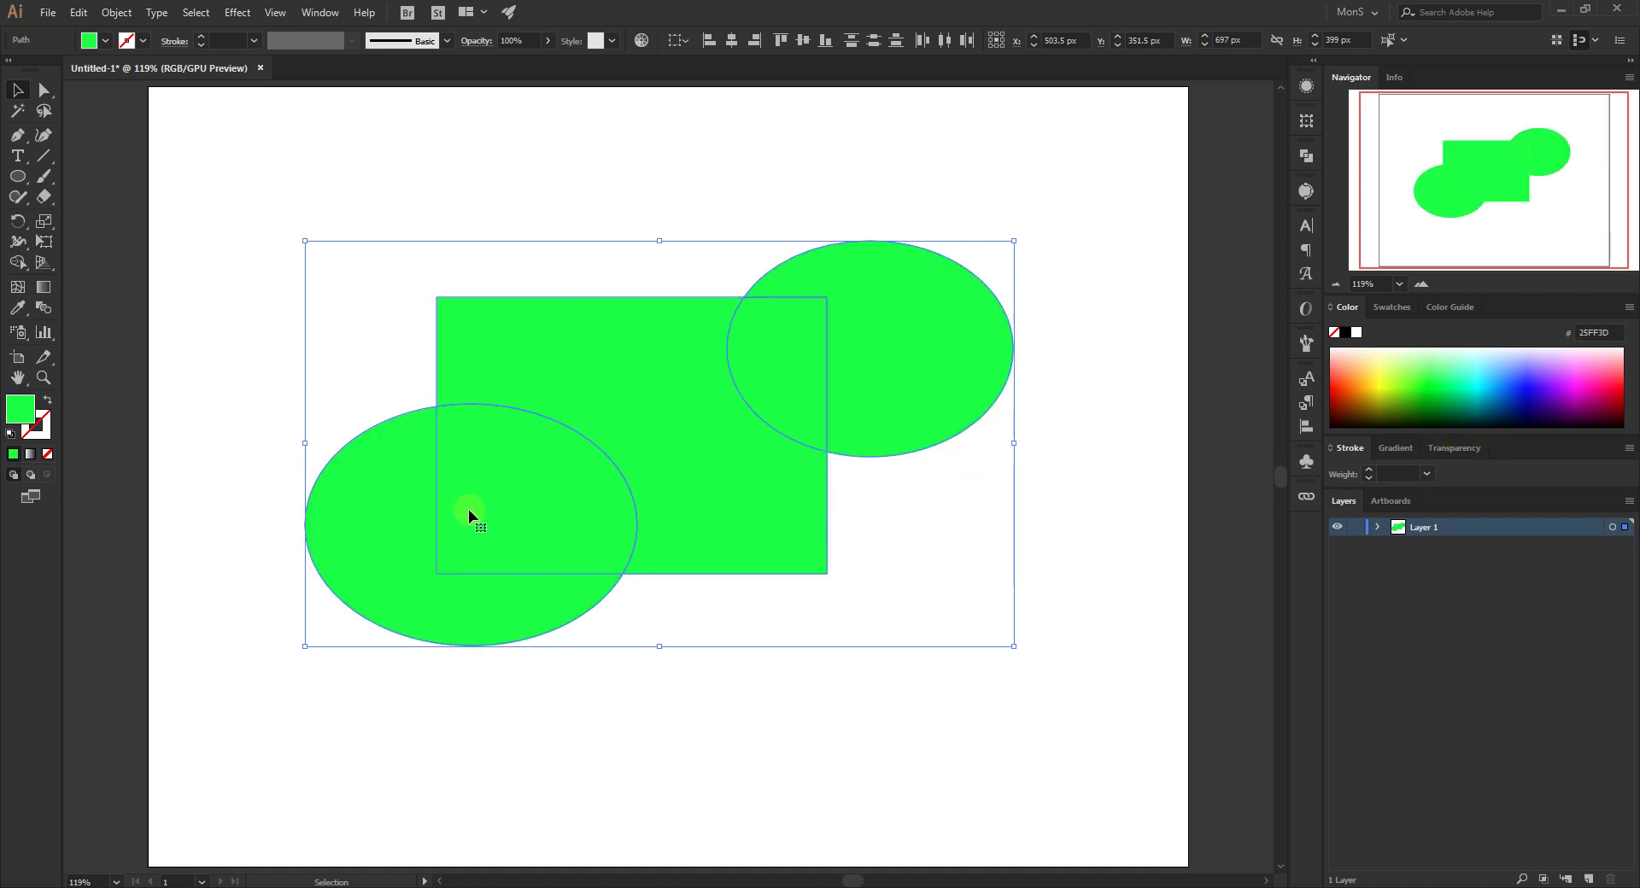
pyautogui.hotkey('ctrl', 'z')
# Clear the selection of all shapes and select only the magenta rectangle piece
pyautogui.click(17, 263)
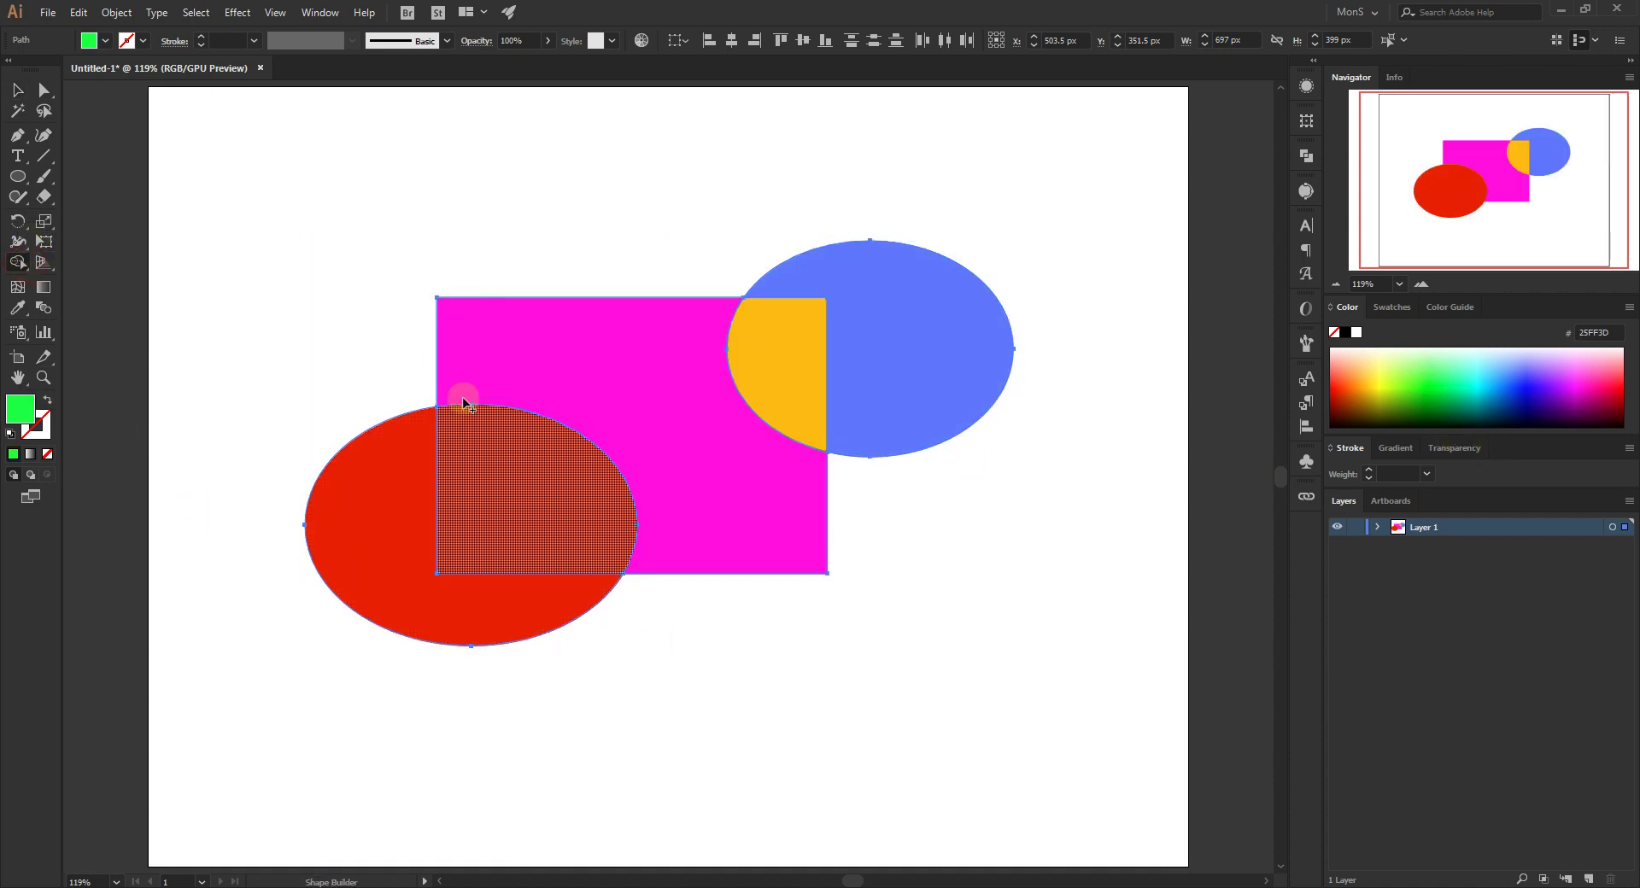
pyautogui.press('v')
pyautogui.click(645, 199)
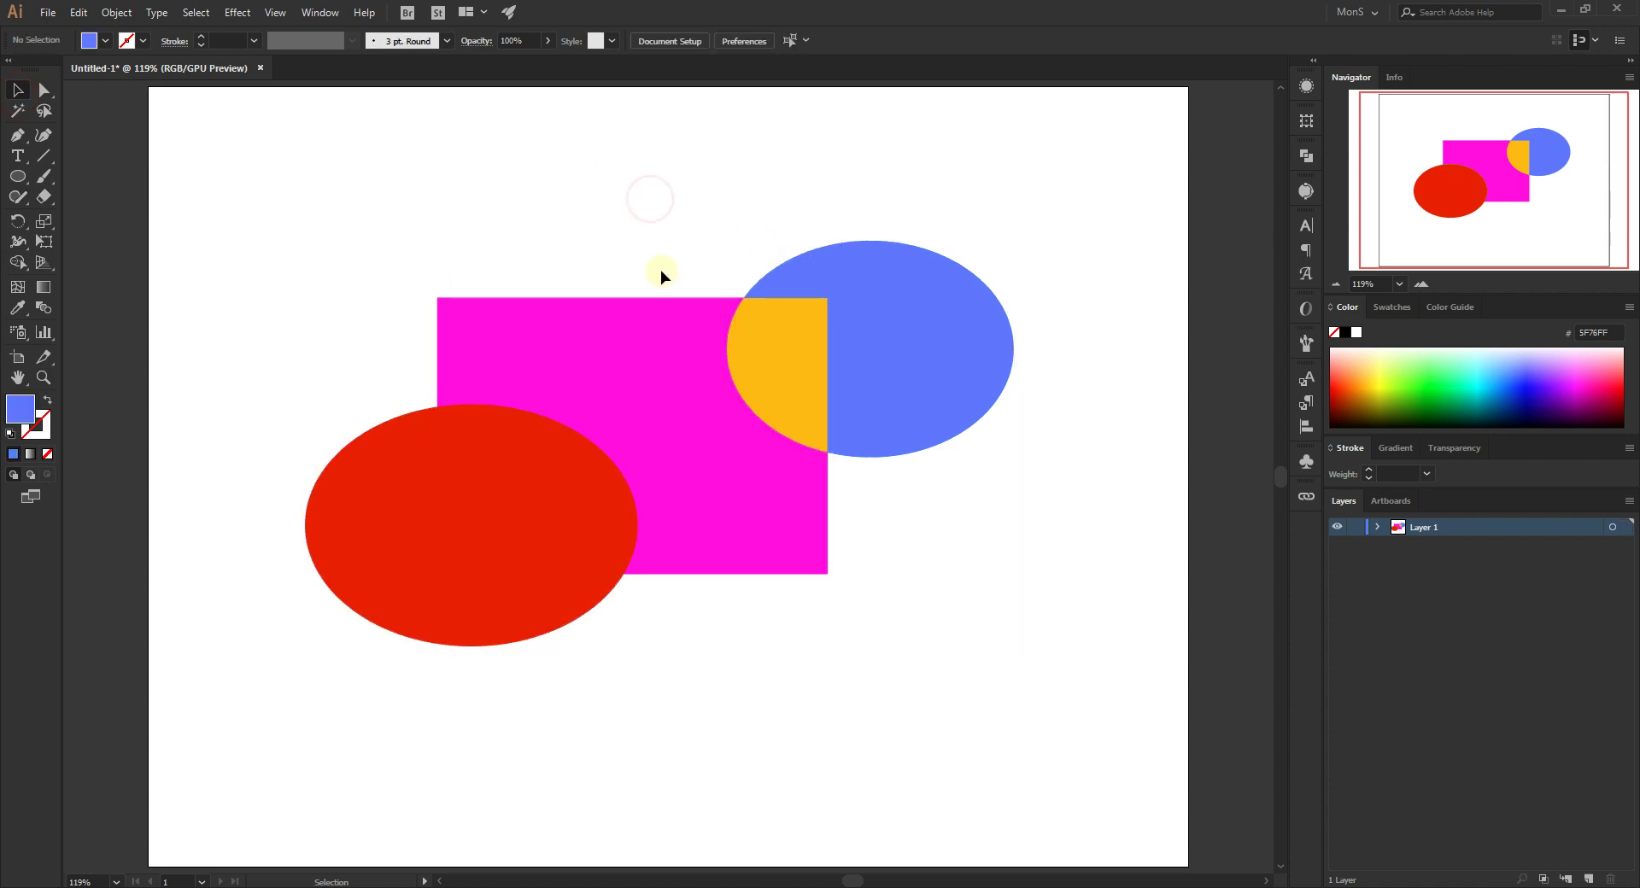
pyautogui.click(639, 376)
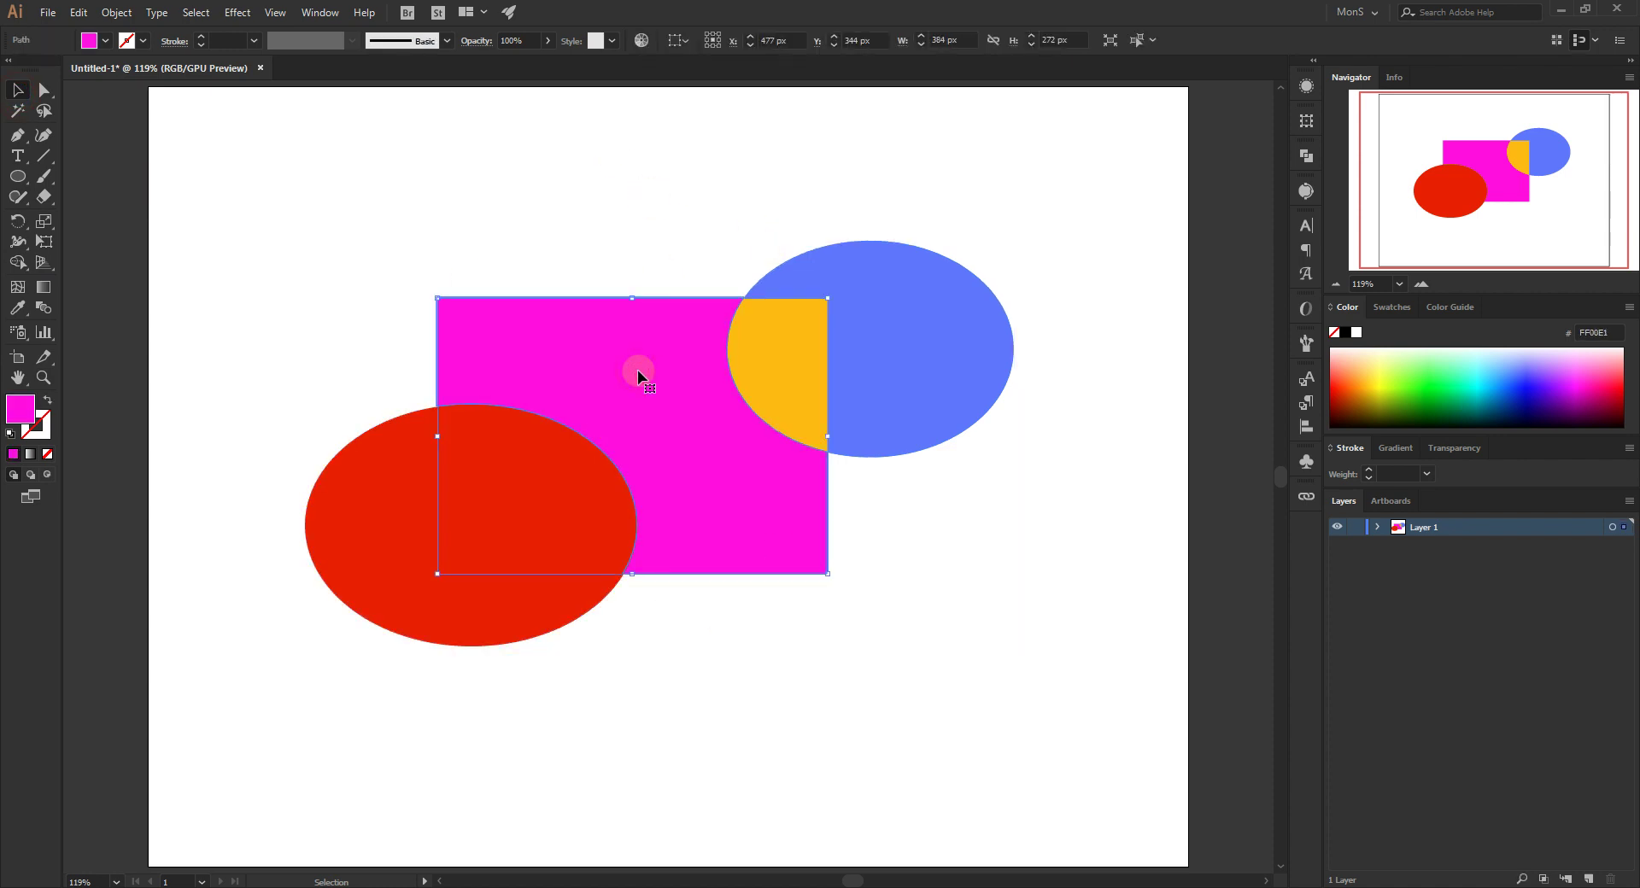
# Try moving the orange overlap piece and the cut blue ellipse away from the magenta rectangle, and undo the blue ellipse's move
pyautogui.click(772, 347)
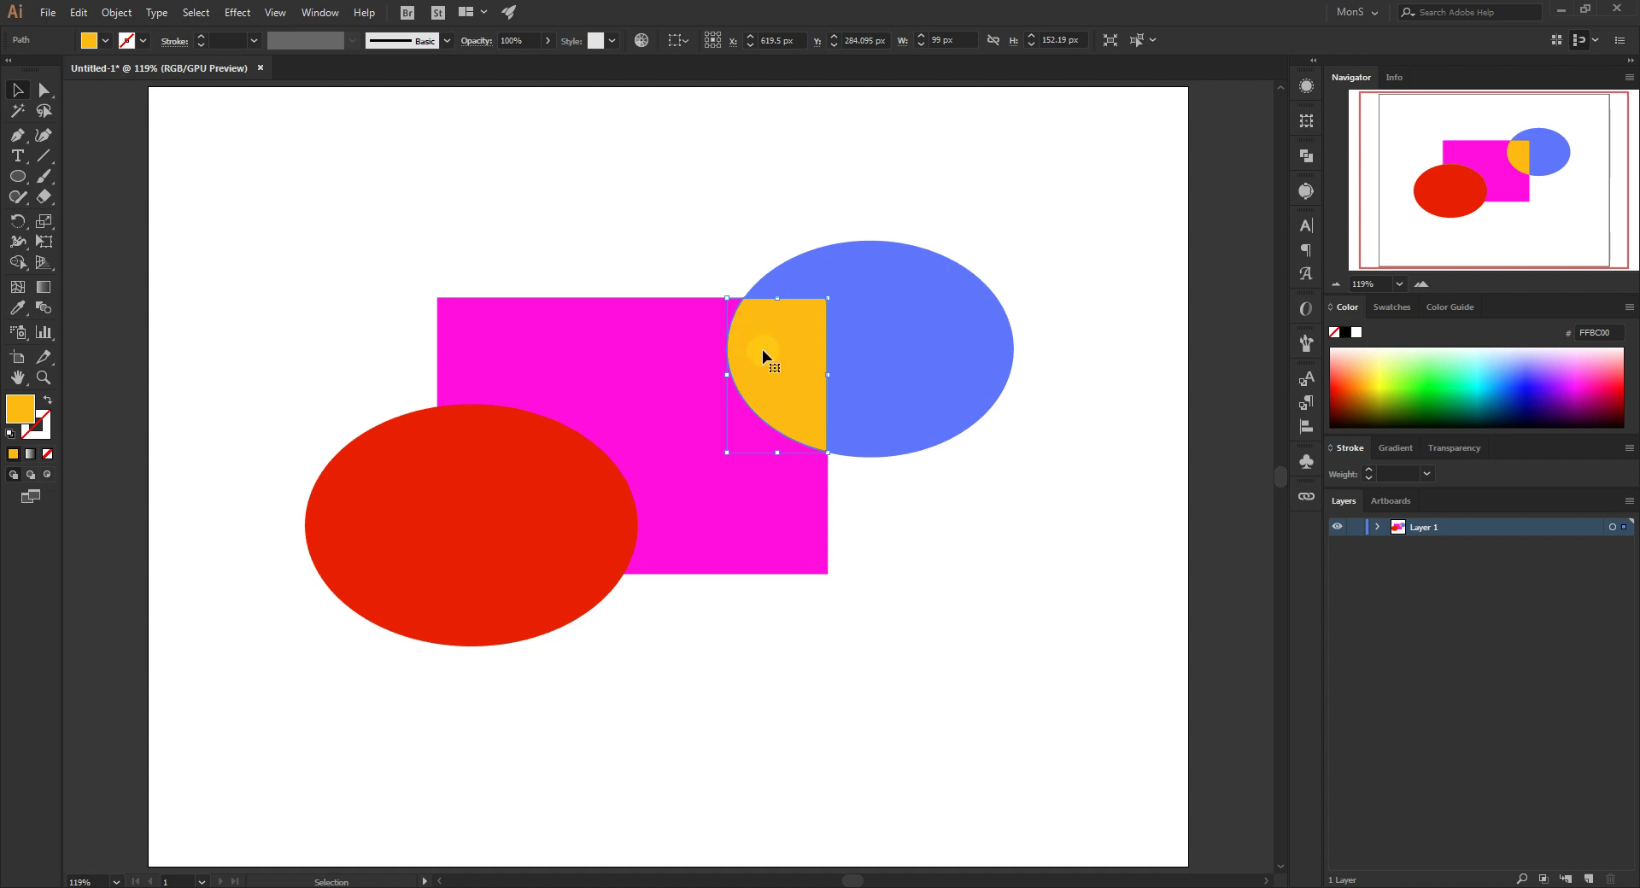
pyautogui.moveTo(790, 381); pyautogui.dragTo(1058, 673)
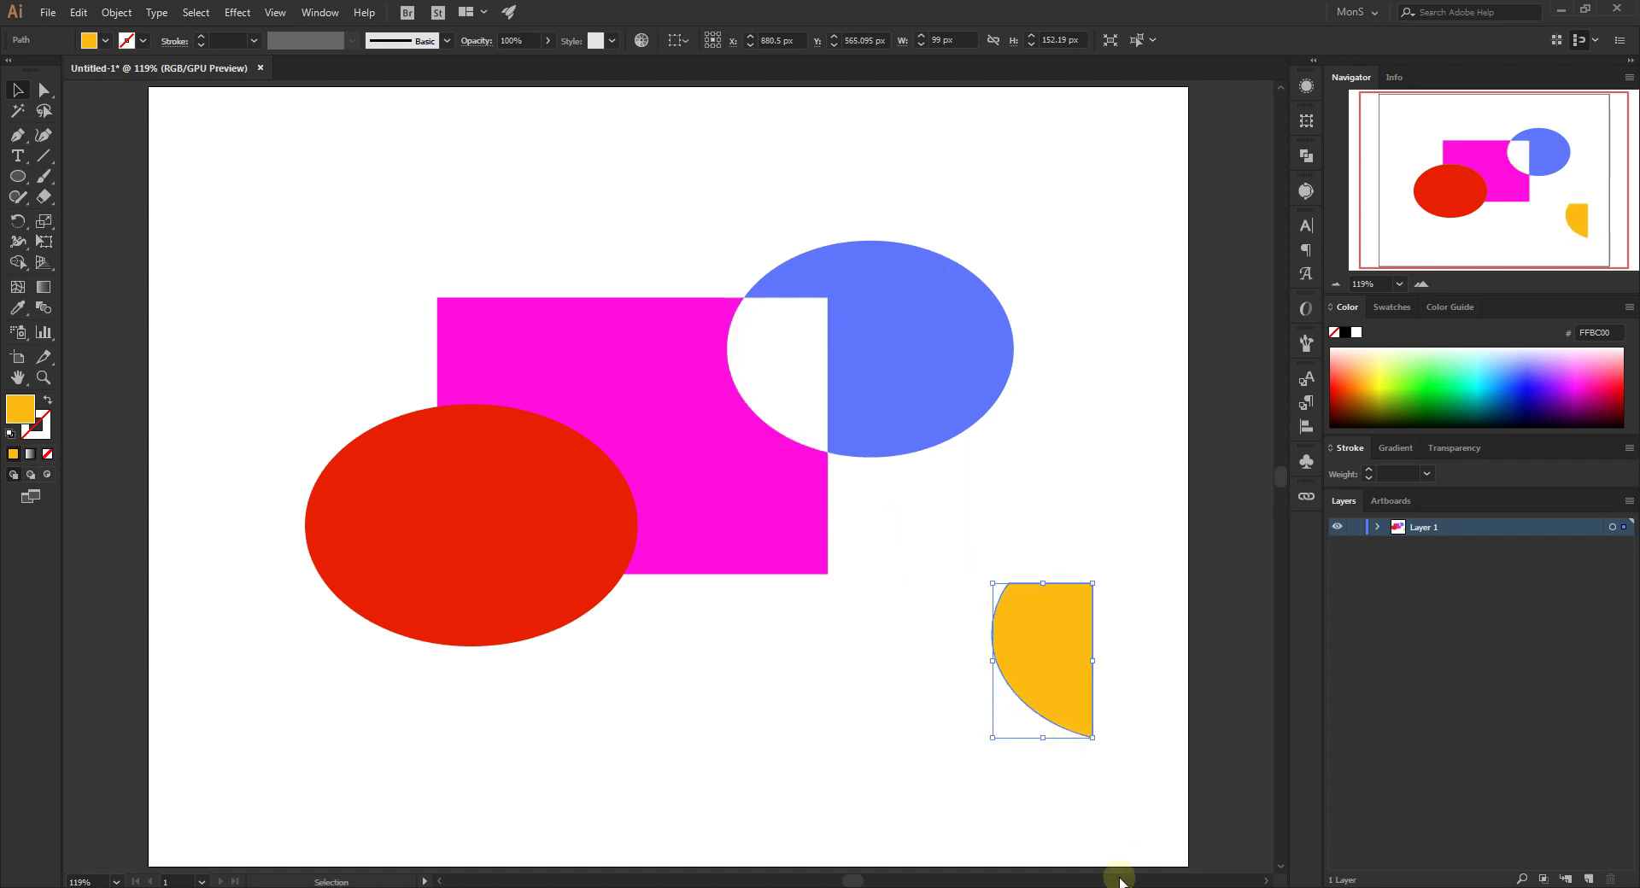
pyautogui.moveTo(908, 351); pyautogui.dragTo(949, 331)
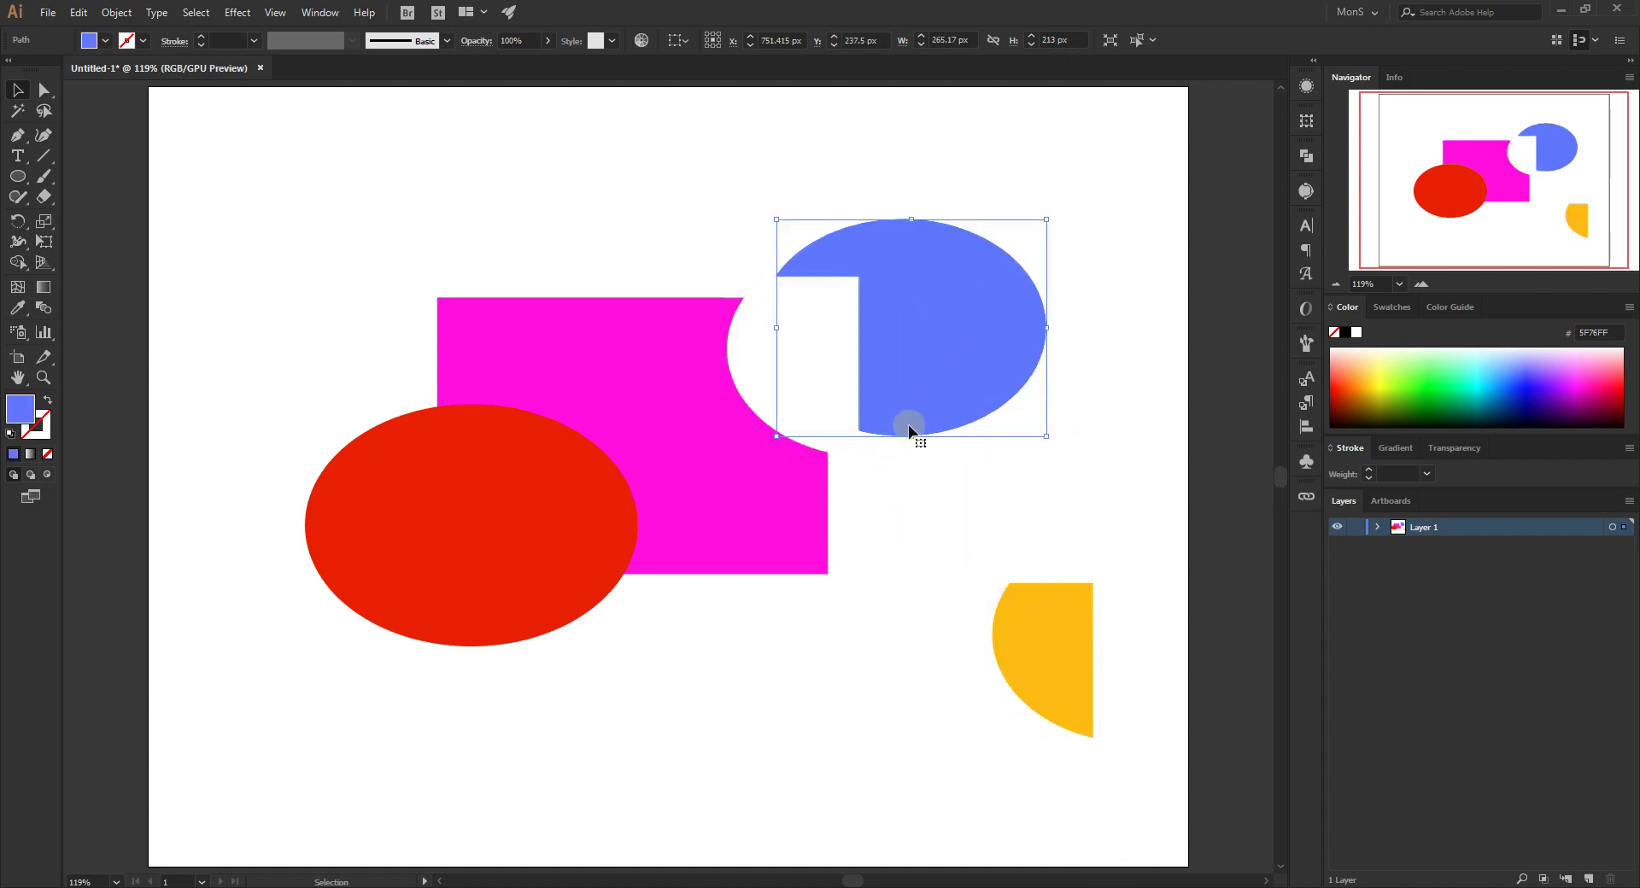
pyautogui.hotkey('ctrl', 'z')
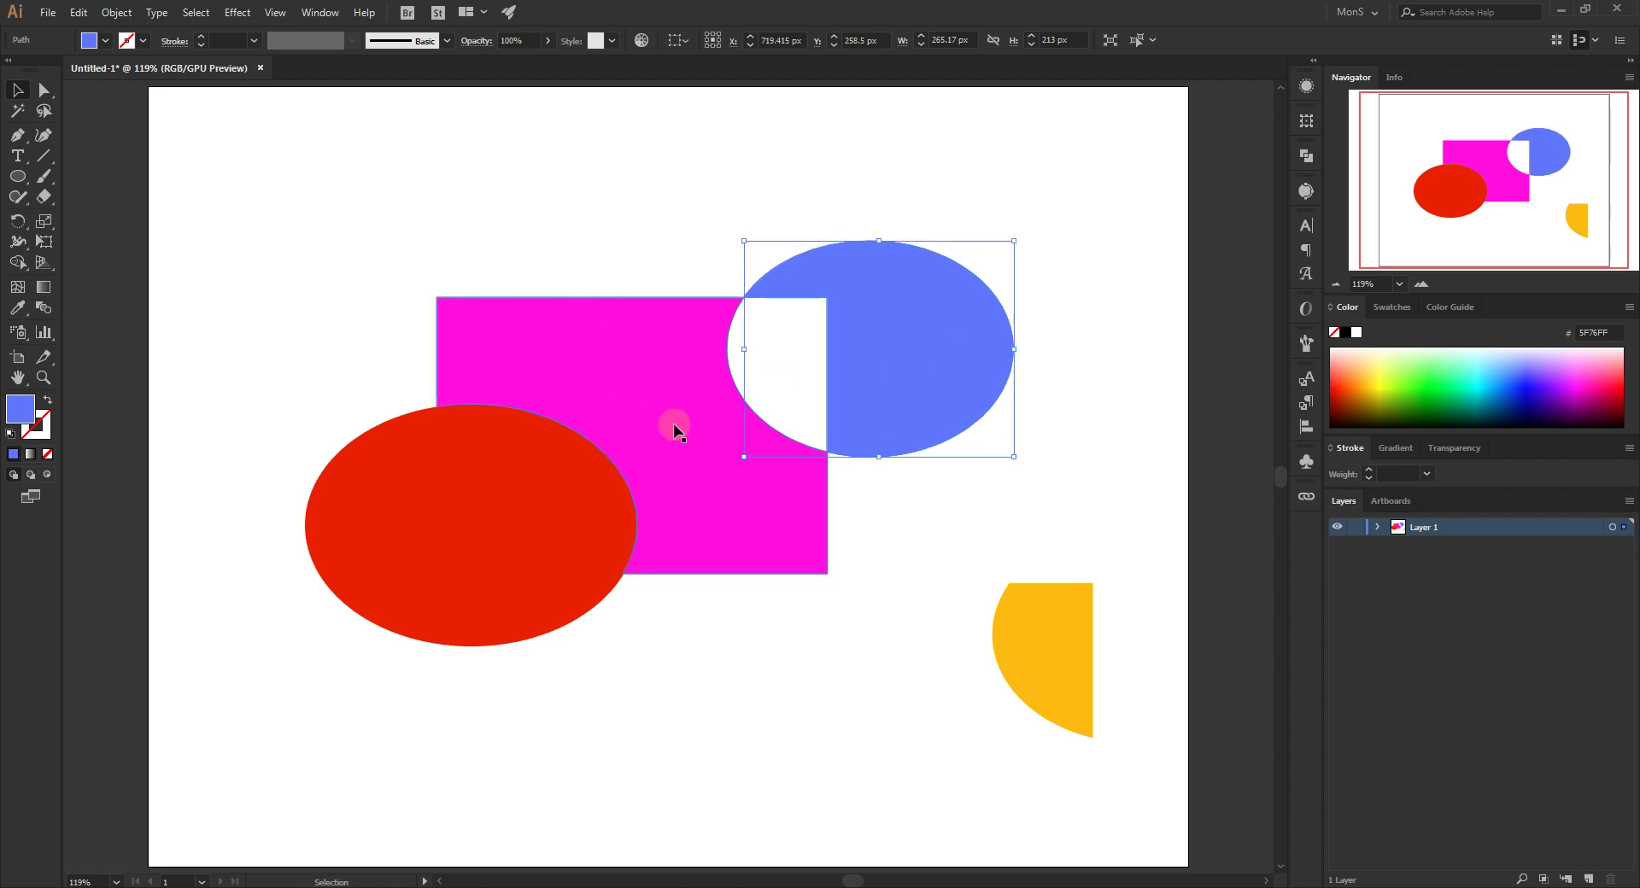
# Try moving the red ellipse off the rectangle and pulling out the green piece underneath, and undo the green piece's move
pyautogui.click(673, 426)
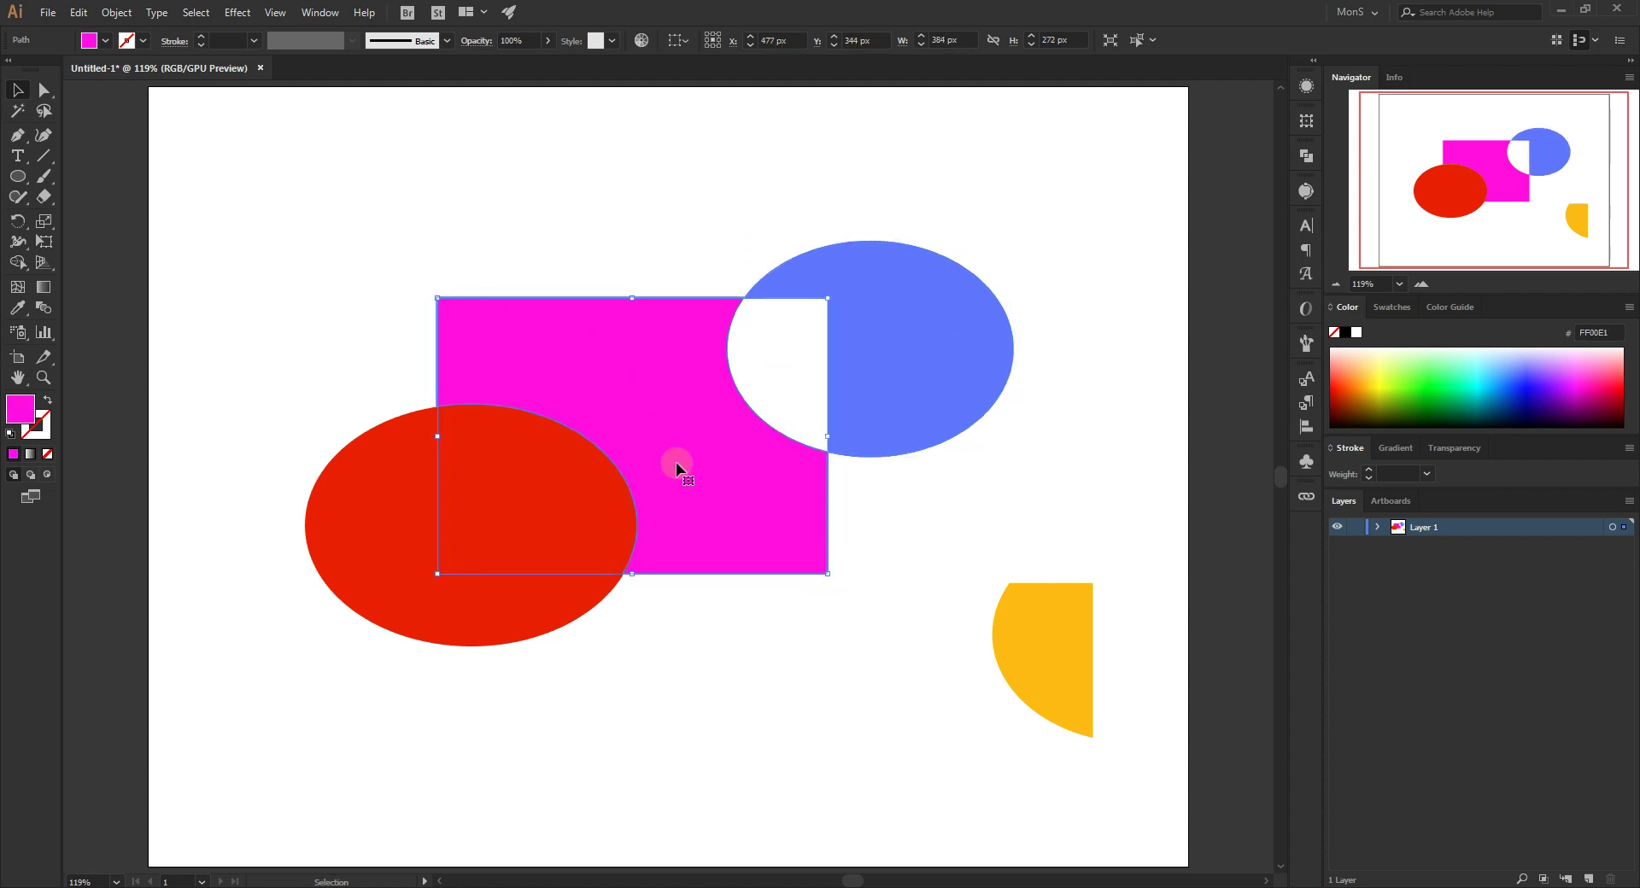
pyautogui.click(399, 547)
pyautogui.moveTo(521, 517); pyautogui.dragTo(356, 680)
pyautogui.click(561, 469)
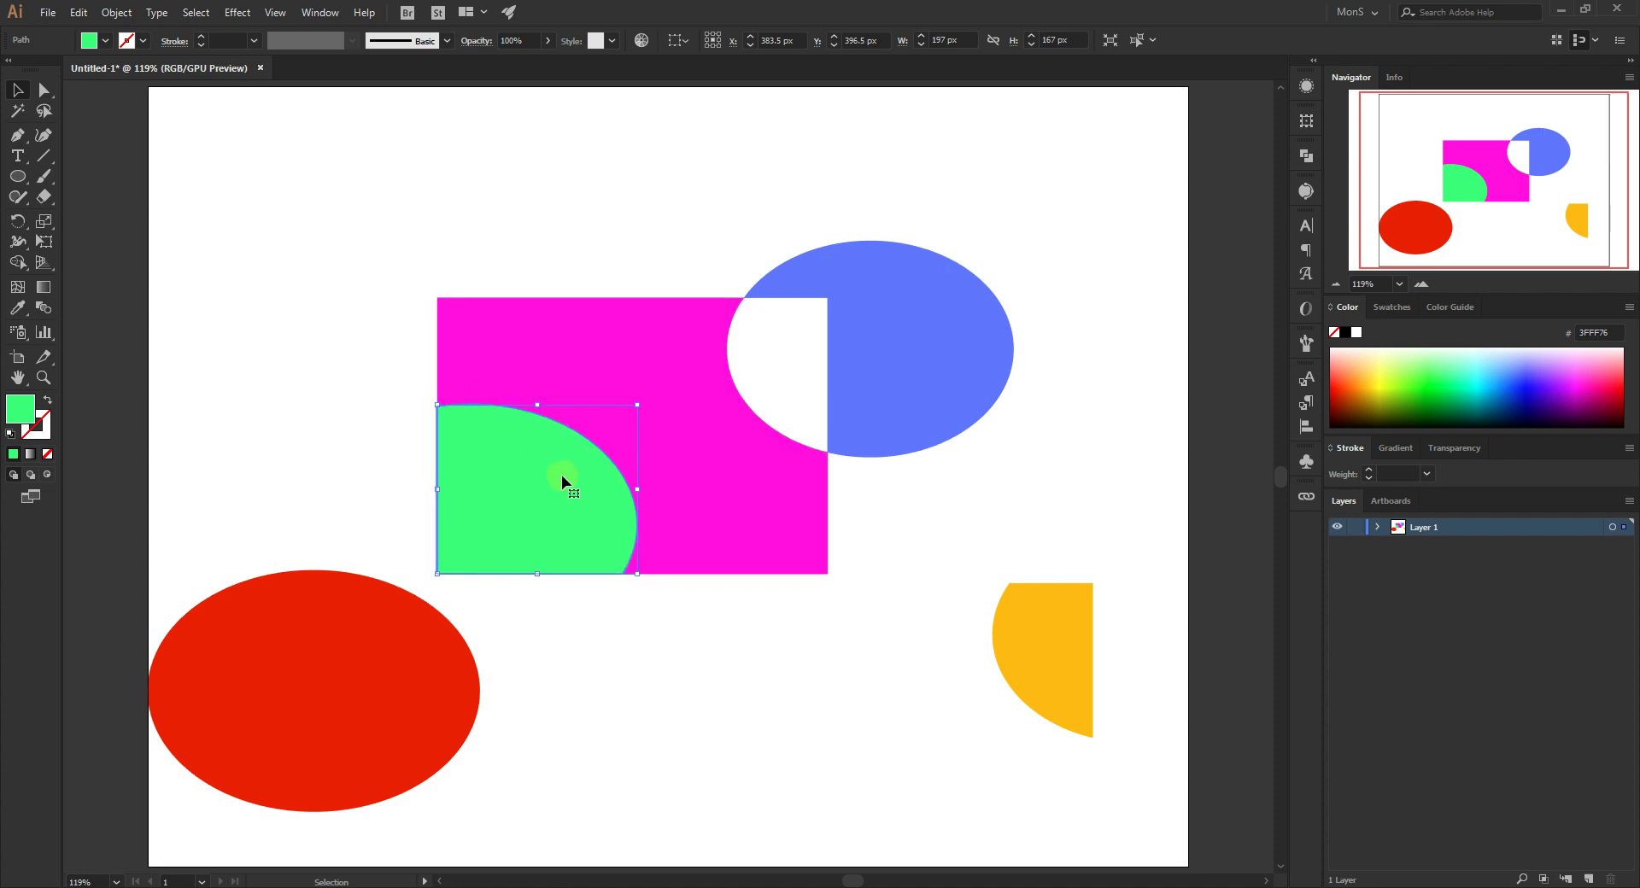
pyautogui.moveTo(527, 486); pyautogui.dragTo(569, 623)
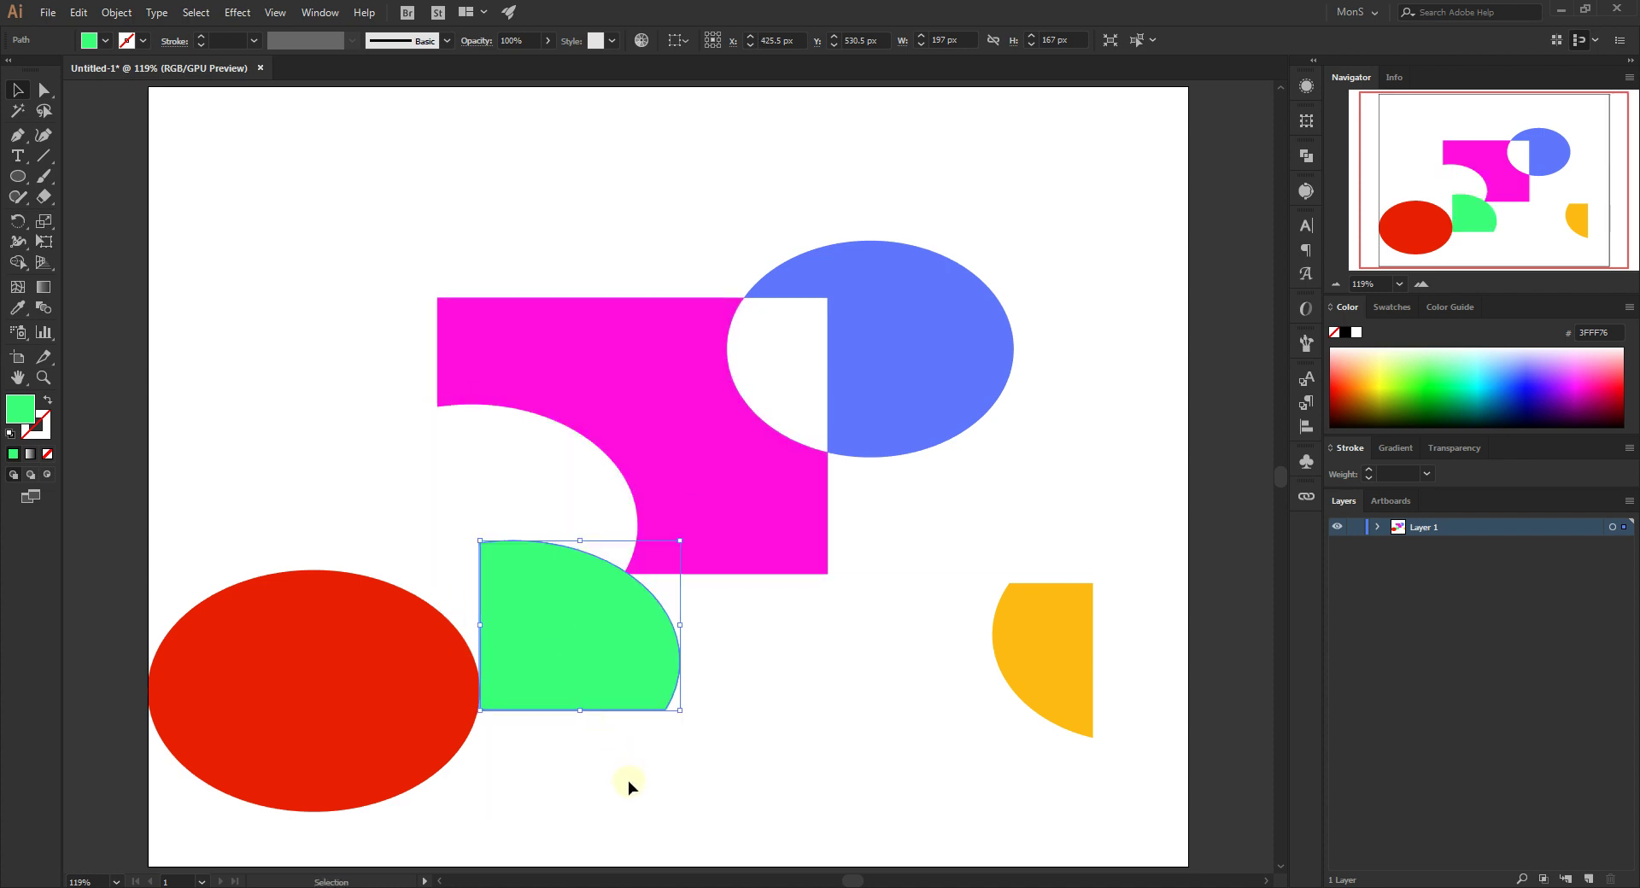
pyautogui.hotkey('ctrl', 'z')
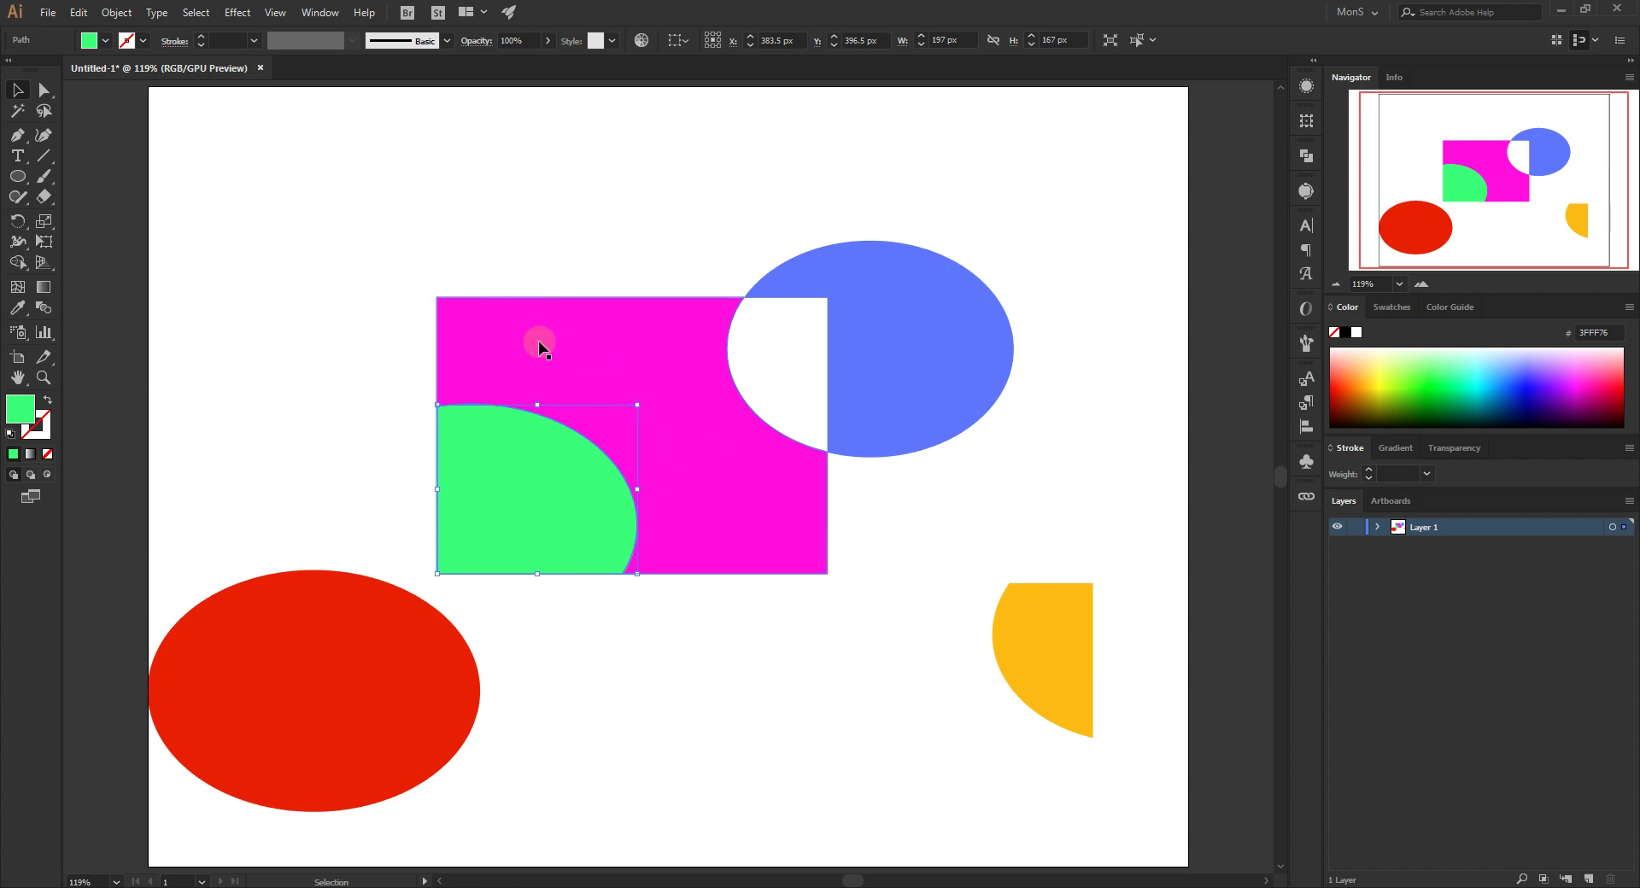
# Try shifting the green piece out of the magenta rectangle, and undo the moves until the overlapping arrangement with the orange piece is restored
pyautogui.moveTo(567, 476); pyautogui.dragTo(529, 465)
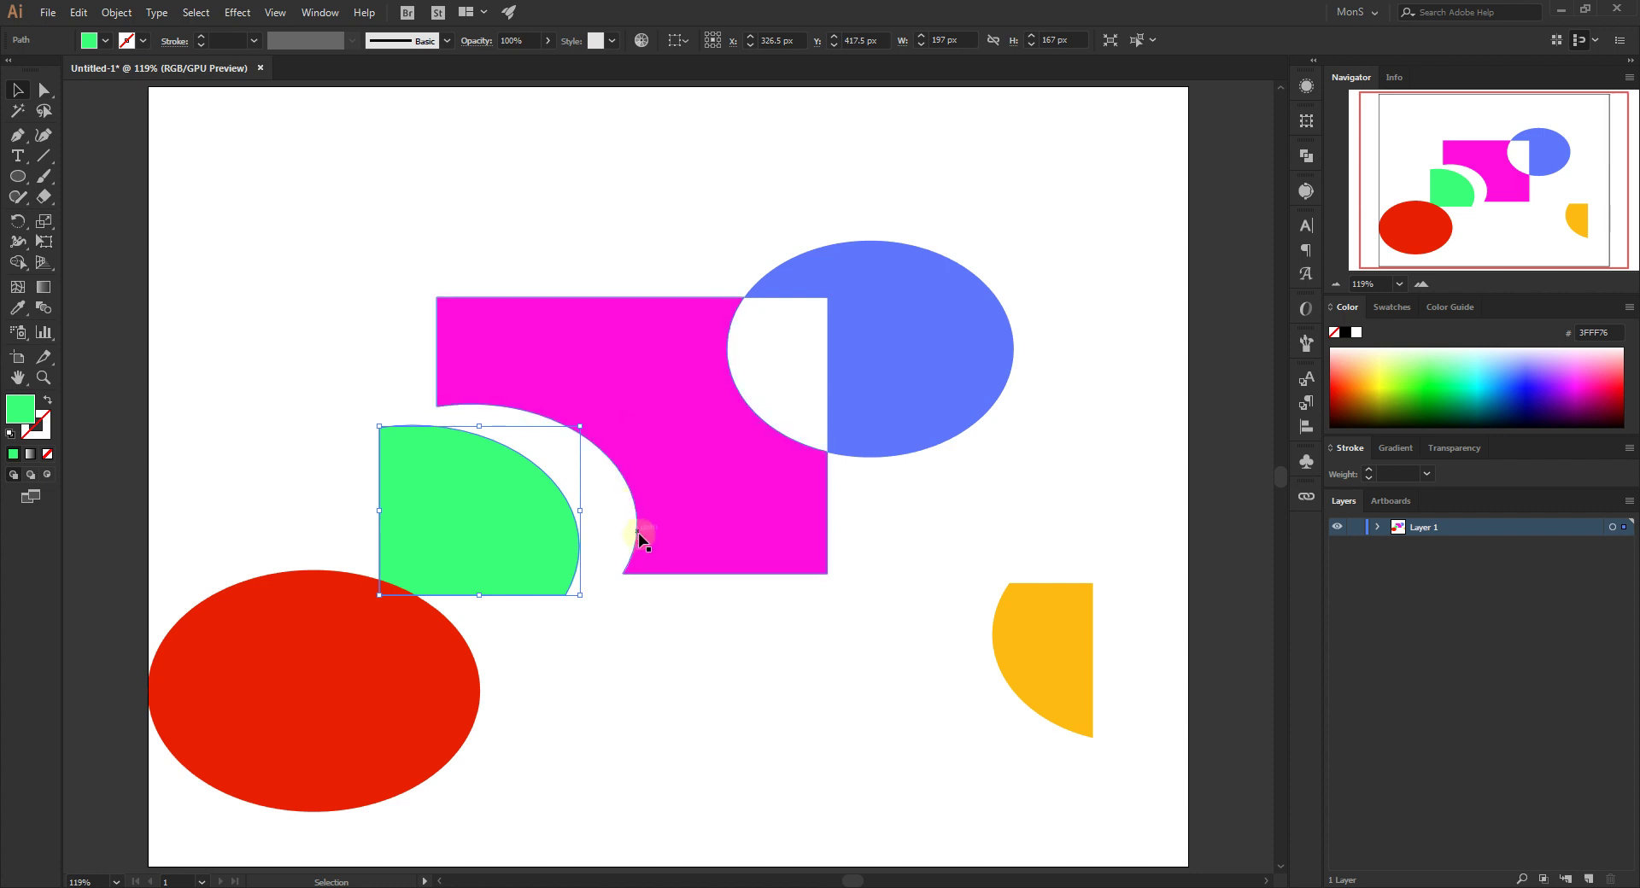
pyautogui.click(607, 538)
pyautogui.moveTo(466, 649); pyautogui.dragTo(622, 483)
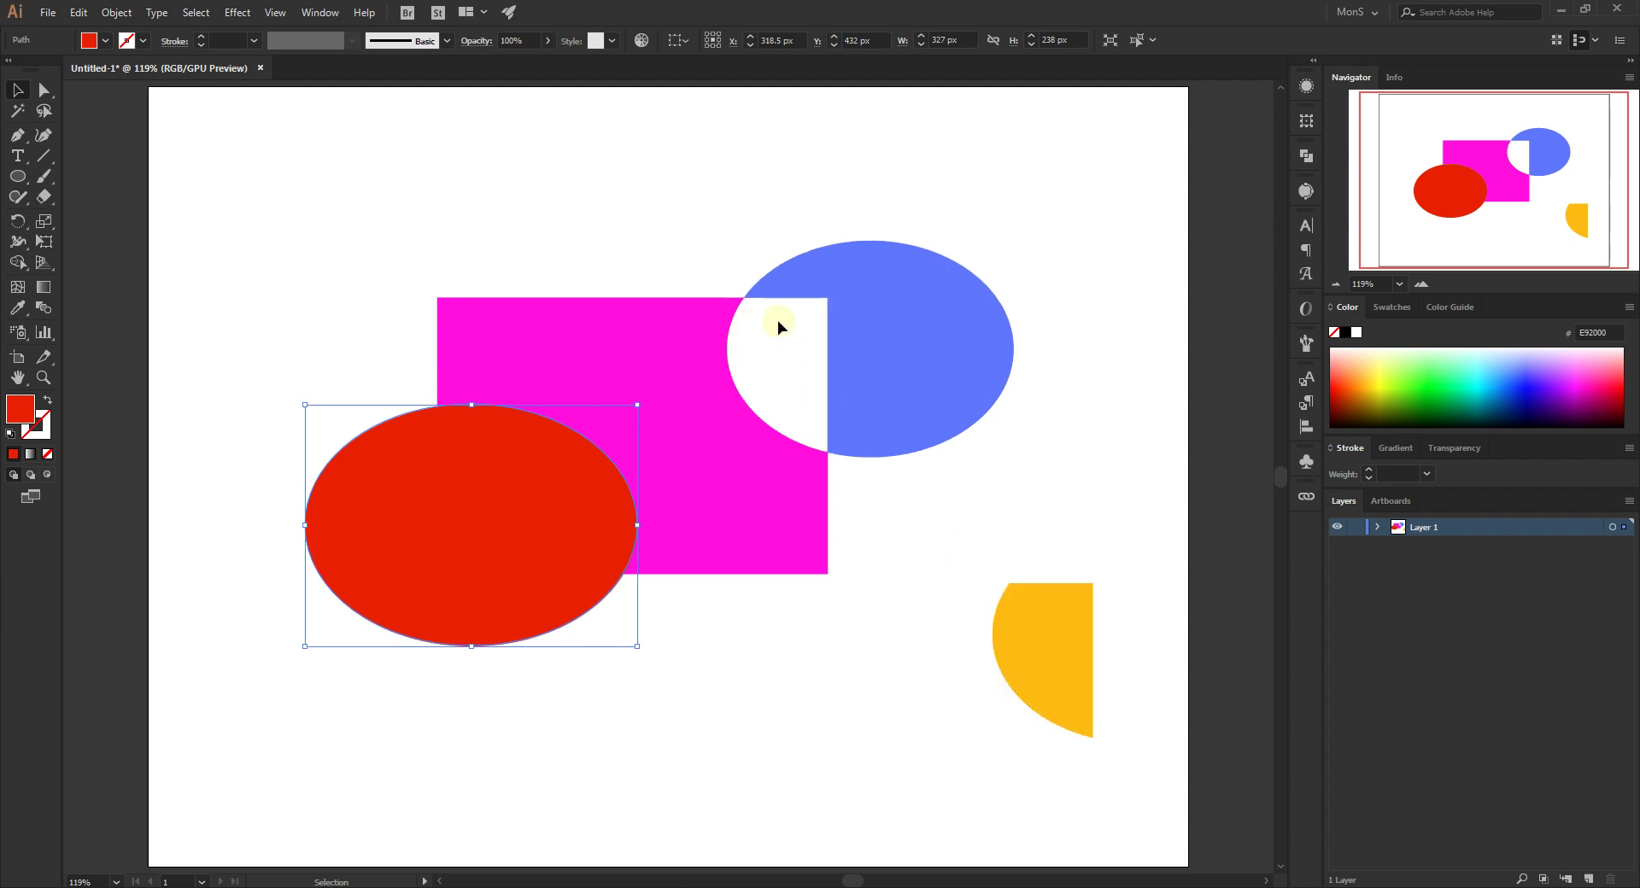
pyautogui.click(772, 345)
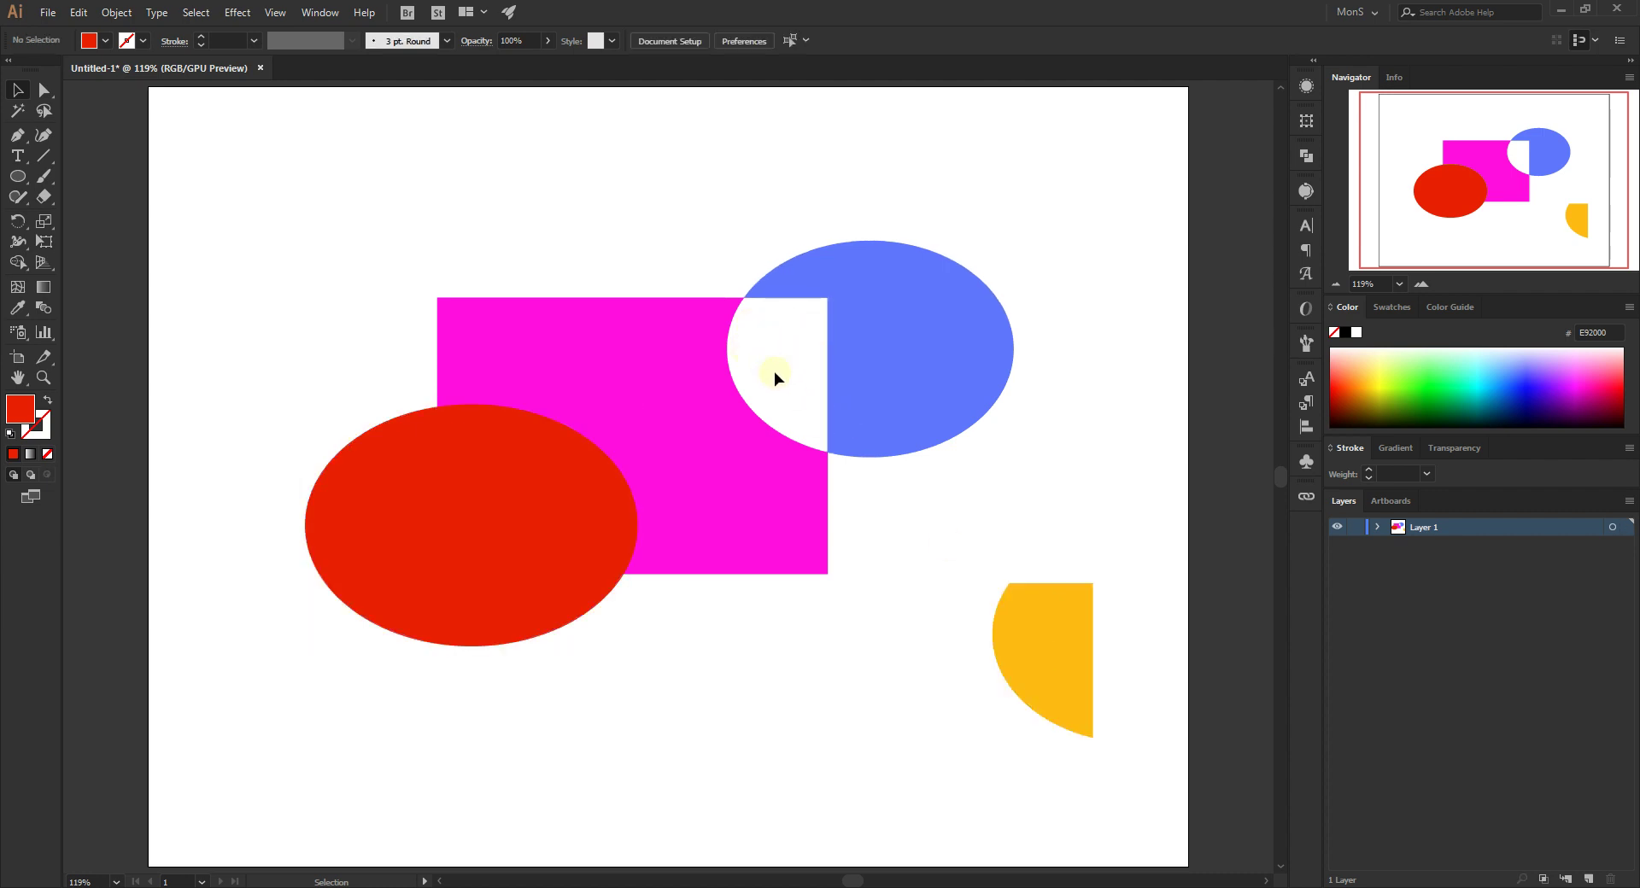
pyautogui.hotkey('ctrl', 'z')
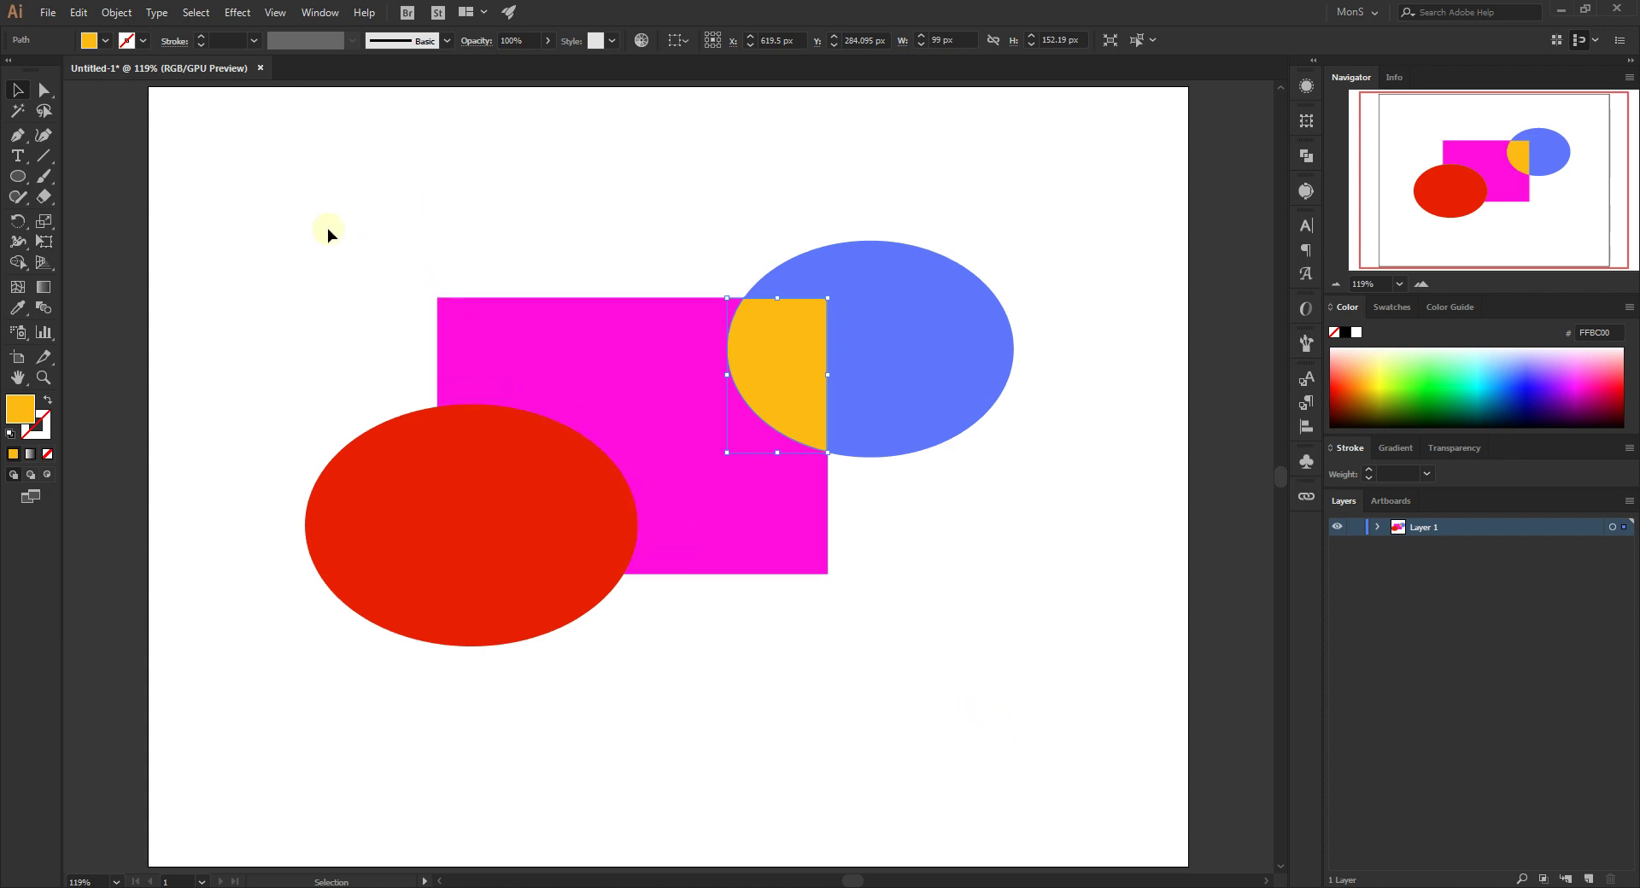
# Select all the shapes and merge the blue ellipse region with its orange overlap using Shape Builder and fill FFBC00
pyautogui.moveTo(374, 190); pyautogui.dragTo(774, 722)
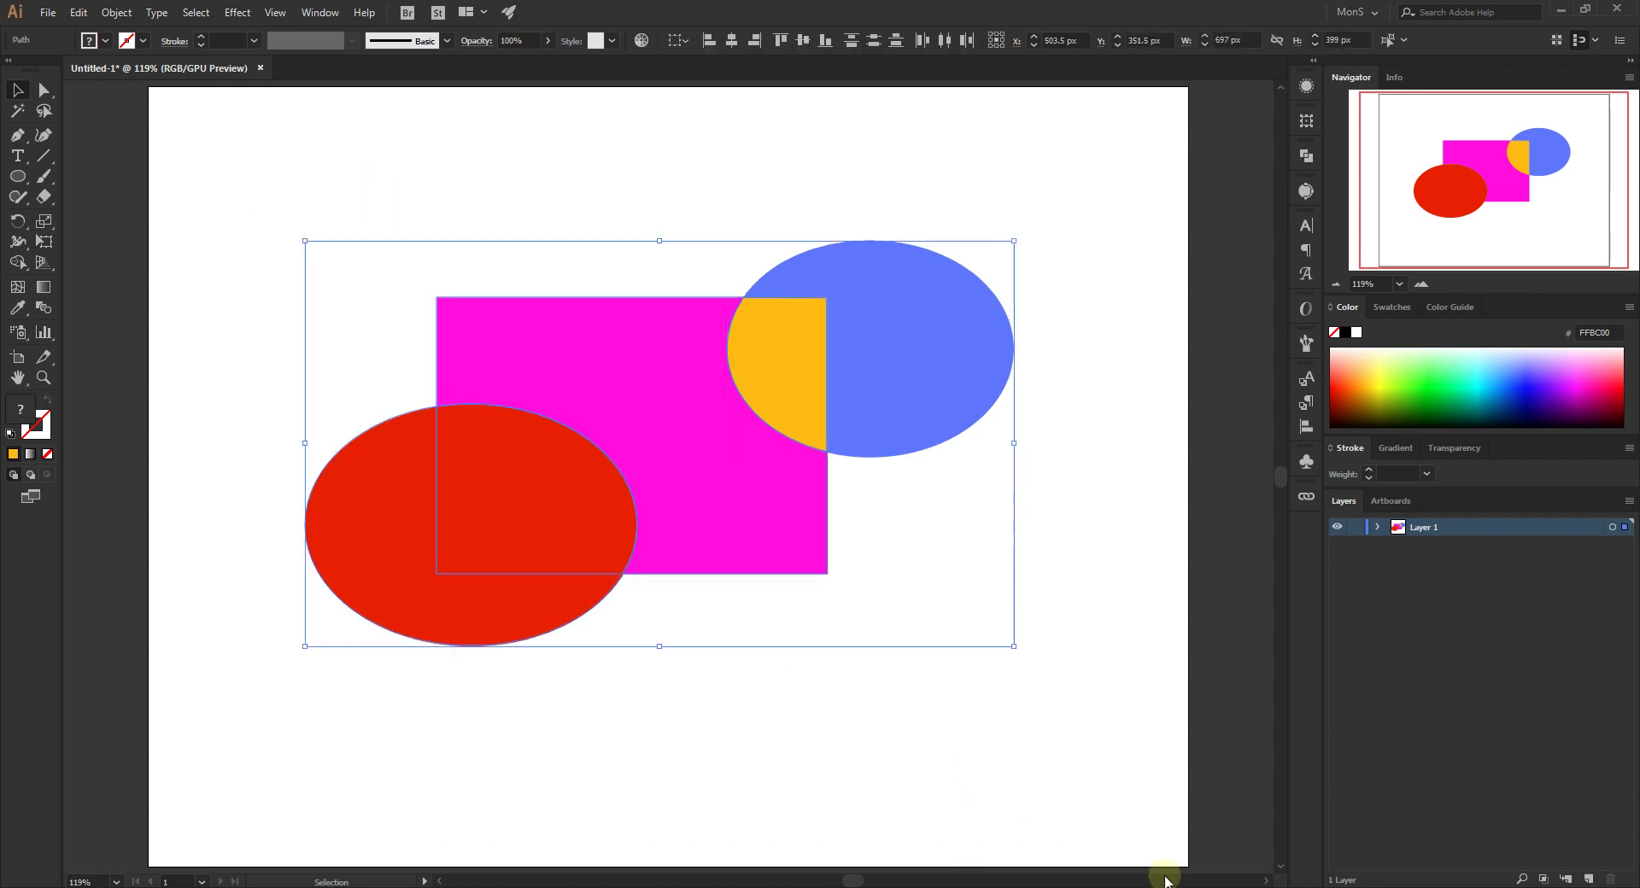
pyautogui.click(17, 263)
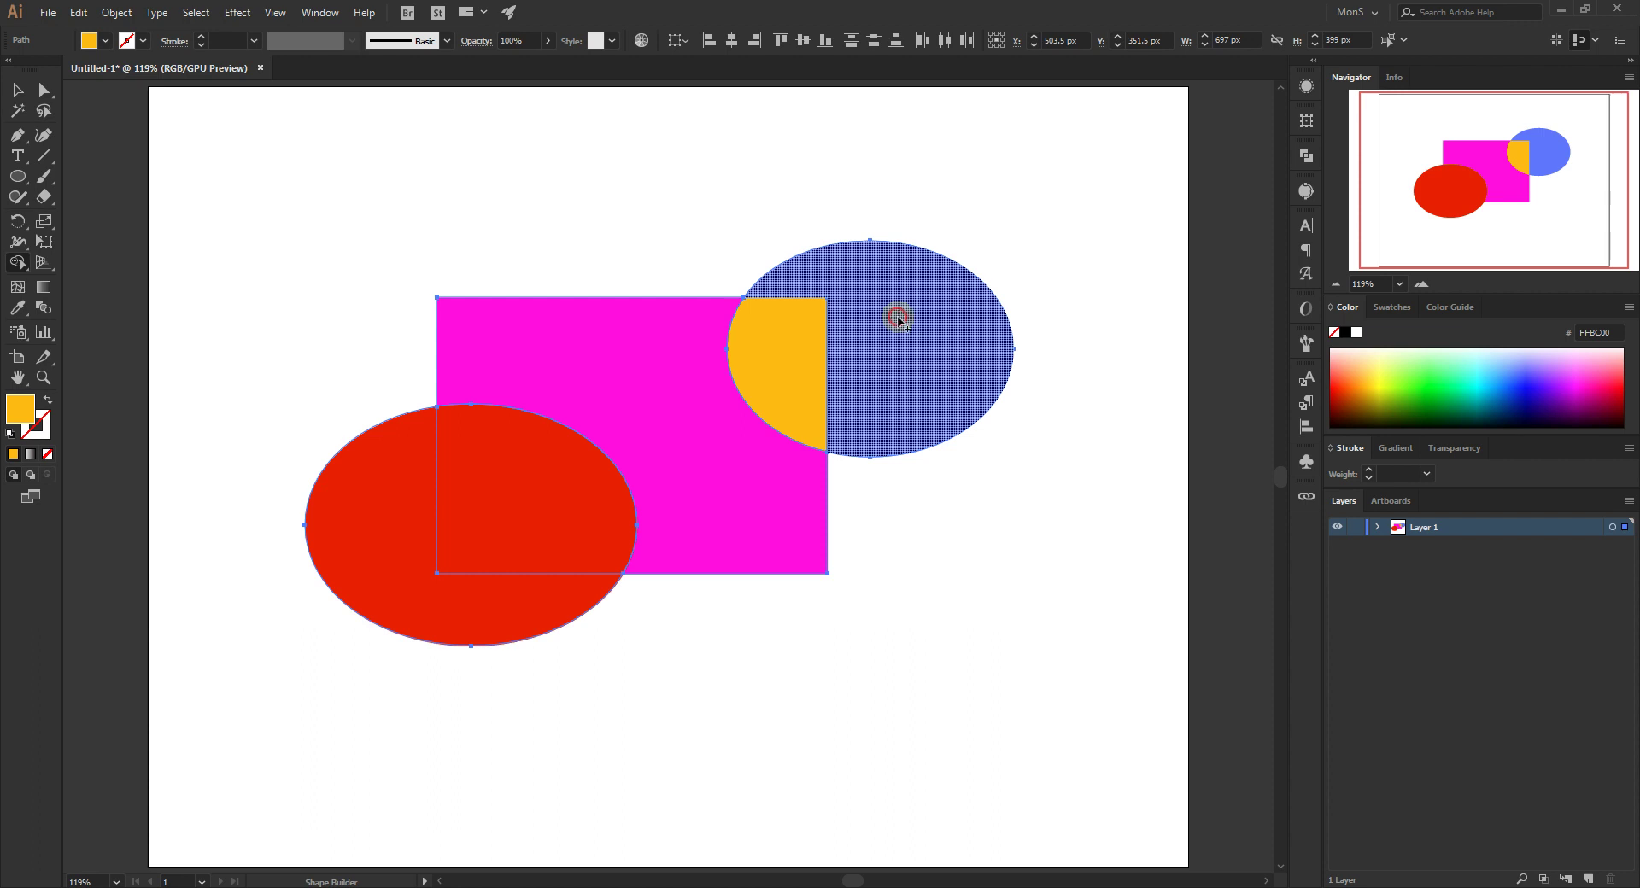
pyautogui.moveTo(898, 319); pyautogui.dragTo(779, 372)
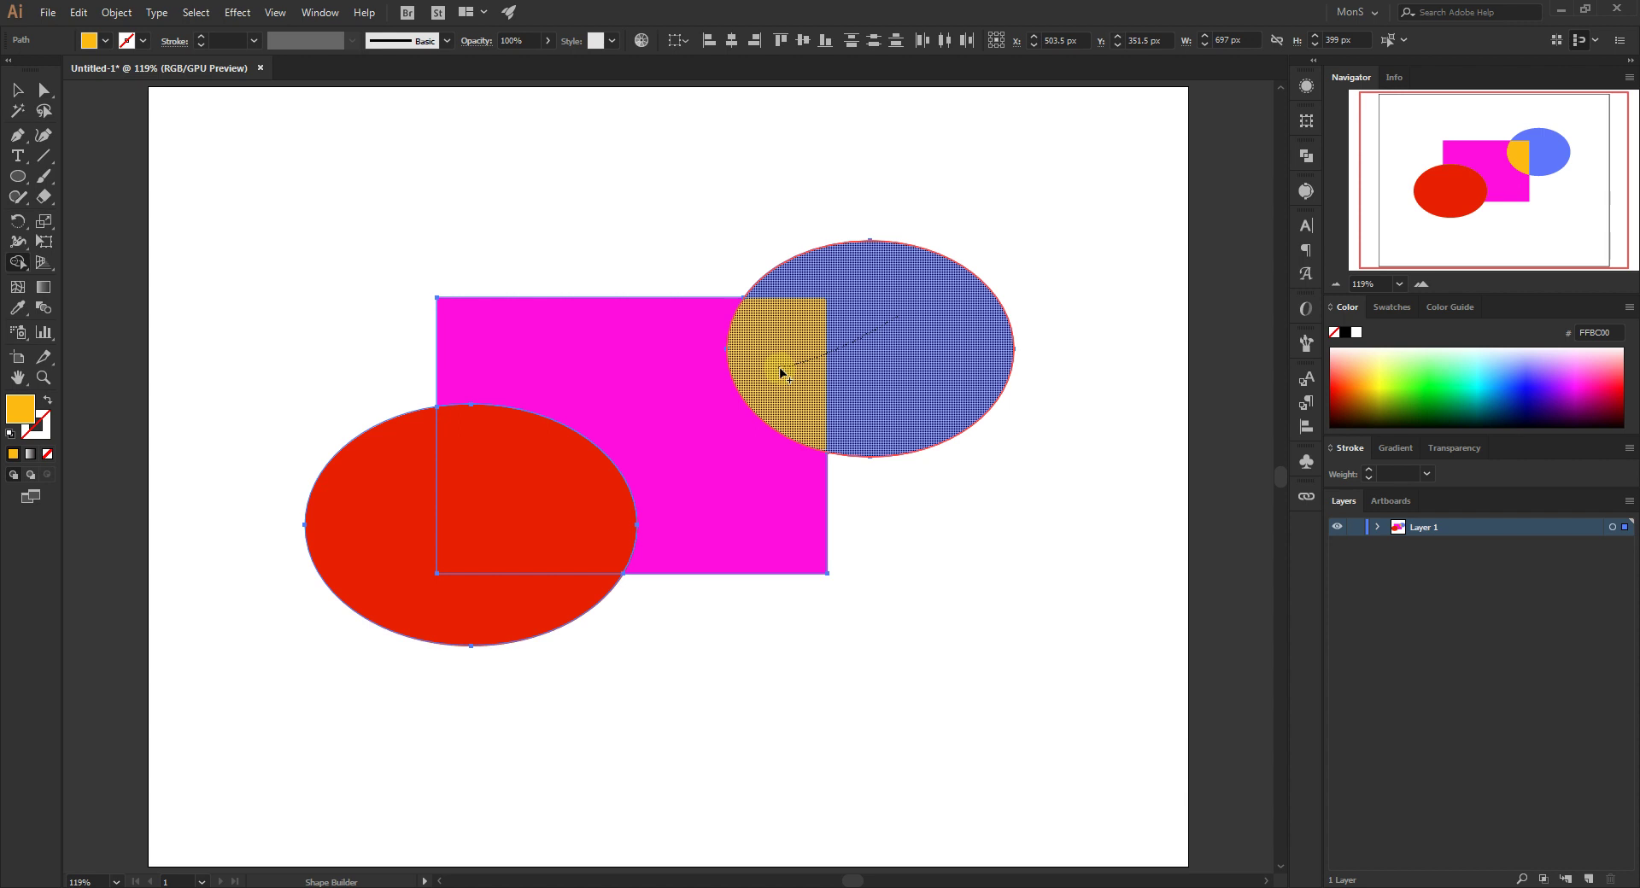
pyautogui.moveTo(779, 373); pyautogui.dragTo(780, 374)
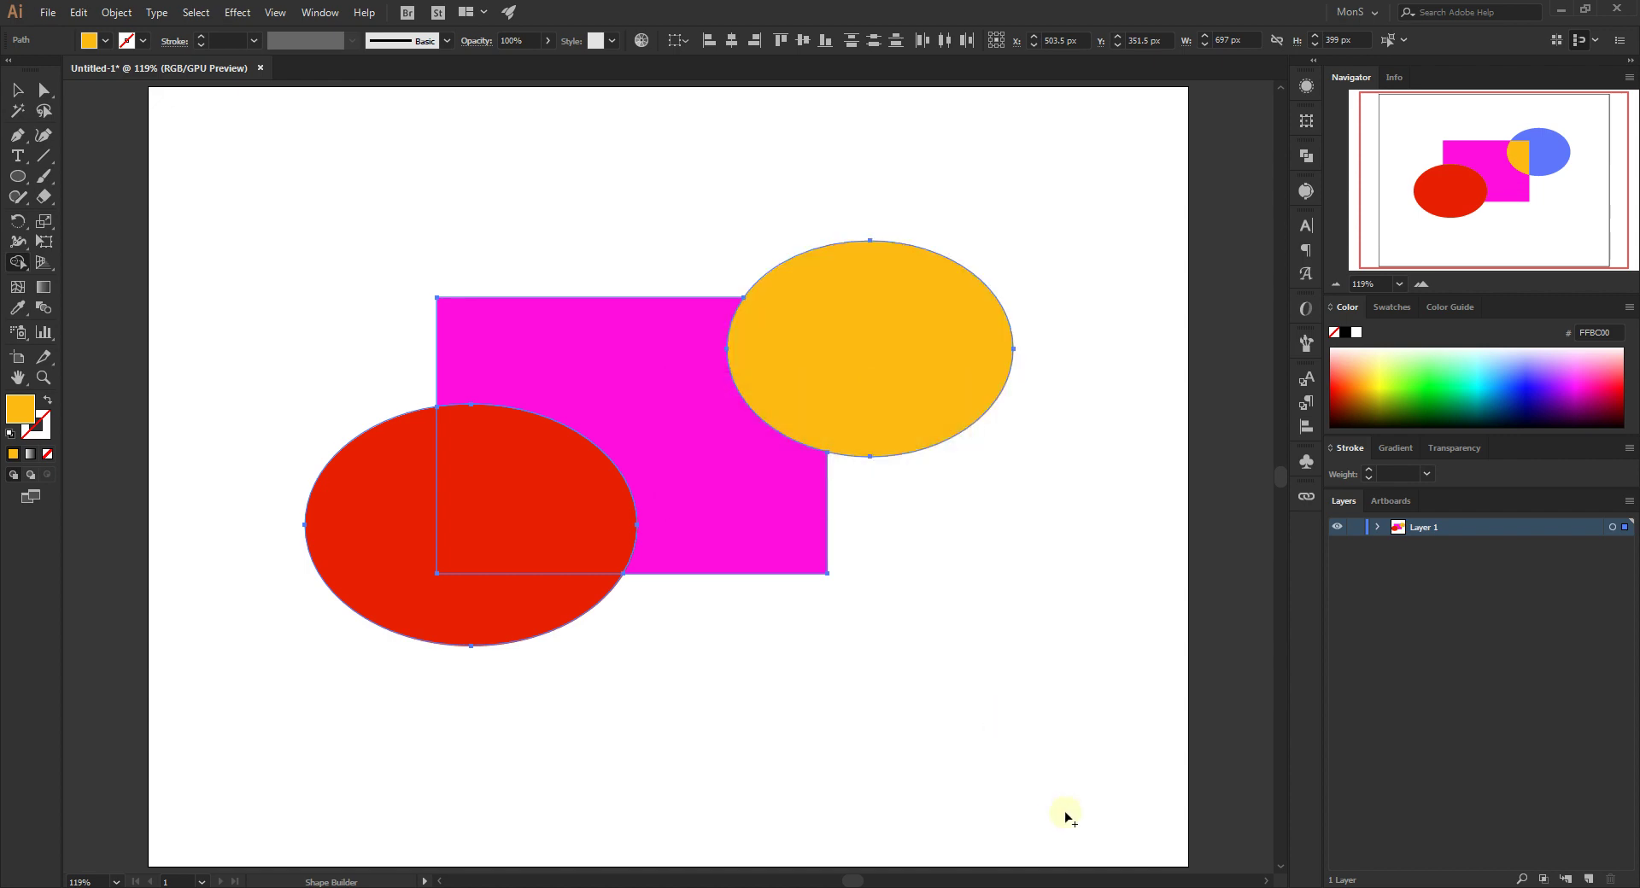
# Try moving the merged orange ellipse away from the magenta rectangle, and undo the move
pyautogui.click(17, 90)
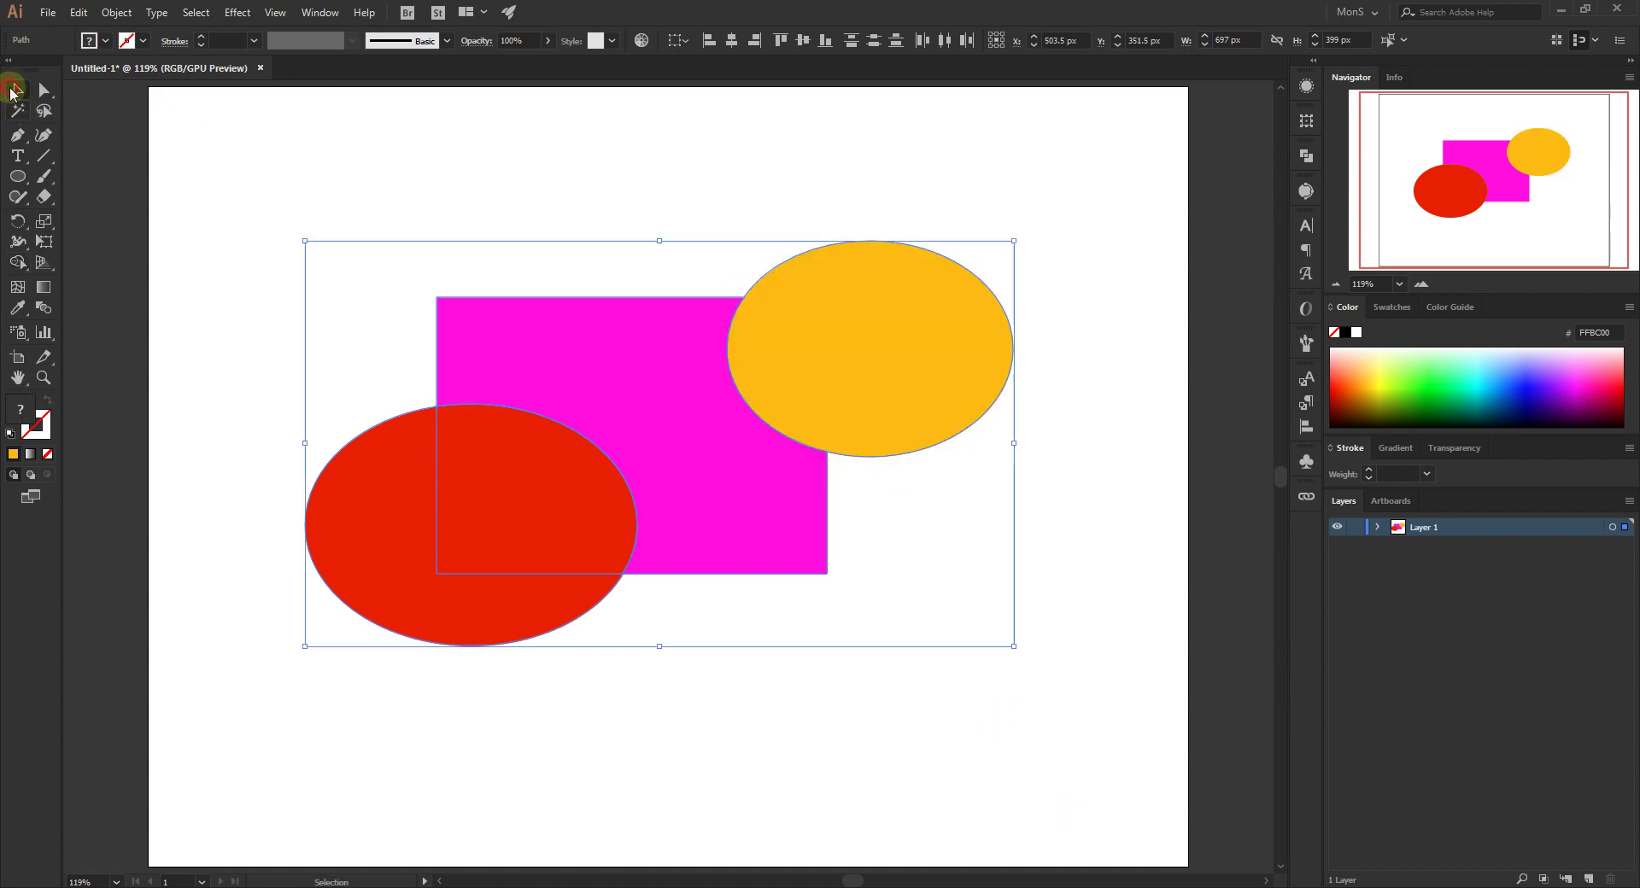
pyautogui.moveTo(832, 401); pyautogui.dragTo(943, 350)
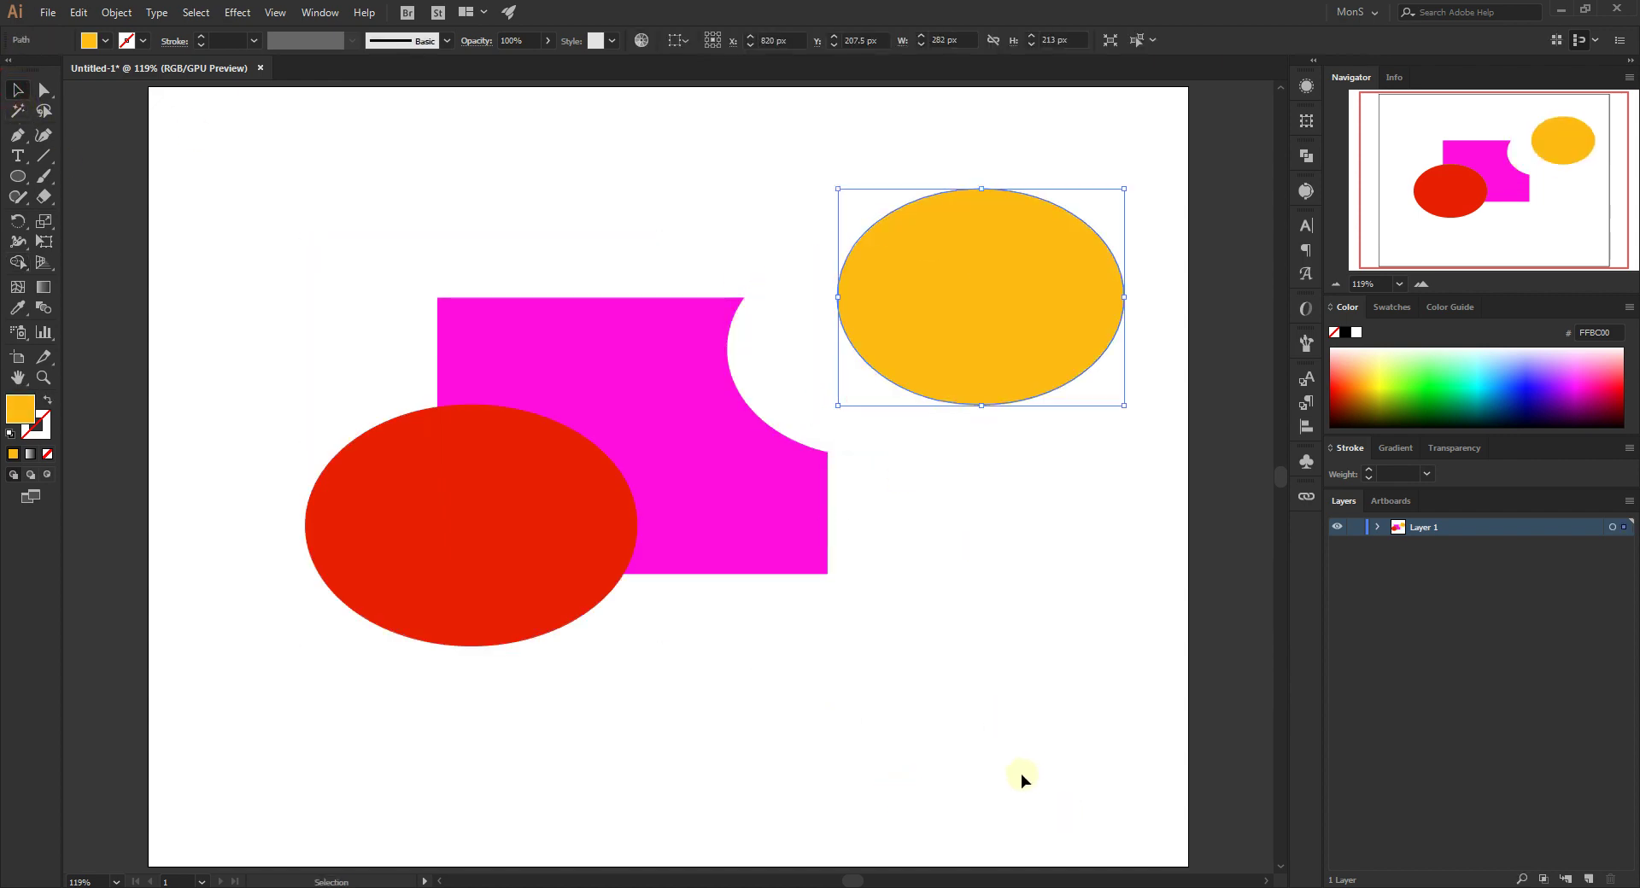
pyautogui.hotkey('ctrl', 'z')
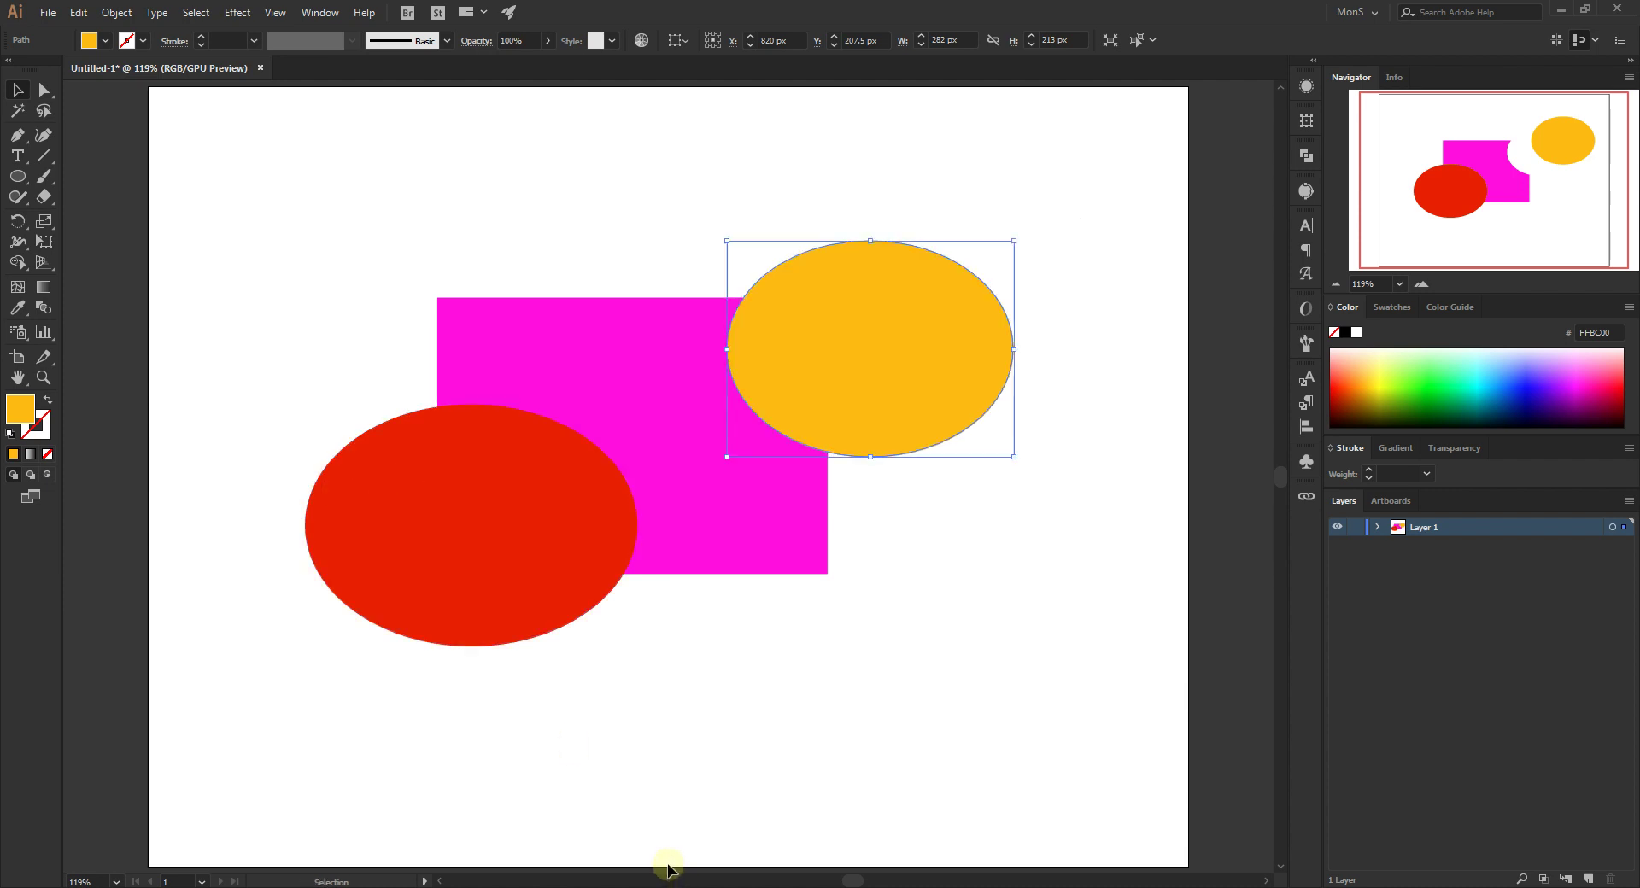
# Select all the shapes, try removing the overlap of the red ellipse and rectangle with Shape Builder, and undo the removal
pyautogui.moveTo(282, 189); pyautogui.dragTo(1121, 799)
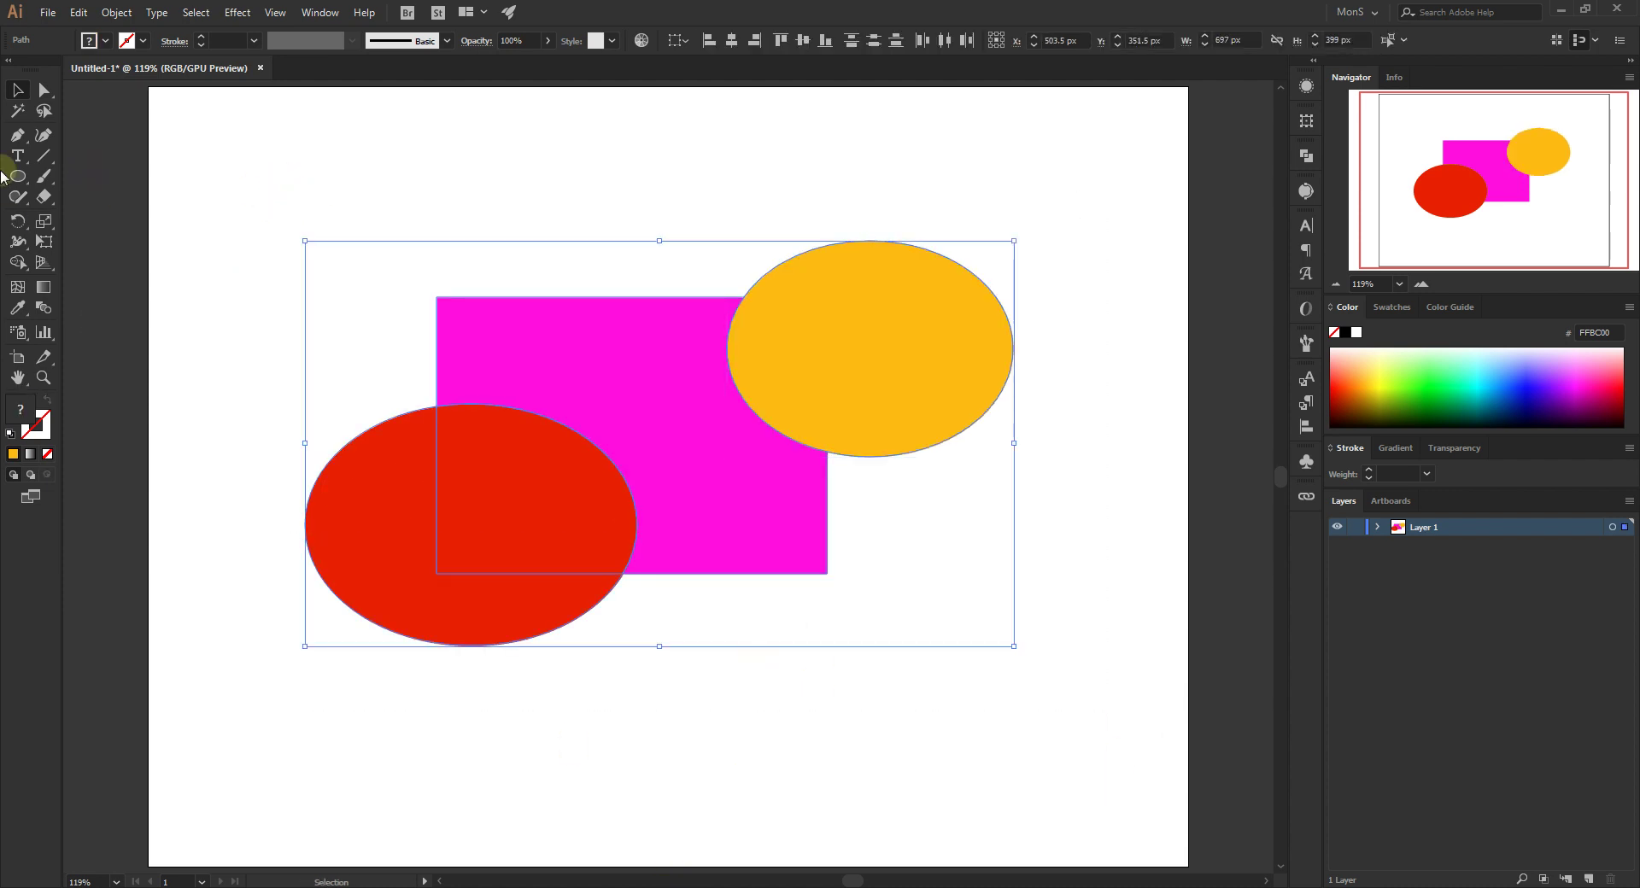
pyautogui.click(18, 263)
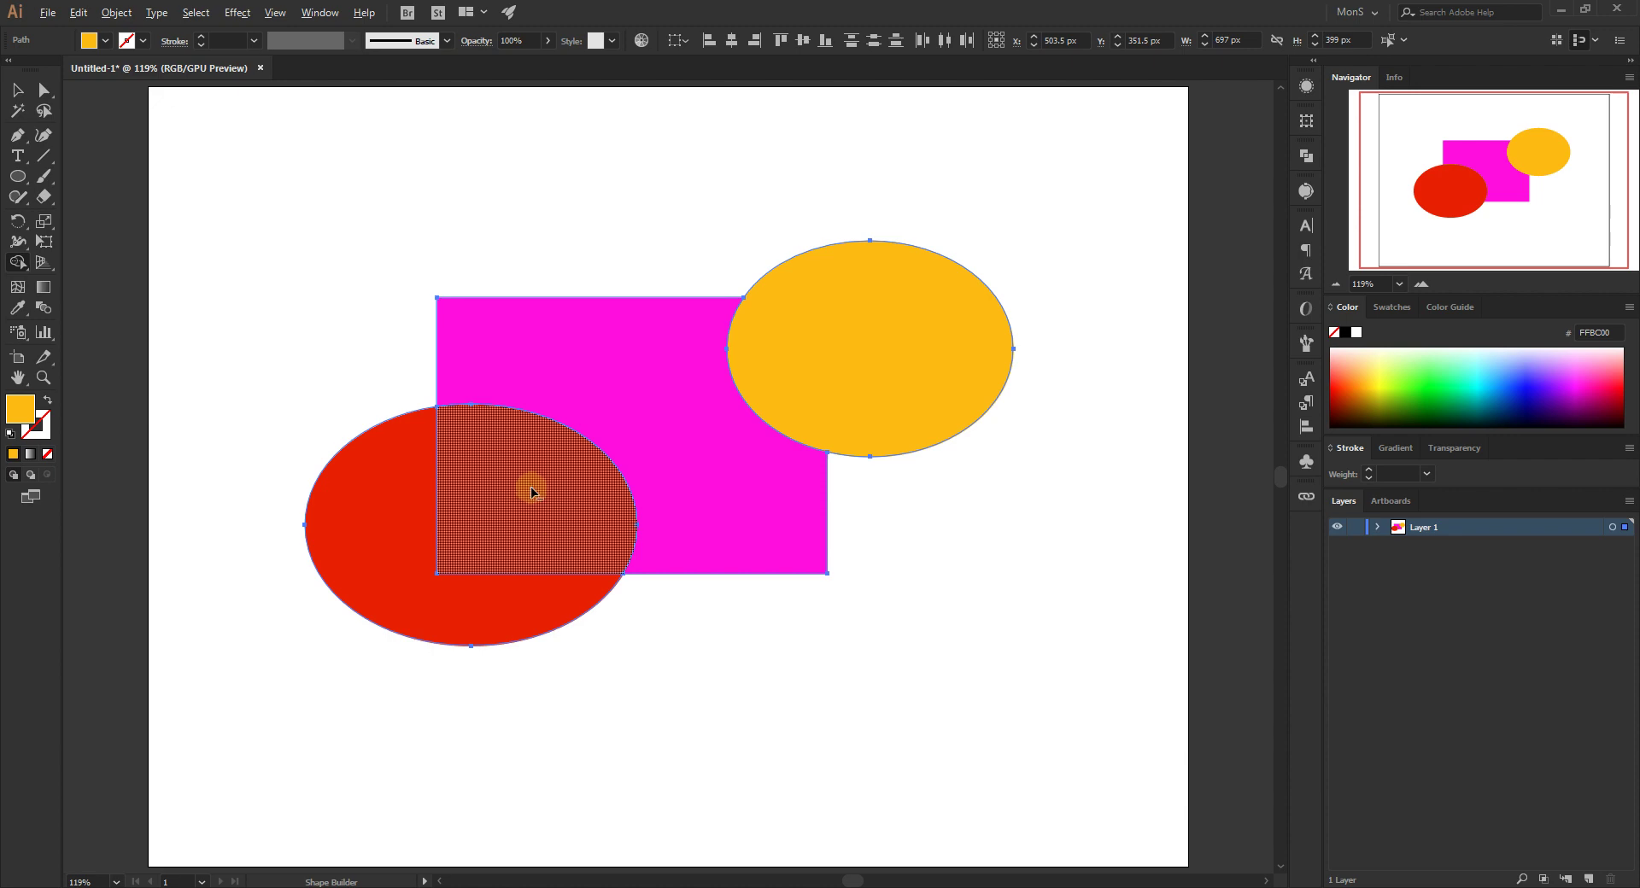
pyautogui.keyDown('alt'); pyautogui.click(567, 546); pyautogui.keyUp('alt')
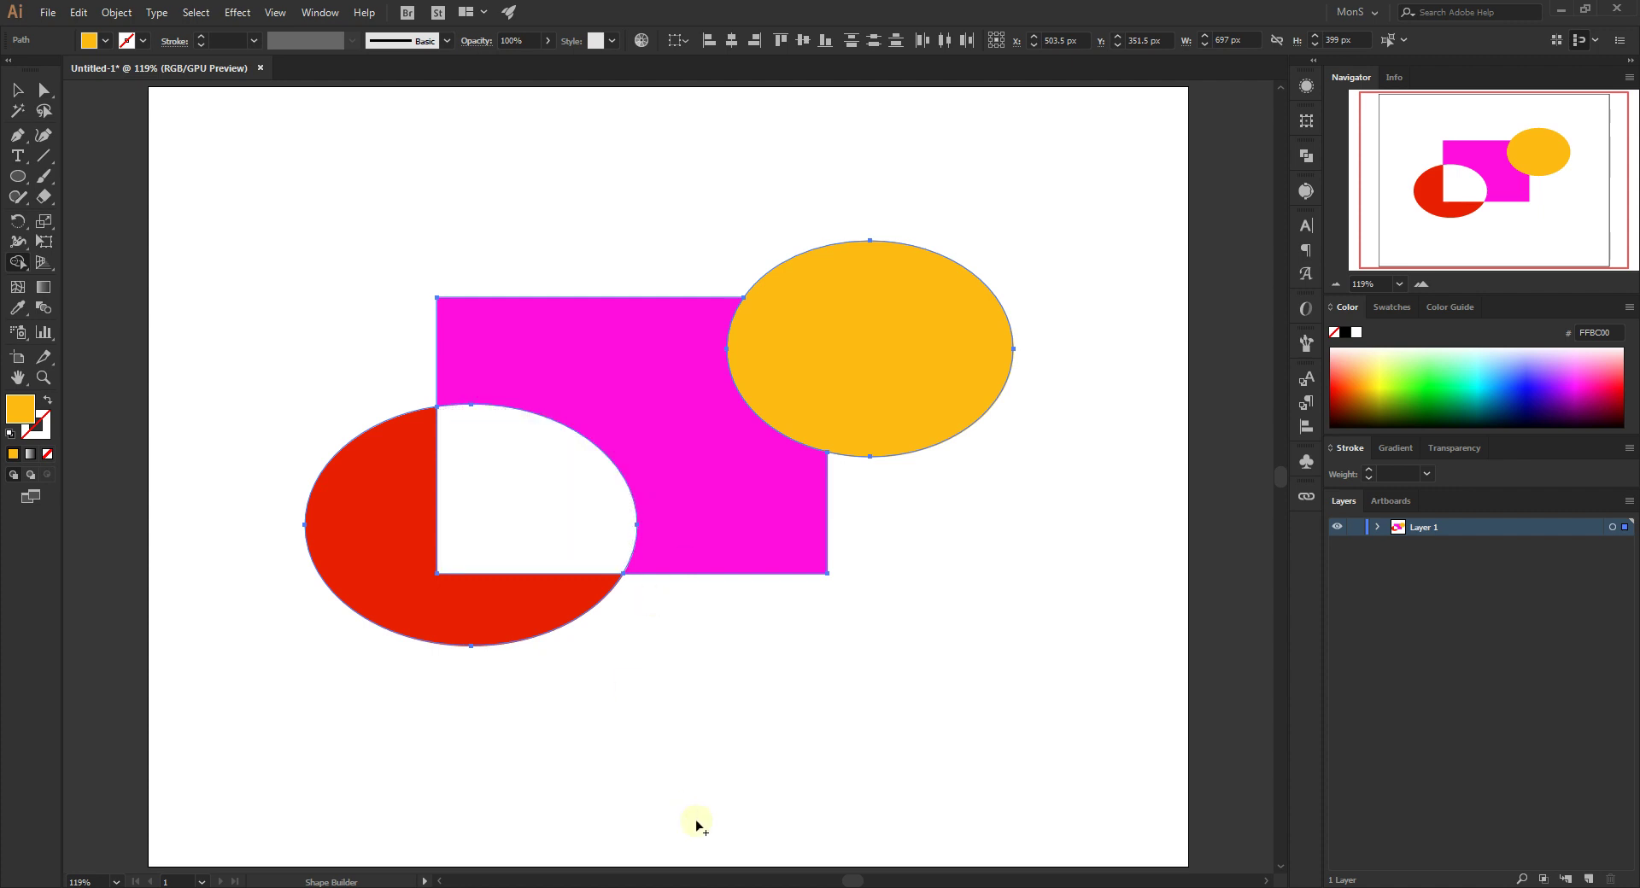
pyautogui.hotkey('ctrl', 'z')
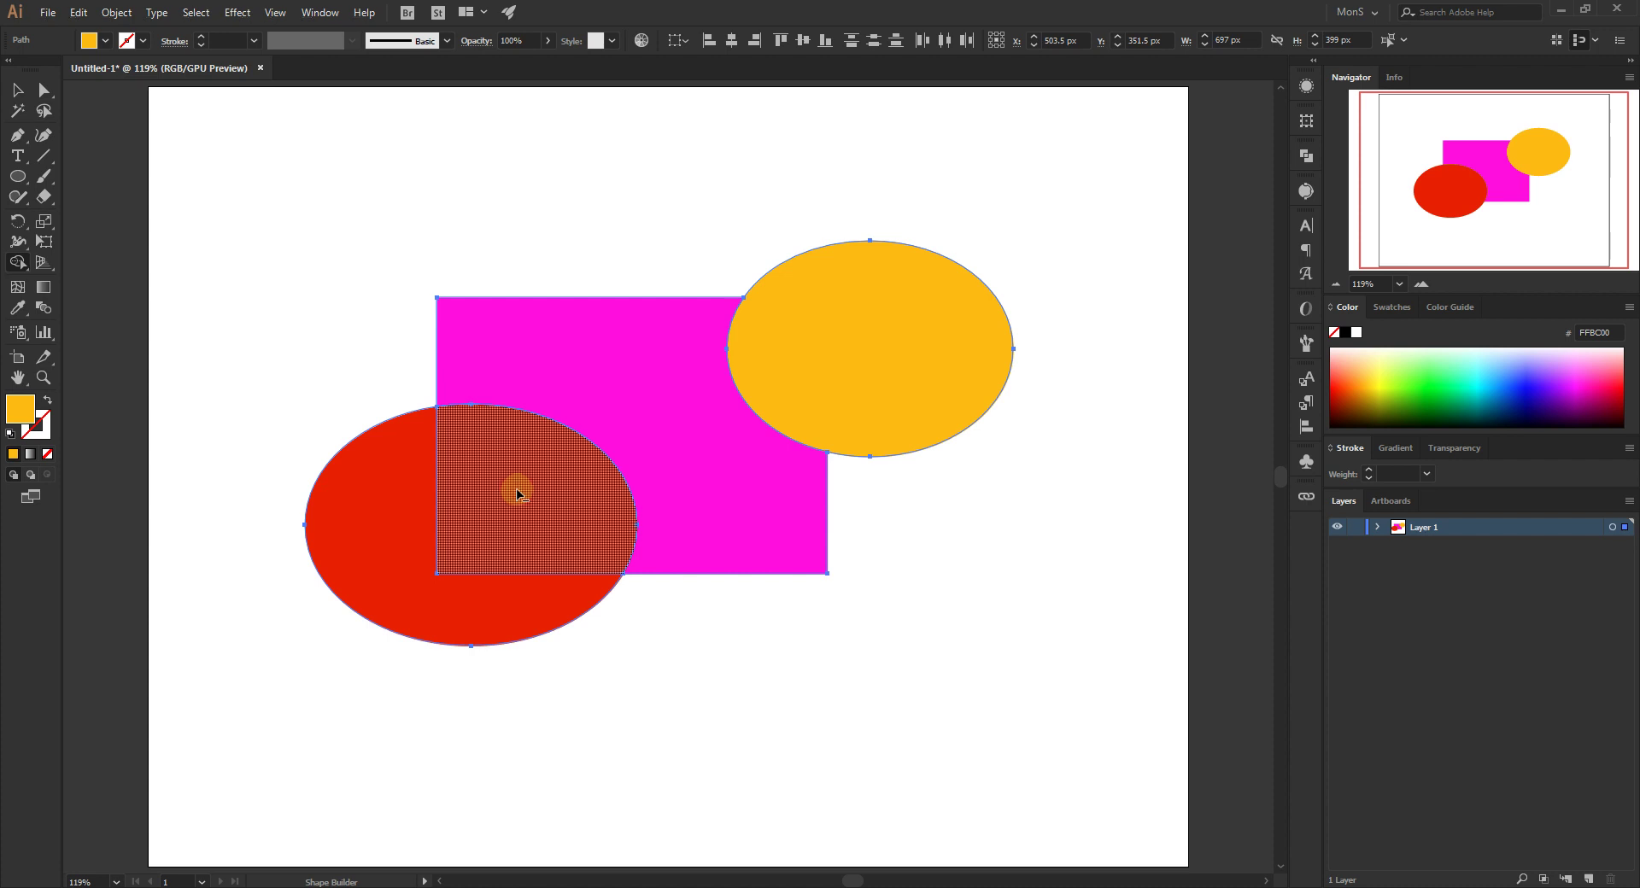
# Try removing the whole red ellipse, including its overlap with the rectangle, twice with Shape Builder, undoing the removal each time
pyautogui.moveTo(517, 494); pyautogui.dragTo(378, 561)
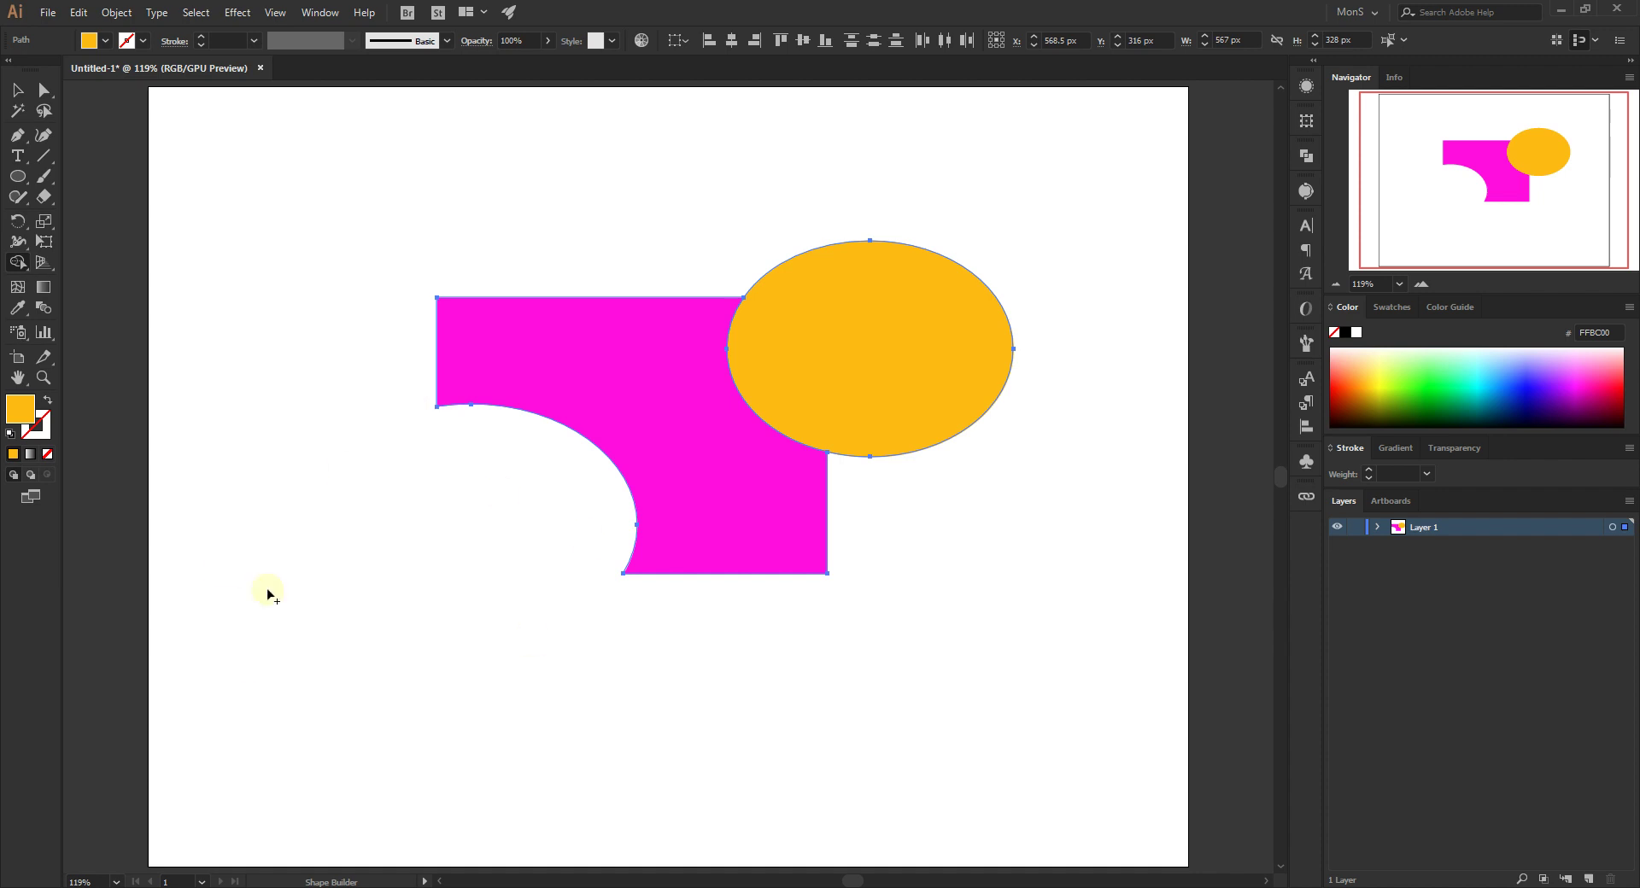
pyautogui.hotkey('ctrl', 'z')
pyautogui.hotkey('ctrl', 'z')
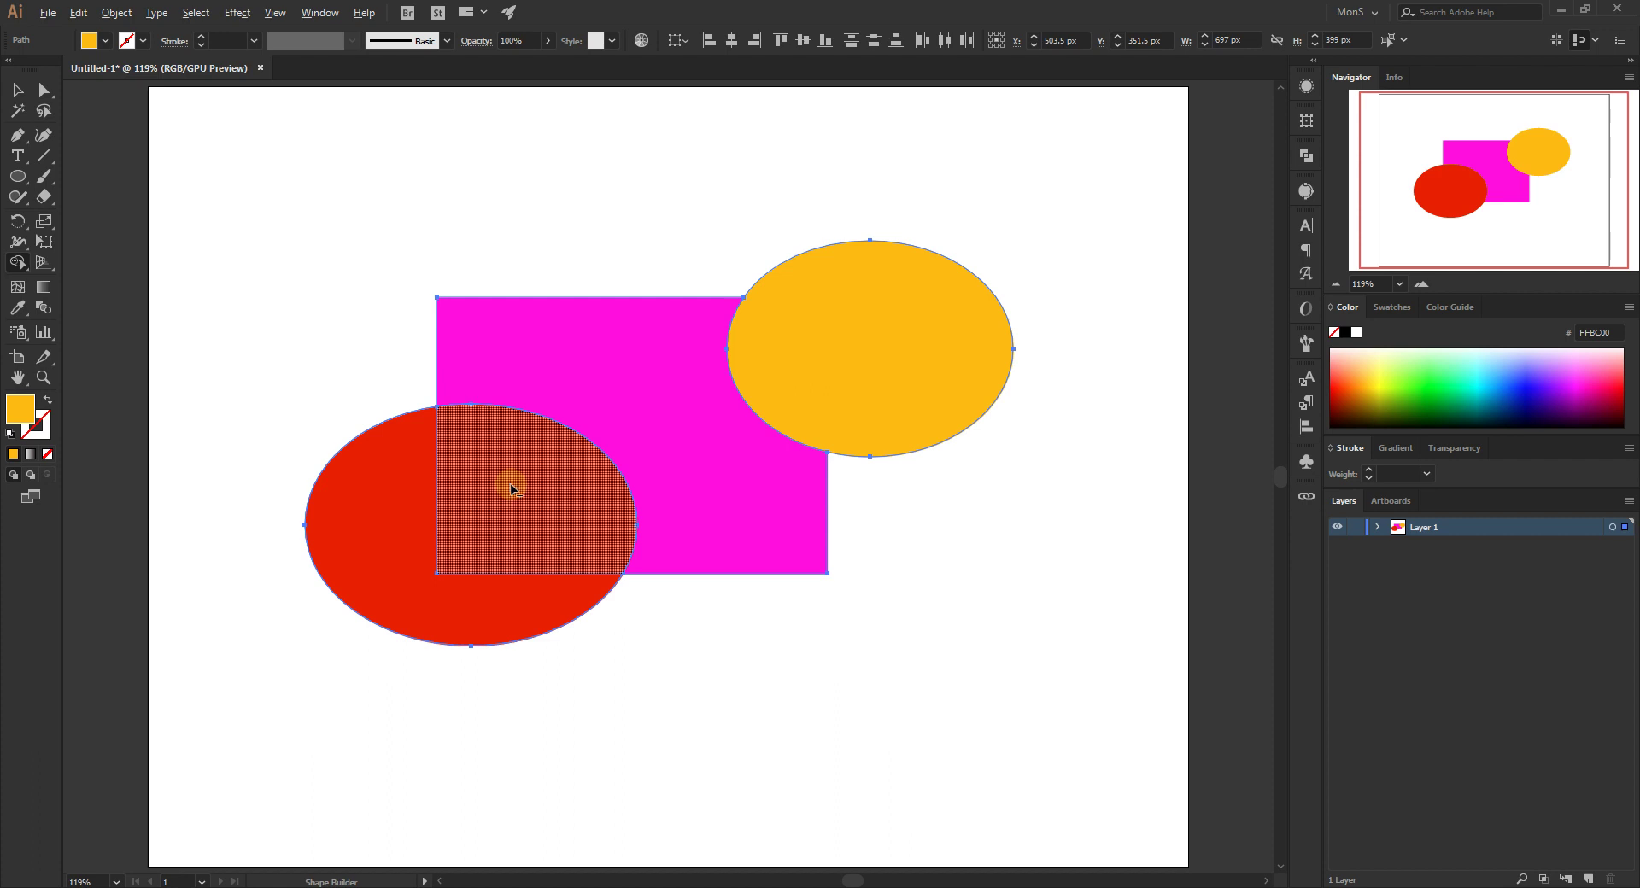
pyautogui.moveTo(509, 489); pyautogui.dragTo(393, 543)
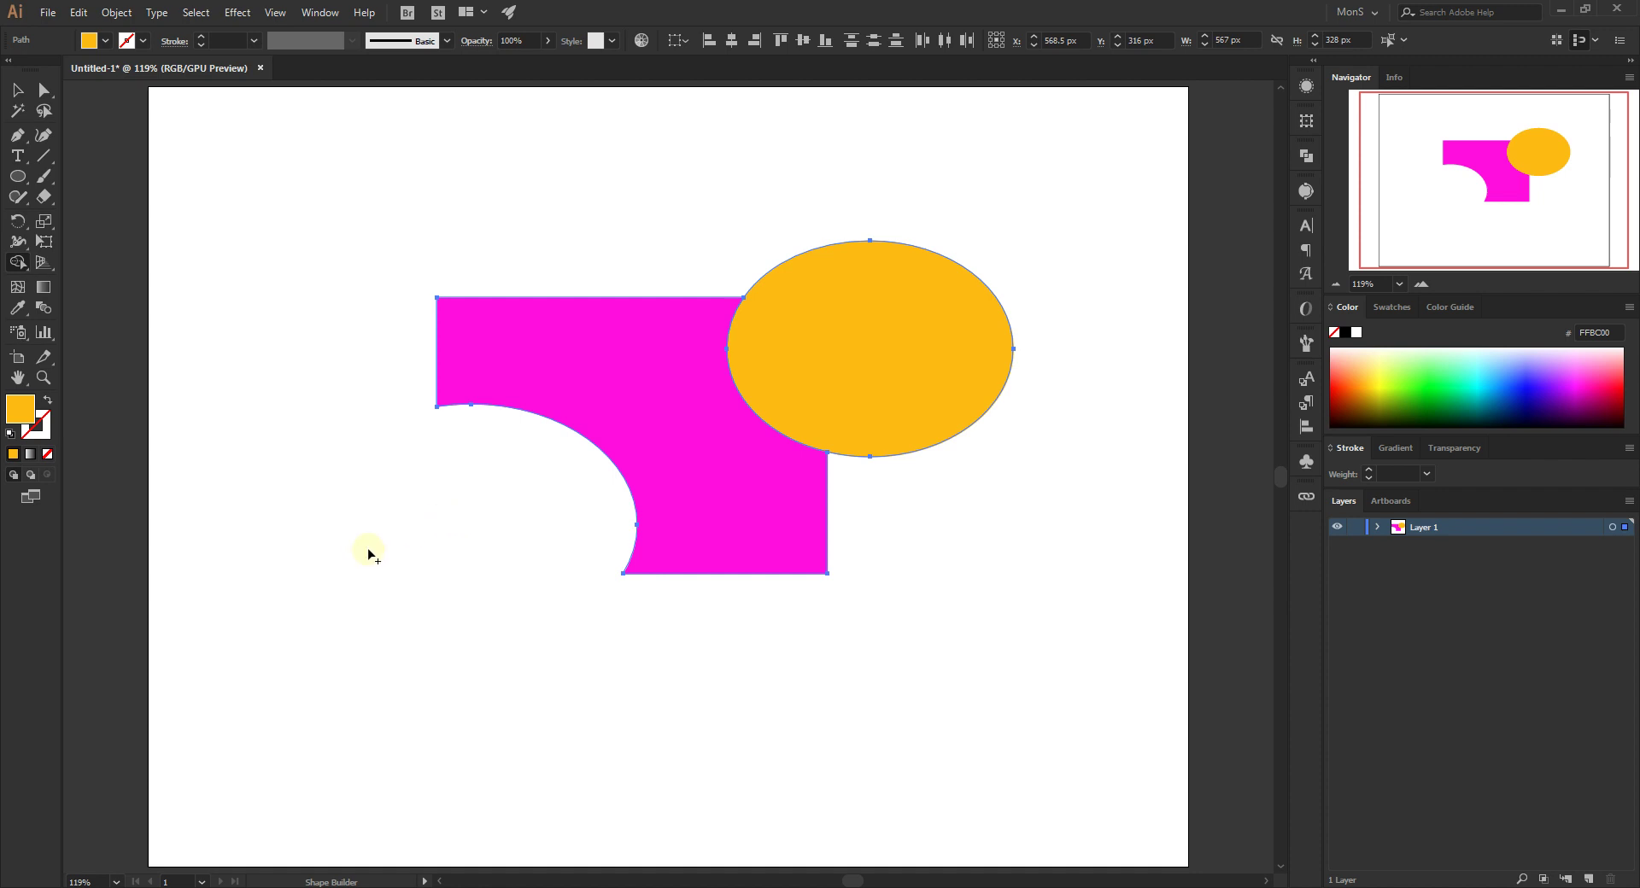
pyautogui.hotkey('ctrl', 'z')
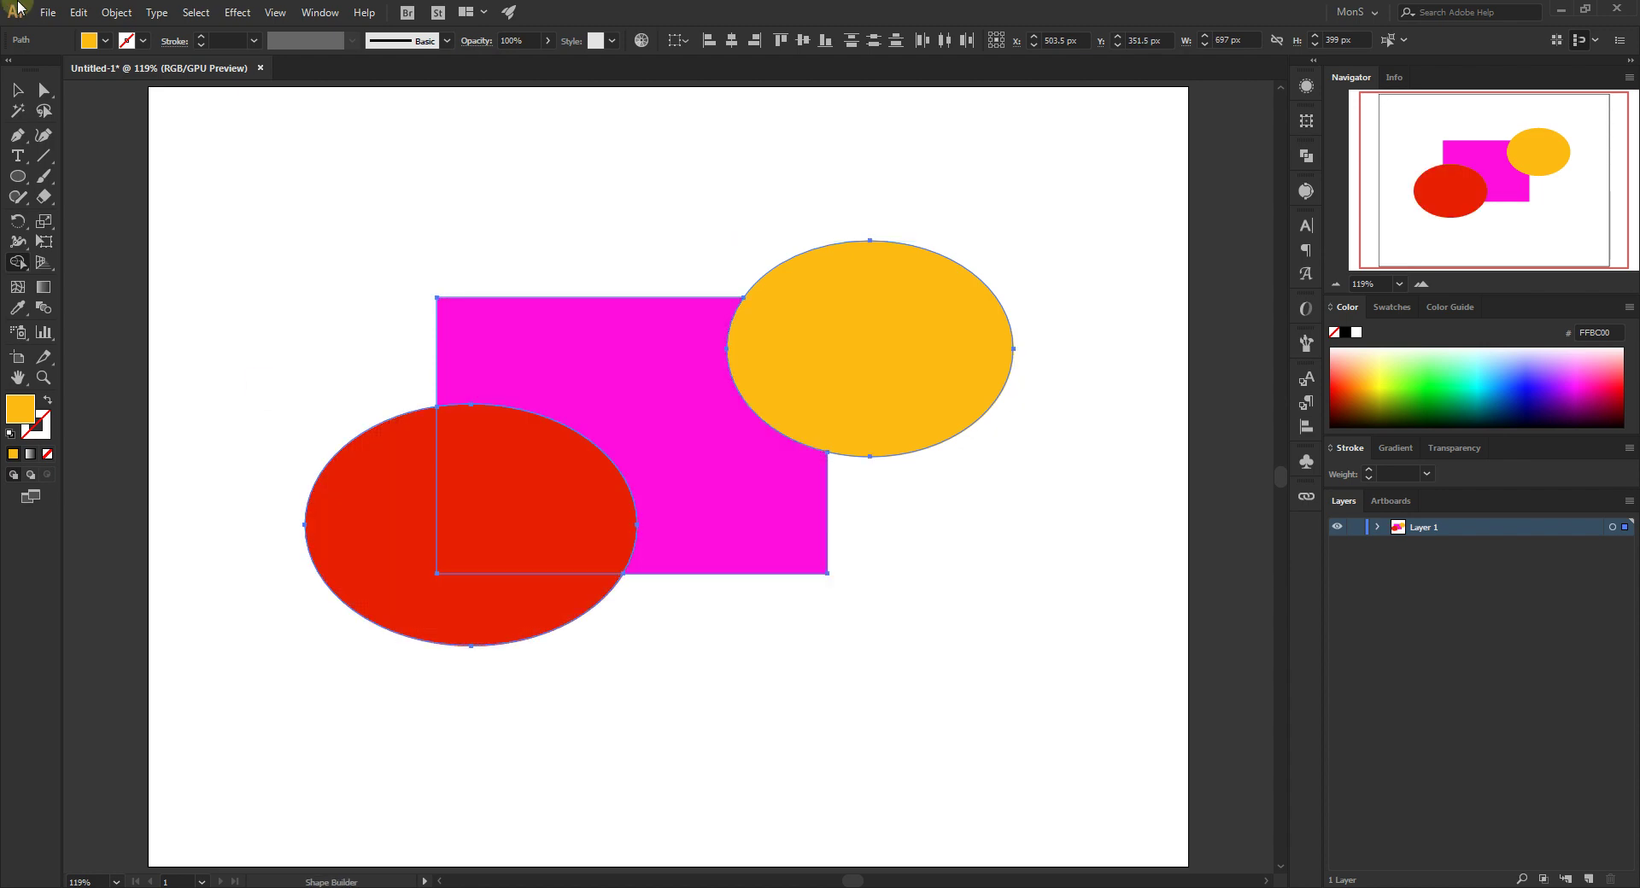
# Clear the selection and move the red and orange ellipses outward, away from the magenta rectangle
pyautogui.click(17, 90)
pyautogui.click(521, 343)
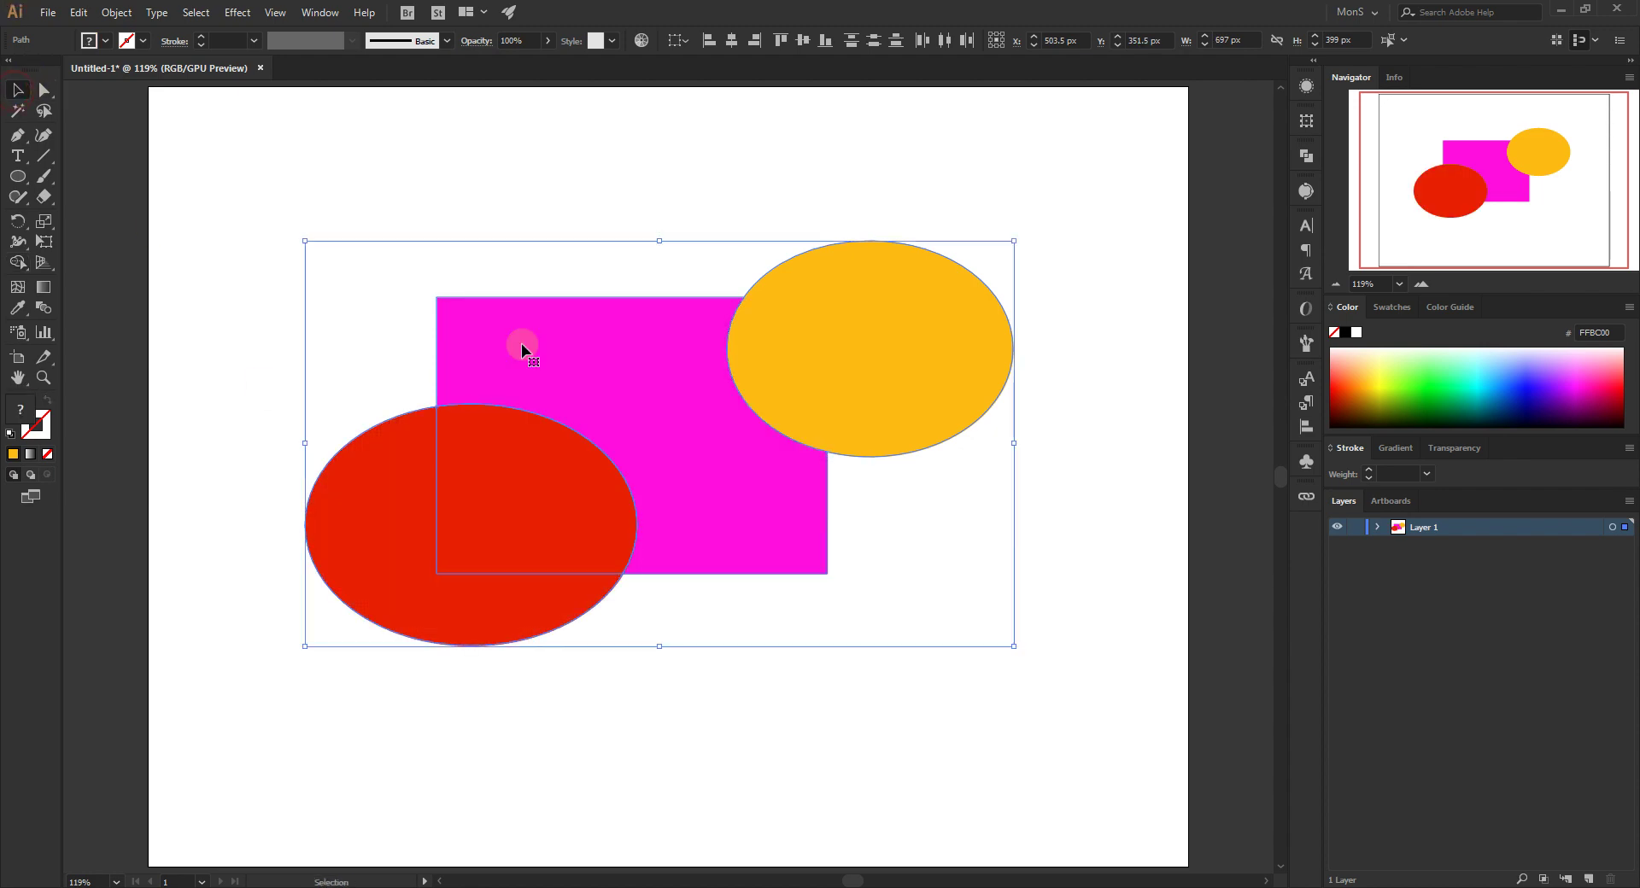
pyautogui.click(484, 183)
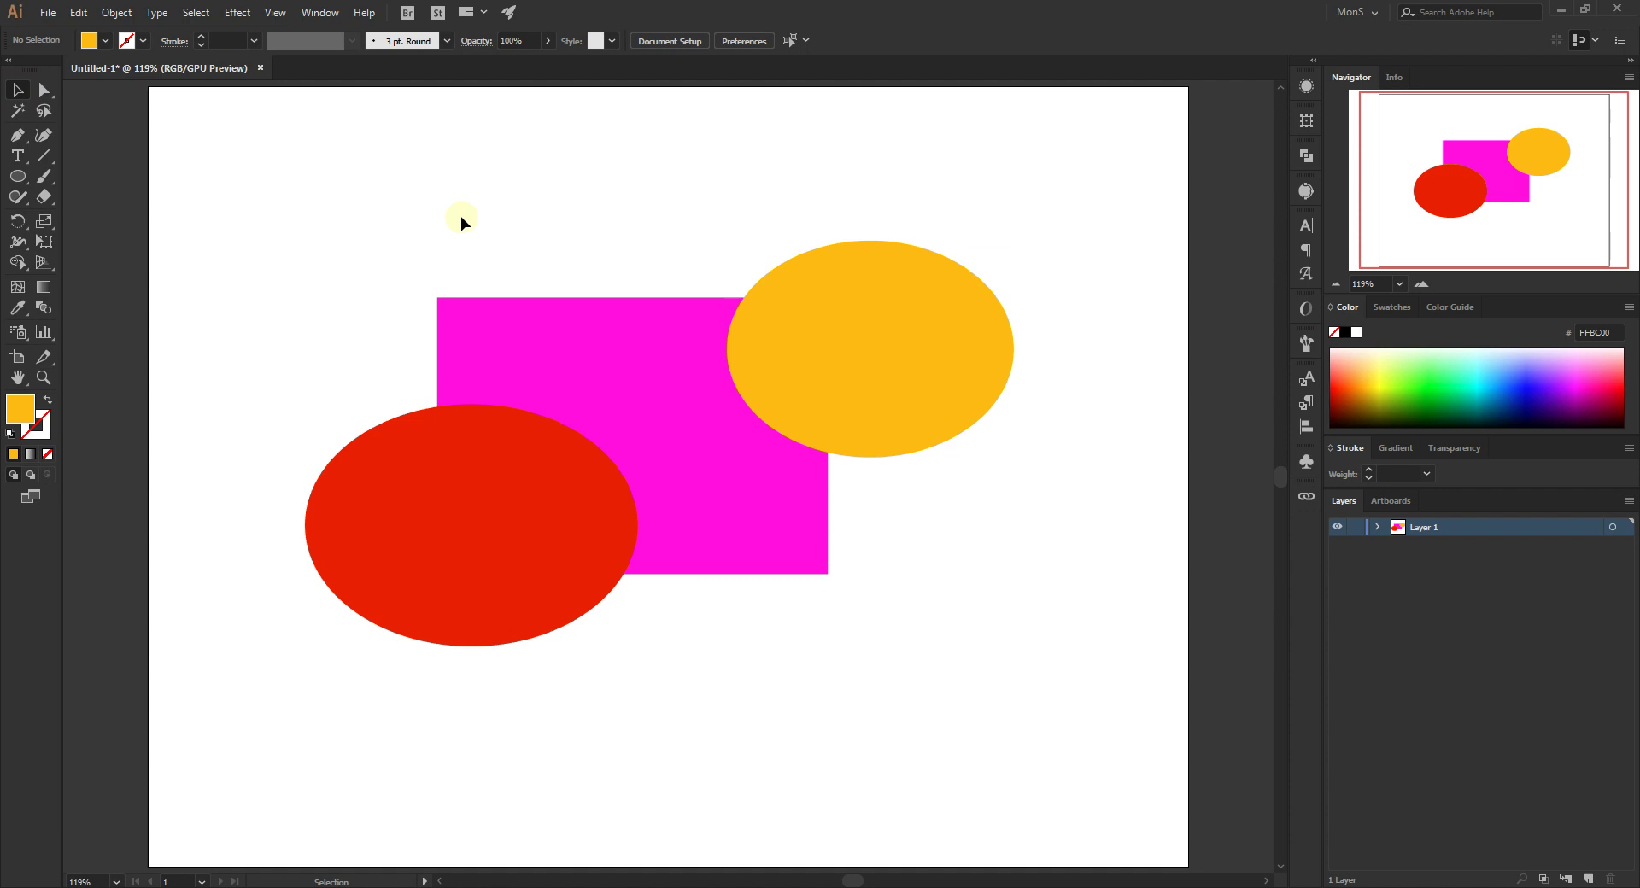
pyautogui.click(683, 384)
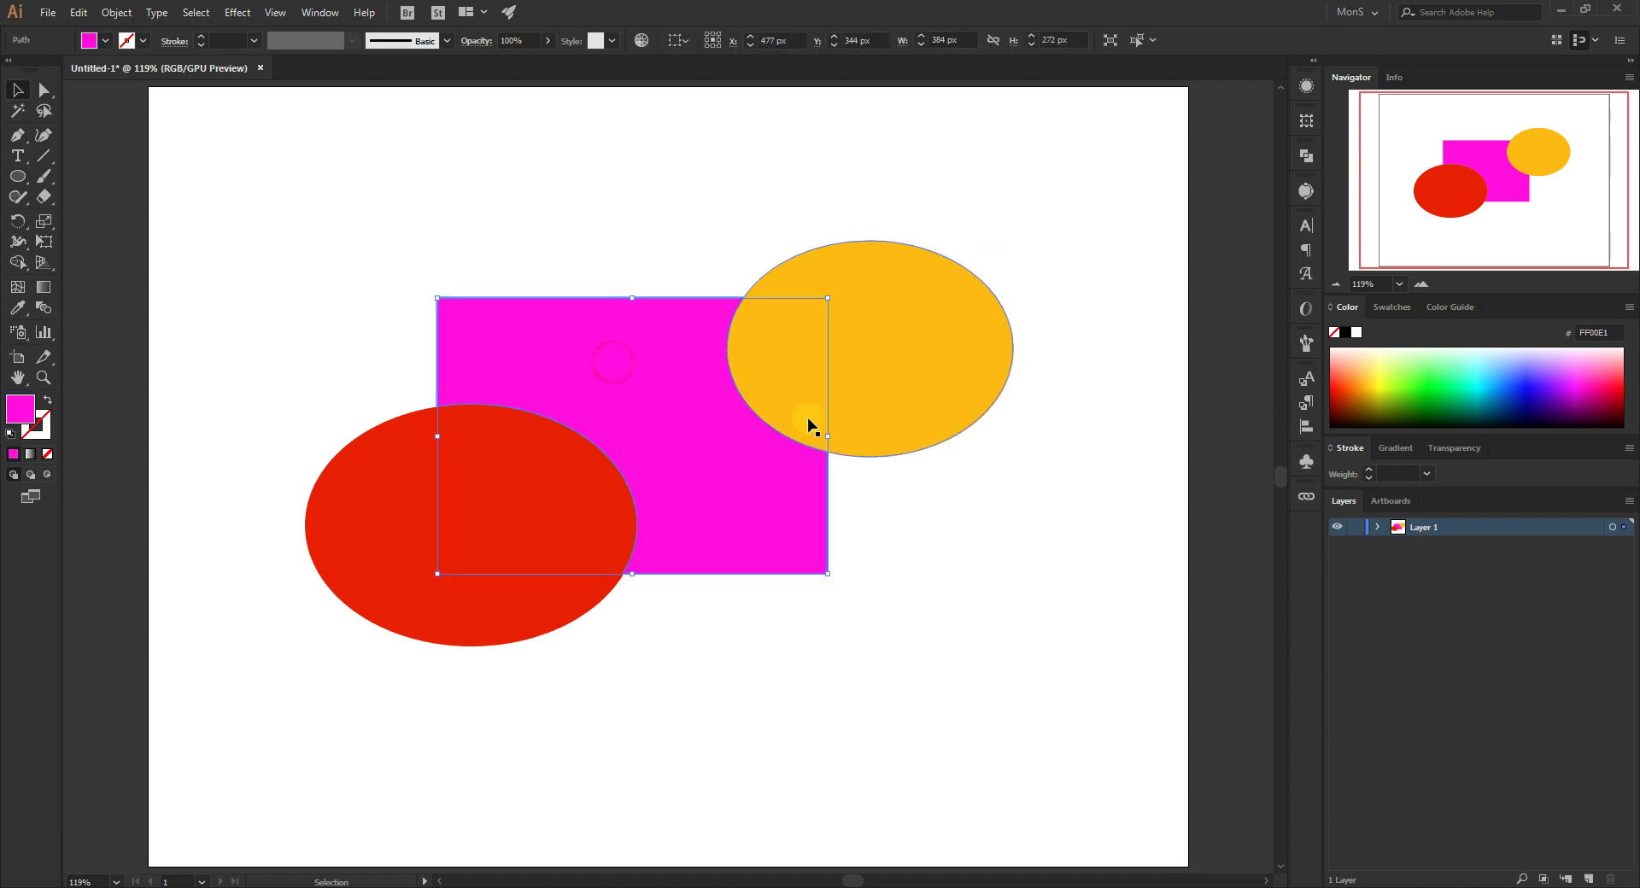
pyautogui.click(809, 428)
pyautogui.moveTo(448, 528); pyautogui.dragTo(395, 554)
pyautogui.moveTo(916, 395); pyautogui.dragTo(966, 381)
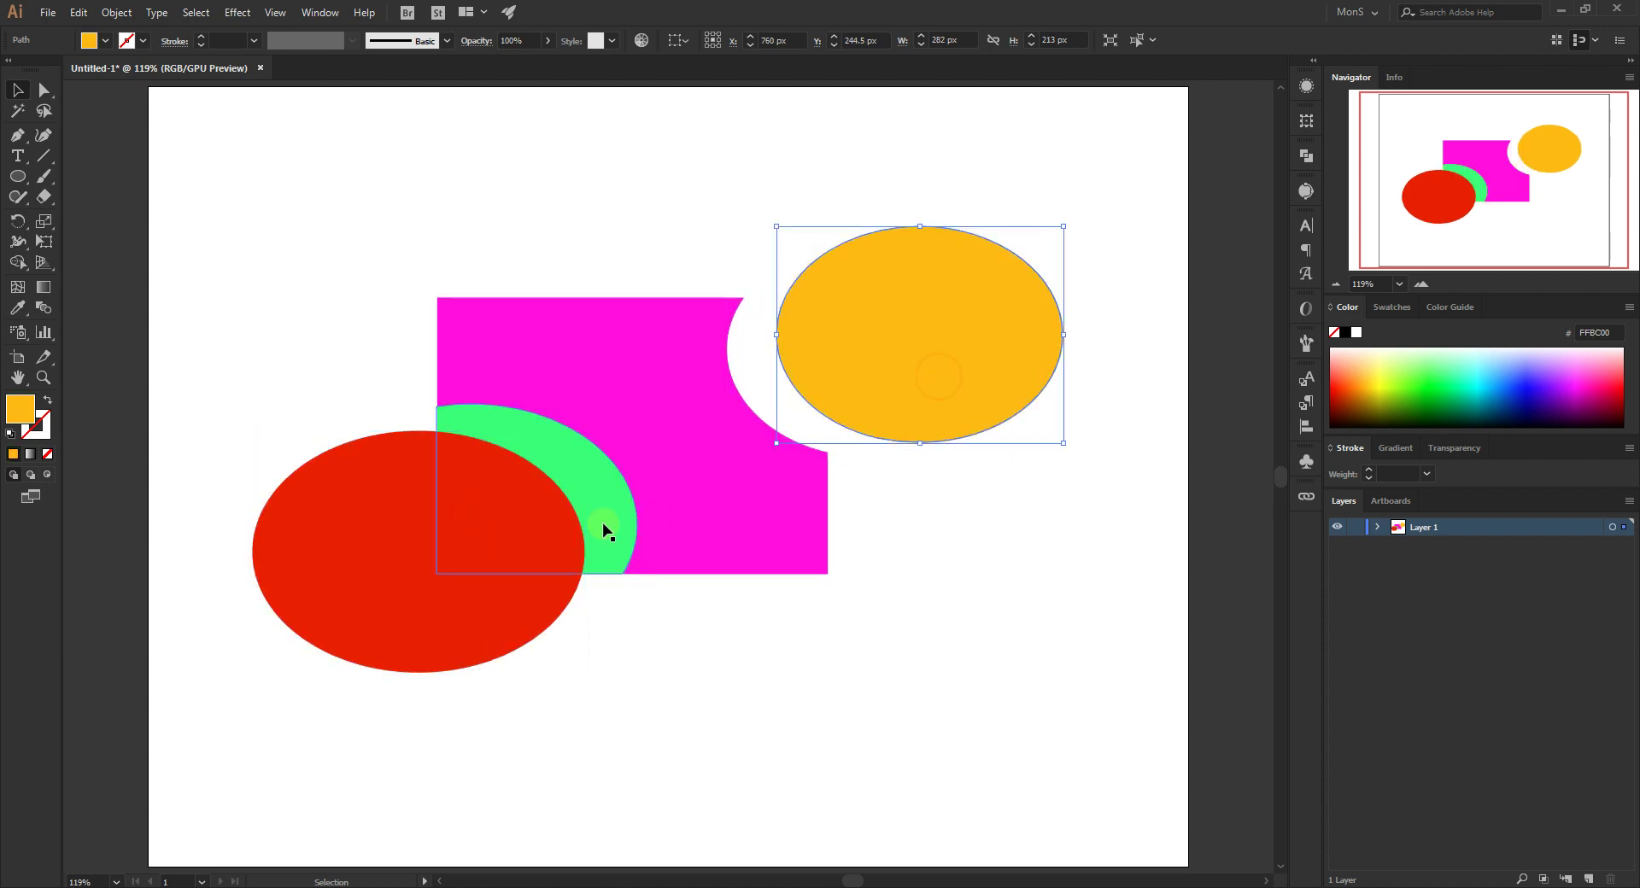
# Pull the green piece below the rectangle, move the magenta piece and orange ellipse upward, and rotate the magenta piece slightly clockwise
pyautogui.moveTo(604, 534); pyautogui.dragTo(743, 670)
pyautogui.moveTo(766, 527); pyautogui.dragTo(828, 511)
pyautogui.moveTo(915, 347); pyautogui.dragTo(970, 287)
pyautogui.moveTo(636, 361); pyautogui.dragTo(586, 270)
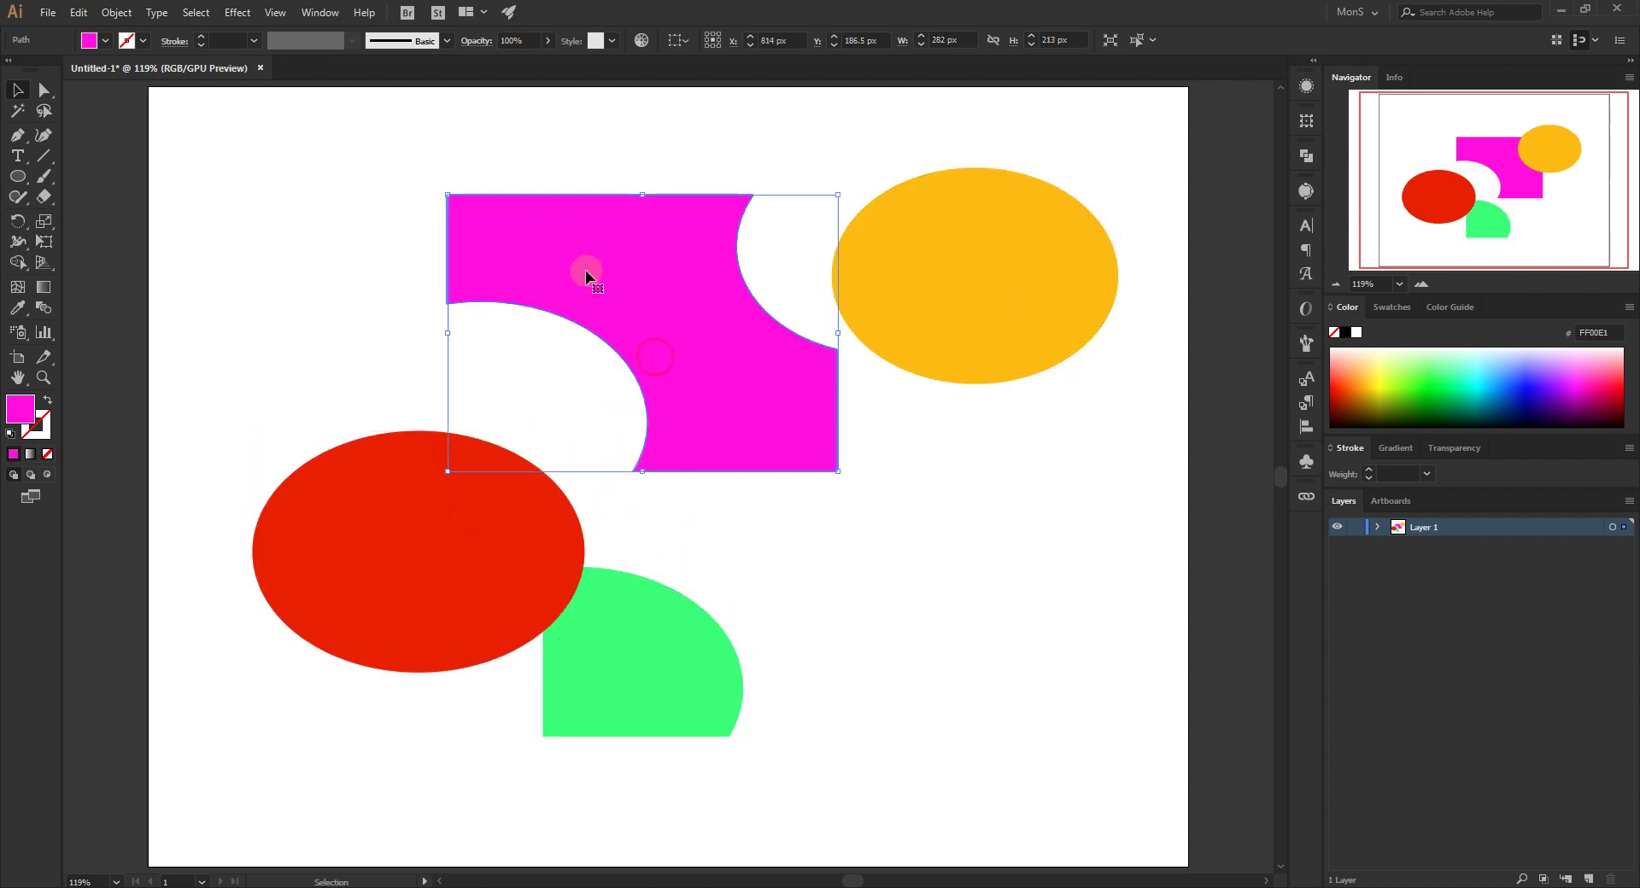
pyautogui.moveTo(441, 475); pyautogui.dragTo(393, 480)
# Spread the green piece and red ellipse apart so they no longer overlap, and select all four pieces
pyautogui.moveTo(608, 667); pyautogui.dragTo(658, 715)
pyautogui.moveTo(542, 629); pyautogui.dragTo(513, 629)
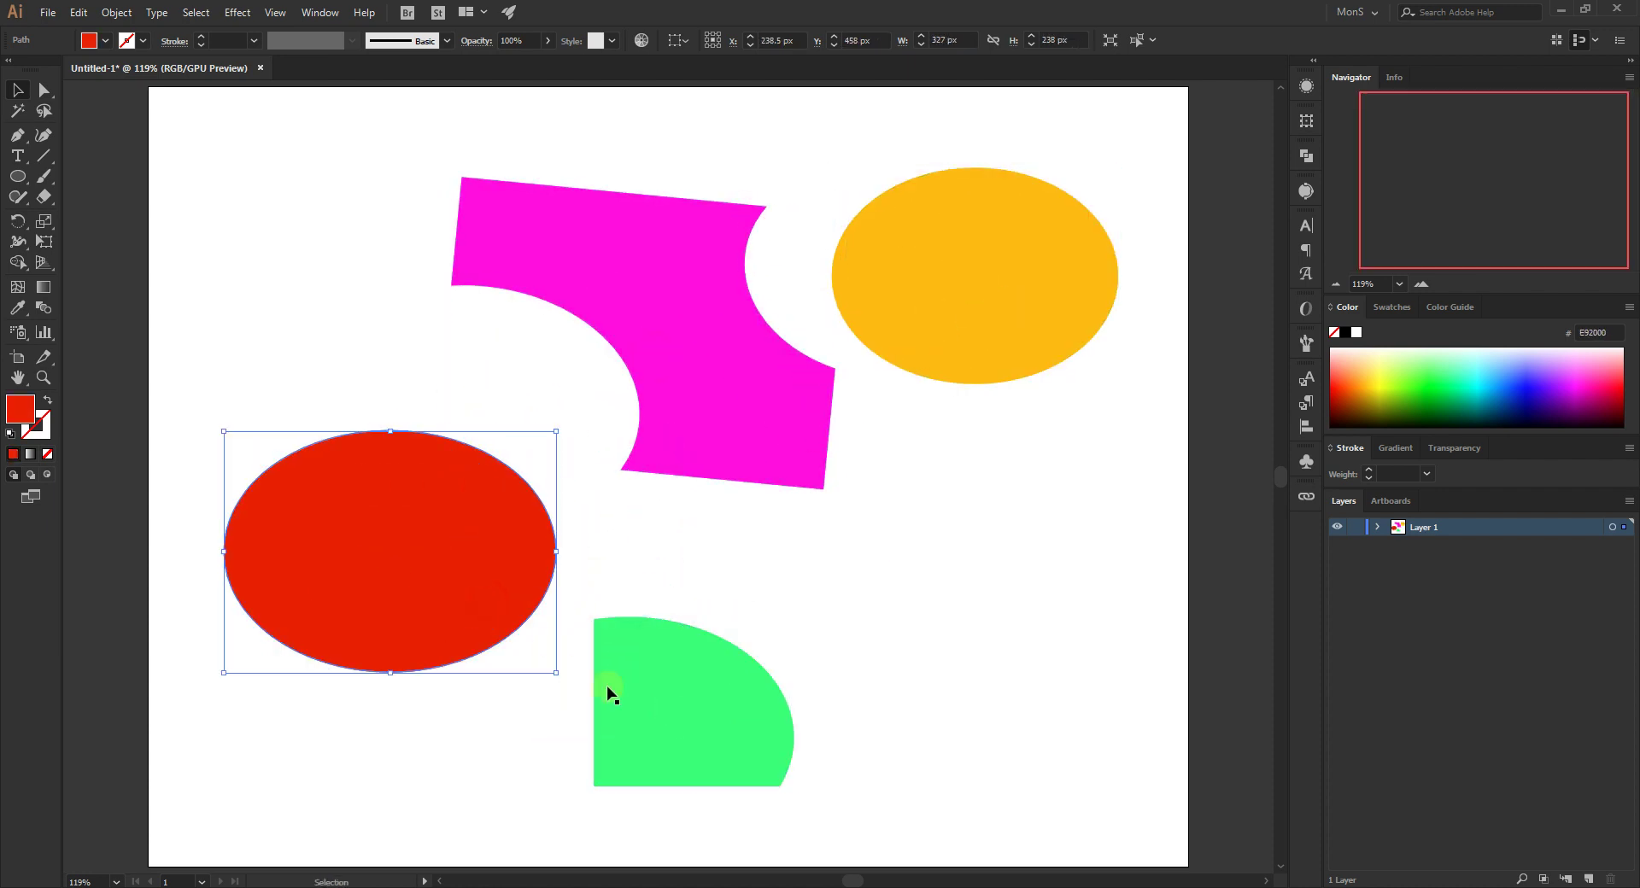
pyautogui.moveTo(607, 692); pyautogui.dragTo(621, 673)
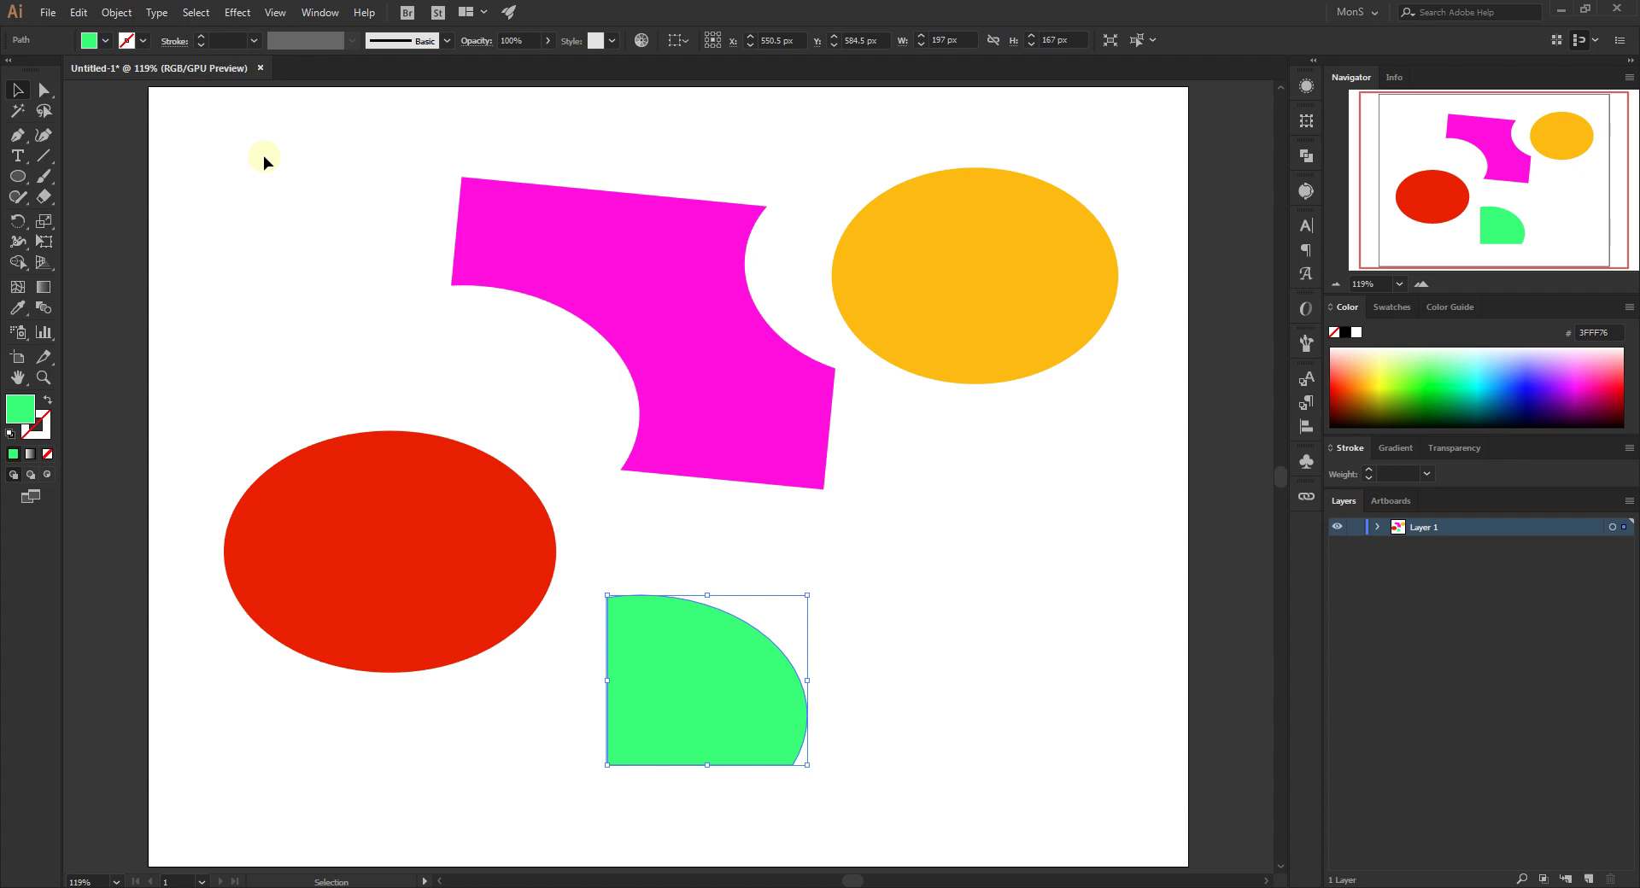
pyautogui.moveTo(263, 157); pyautogui.dragTo(957, 774)
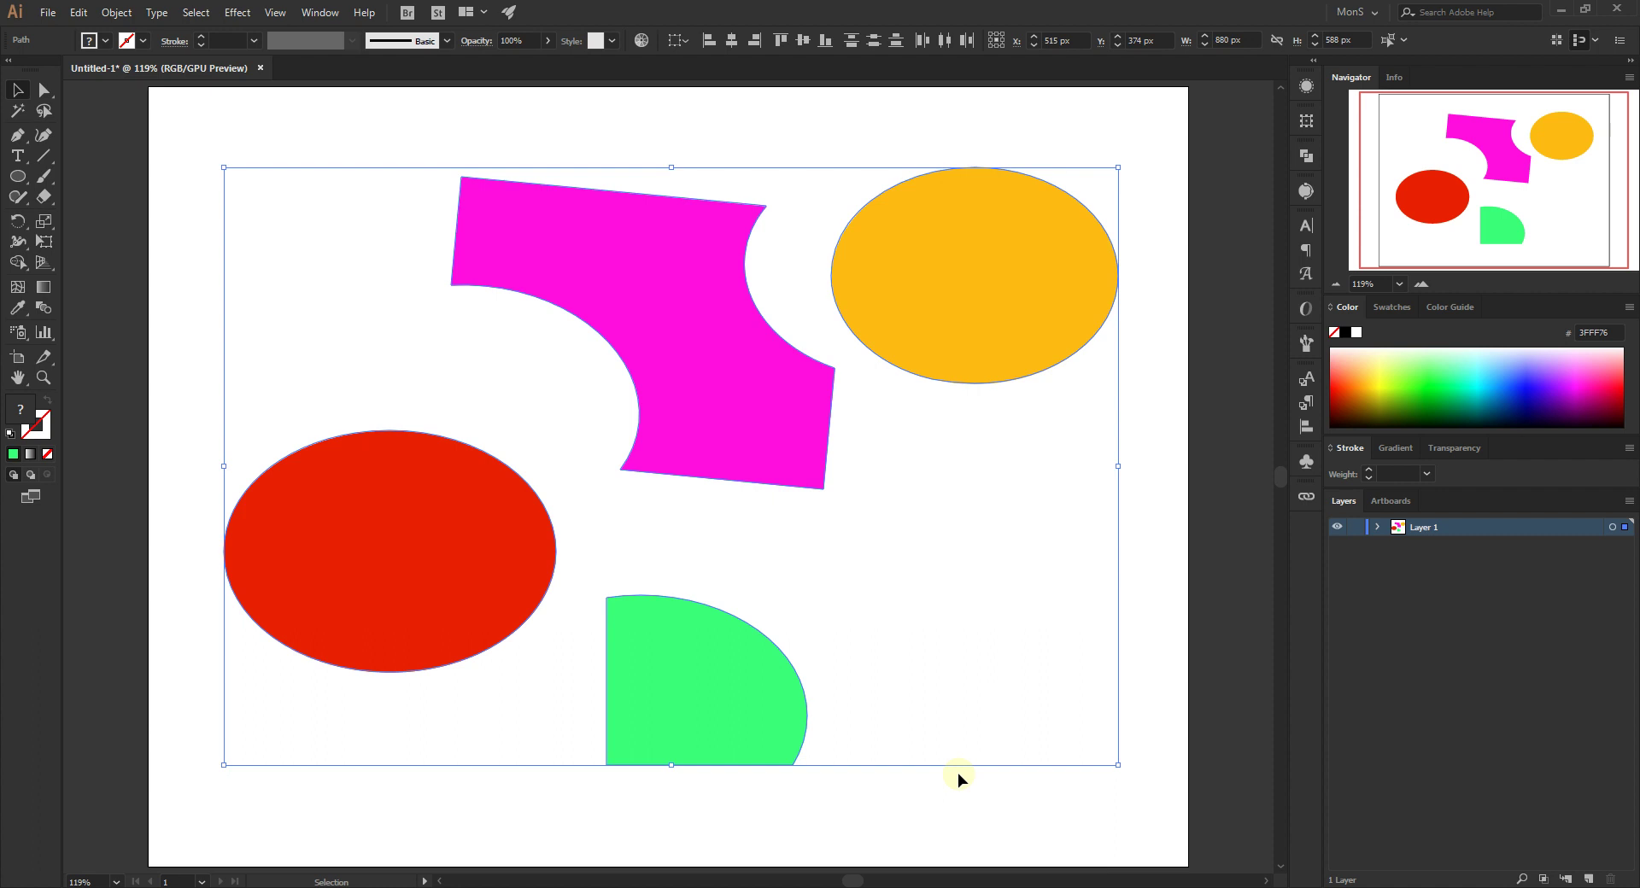
# Delete the four selected pieces and place the celtic-shield-knot JPG from the desktop onto the empty artboard
pyautogui.press('Delete')
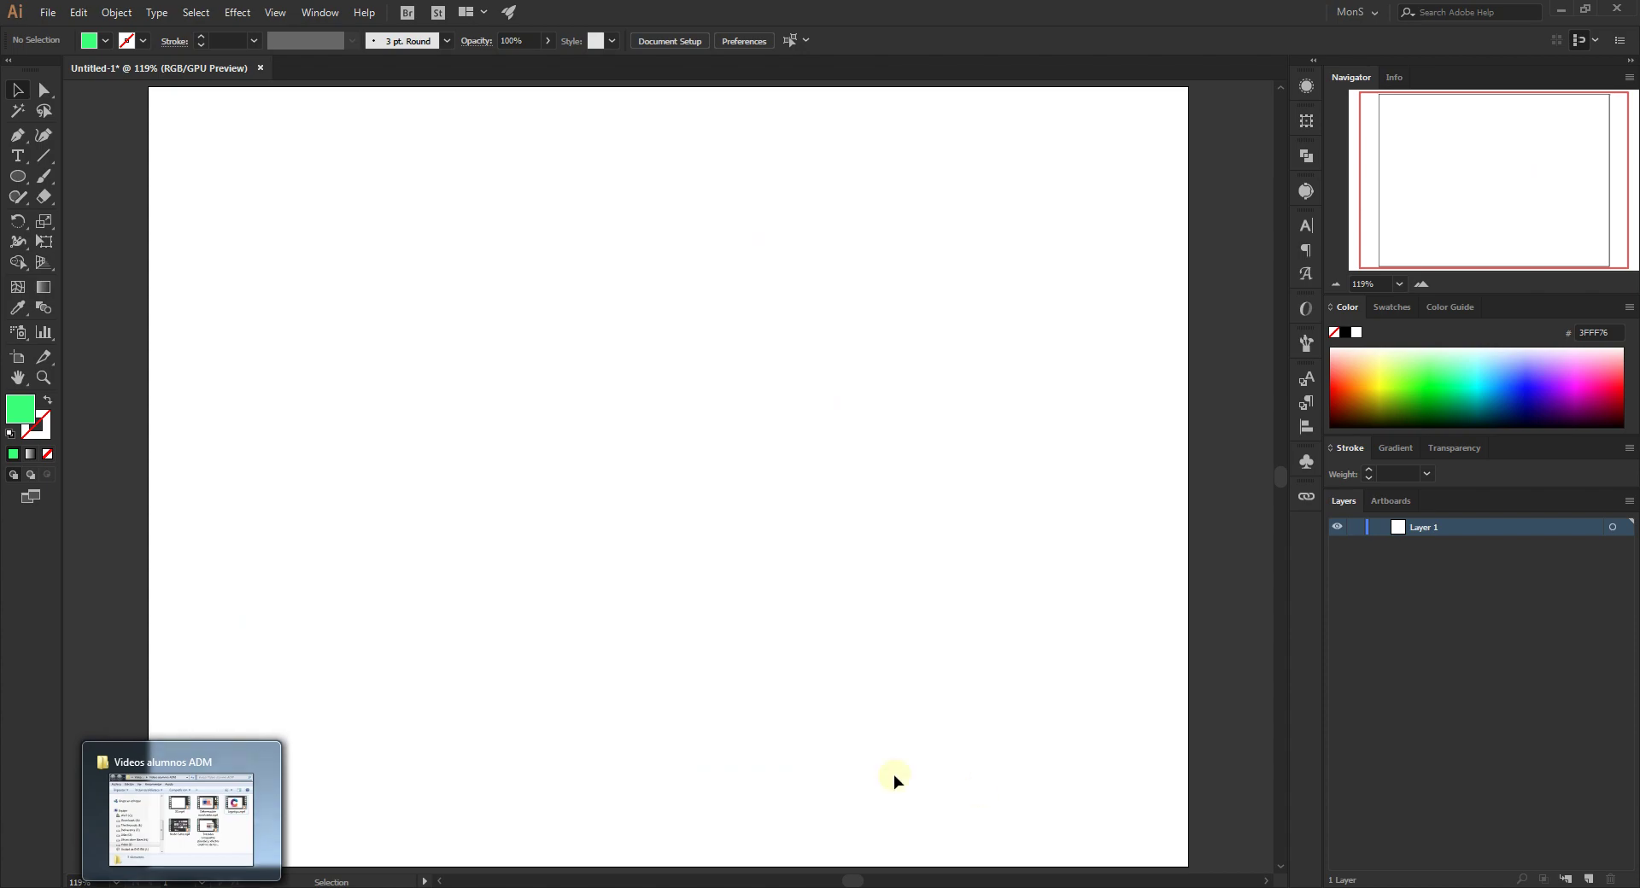
pyautogui.click(1636, 880)
pyautogui.click(216, 564)
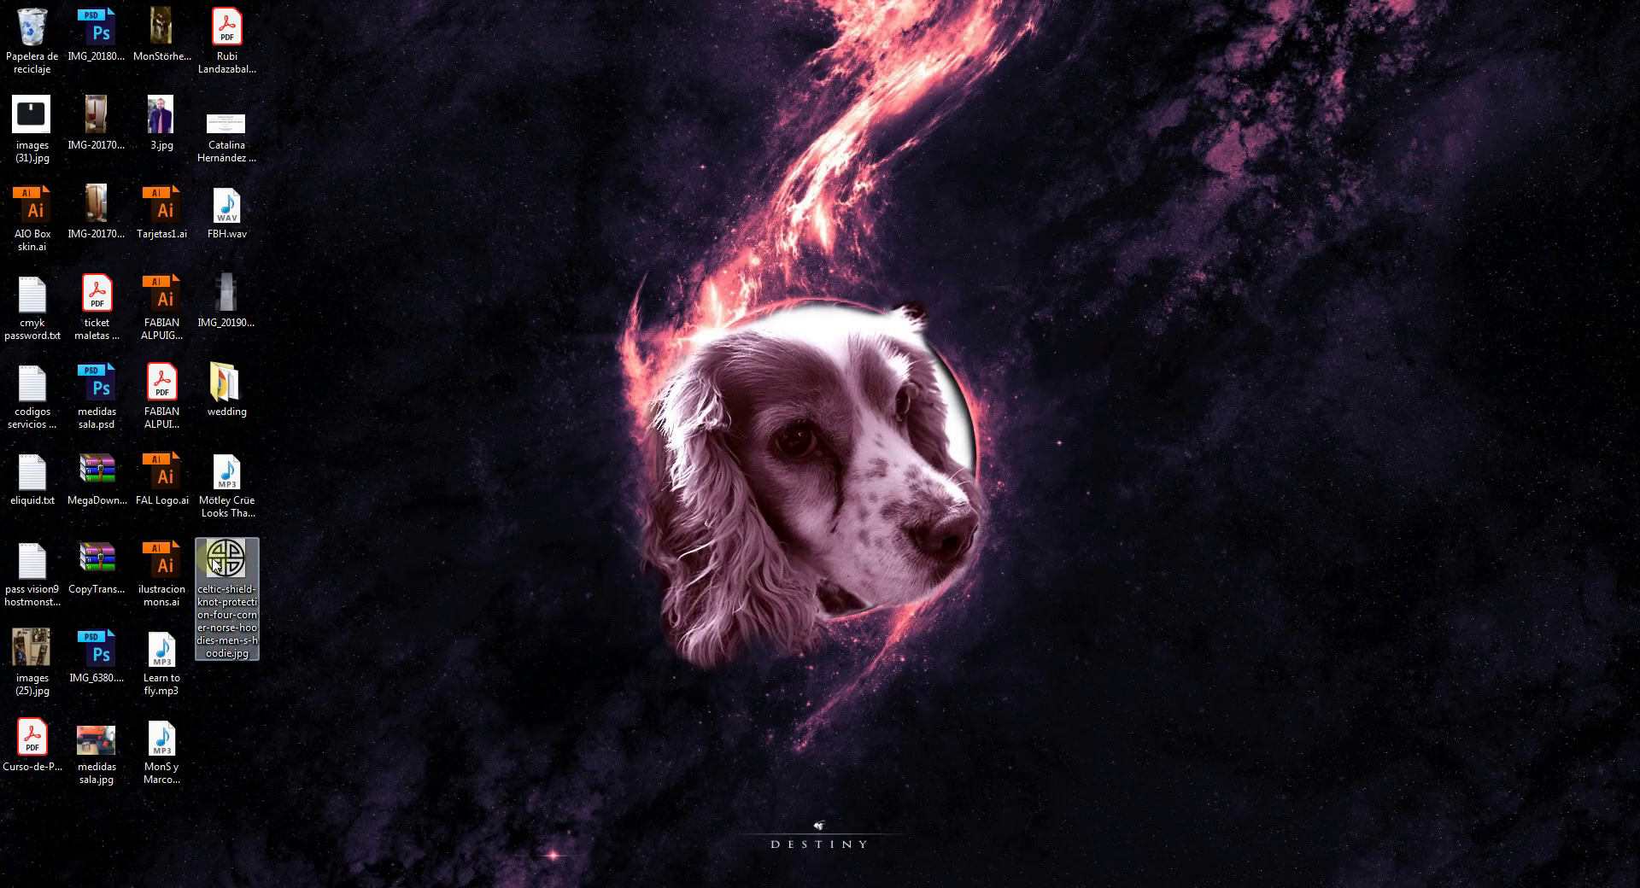
pyautogui.moveTo(216, 564); pyautogui.dragTo(638, 453)
pyautogui.moveTo(622, 255); pyautogui.dragTo(637, 303)
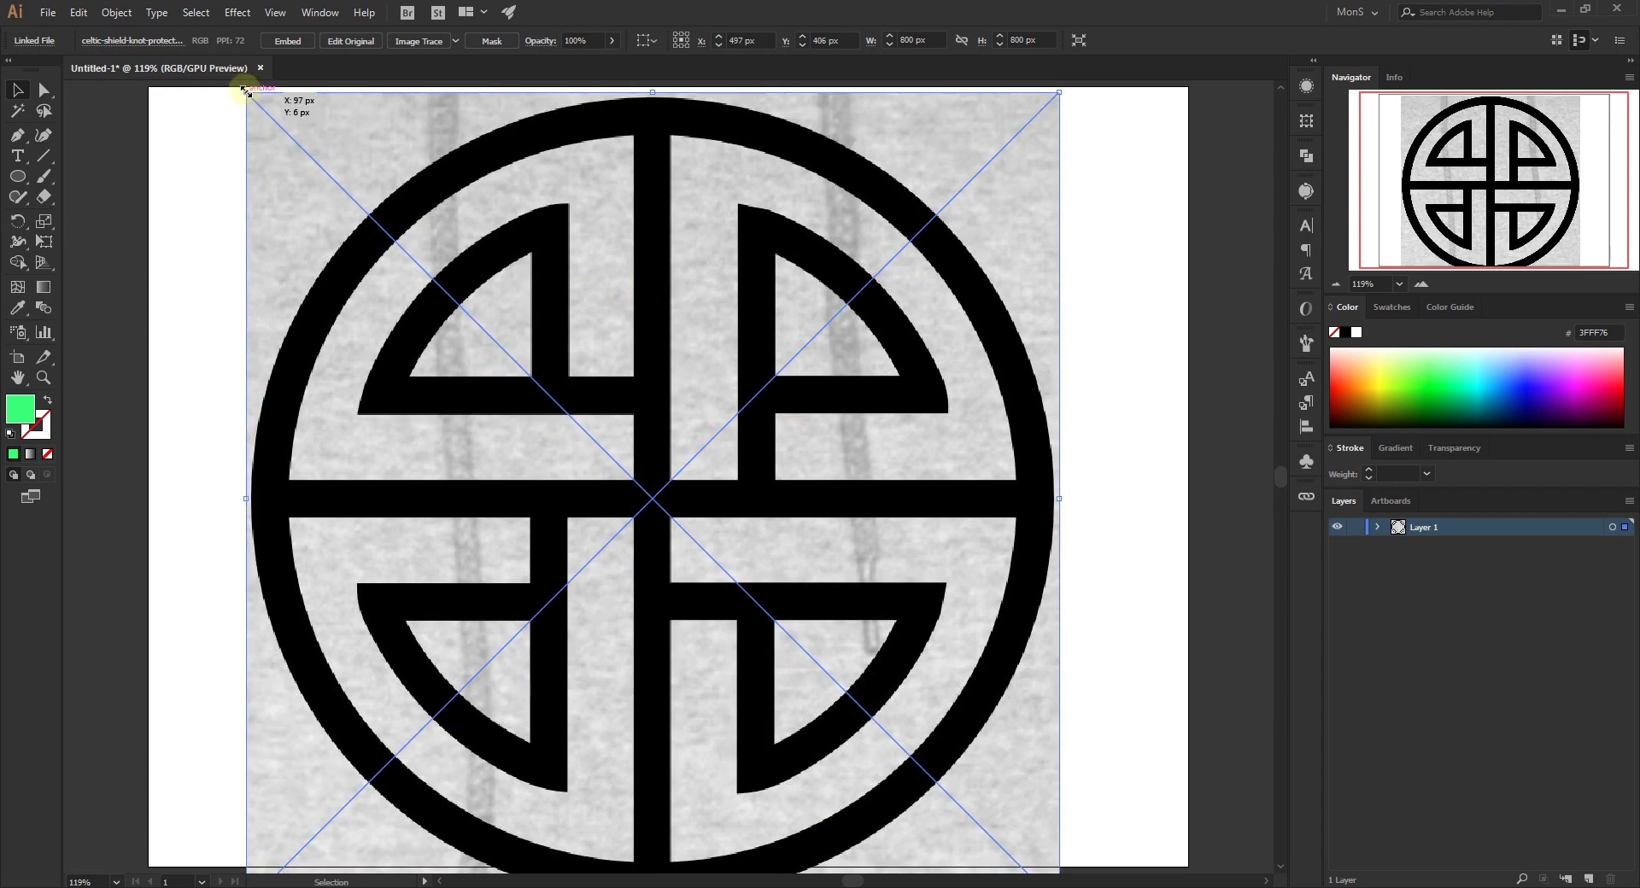
# Fit the placed knot image at about 682 px square in the middle of the artboard and lock it
pyautogui.moveTo(245, 90); pyautogui.dragTo(306, 152)
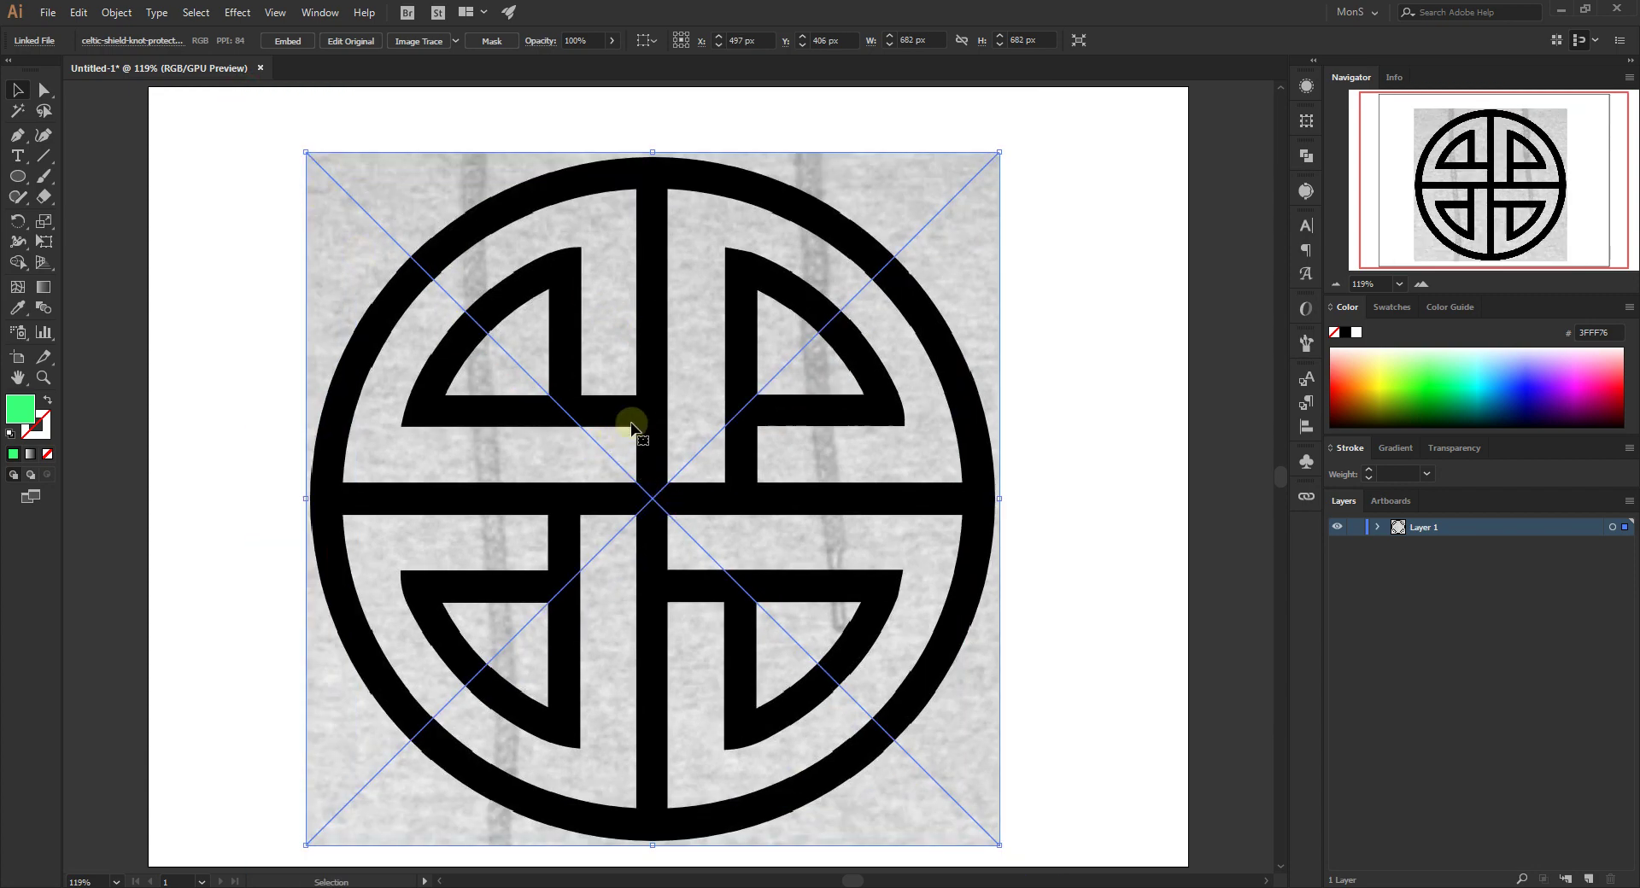
pyautogui.moveTo(632, 424); pyautogui.dragTo(658, 377)
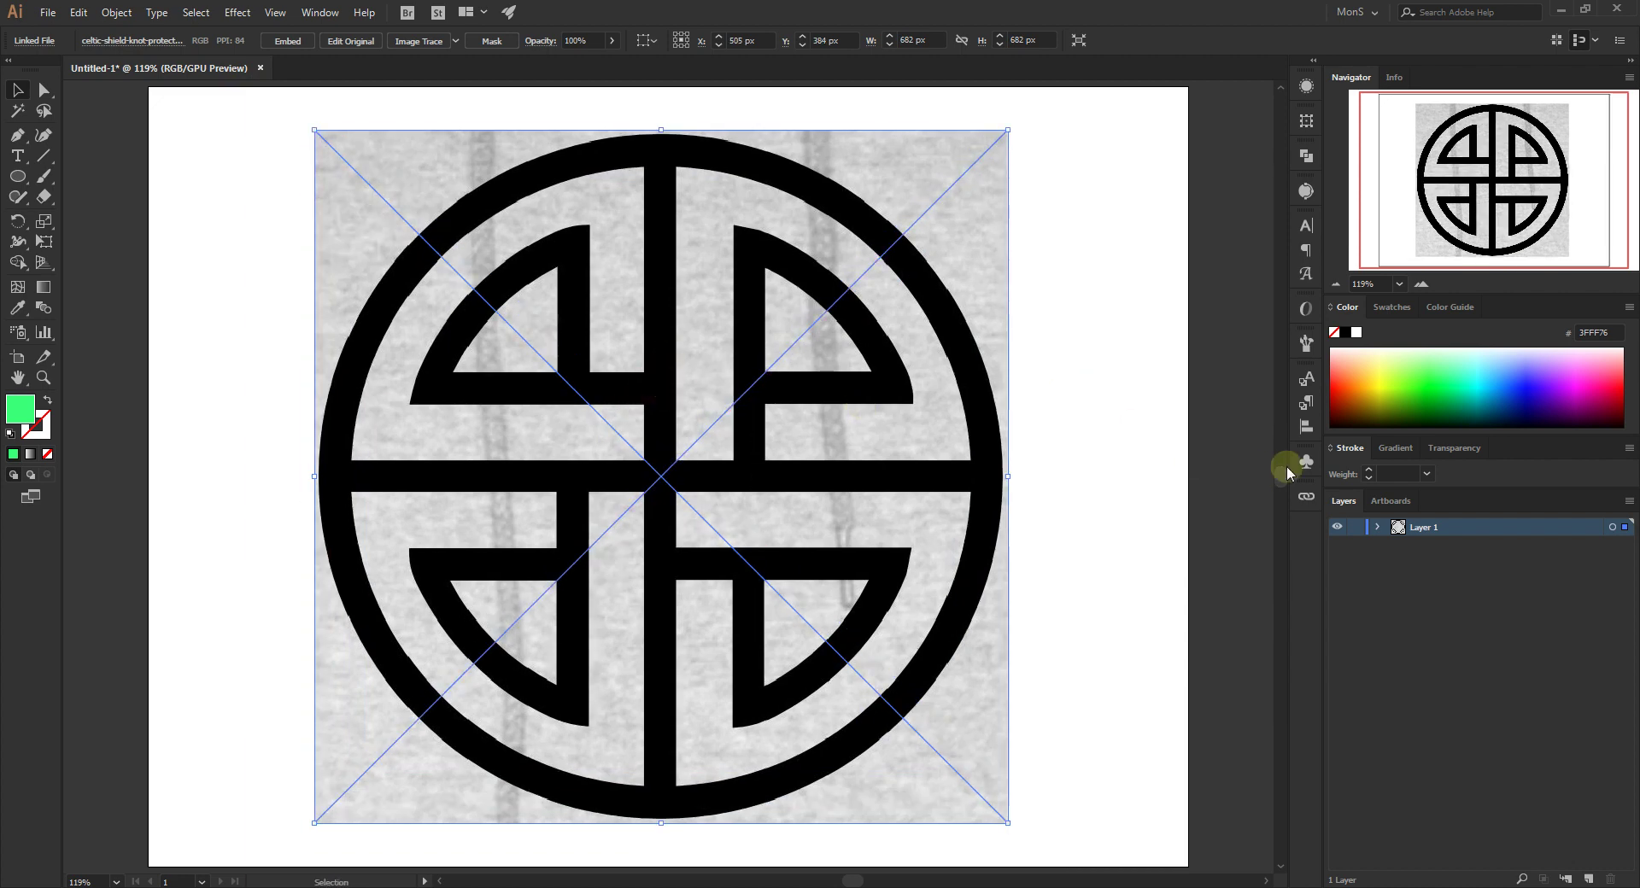
pyautogui.click(1377, 527)
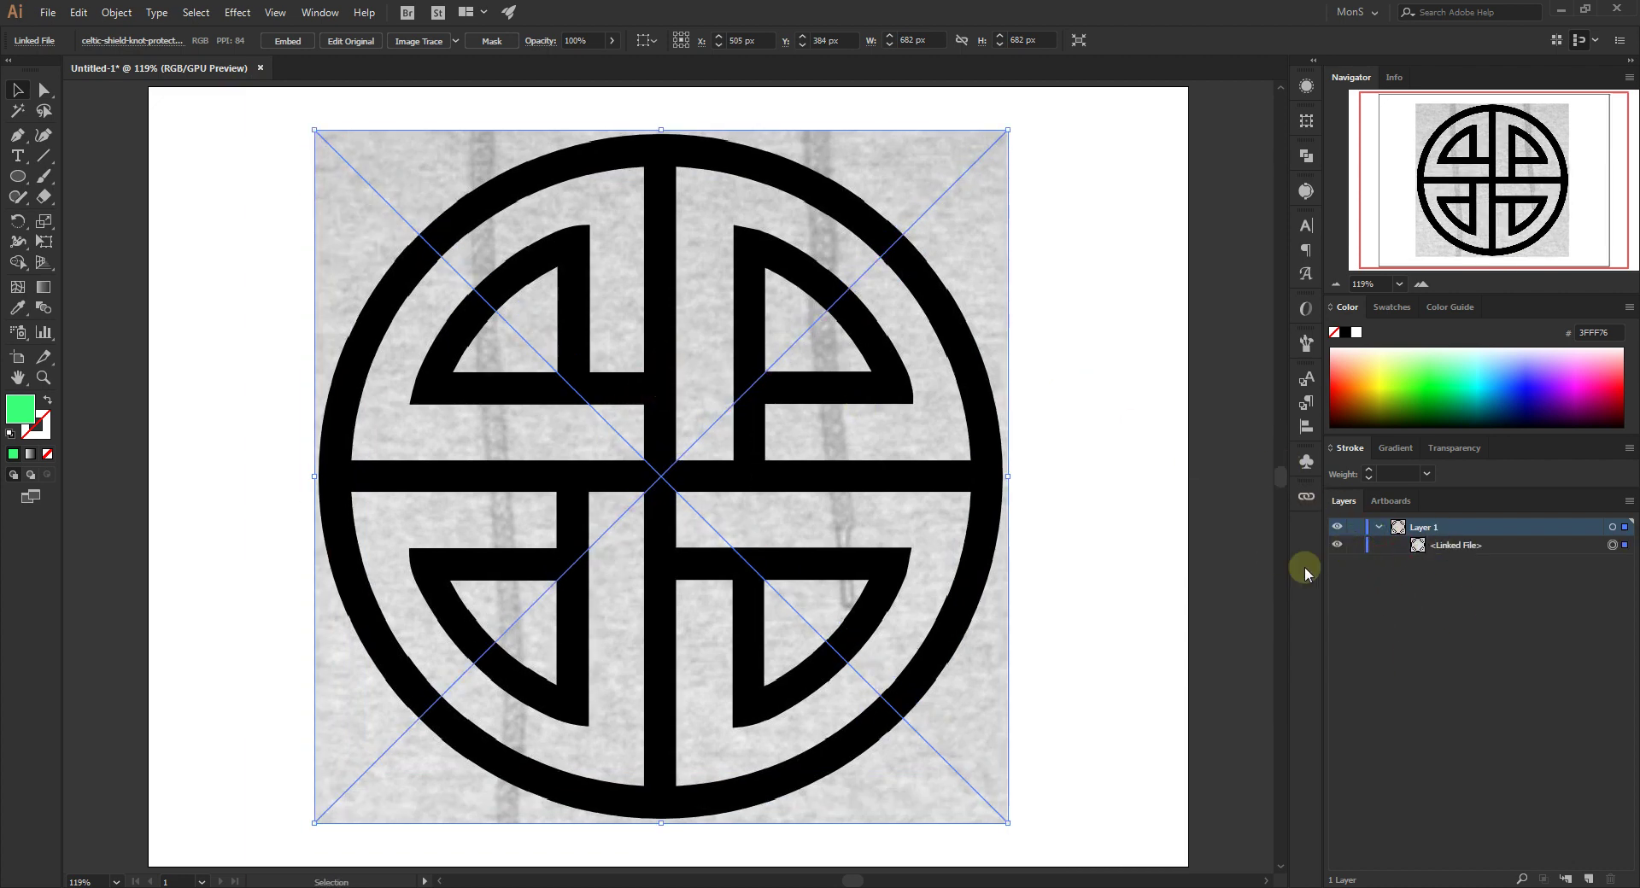
pyautogui.click(1355, 545)
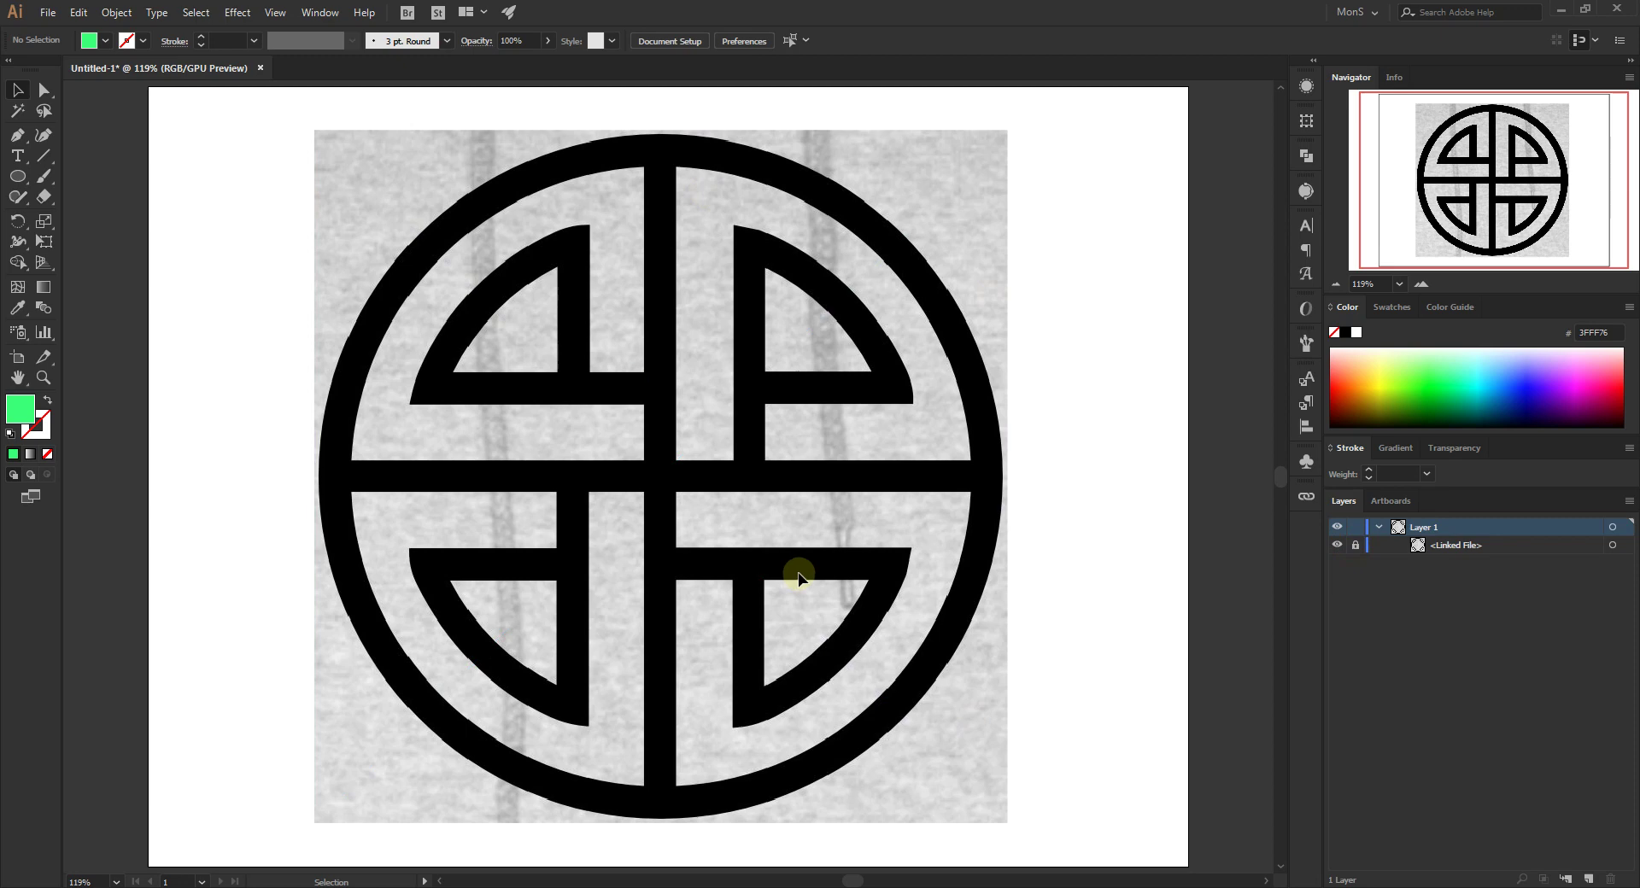
# Draw an unfilled, green-stroked circle about 674 px wide from the knot's centre, tracing the outer edge of its ring
pyautogui.click(48, 399)
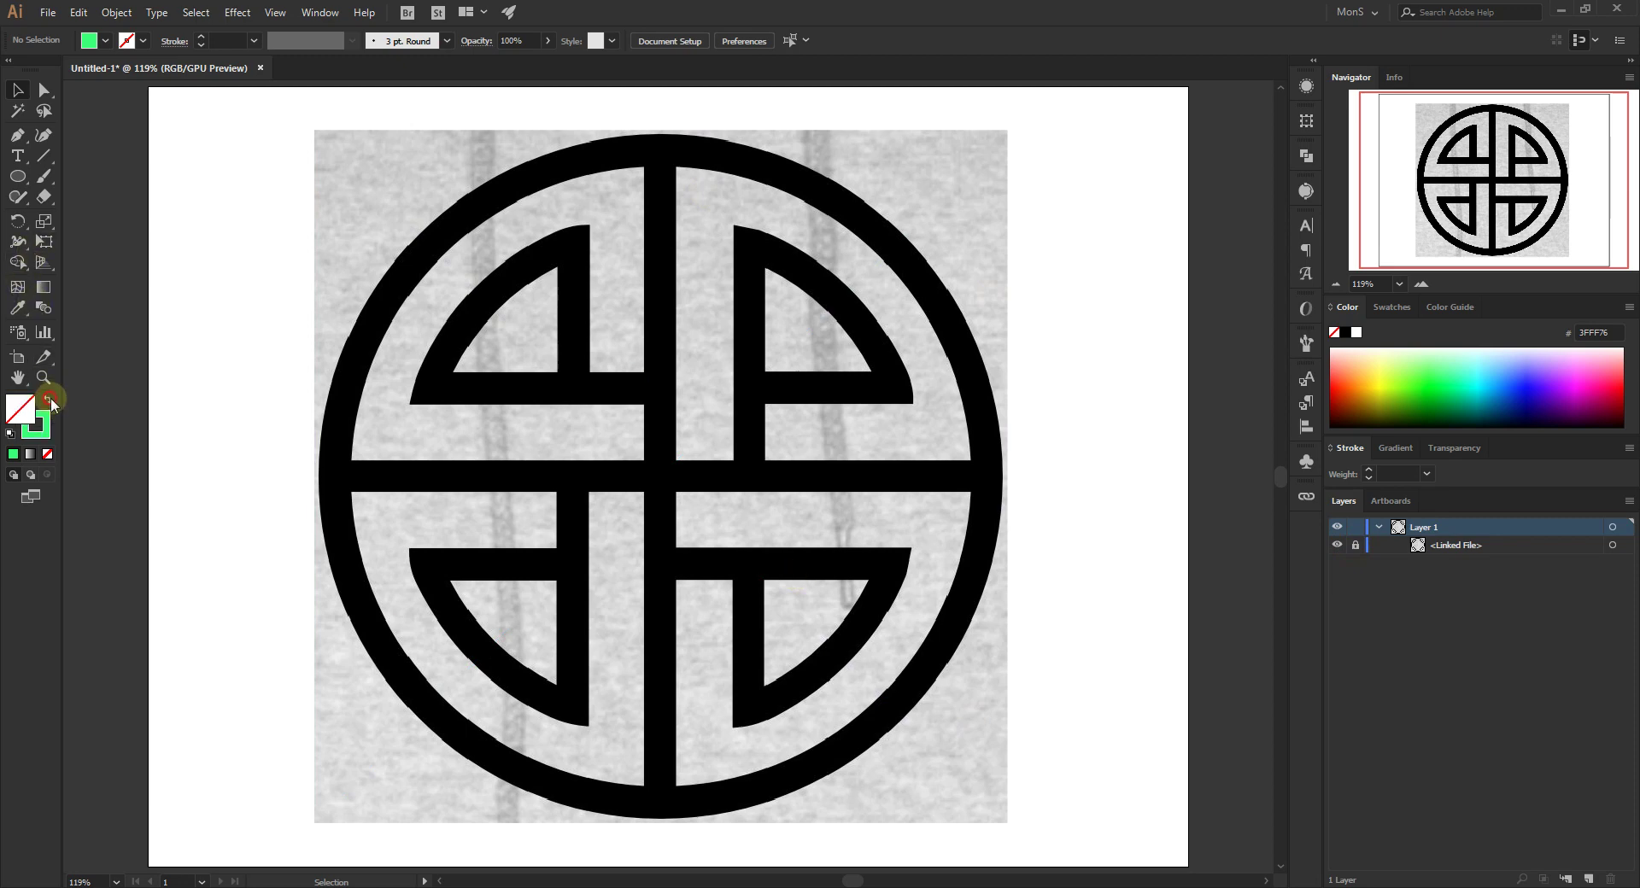
pyautogui.click(42, 432)
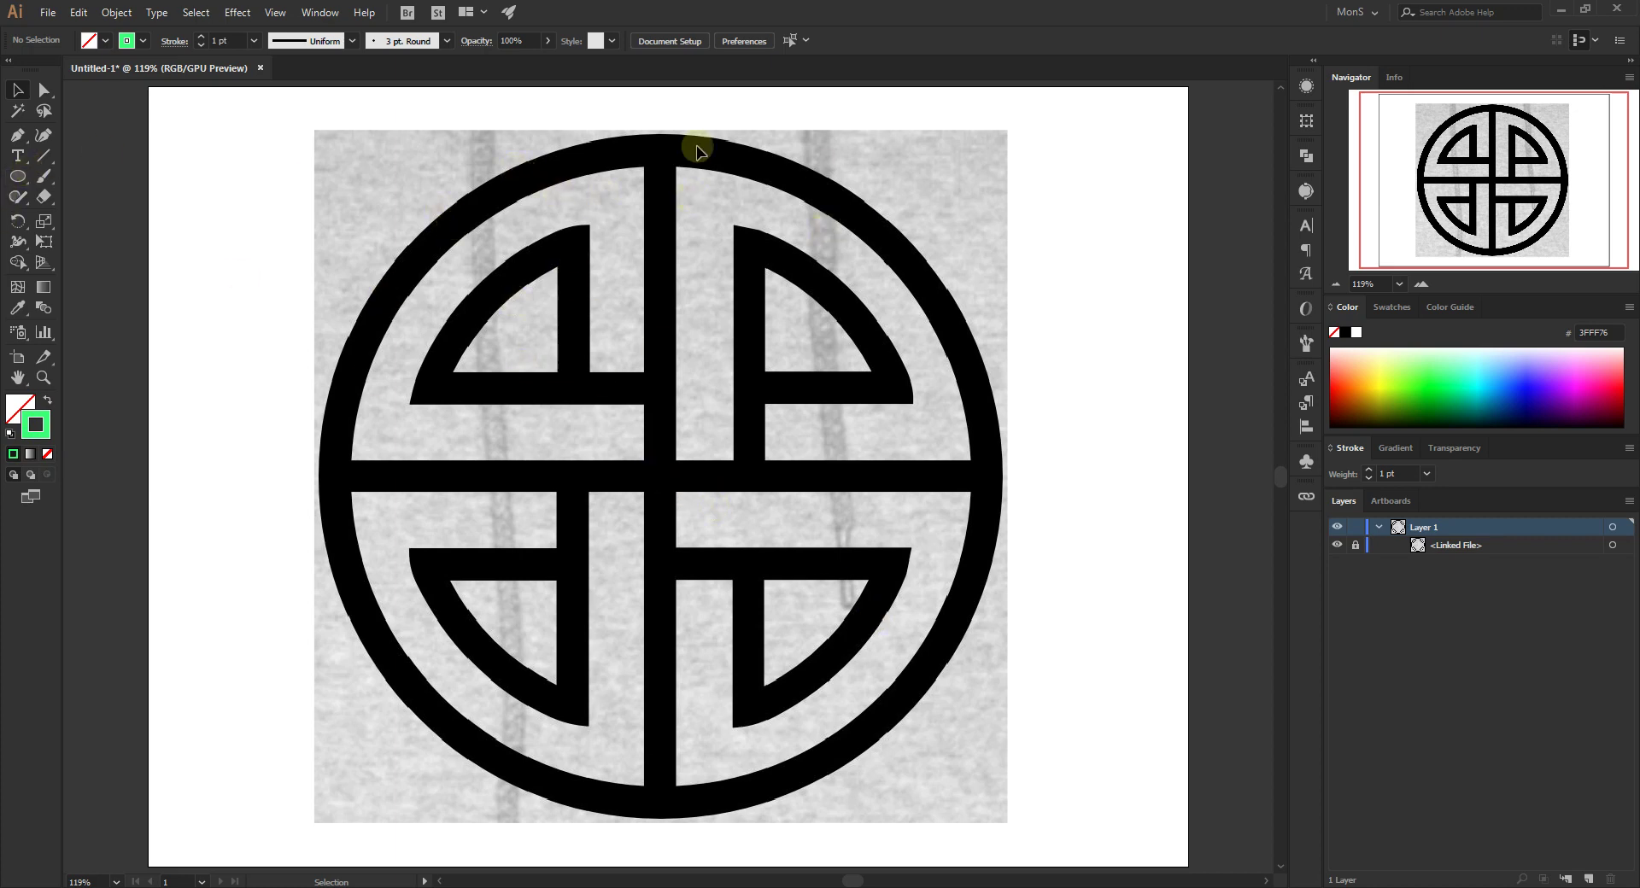
pyautogui.moveTo(17, 176); pyautogui.dragTo(100, 218)
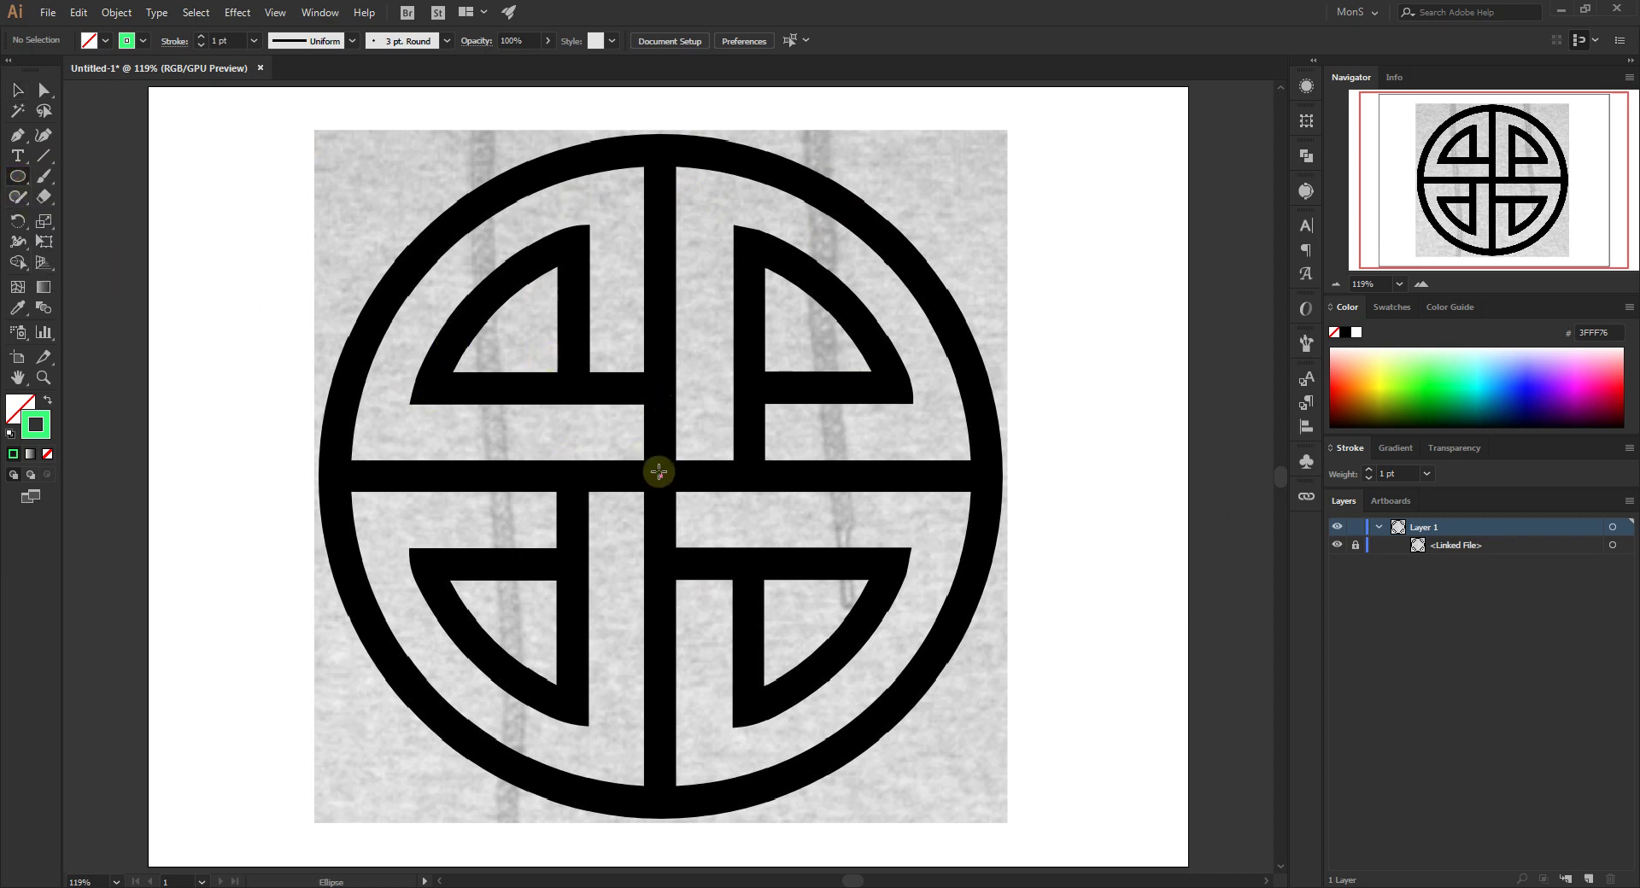
pyautogui.moveTo(661, 475); pyautogui.dragTo(1001, 782)
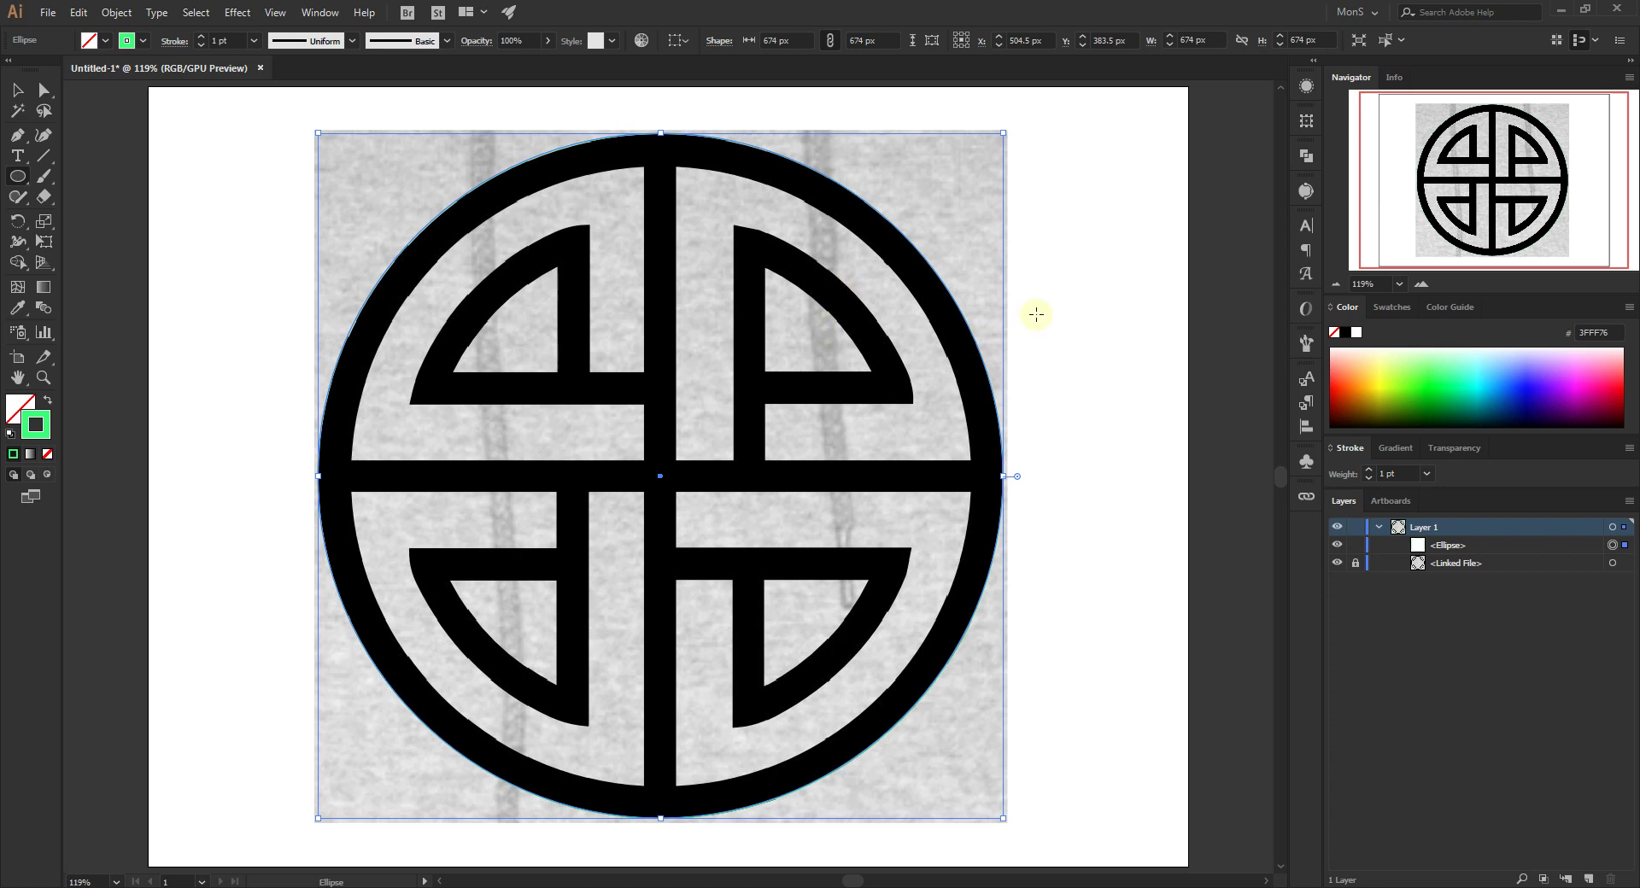
pyautogui.press('v')
pyautogui.click(992, 263)
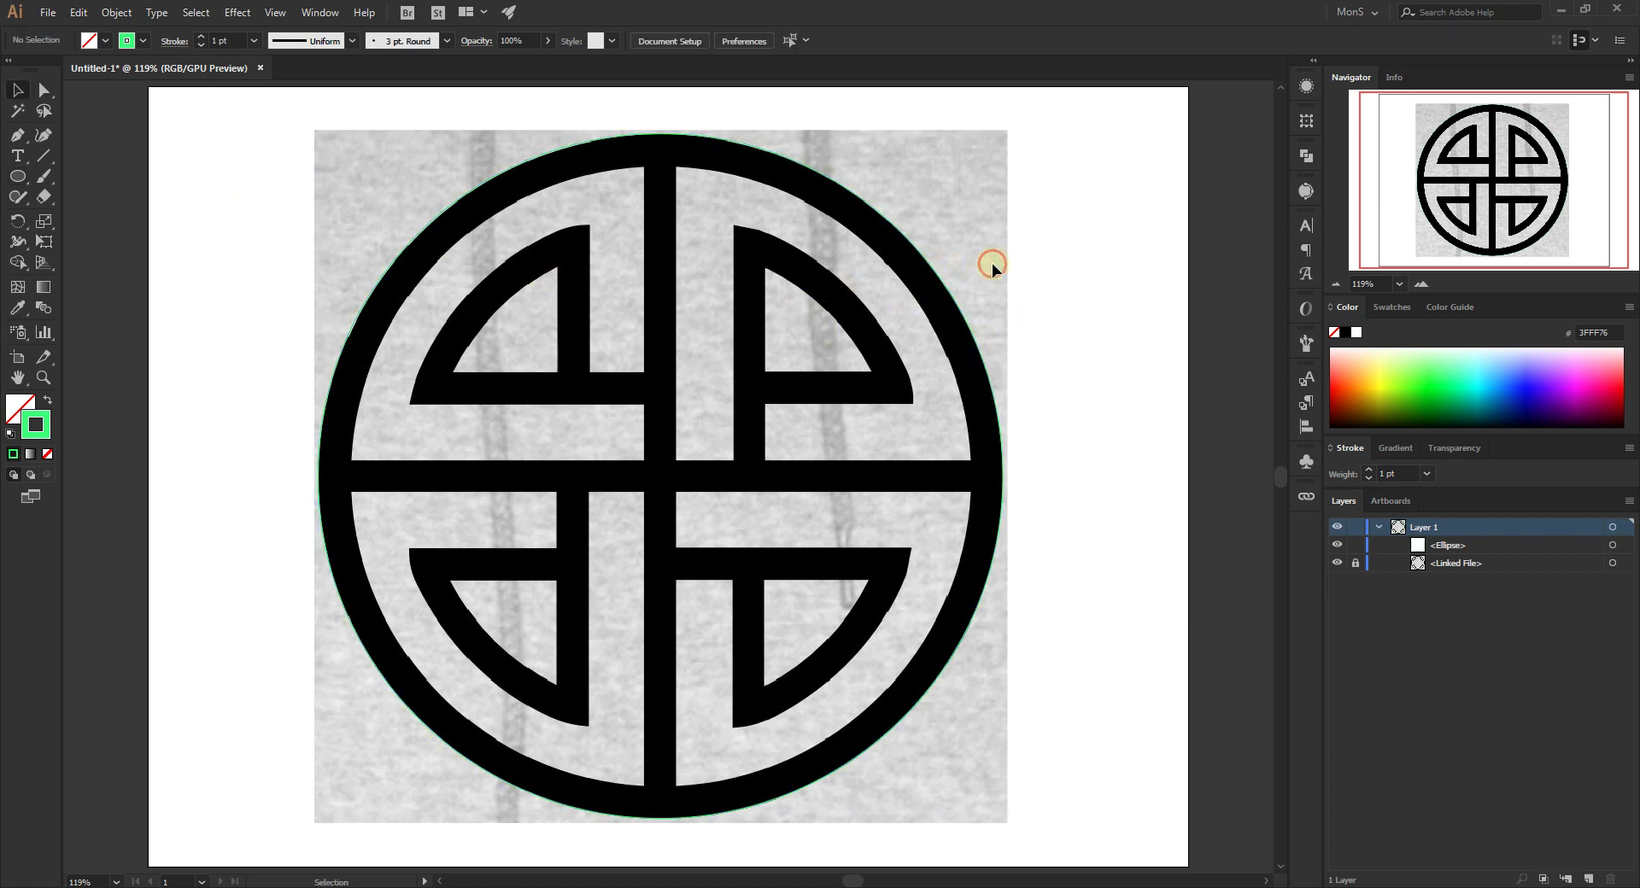
# Draw a concentric circle about 612 px wide that traces the inner edge of the knot's outer ring
pyautogui.click(17, 176)
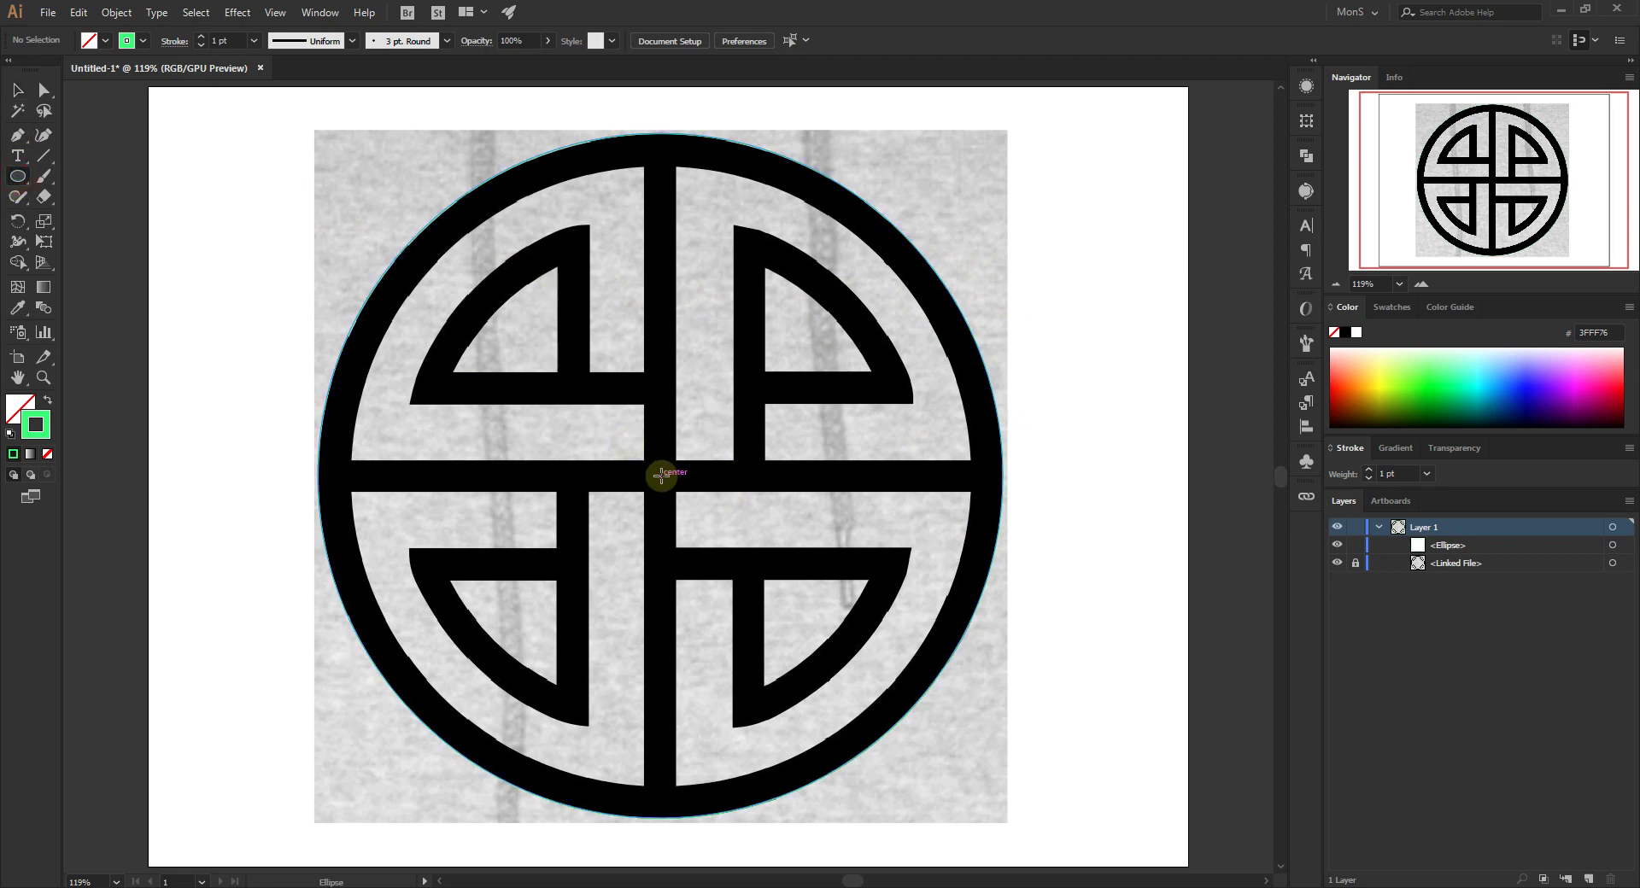
pyautogui.moveTo(663, 476); pyautogui.dragTo(971, 775)
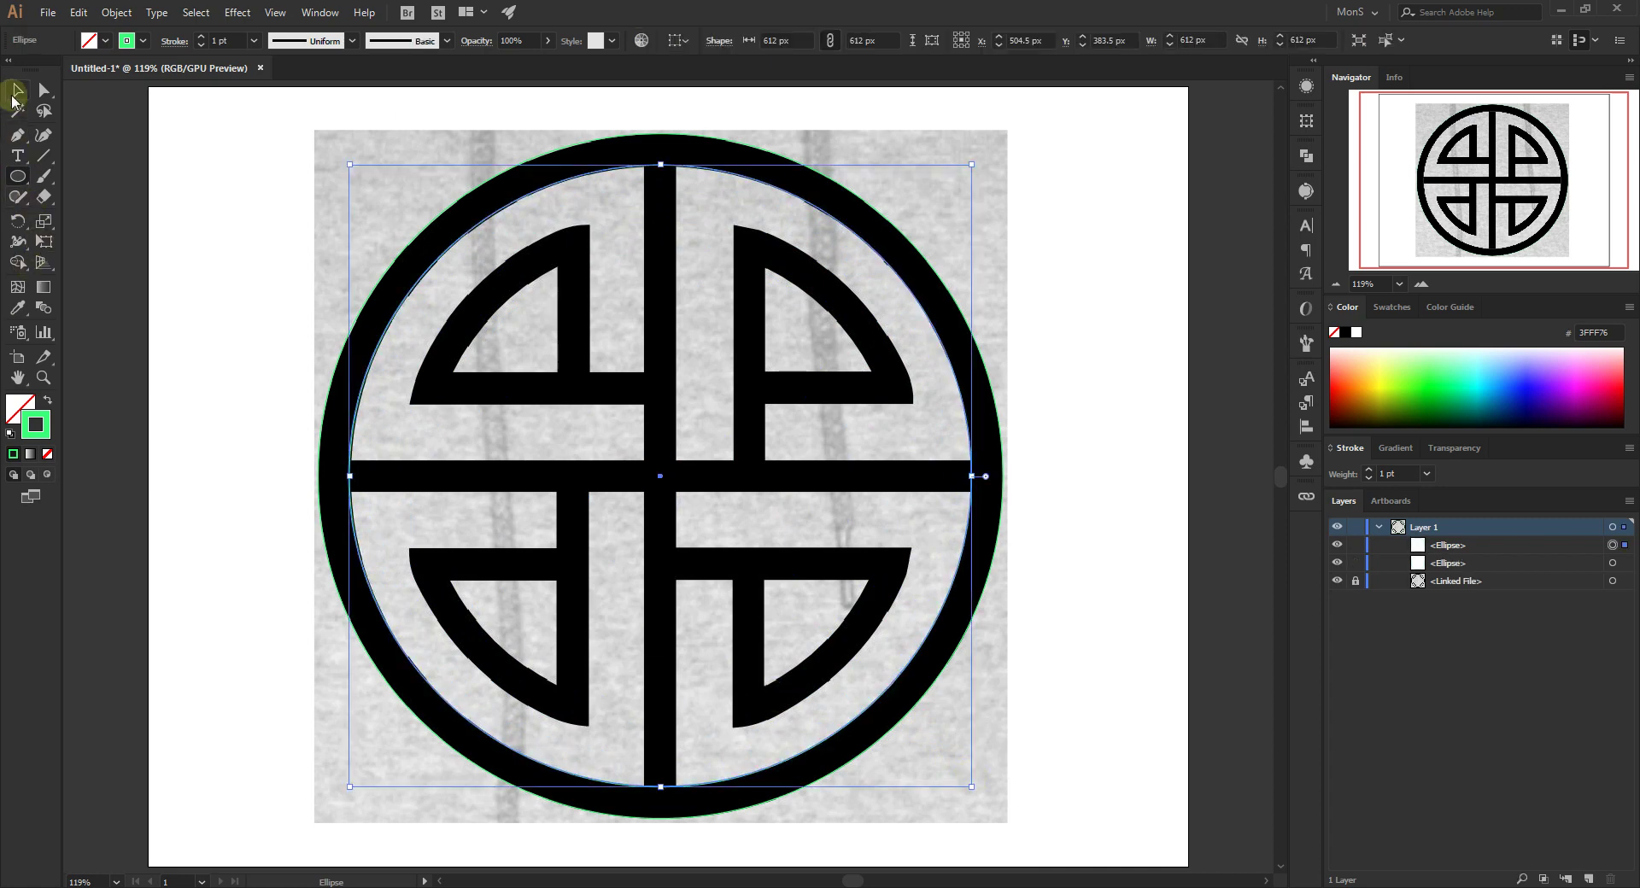
pyautogui.click(16, 89)
pyautogui.press('Right')
pyautogui.press('Right')
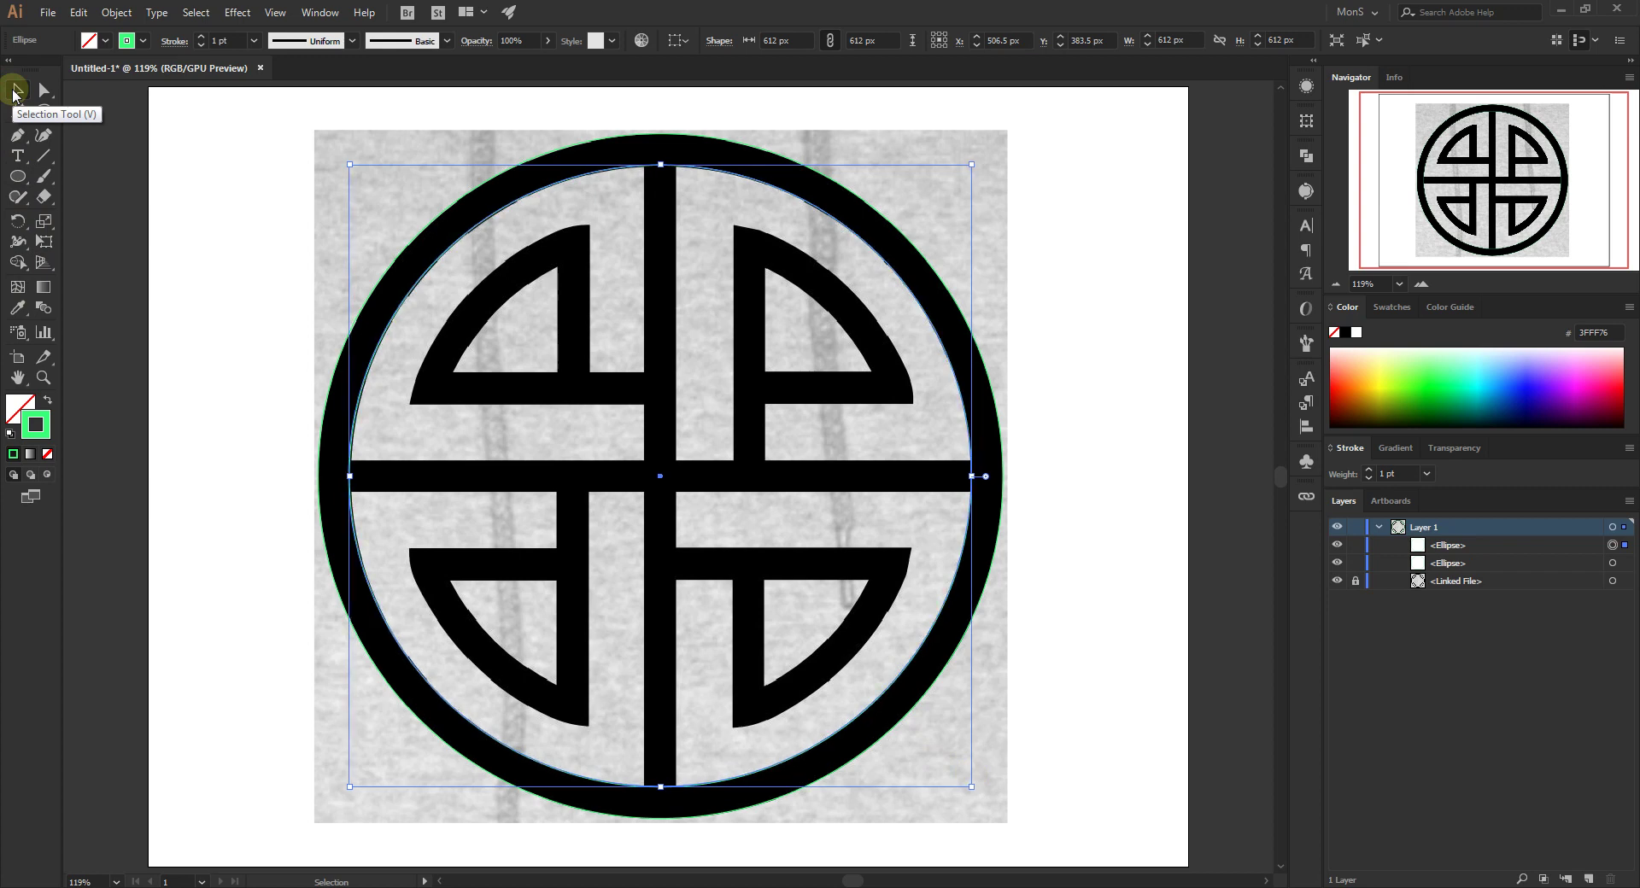
pyautogui.click(1195, 265)
# Fill both traced circles green without a stroke and remove the inner disc with Shape Builder, leaving a ring
pyautogui.moveTo(1029, 305); pyautogui.dragTo(1007, 365)
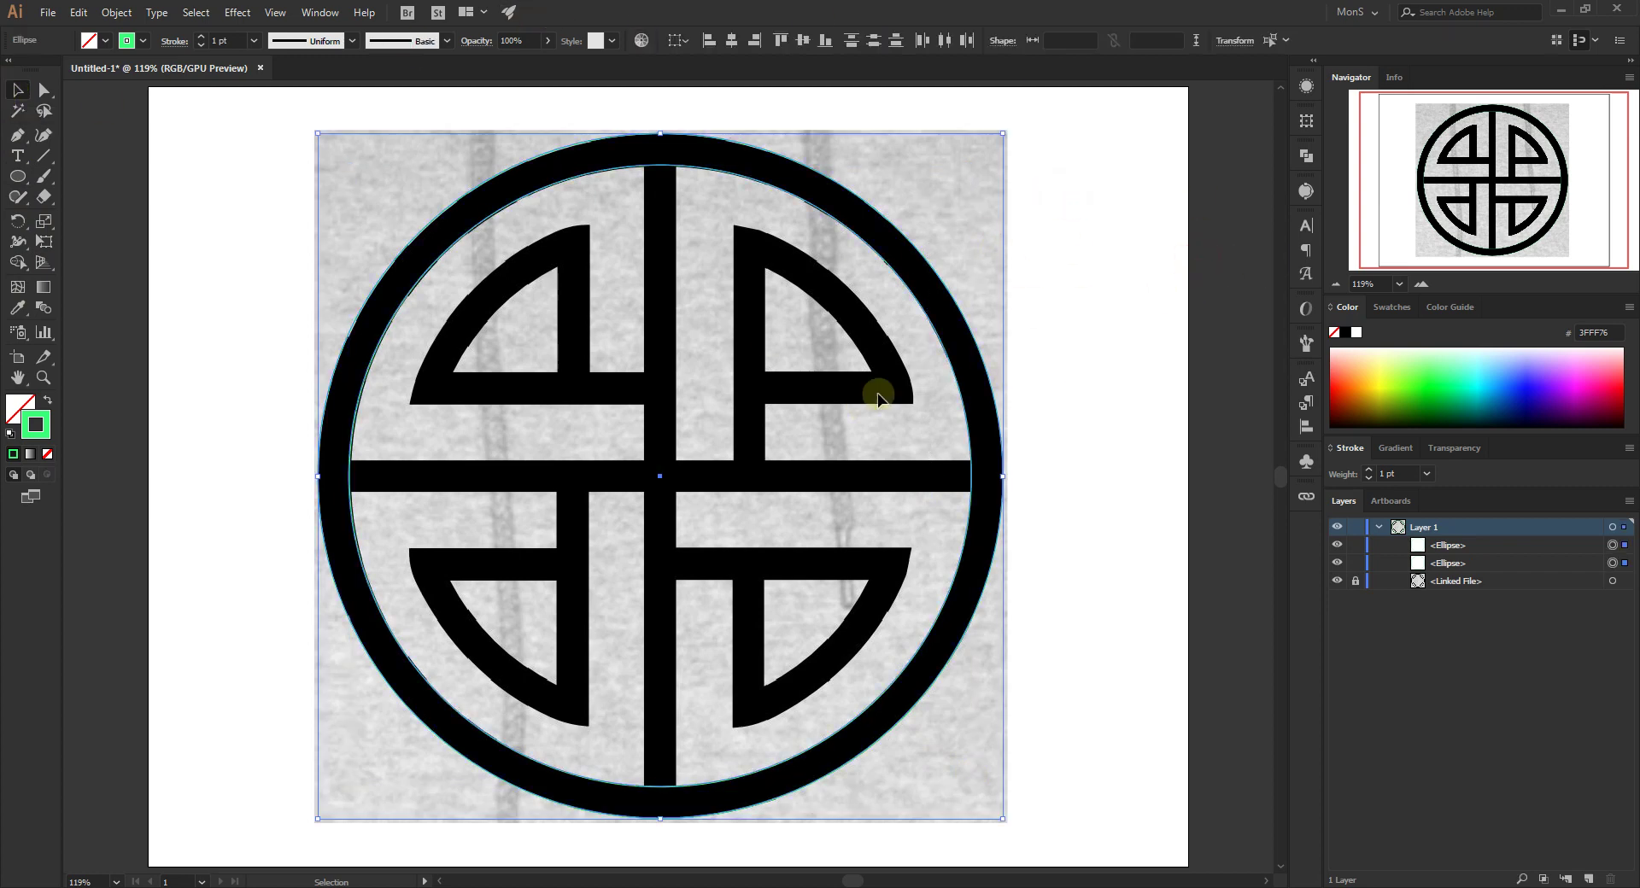
pyautogui.click(47, 399)
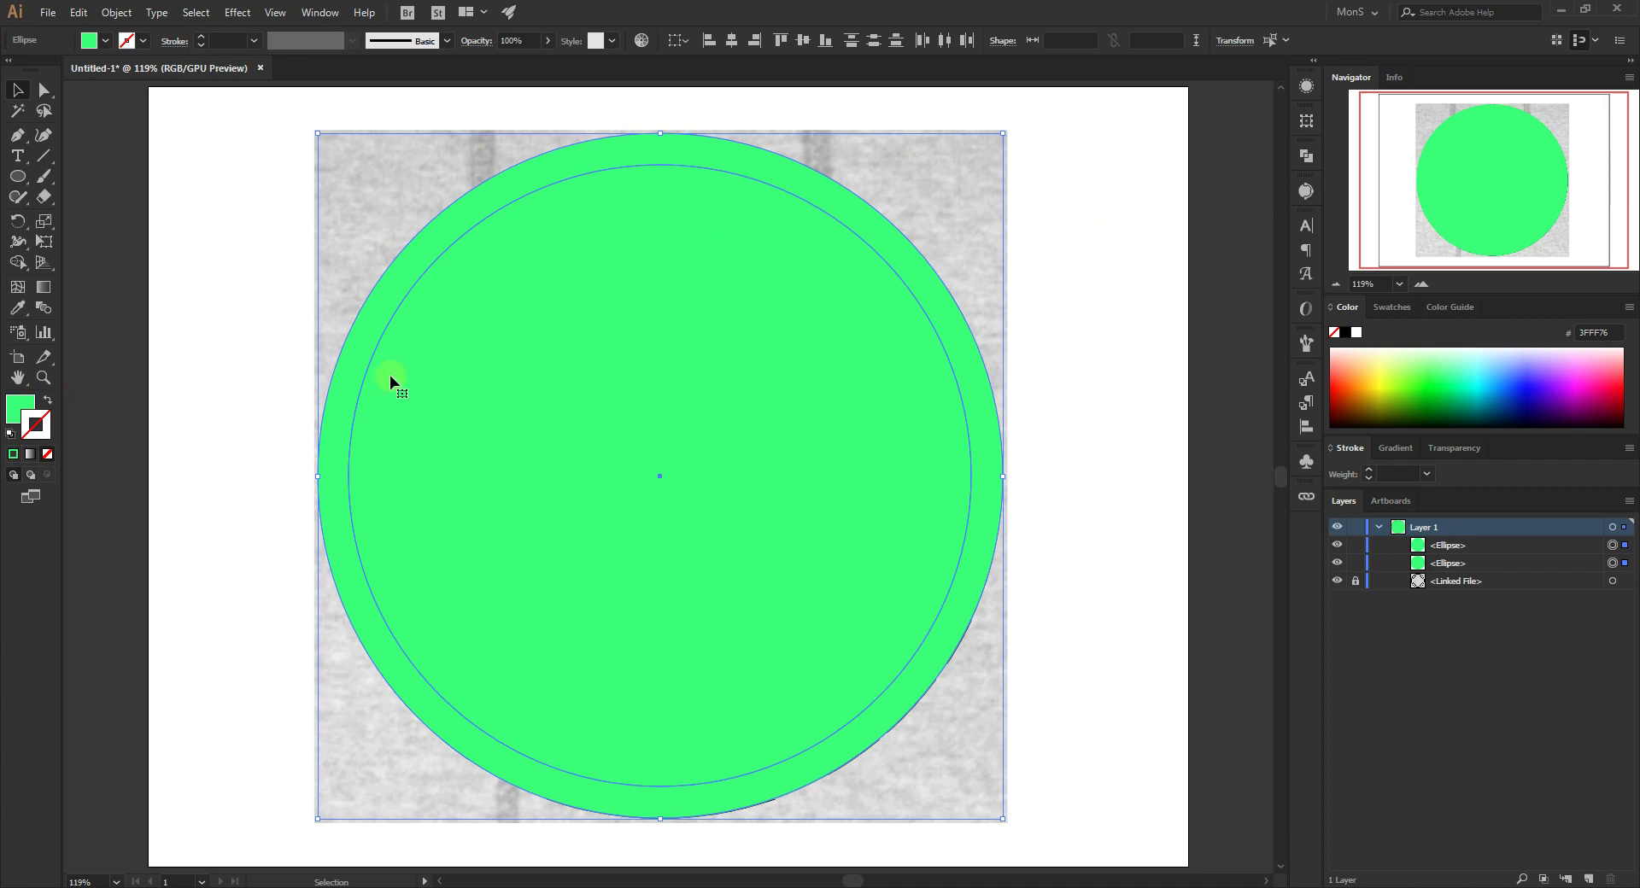
pyautogui.click(16, 262)
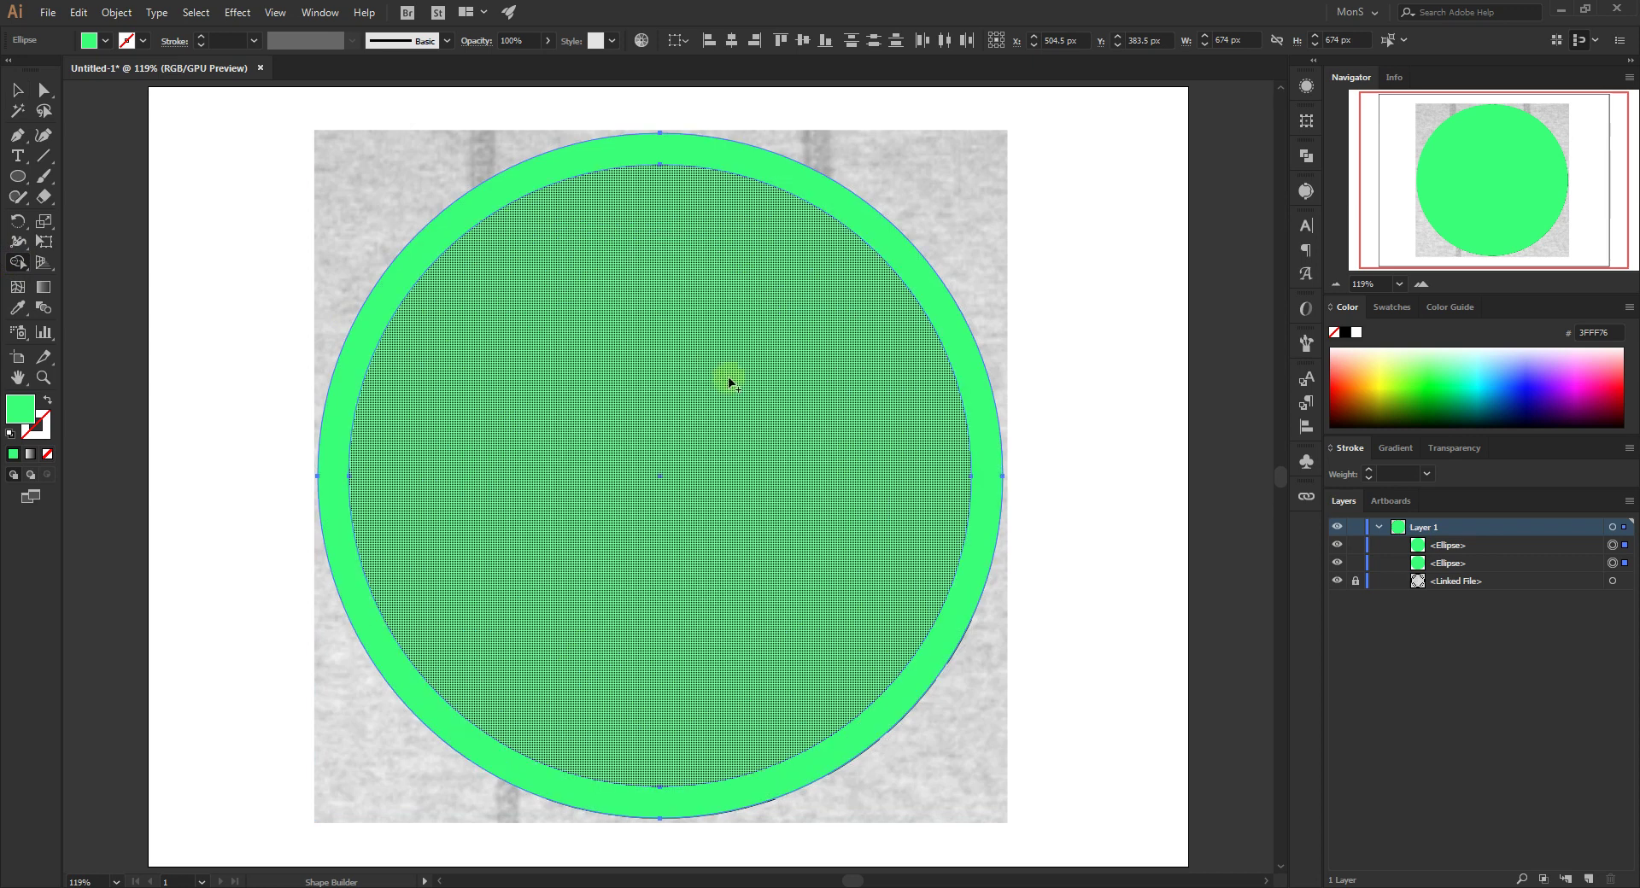
pyautogui.keyDown('alt'); pyautogui.click(718, 430); pyautogui.keyUp('alt')
pyautogui.click(16, 90)
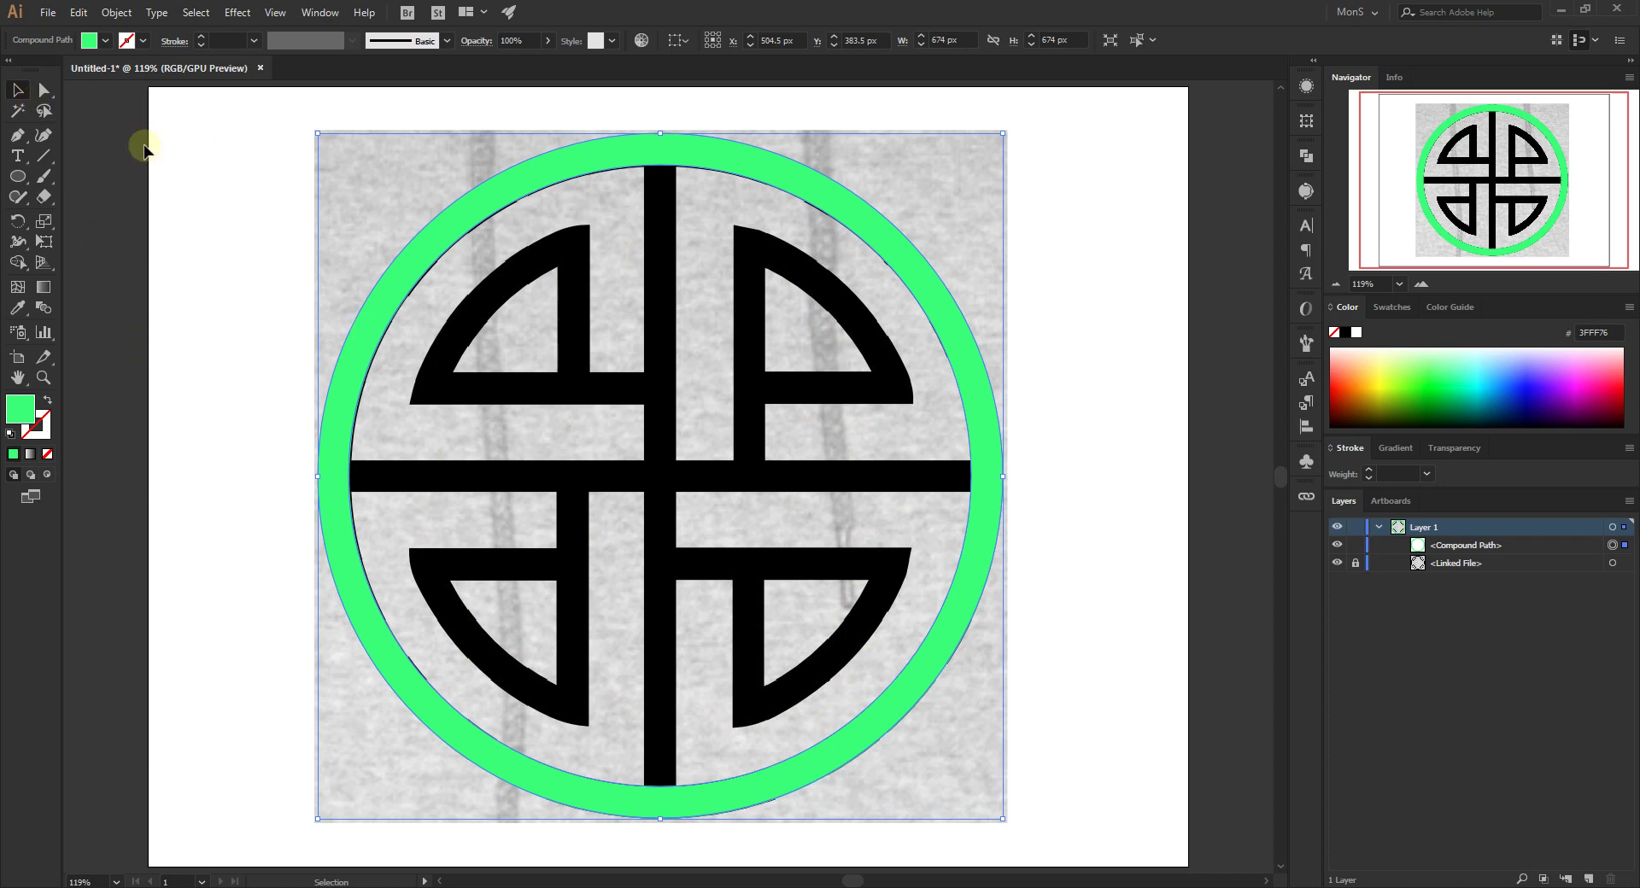
pyautogui.click(192, 159)
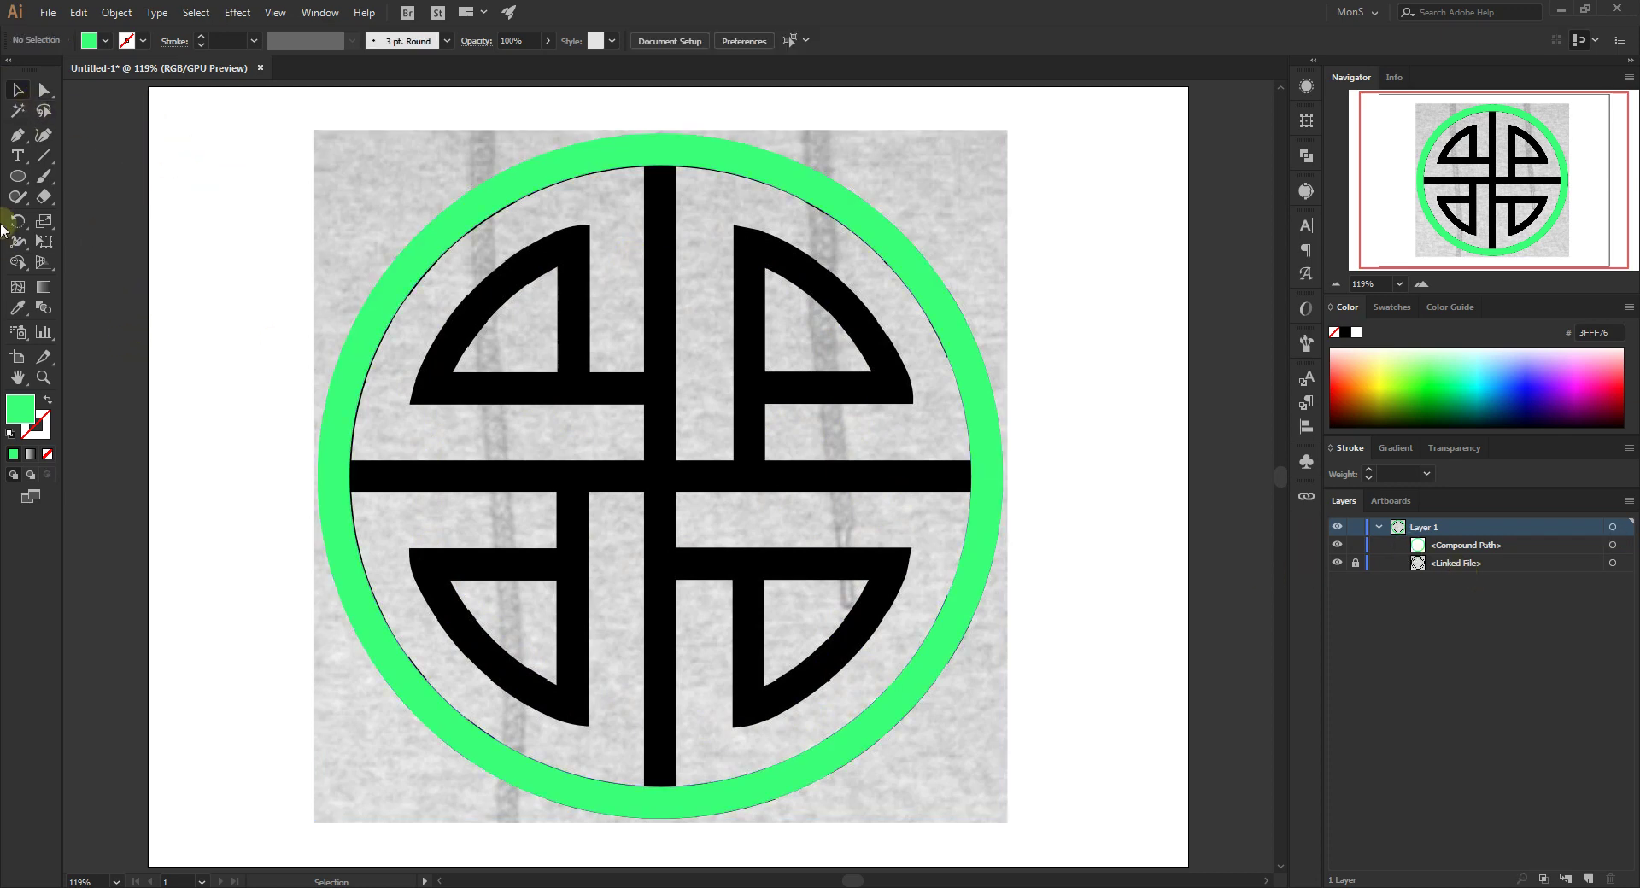
# Draw an unfilled, green-stroked circle about 520 px wide over the outer edges of the four inner arcs, nudged 2 px right
pyautogui.click(17, 176)
pyautogui.moveTo(660, 477); pyautogui.dragTo(907, 740)
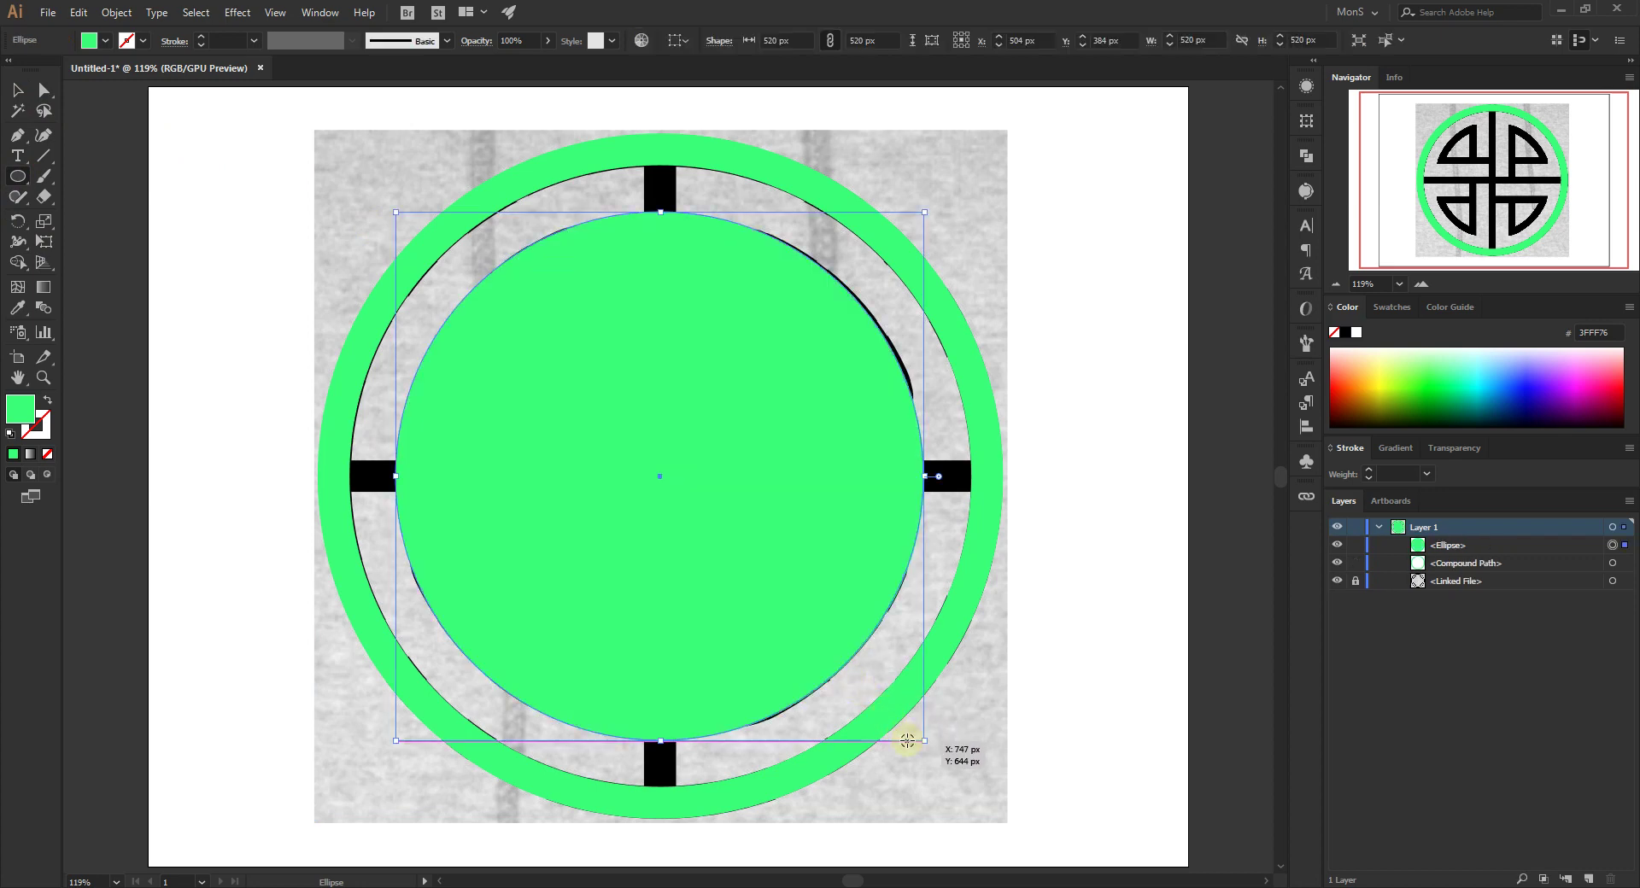
pyautogui.click(48, 400)
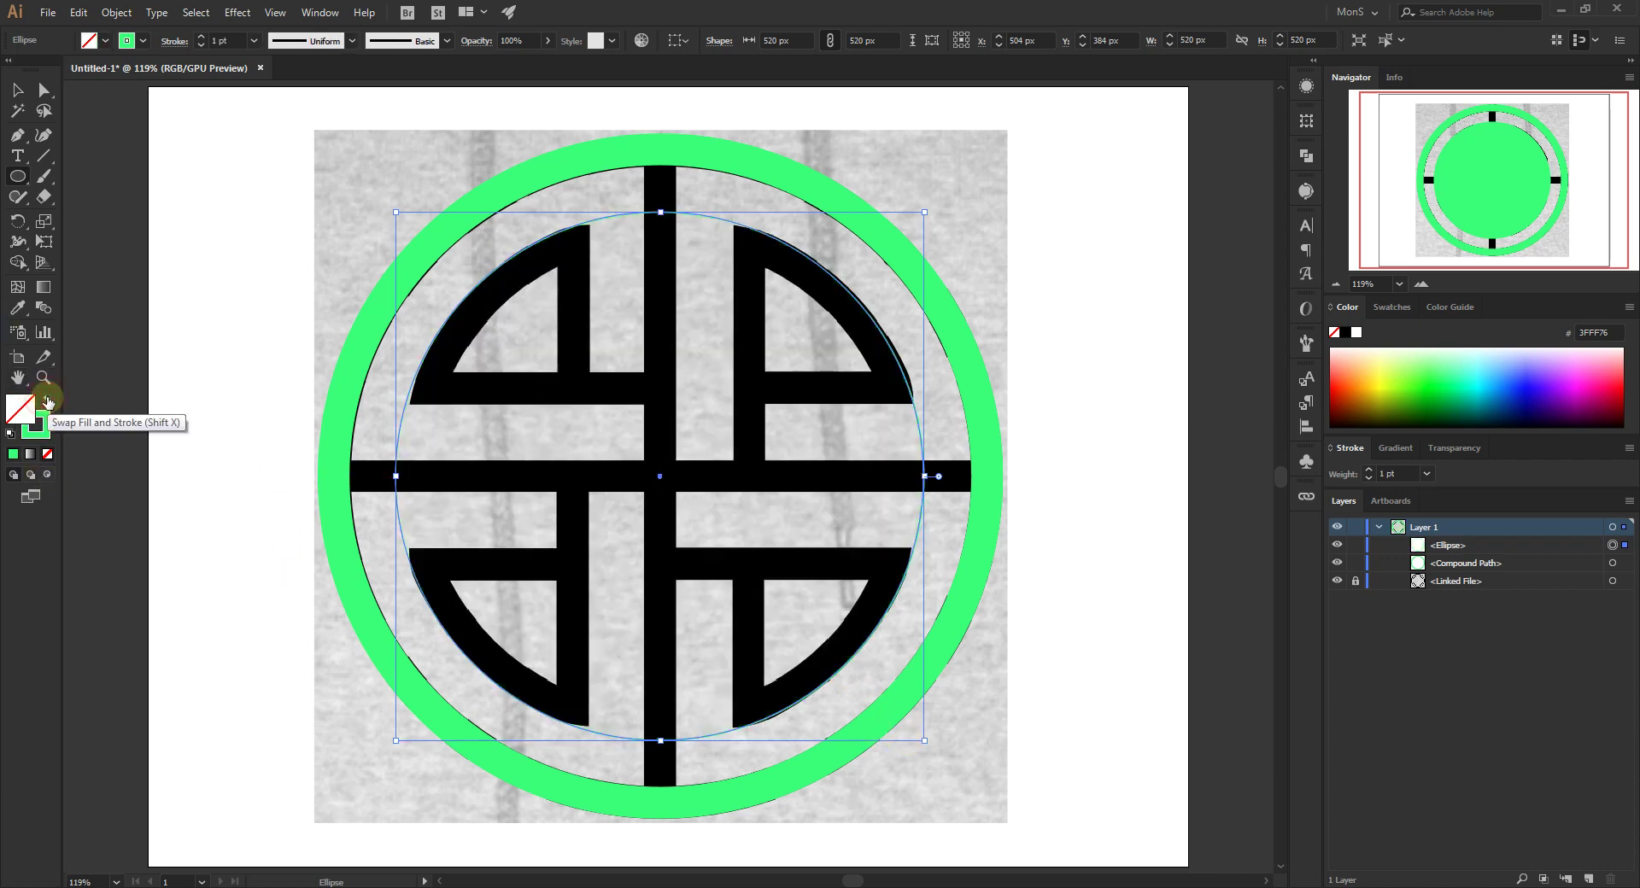
pyautogui.press('Right')
pyautogui.press('Right')
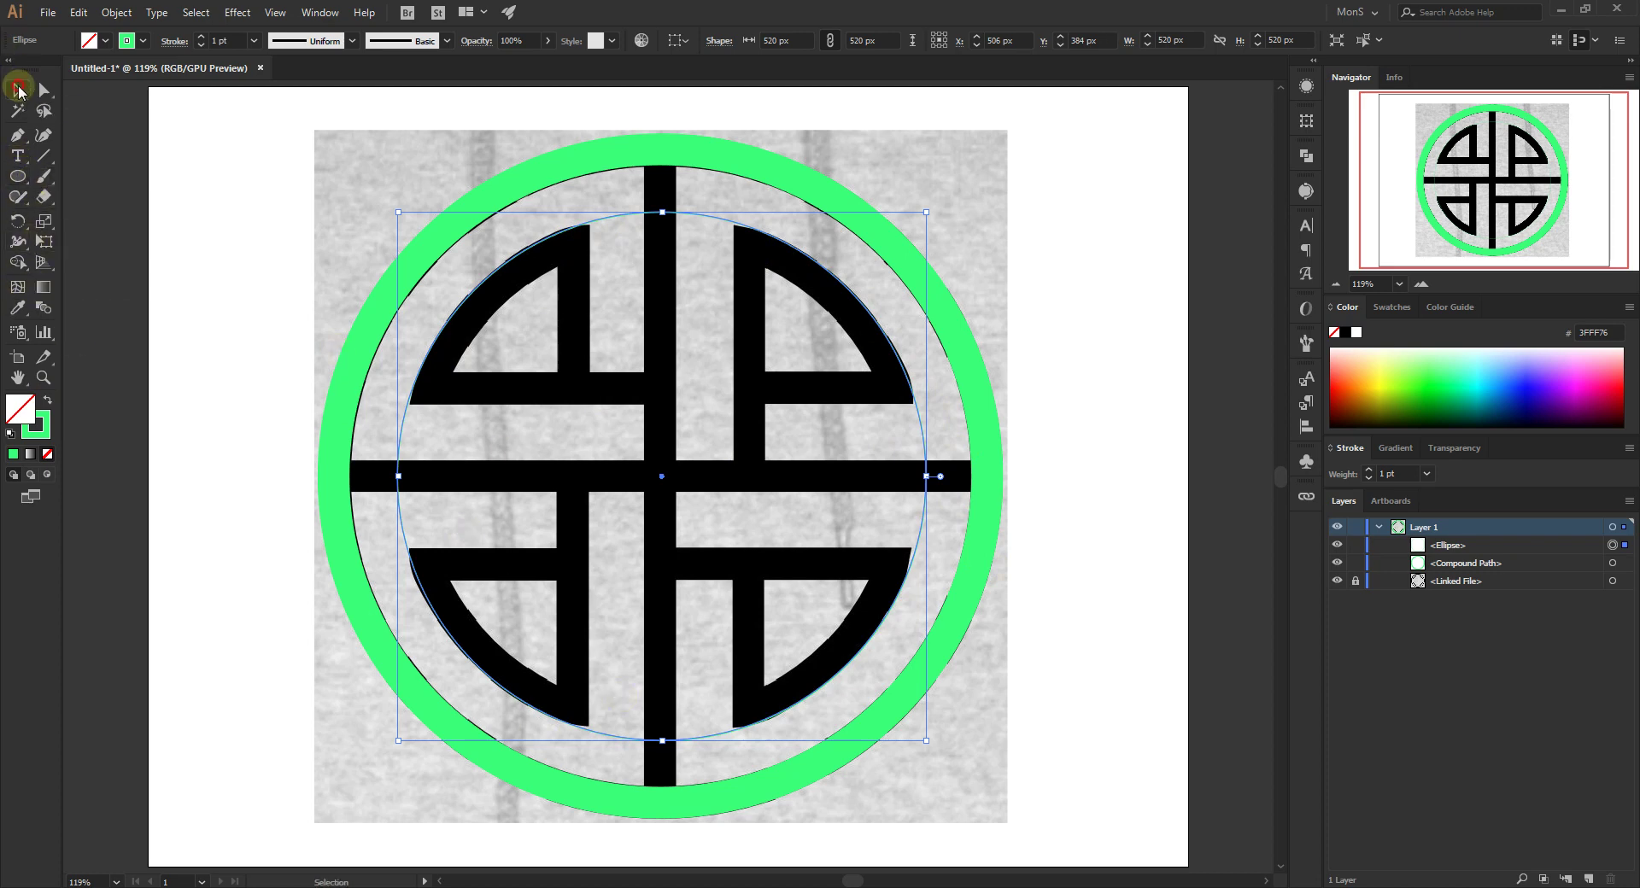
pyautogui.click(17, 89)
pyautogui.click(274, 190)
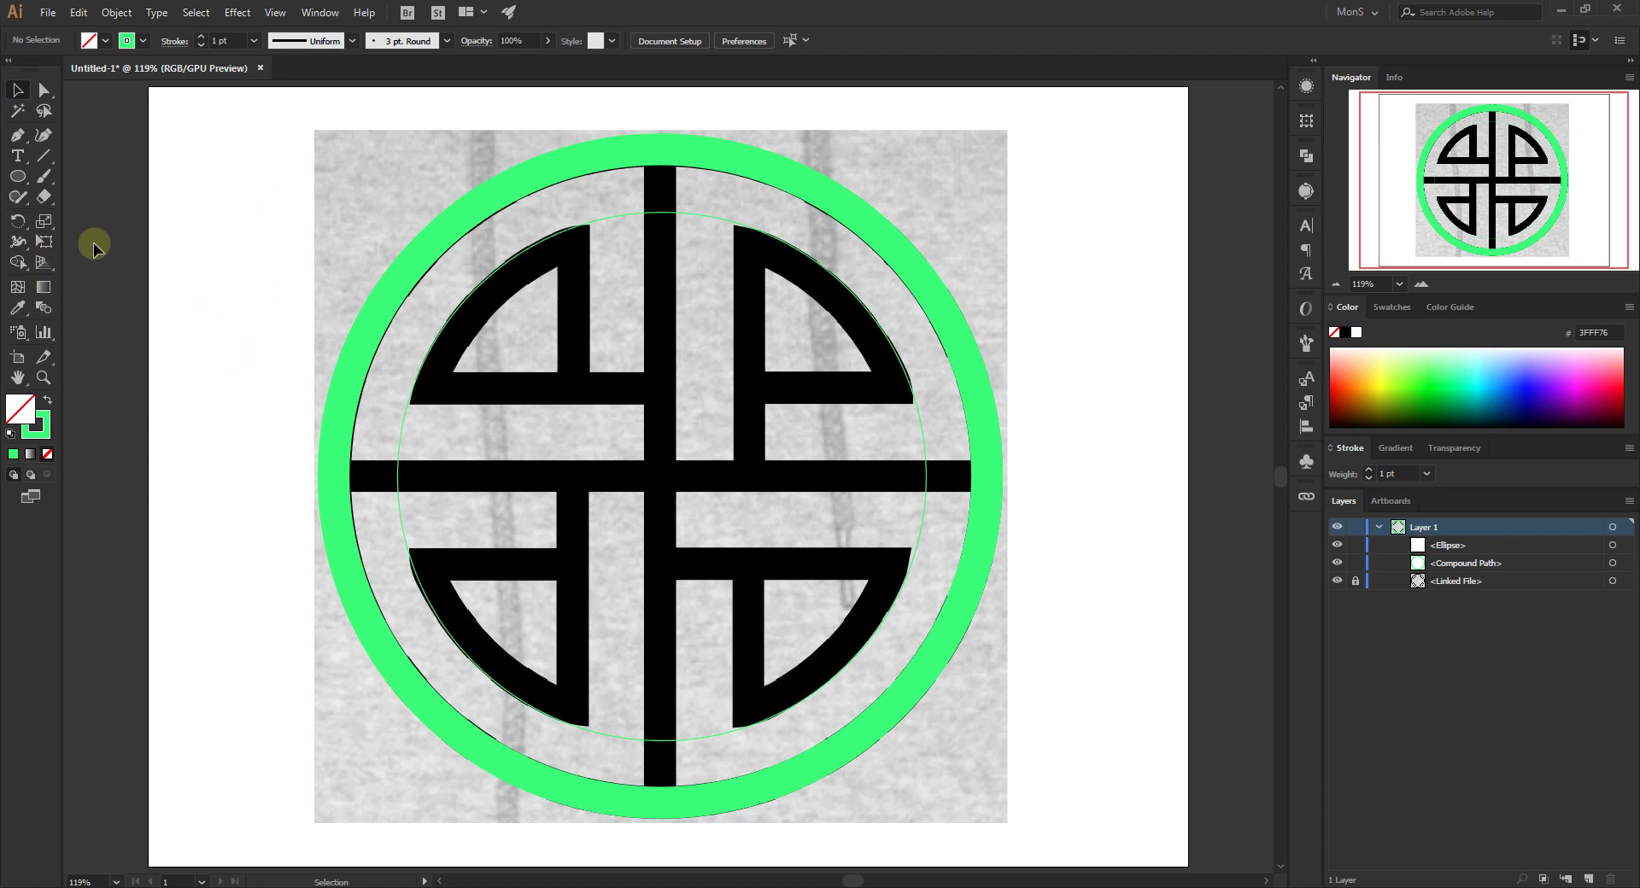
# Draw a concentric circle about 460 px wide that traces the inner edges of the four arcs
pyautogui.click(17, 176)
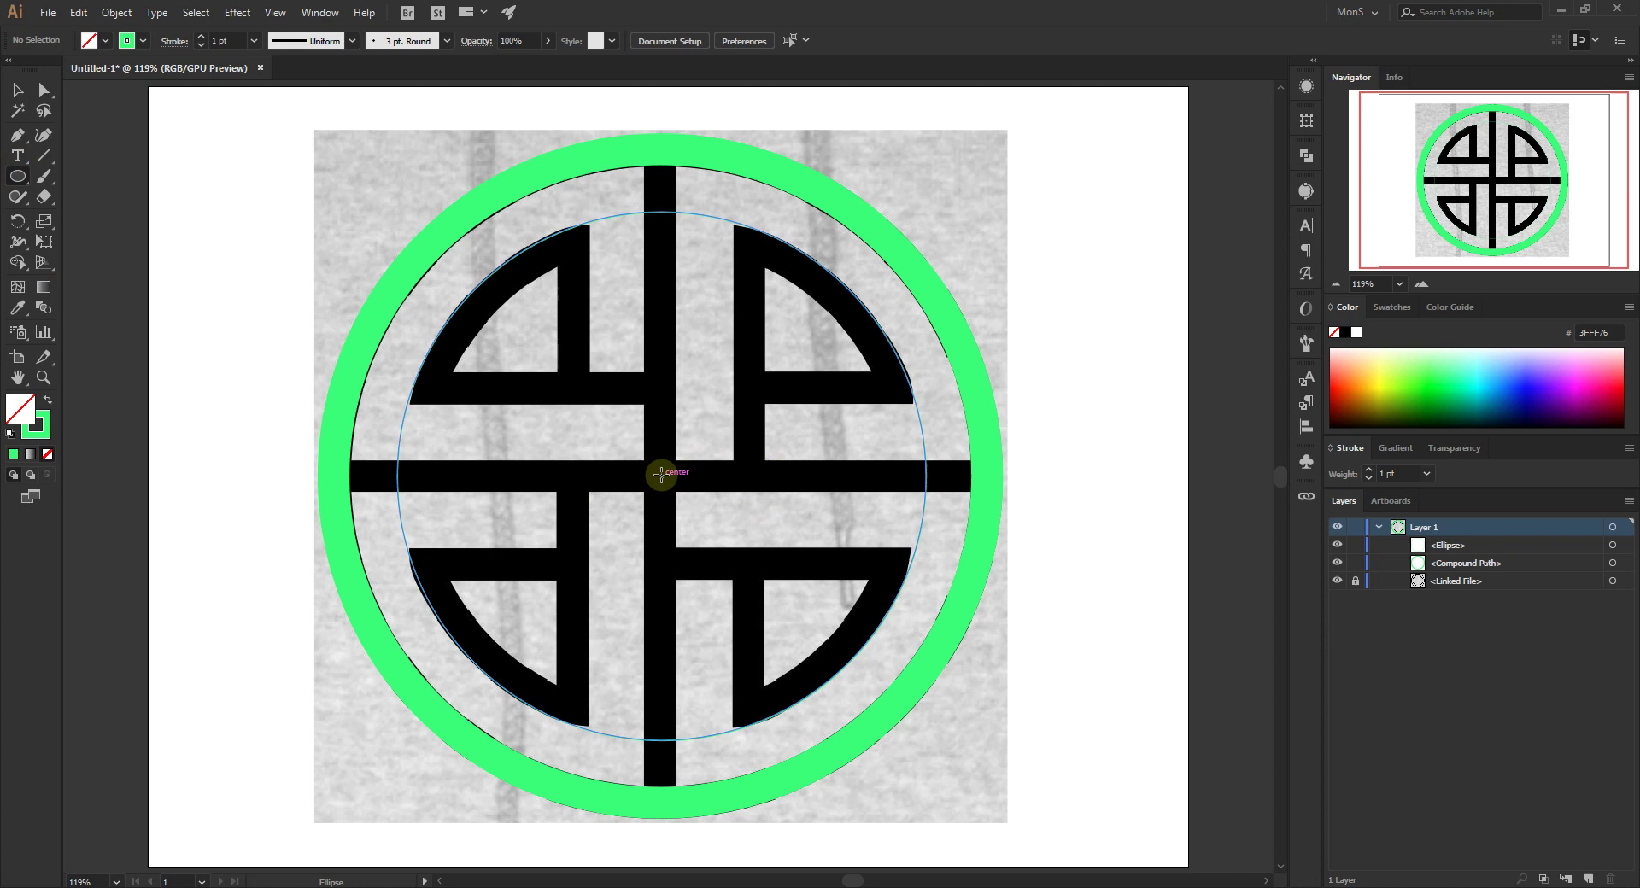
pyautogui.moveTo(662, 475); pyautogui.dragTo(839, 711)
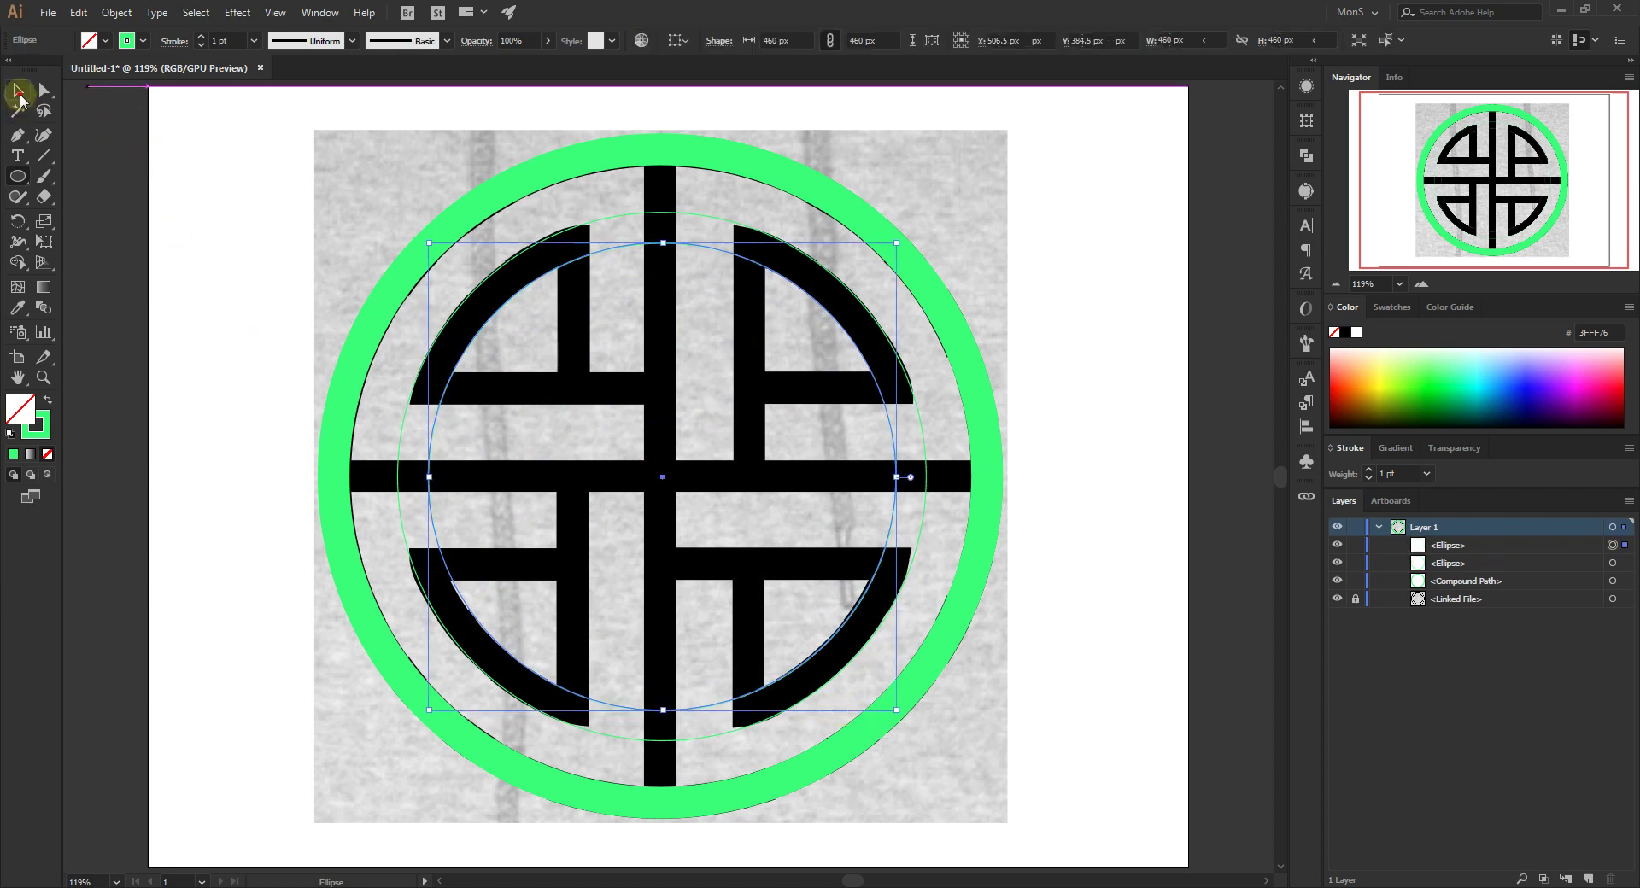
pyautogui.click(18, 92)
pyautogui.press('Left')
pyautogui.press('Left')
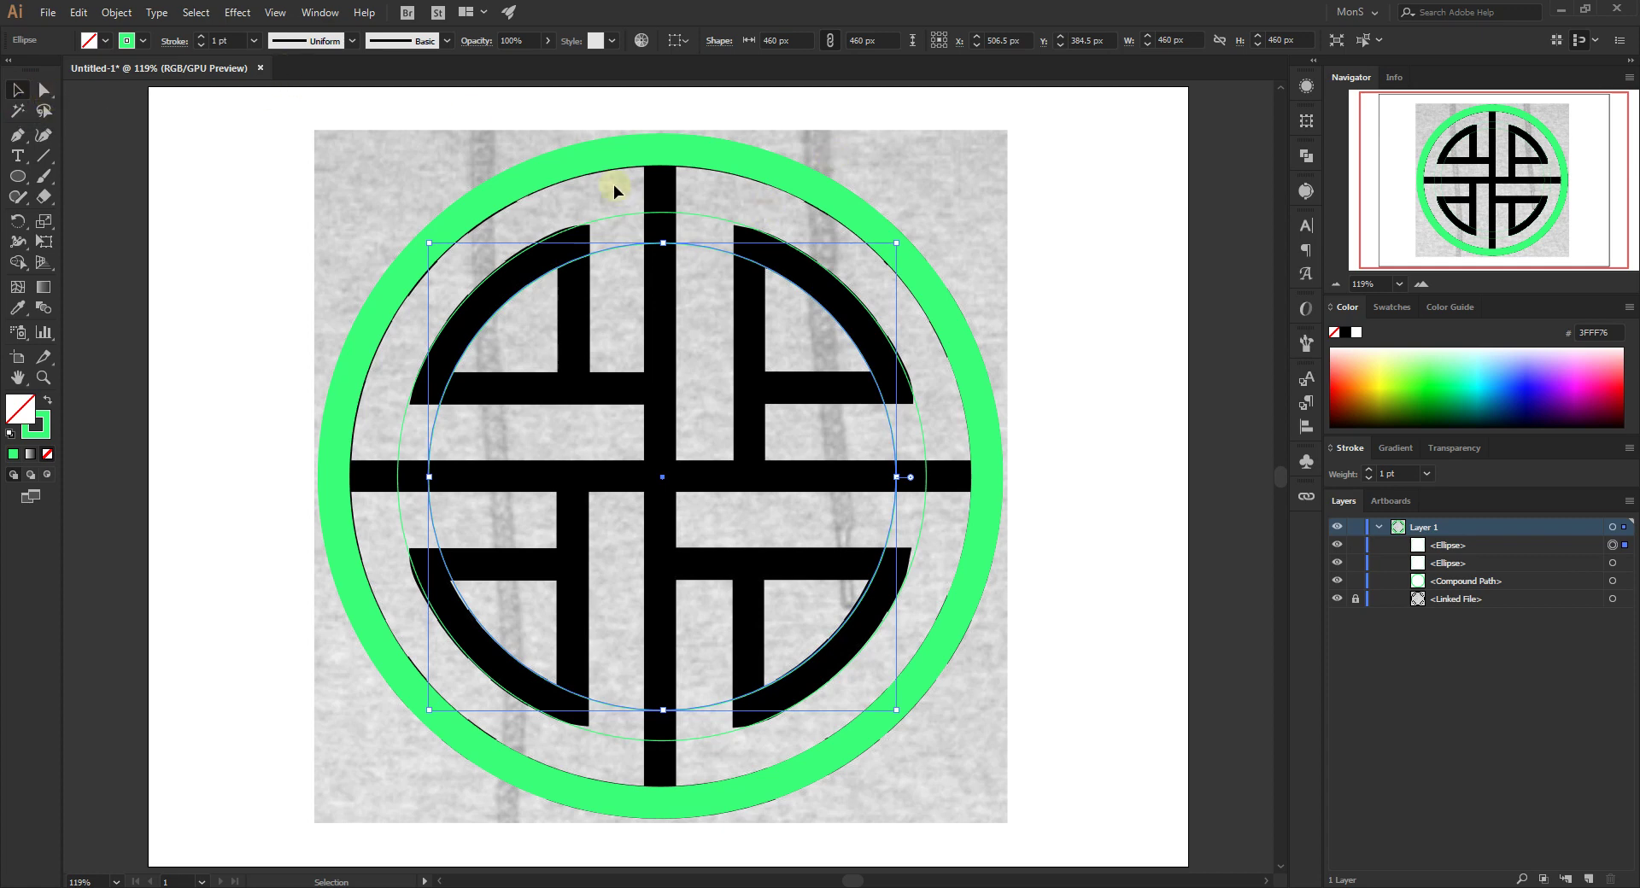
# Fill the 520 px and 460 px circles green without a stroke and cut out the inner disc with Shape Builder
pyautogui.keyDown('shift'); pyautogui.click(658, 214); pyautogui.keyUp('shift')
pyautogui.click(47, 402)
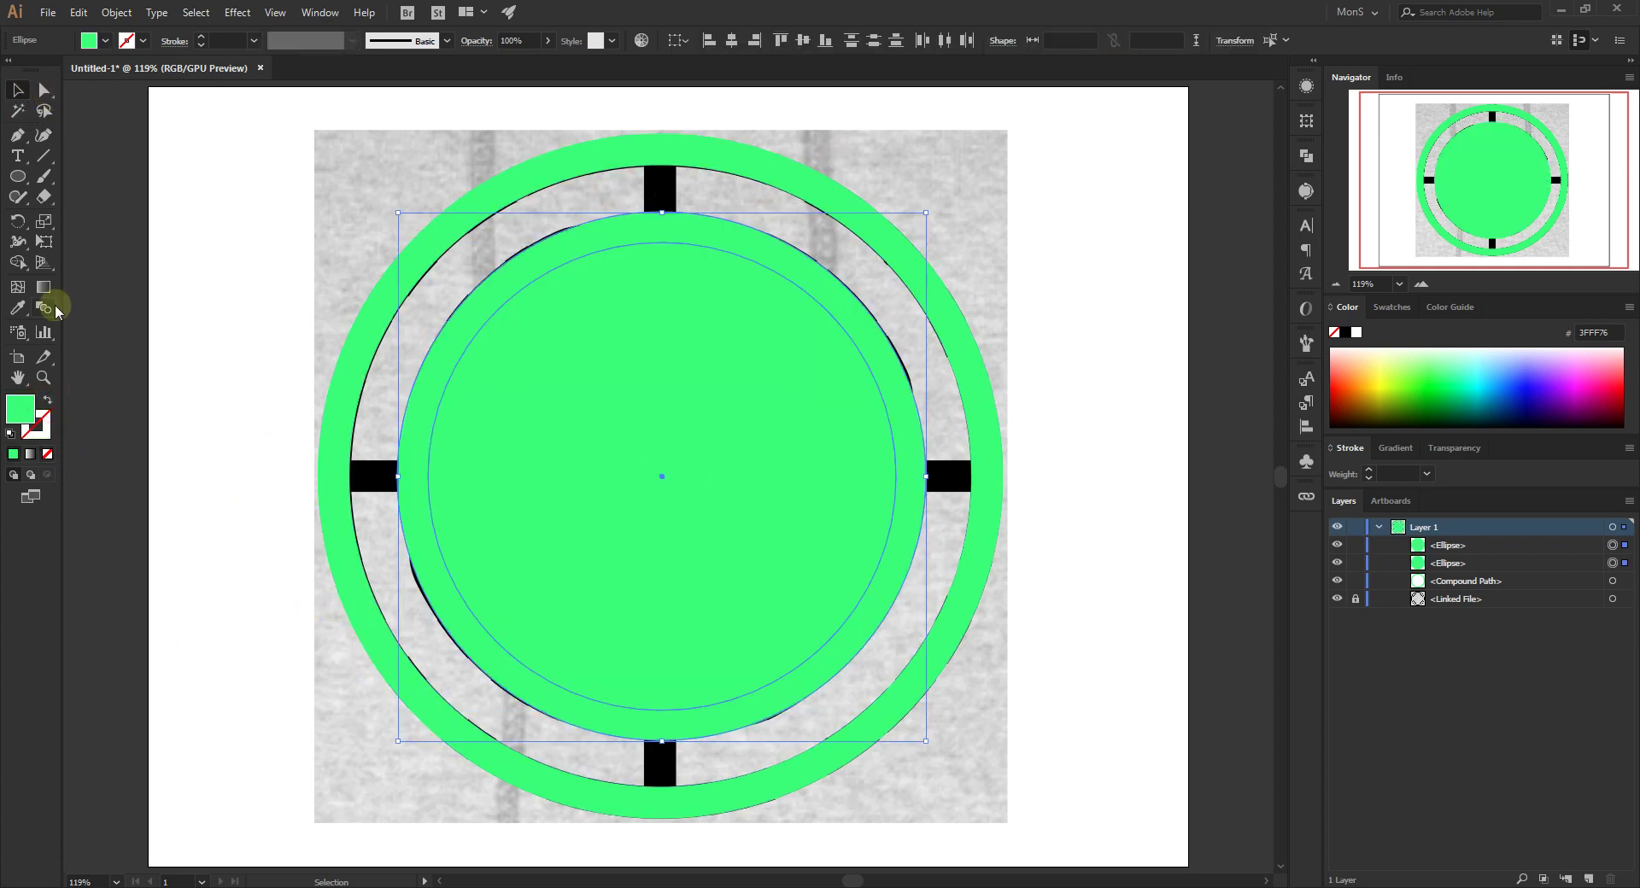
pyautogui.click(18, 262)
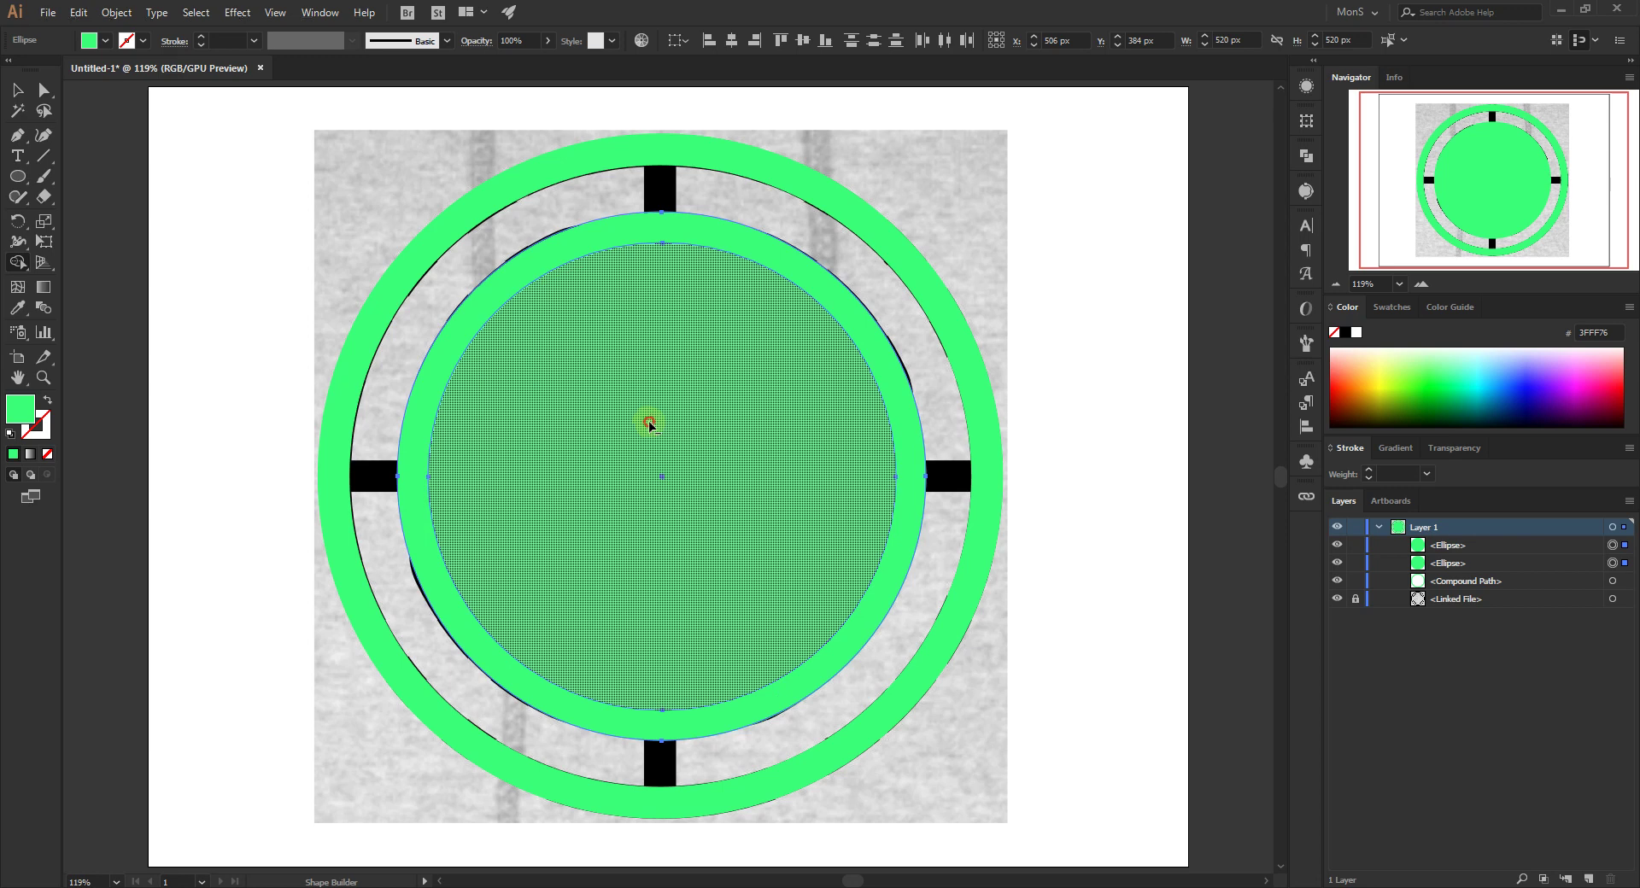
pyautogui.keyDown('alt'); pyautogui.click(649, 423); pyautogui.keyUp('alt')
pyautogui.click(17, 89)
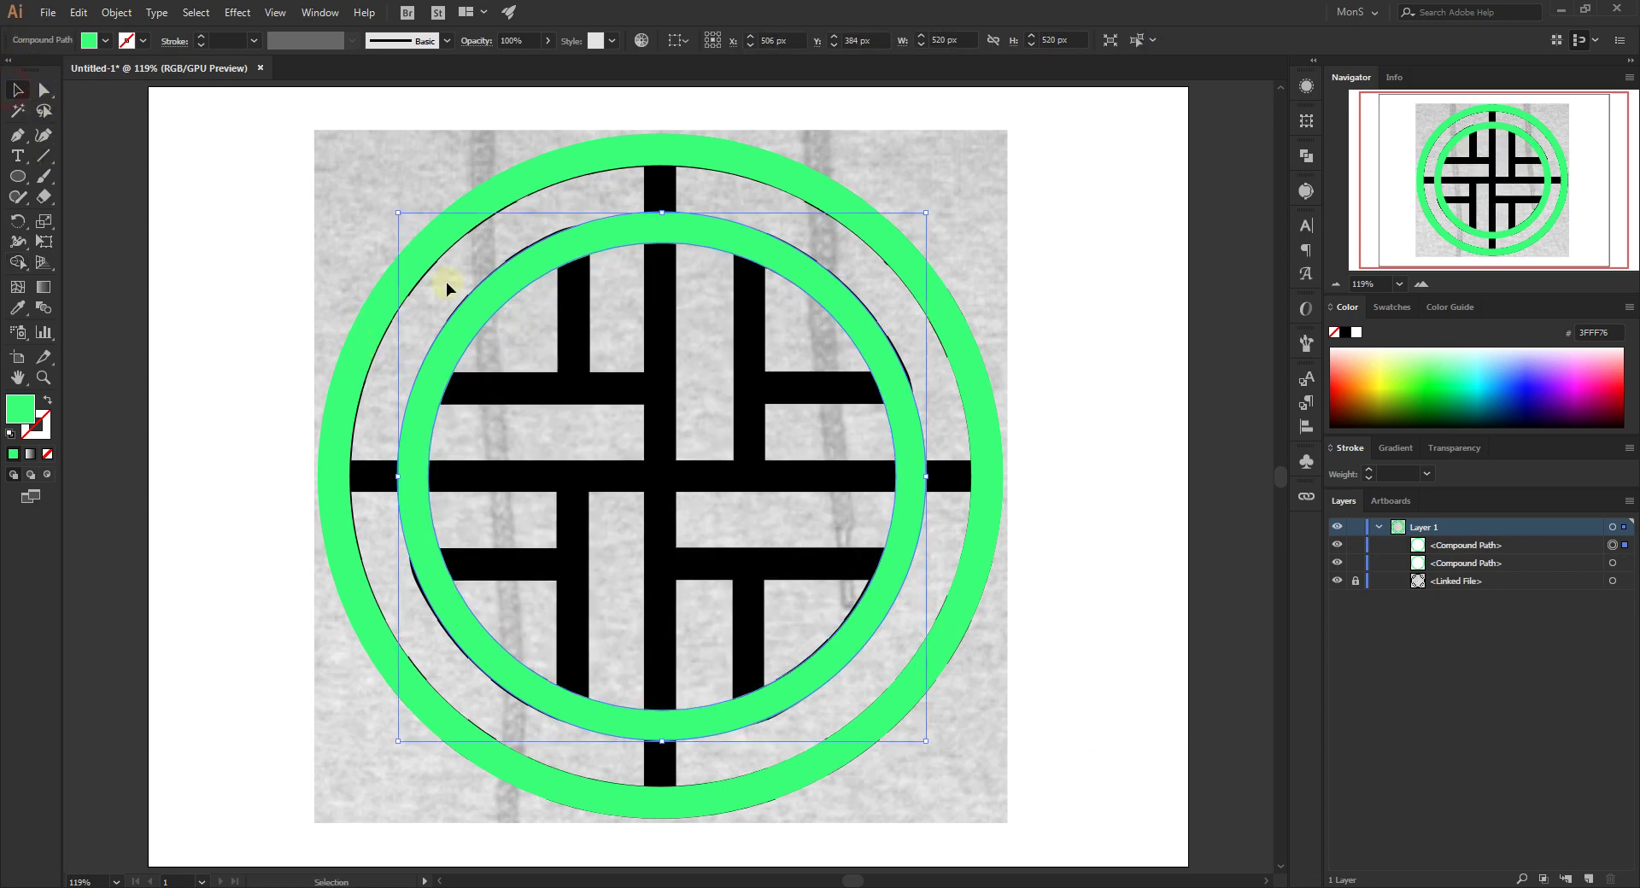
# Select the outer and inner rings in turn to inspect them as separate objects, and clear the selection
pyautogui.moveTo(1125, 294); pyautogui.dragTo(845, 282)
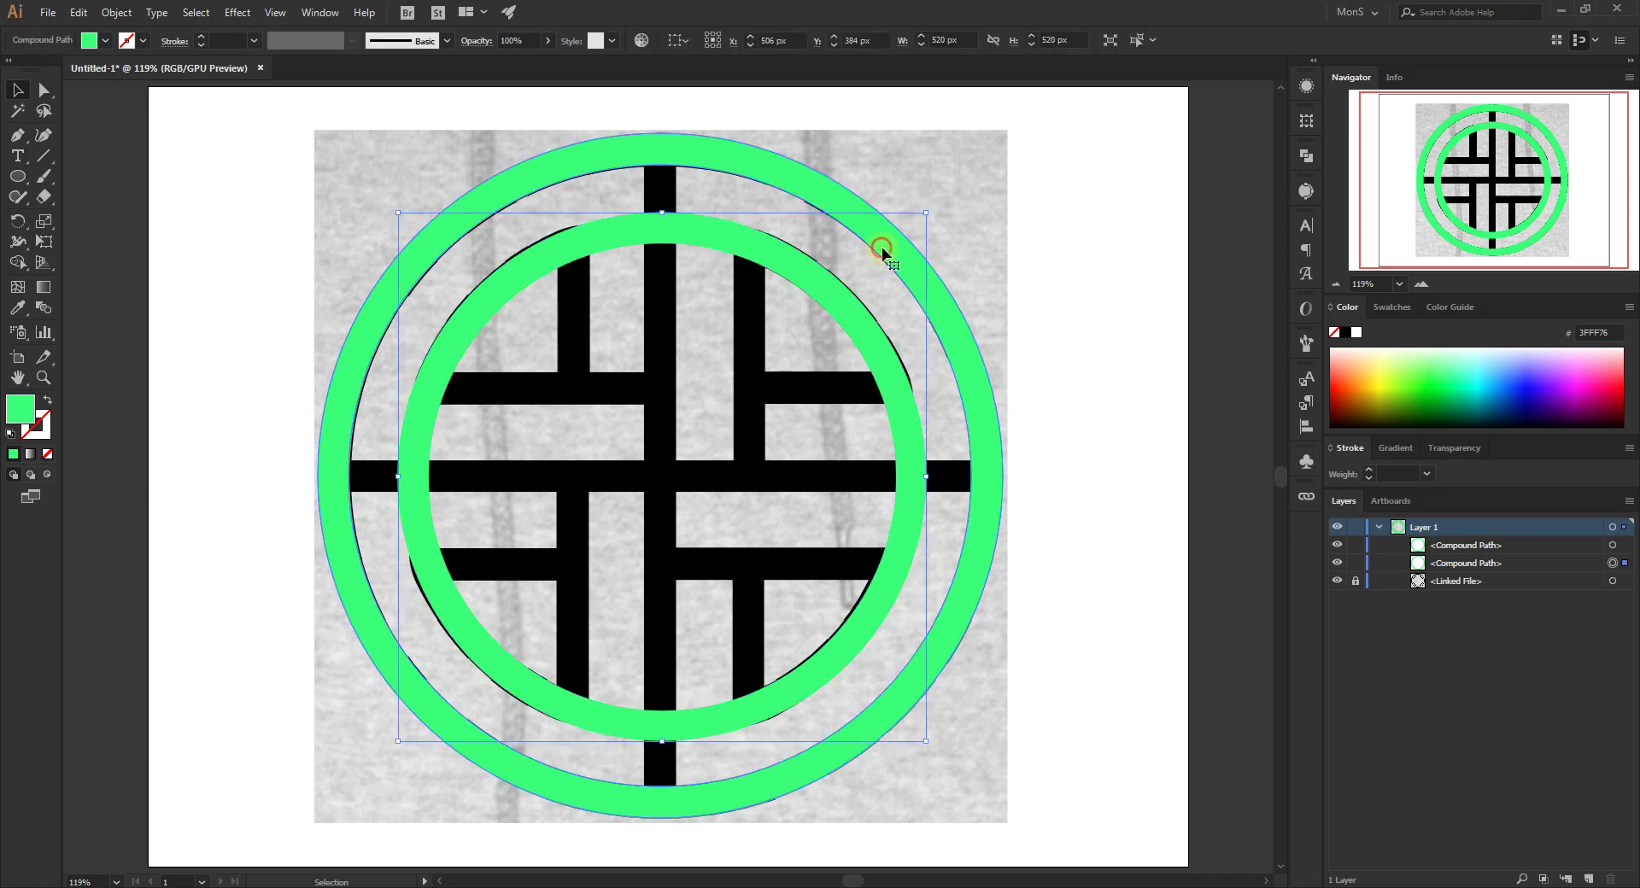
pyautogui.click(827, 304)
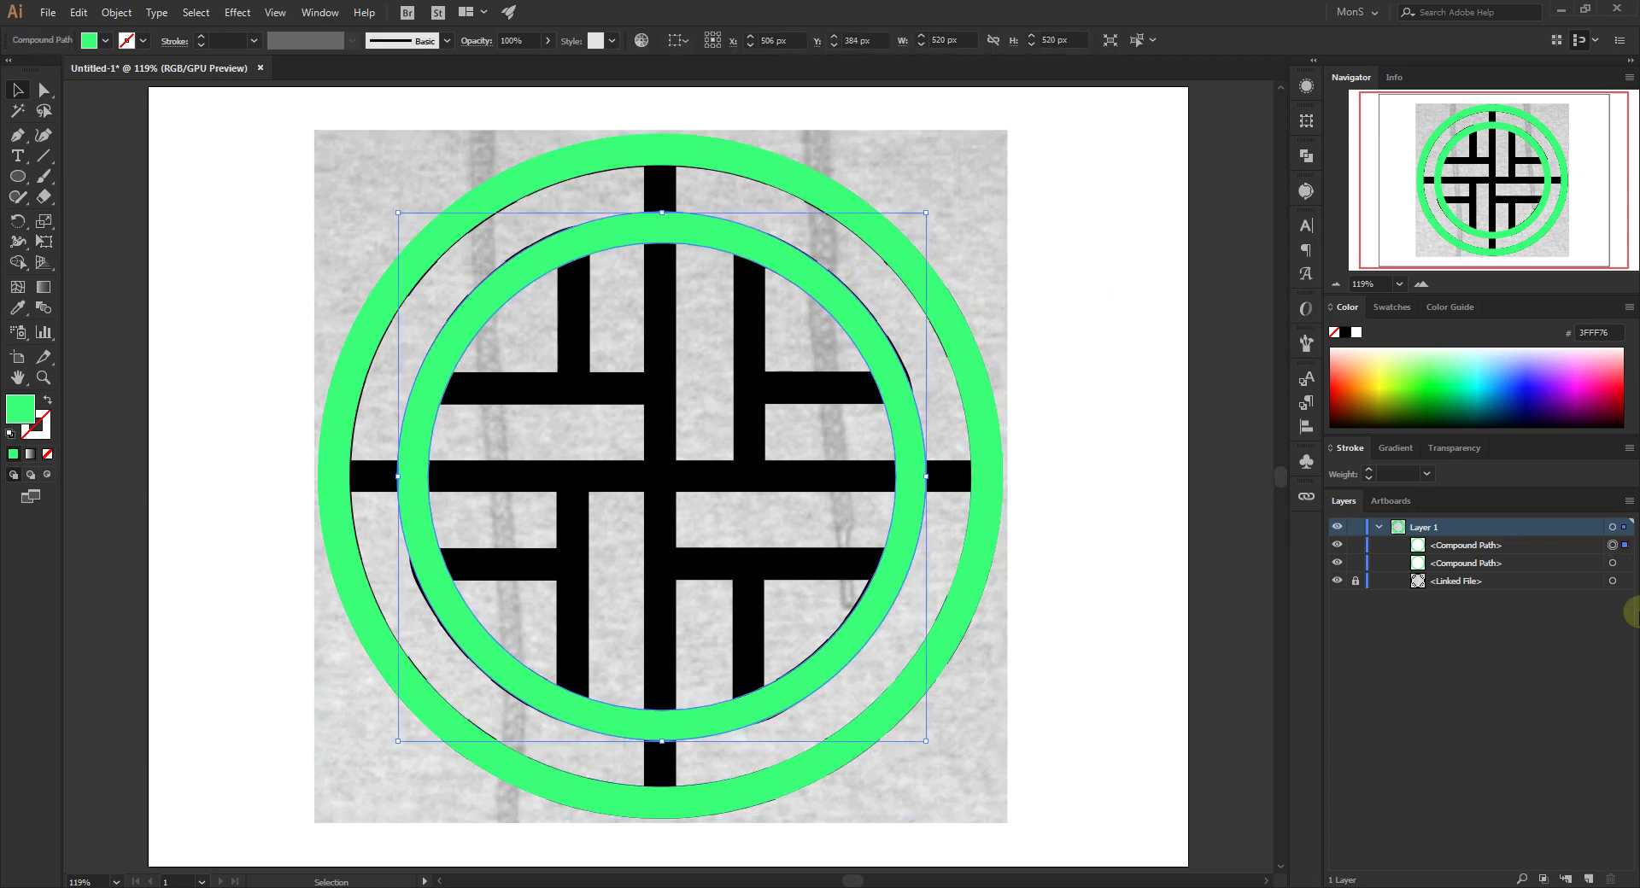
pyautogui.click(1530, 545)
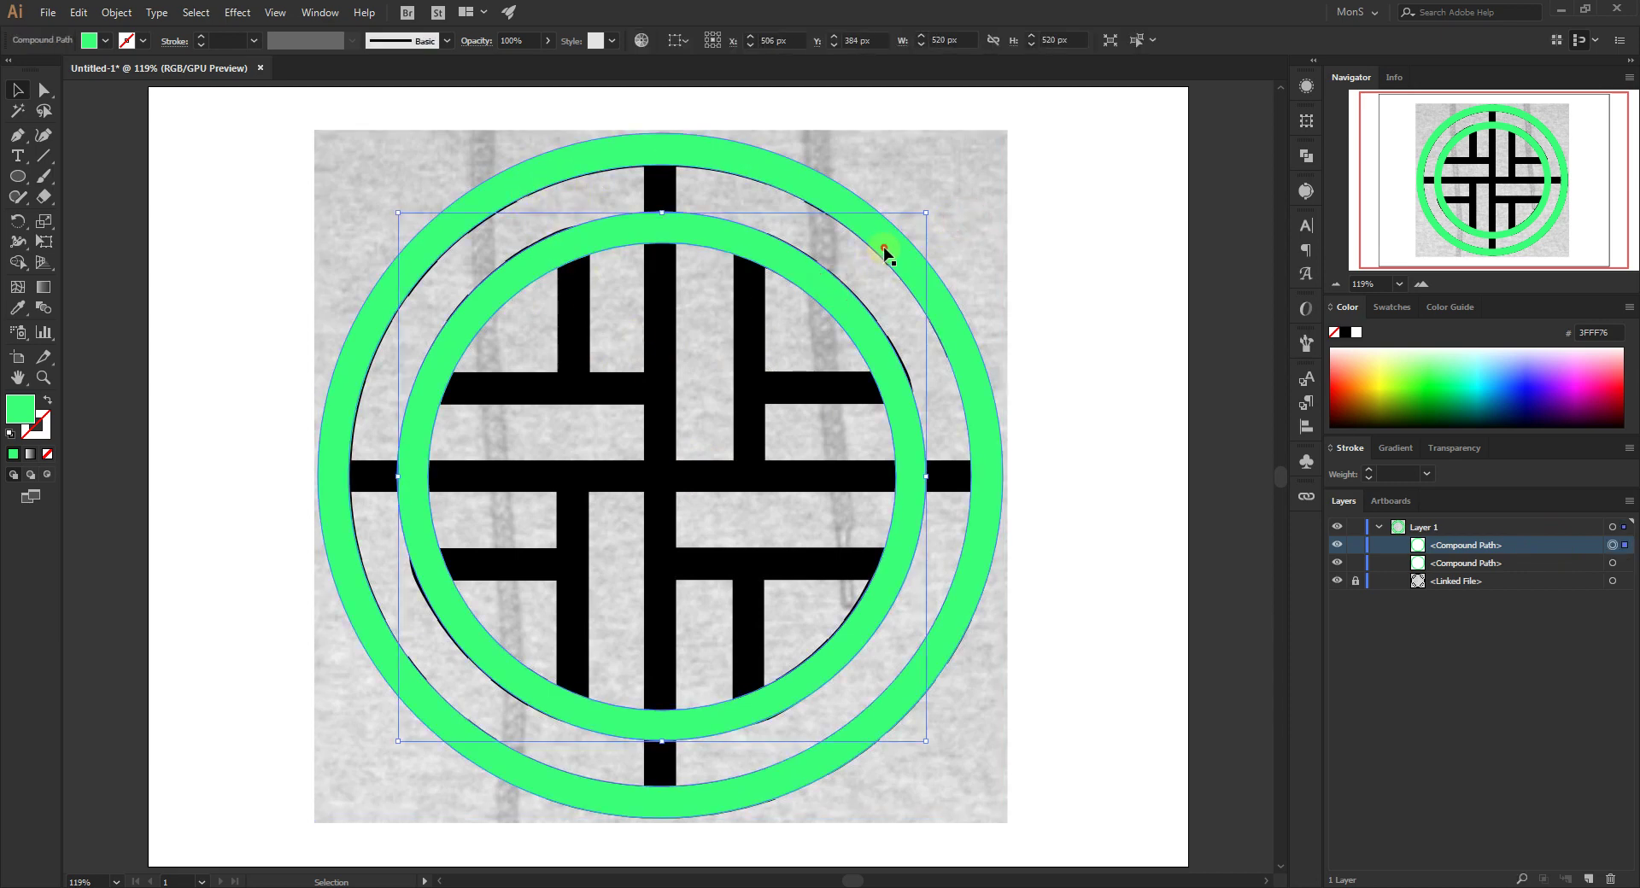
pyautogui.click(832, 290)
pyautogui.click(846, 320)
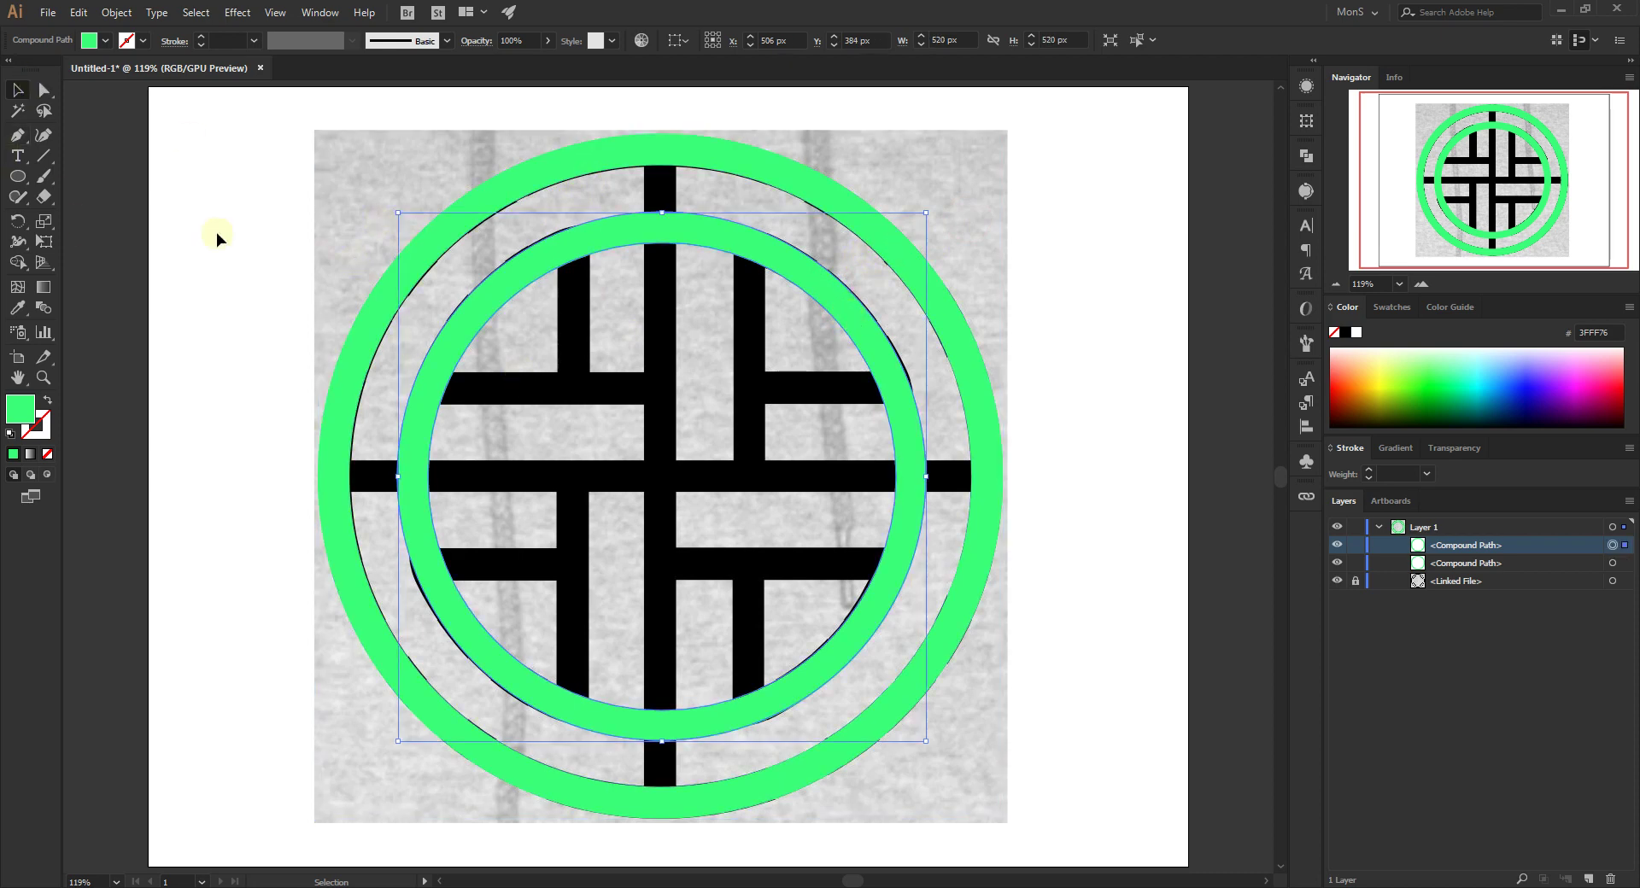
pyautogui.click(145, 210)
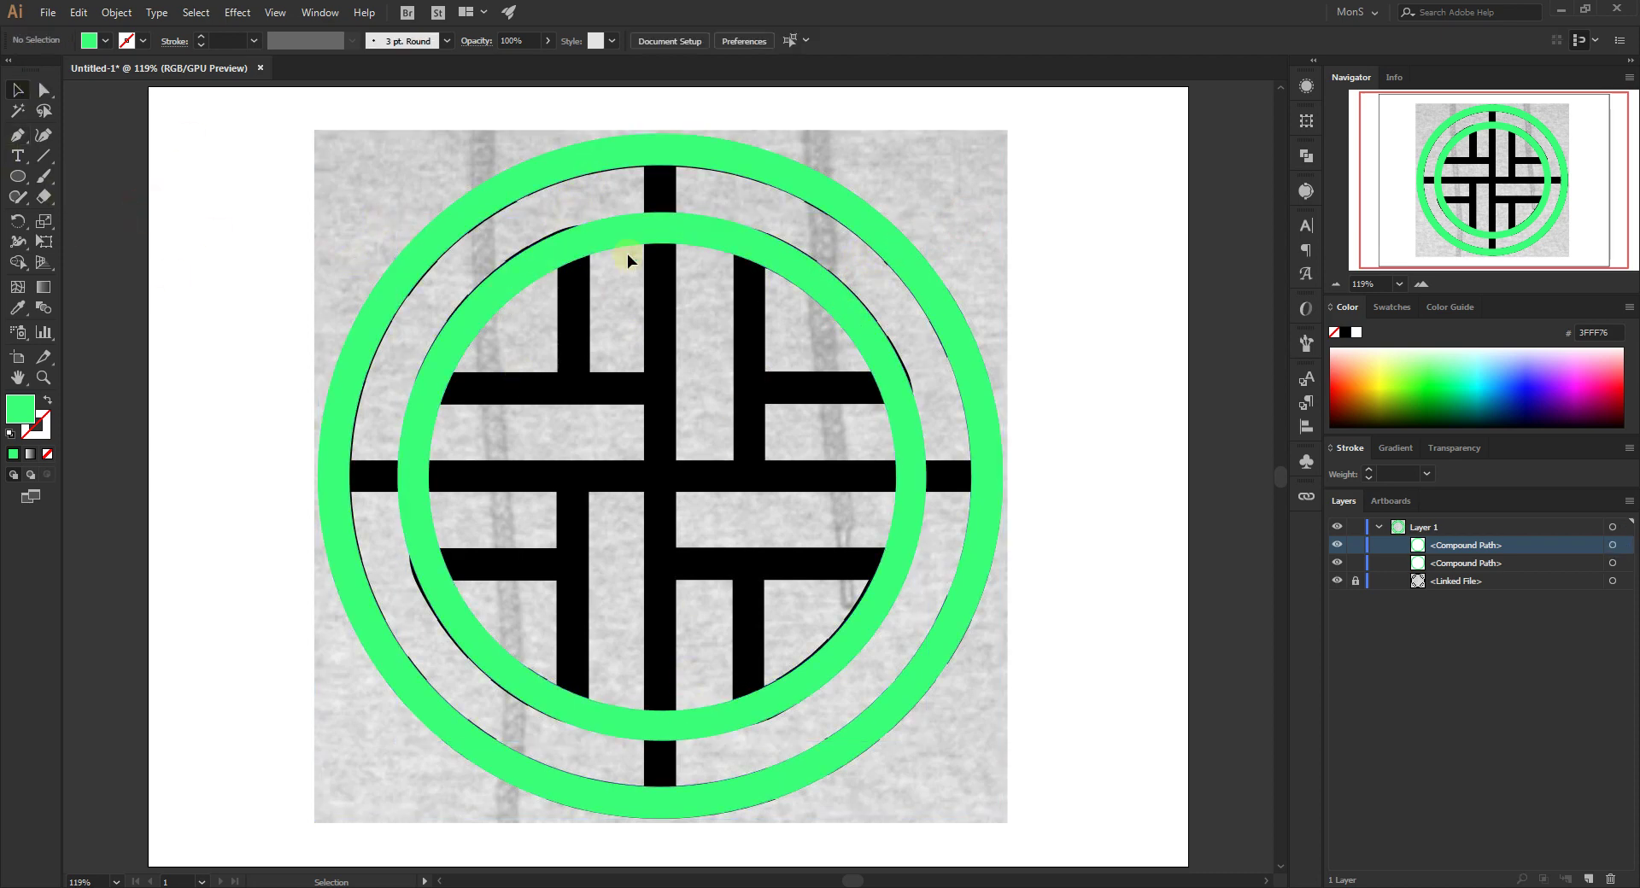
# Check again that the outer and inner green rings select independently, and deselect them
pyautogui.click(848, 302)
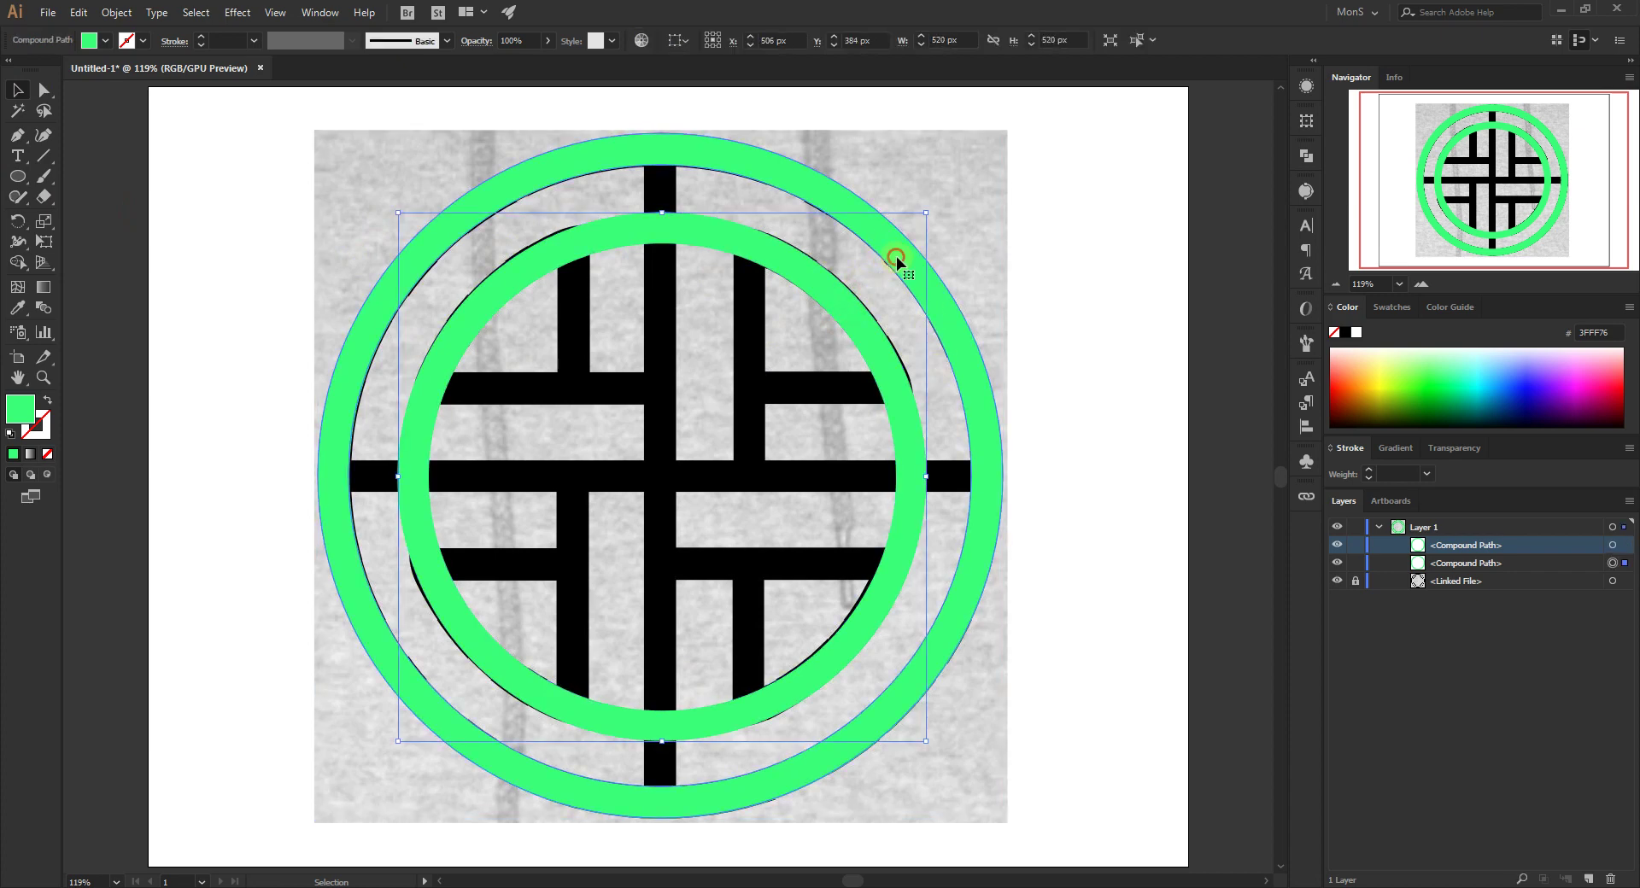
pyautogui.click(907, 278)
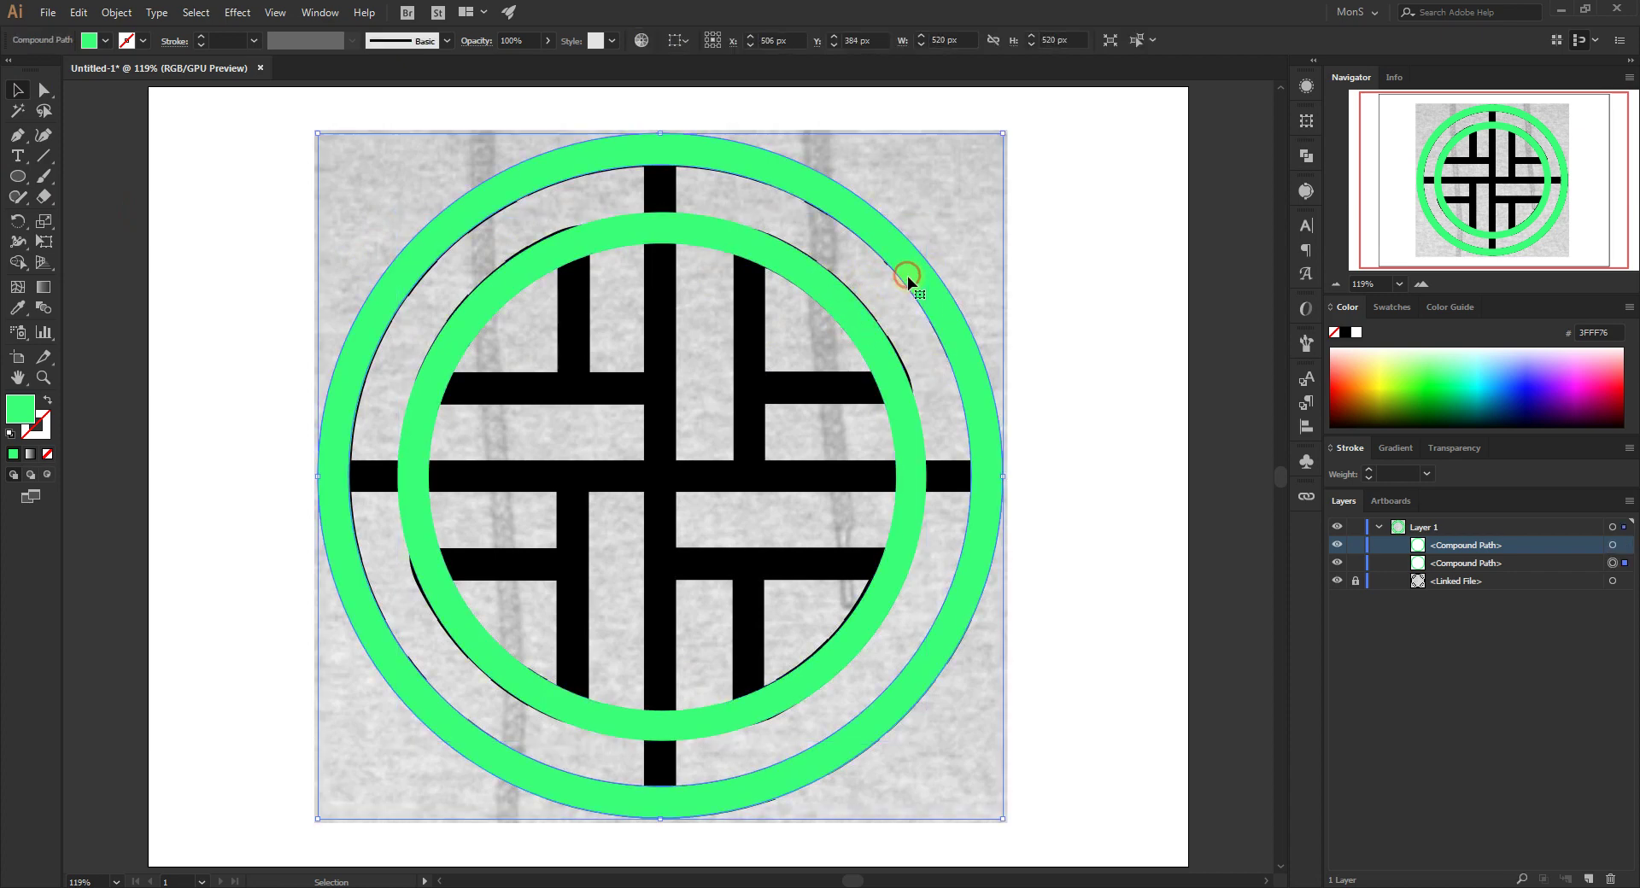
pyautogui.click(760, 259)
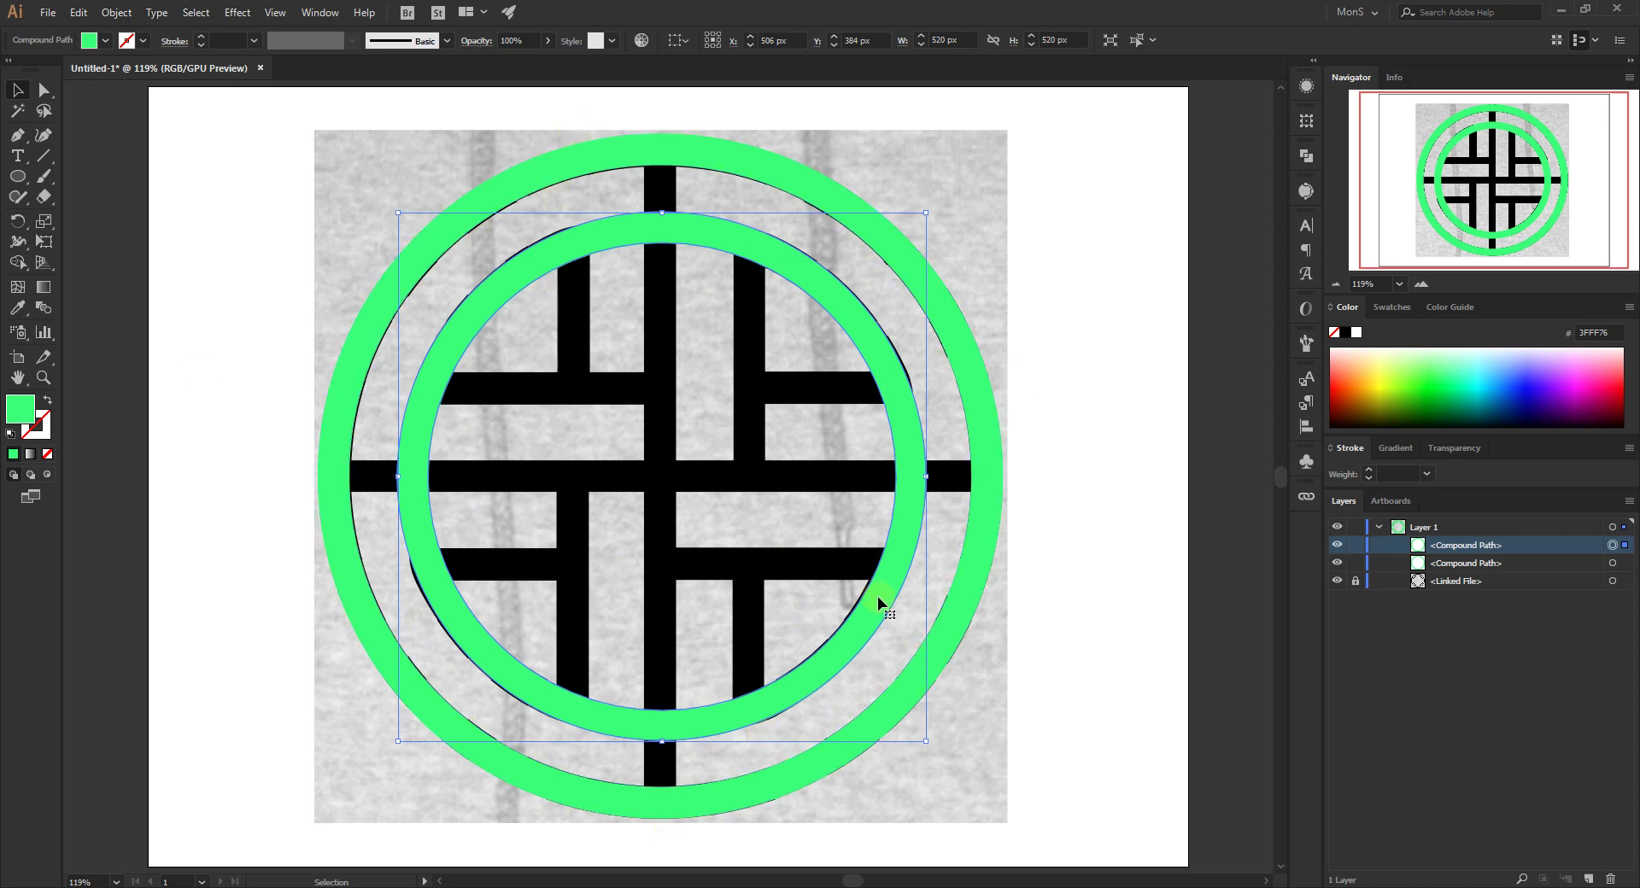
pyautogui.click(1111, 601)
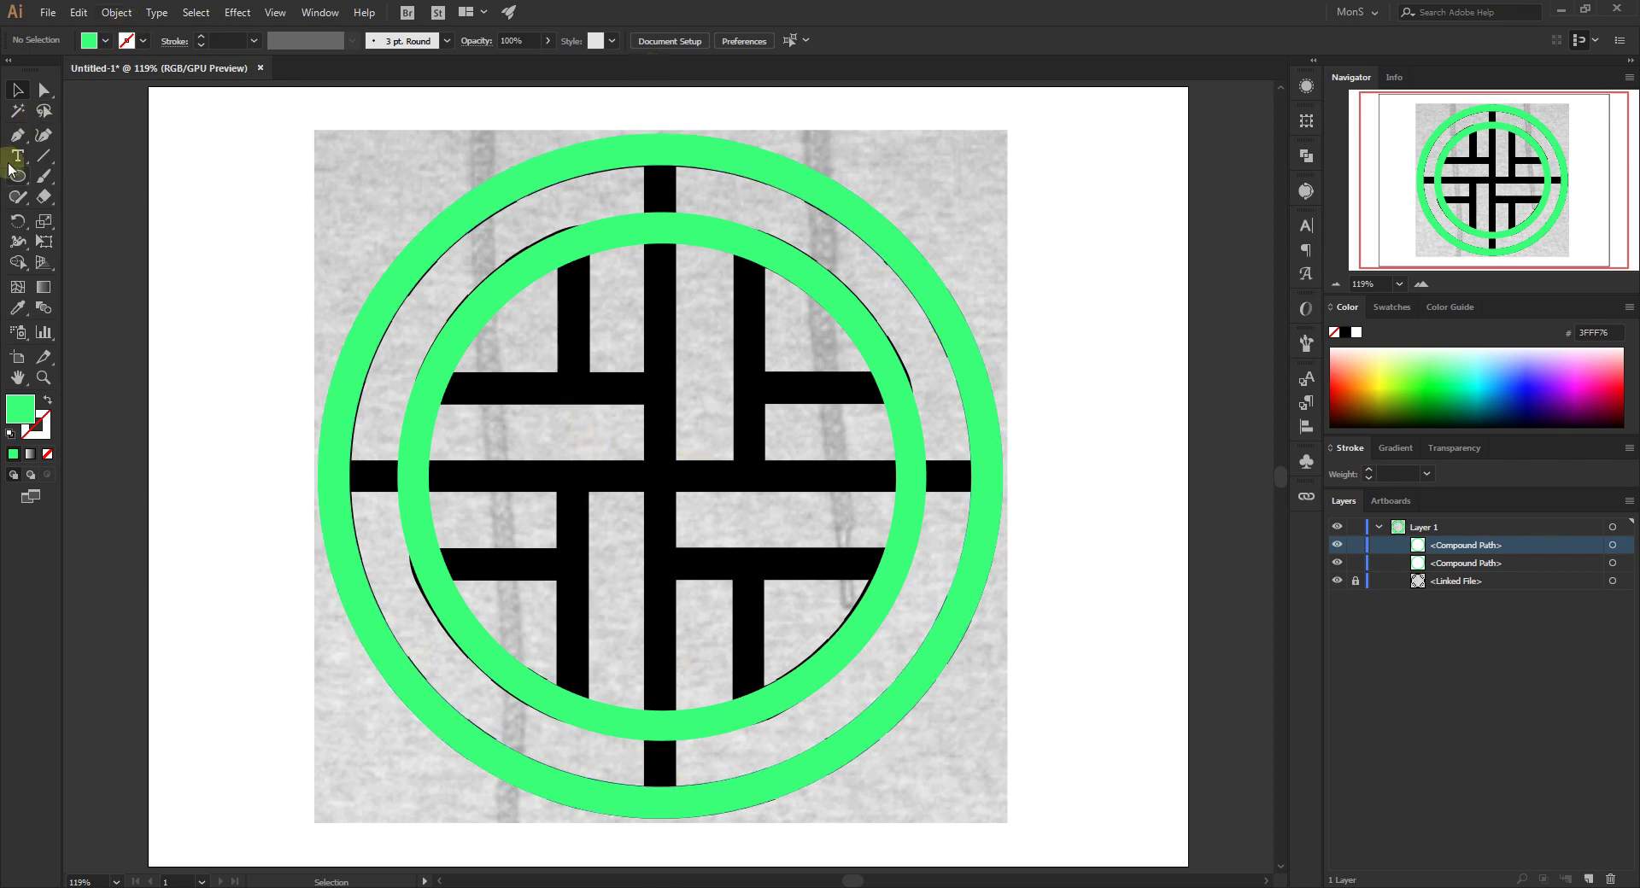
# Draw a green bar 32 px wide and 727 px tall over the central vertical line, and copy it onto both side verticals
pyautogui.moveTo(17, 176); pyautogui.dragTo(109, 173)
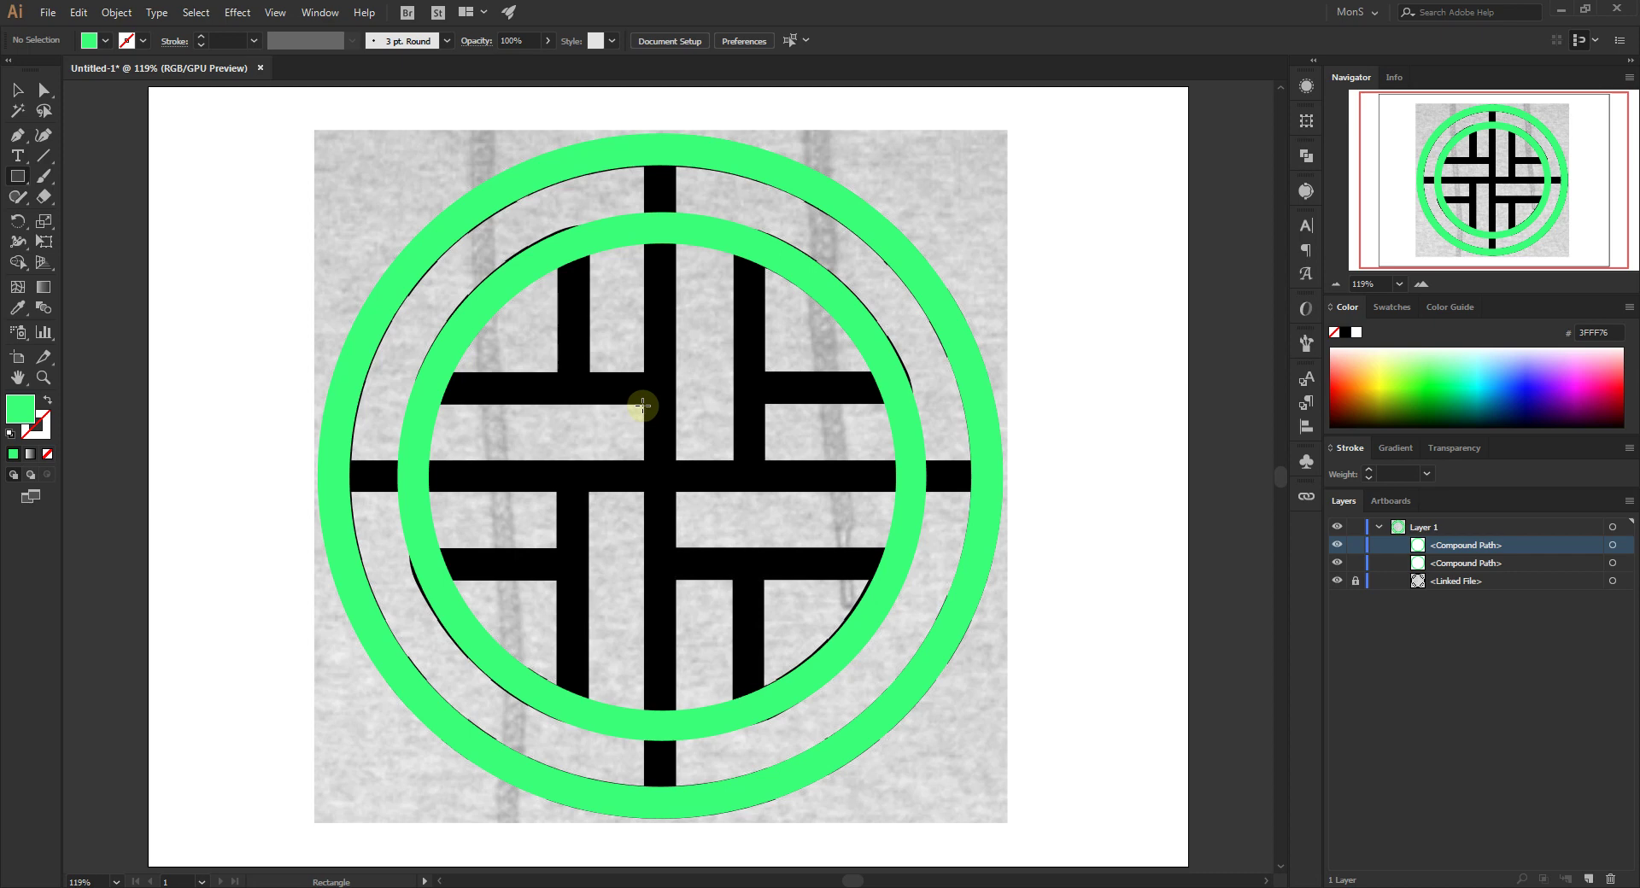
pyautogui.moveTo(643, 405); pyautogui.dragTo(675, 548)
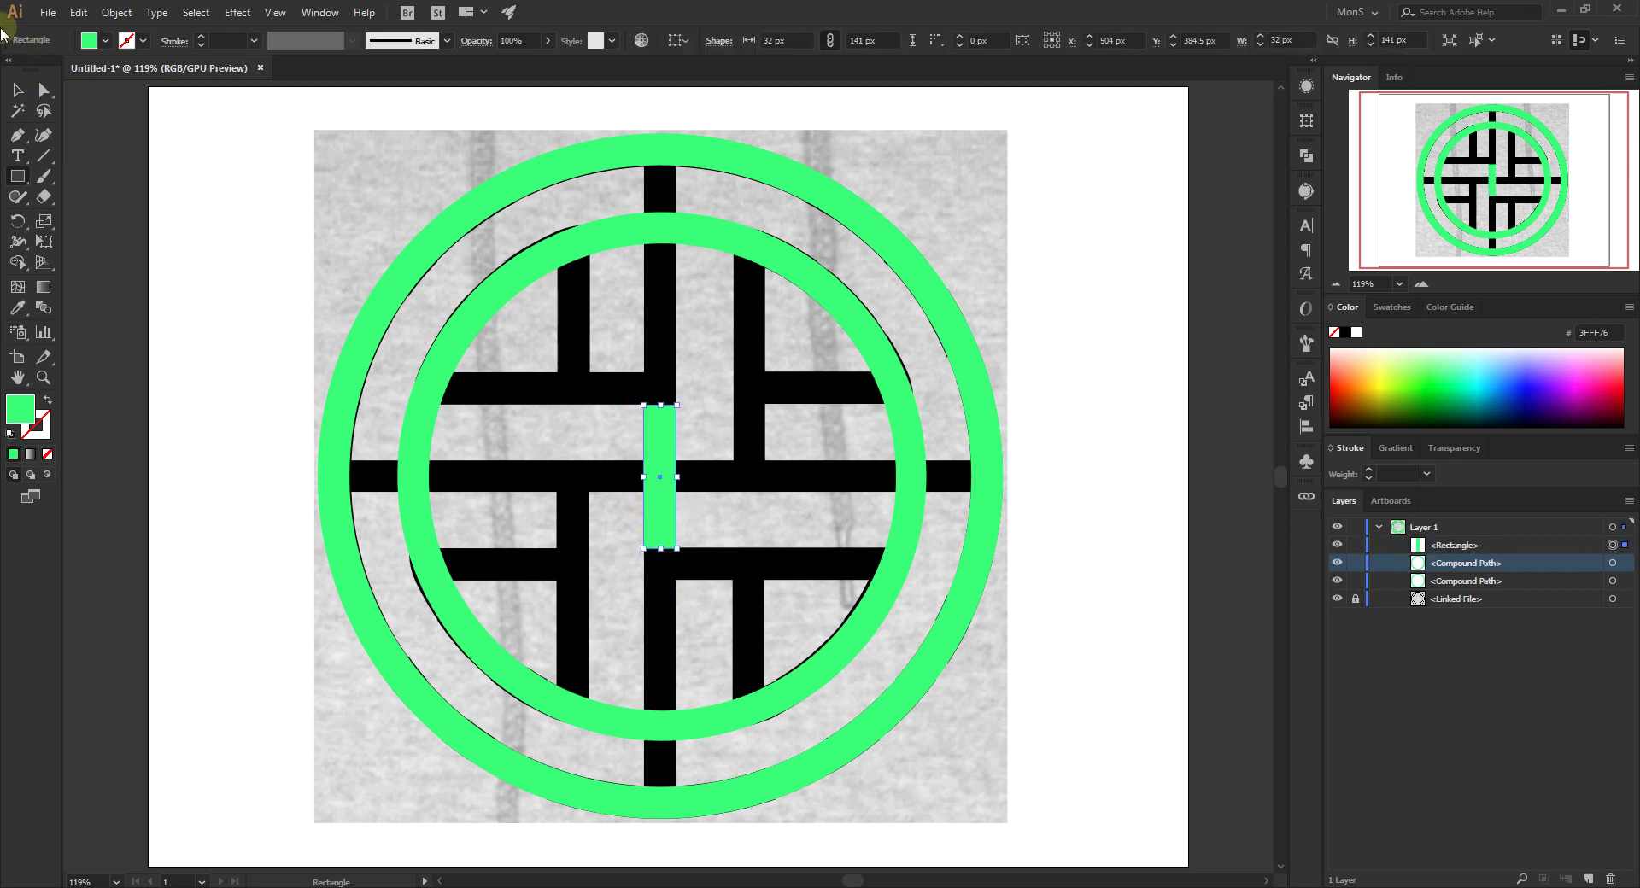
pyautogui.press('v')
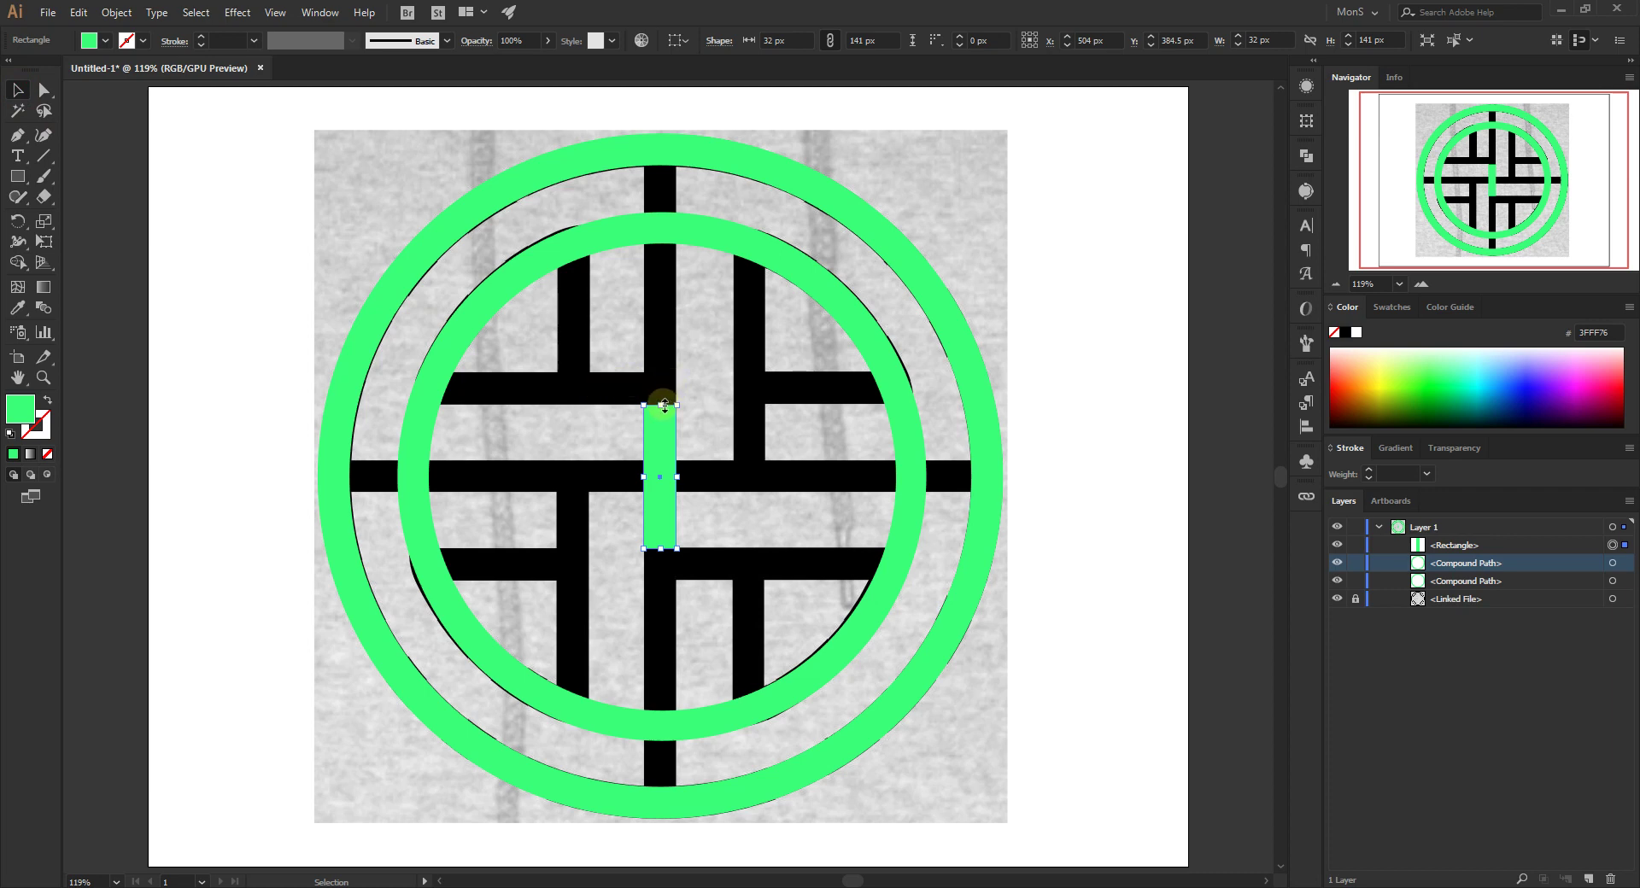
pyautogui.moveTo(664, 404); pyautogui.dragTo(664, 108)
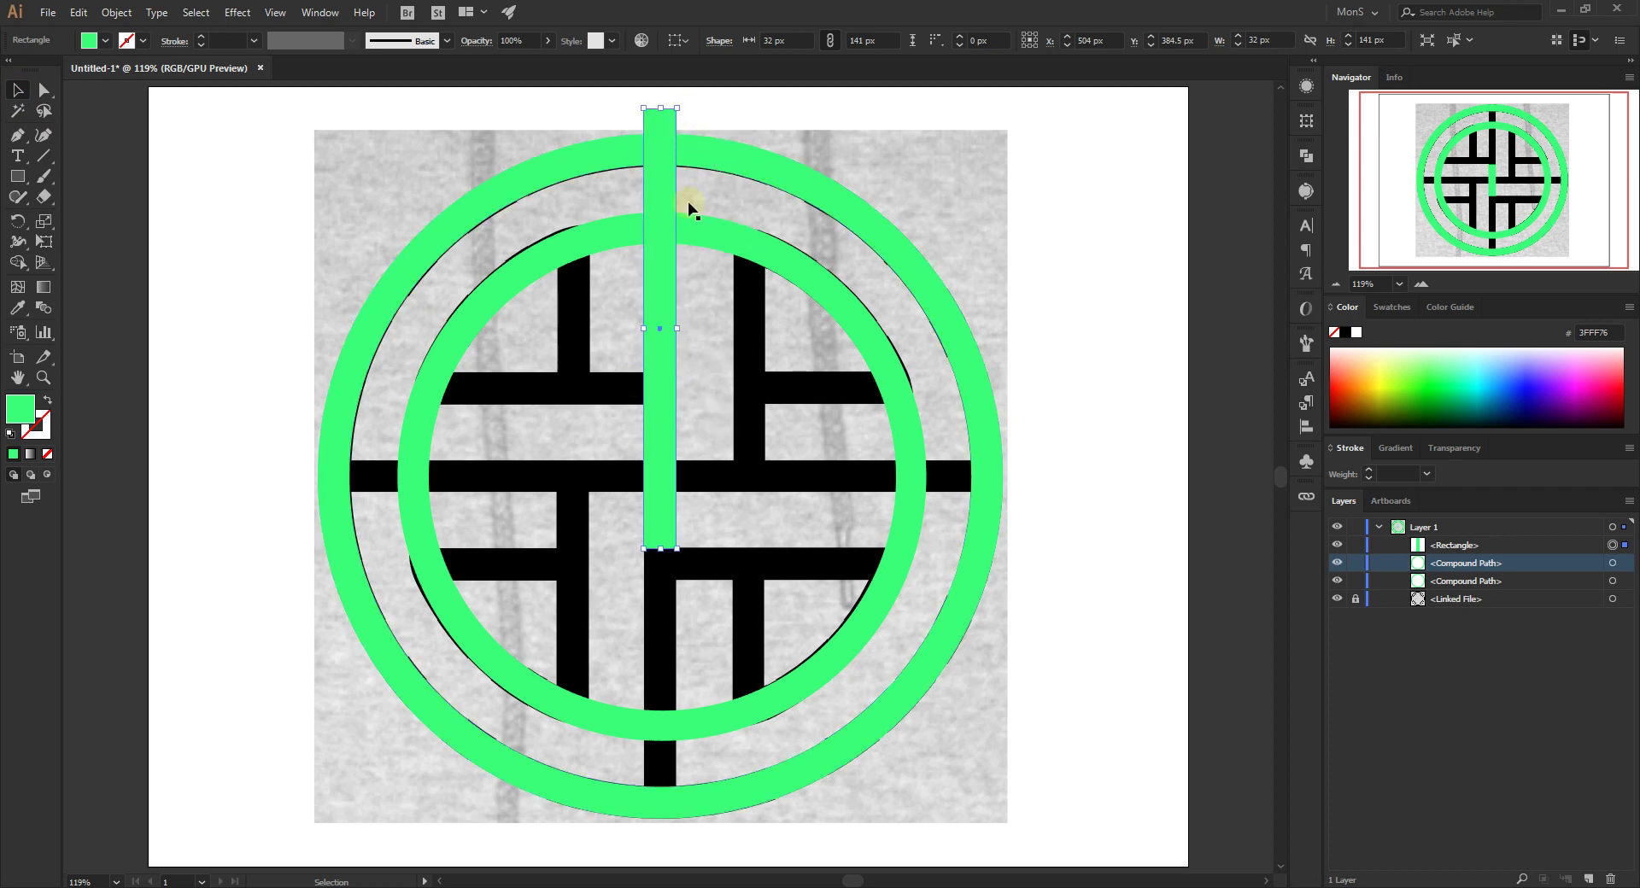
pyautogui.moveTo(660, 548); pyautogui.dragTo(644, 847)
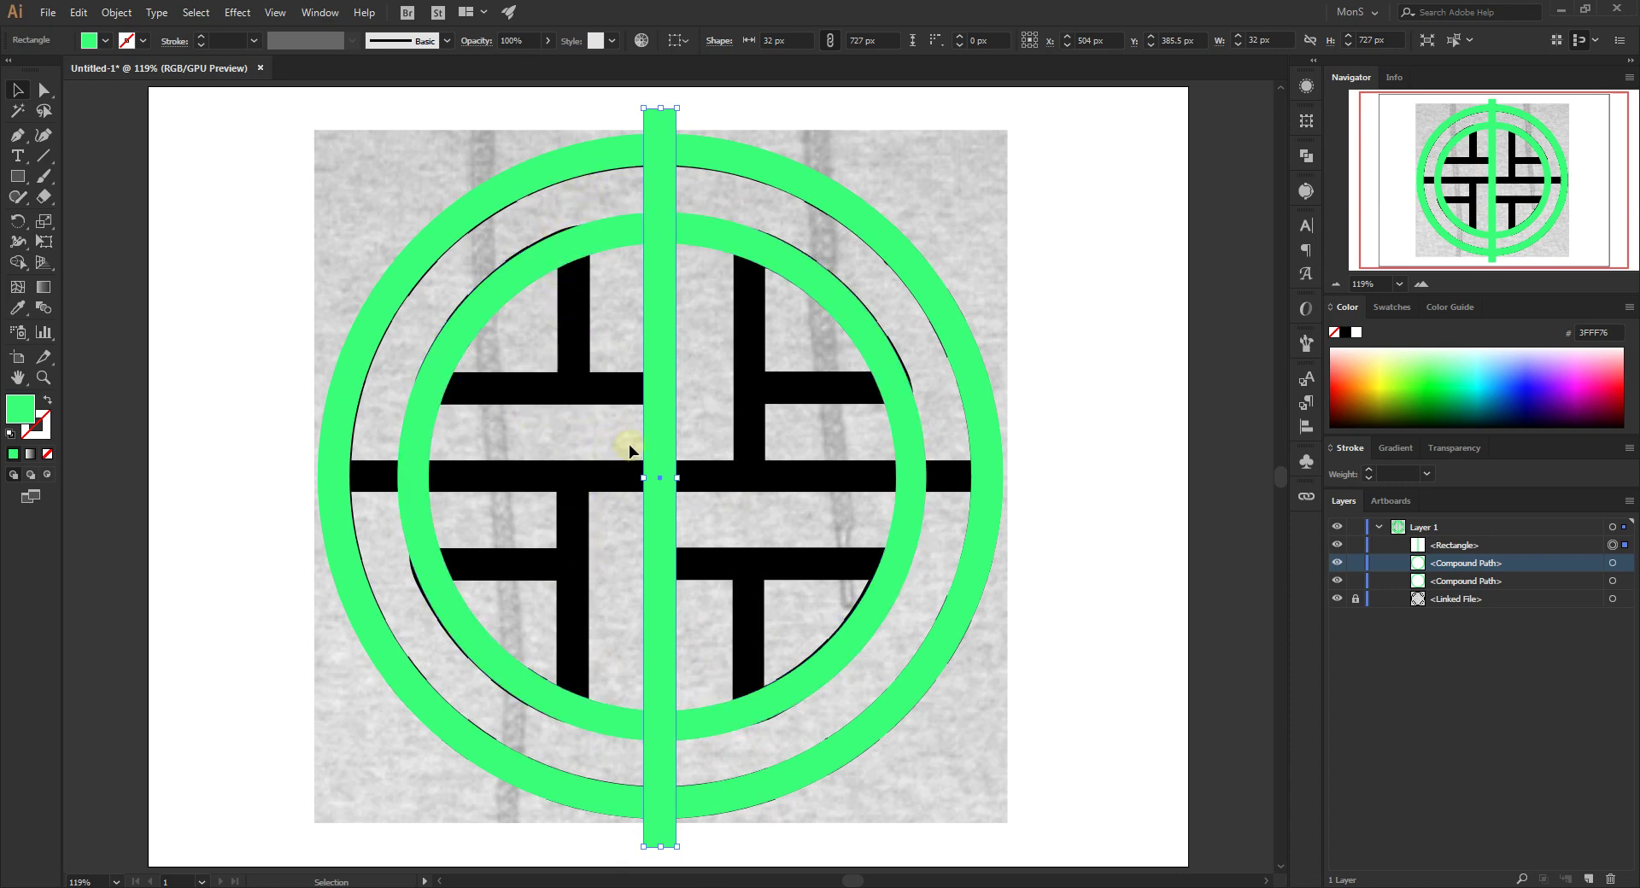
pyautogui.moveTo(656, 451); pyautogui.dragTo(577, 422)
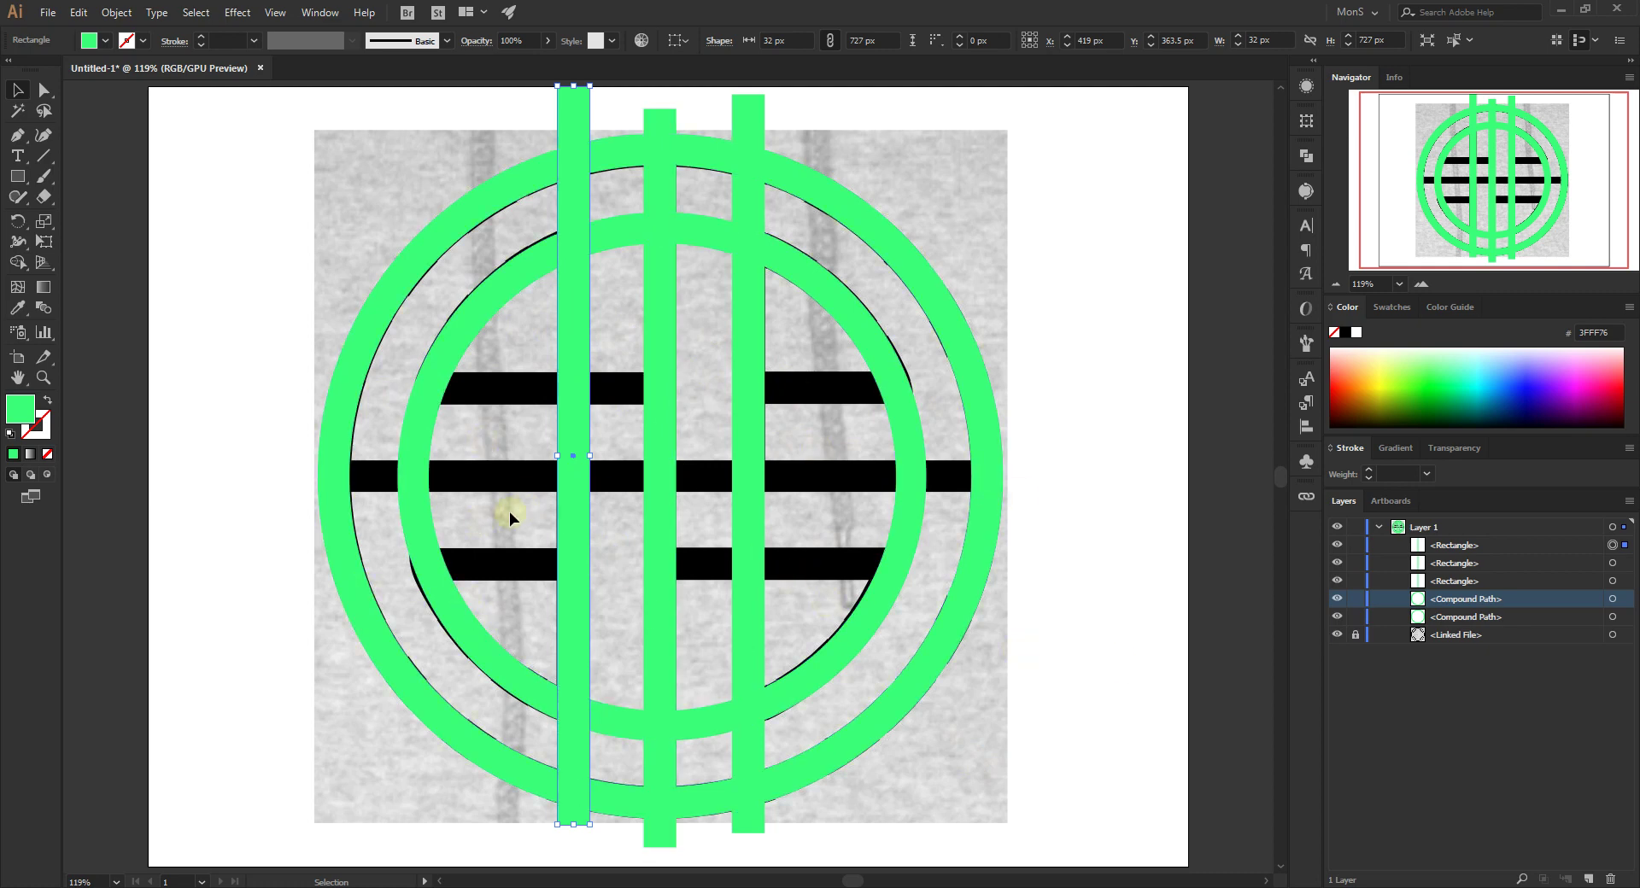
# Duplicate the three vertical bars, rotate the copies 90 degrees and align them over the three horizontal lines of the reference
pyautogui.moveTo(541, 330); pyautogui.dragTo(797, 453)
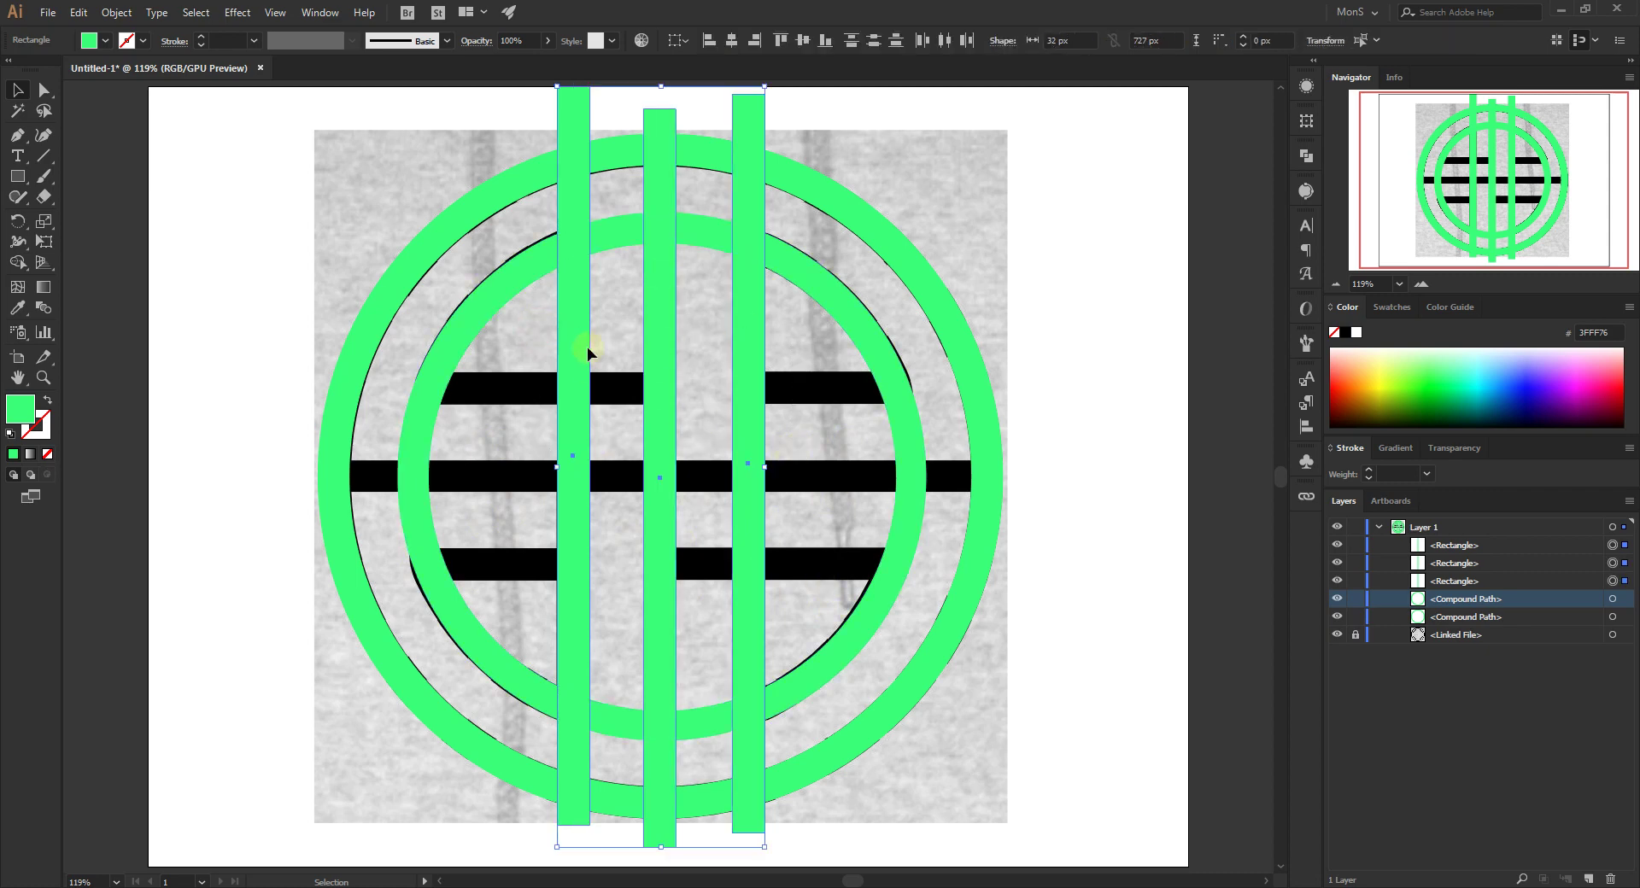
pyautogui.moveTo(751, 435); pyautogui.dragTo(1044, 455)
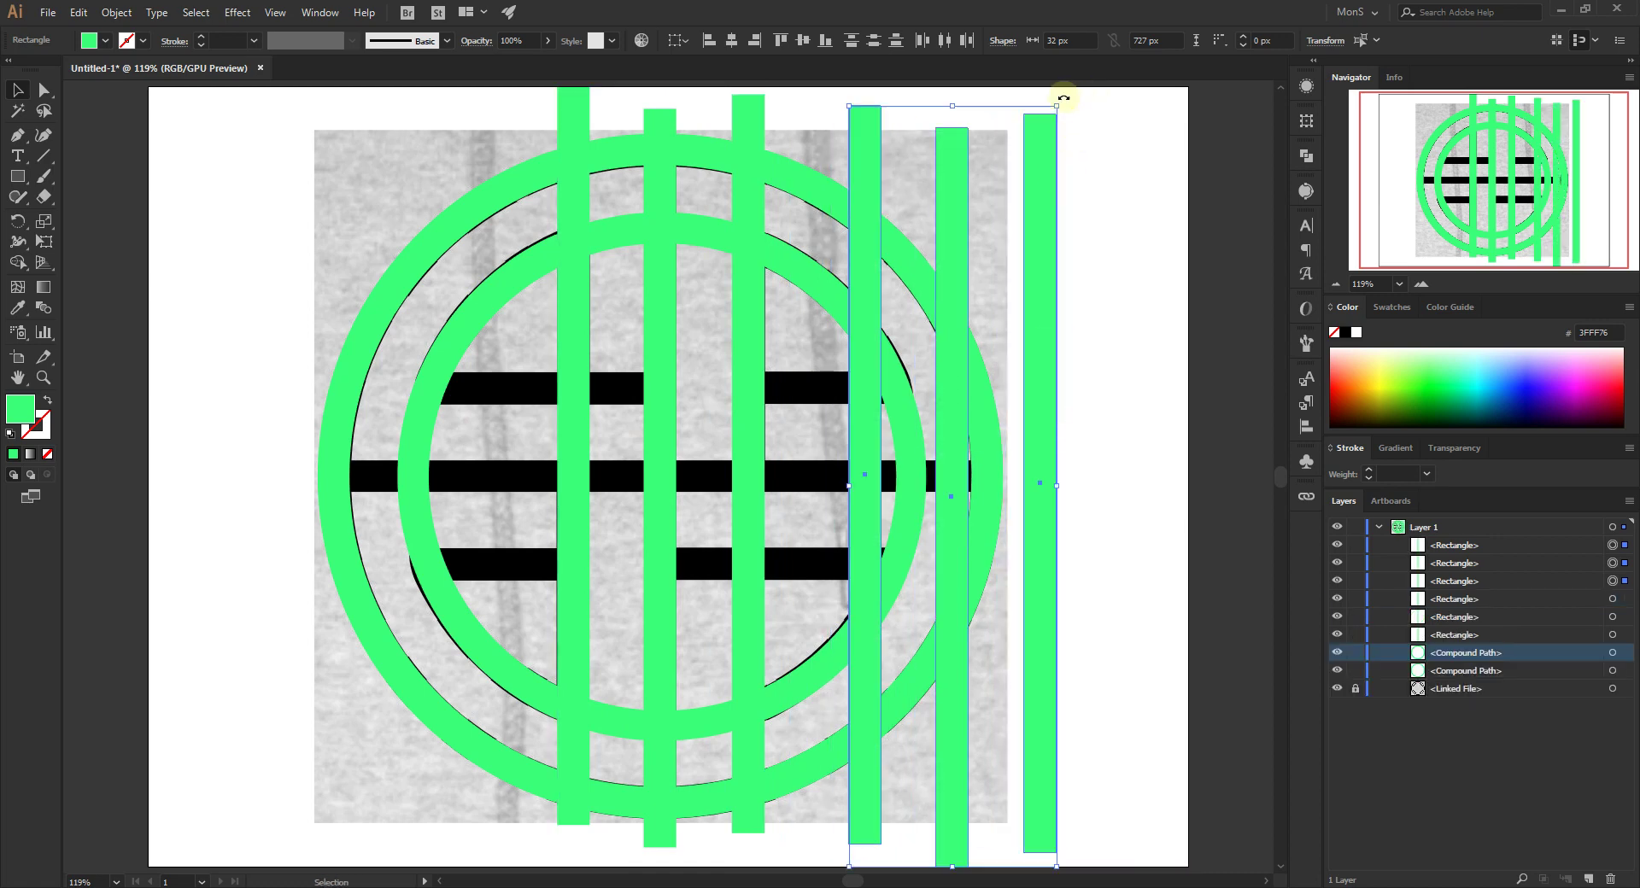
pyautogui.moveTo(1063, 98); pyautogui.dragTo(1098, 604)
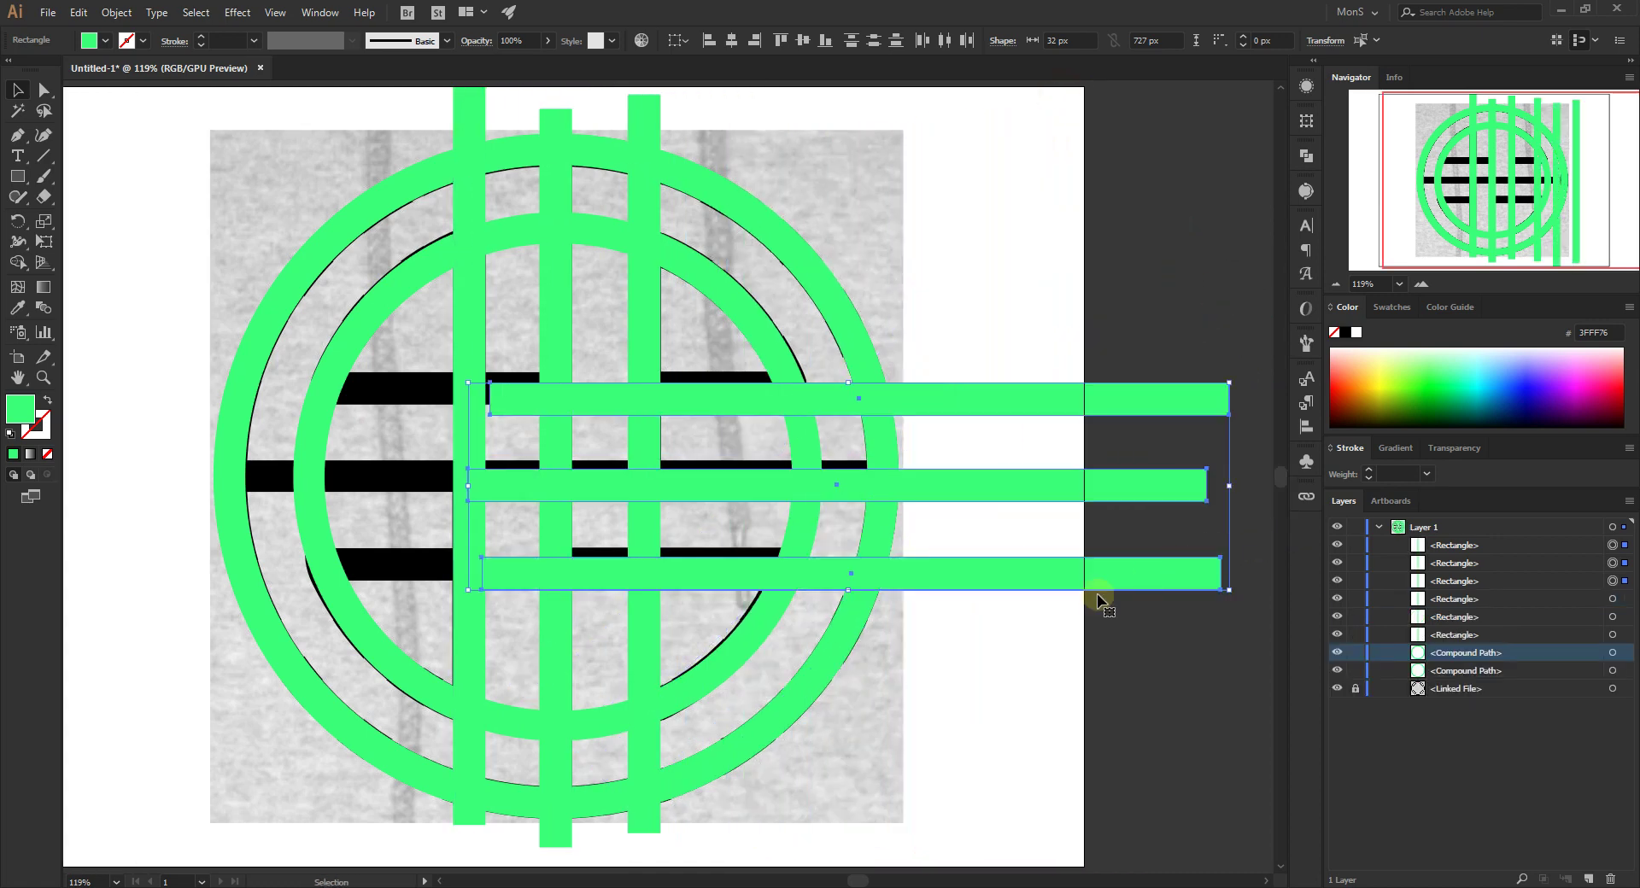
pyautogui.moveTo(931, 491); pyautogui.dragTo(647, 475)
pyautogui.press('Up')
pyautogui.press('Up')
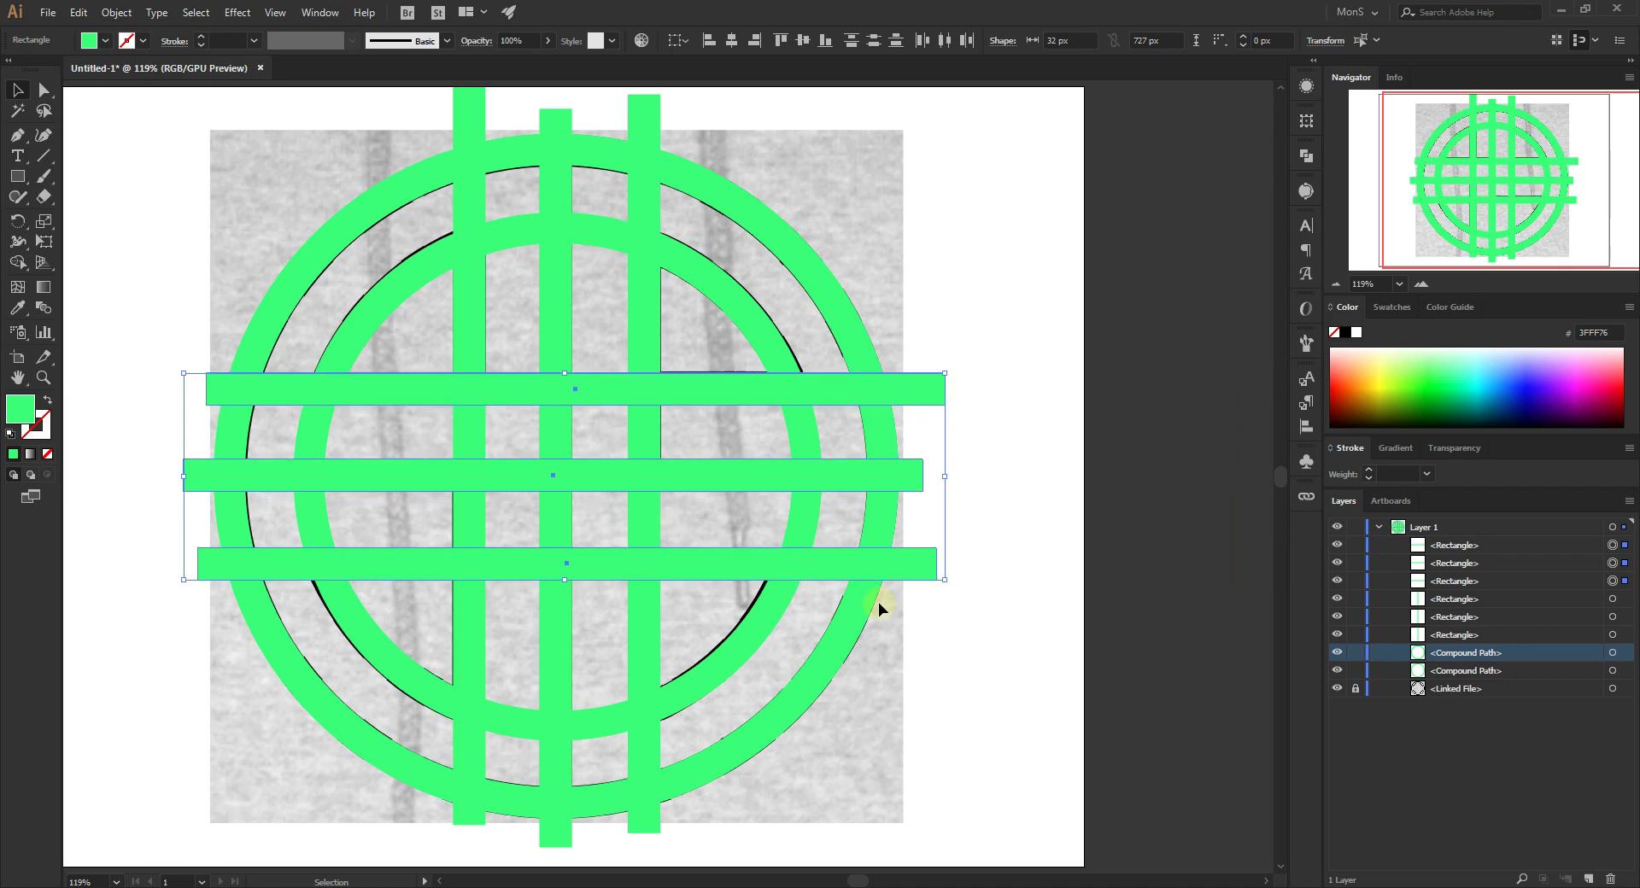
pyautogui.press('space')
pyautogui.moveTo(864, 669); pyautogui.dragTo(944, 679)
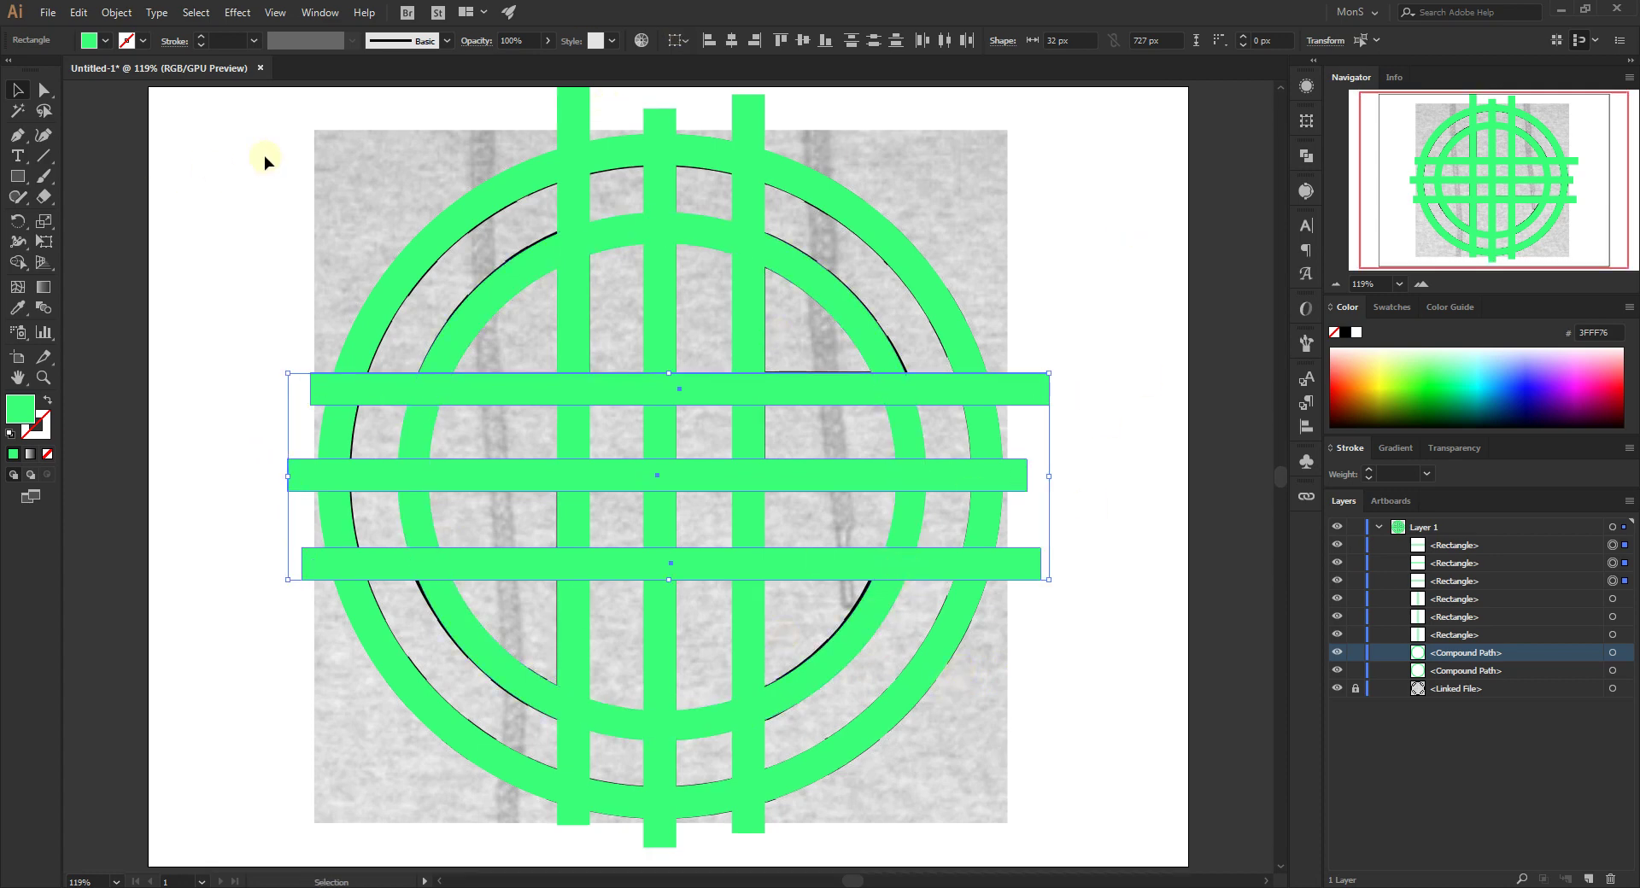
# Select all green rings and bars, scale them down to about 568 px wide and move them toward the artboard's left side
pyautogui.moveTo(302, 100); pyautogui.dragTo(1022, 793)
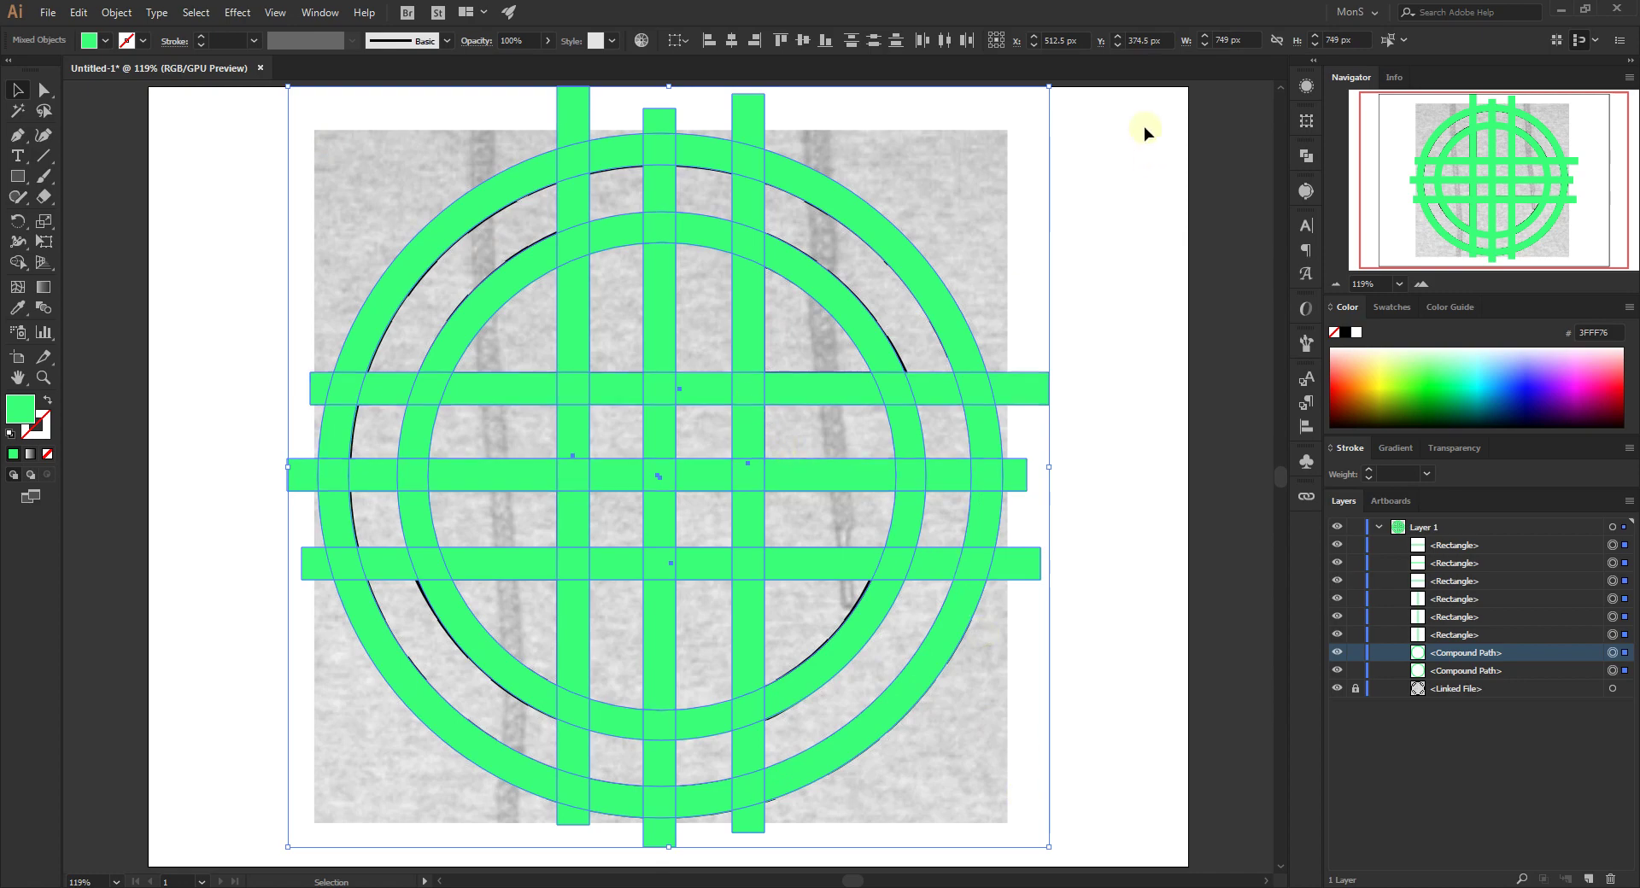
pyautogui.moveTo(1055, 83); pyautogui.dragTo(895, 273)
pyautogui.moveTo(605, 518); pyautogui.dragTo(459, 408)
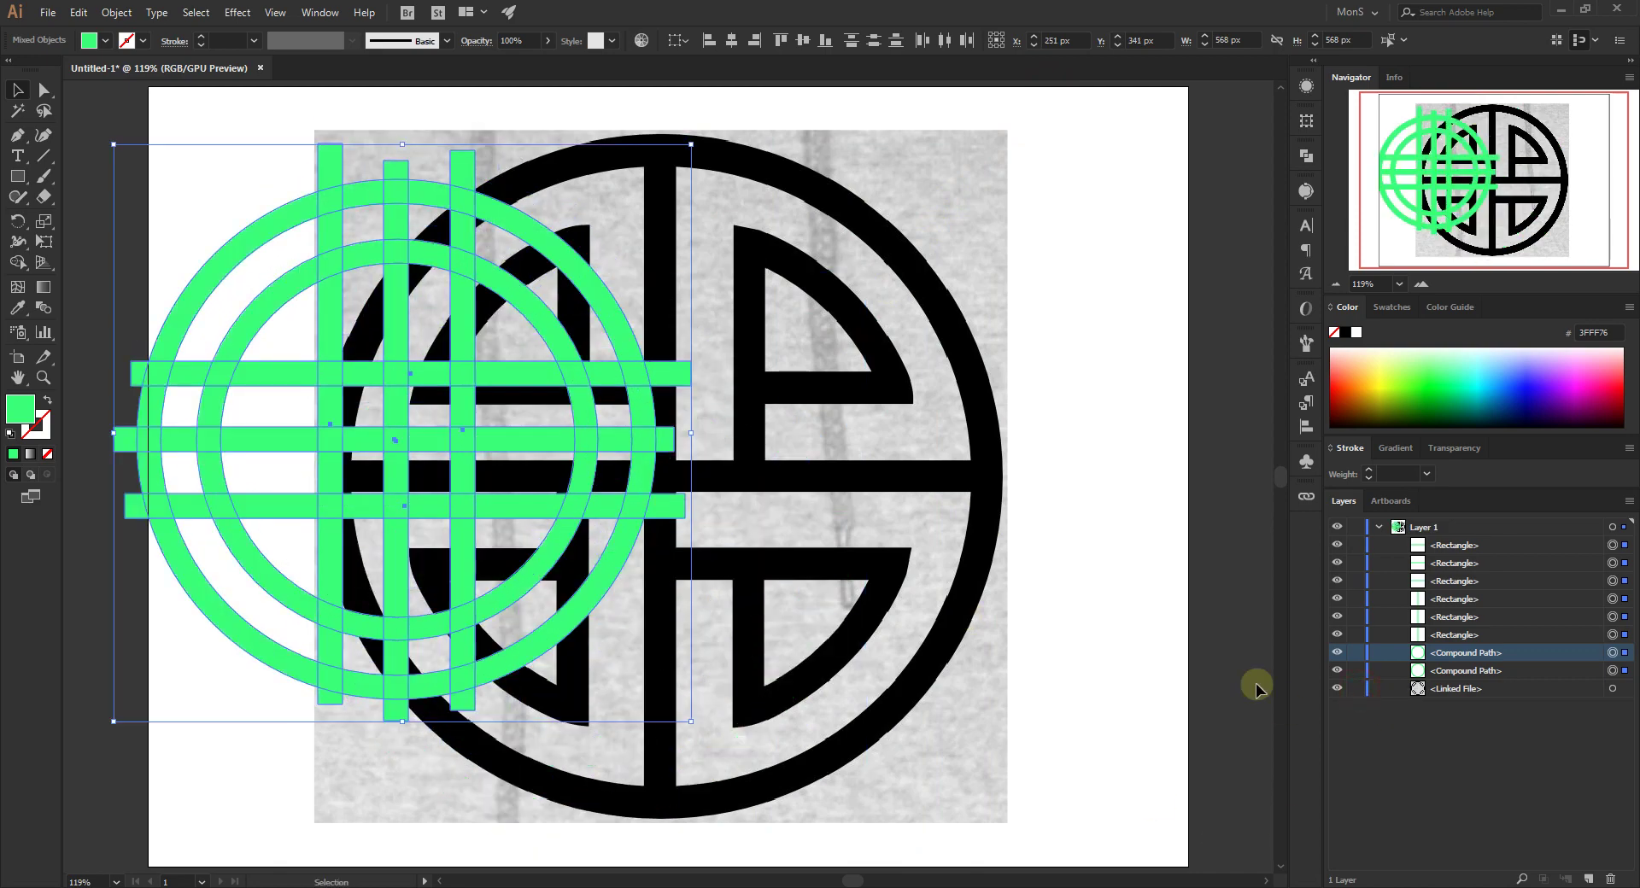
# Unlock the linked reference image, scale it down and place it in the artboard's upper-right corner
pyautogui.click(1567, 695)
pyautogui.click(1611, 688)
pyautogui.moveTo(798, 479); pyautogui.dragTo(967, 472)
pyautogui.moveTo(483, 125); pyautogui.dragTo(885, 525)
pyautogui.moveTo(988, 640); pyautogui.dragTo(1011, 261)
# Enlarge the green artwork to about 634 px wide, position it left of the reference image, and lock the image again
pyautogui.moveTo(179, 157); pyautogui.dragTo(759, 787)
pyautogui.moveTo(443, 480); pyautogui.dragTo(493, 479)
pyautogui.click(1355, 688)
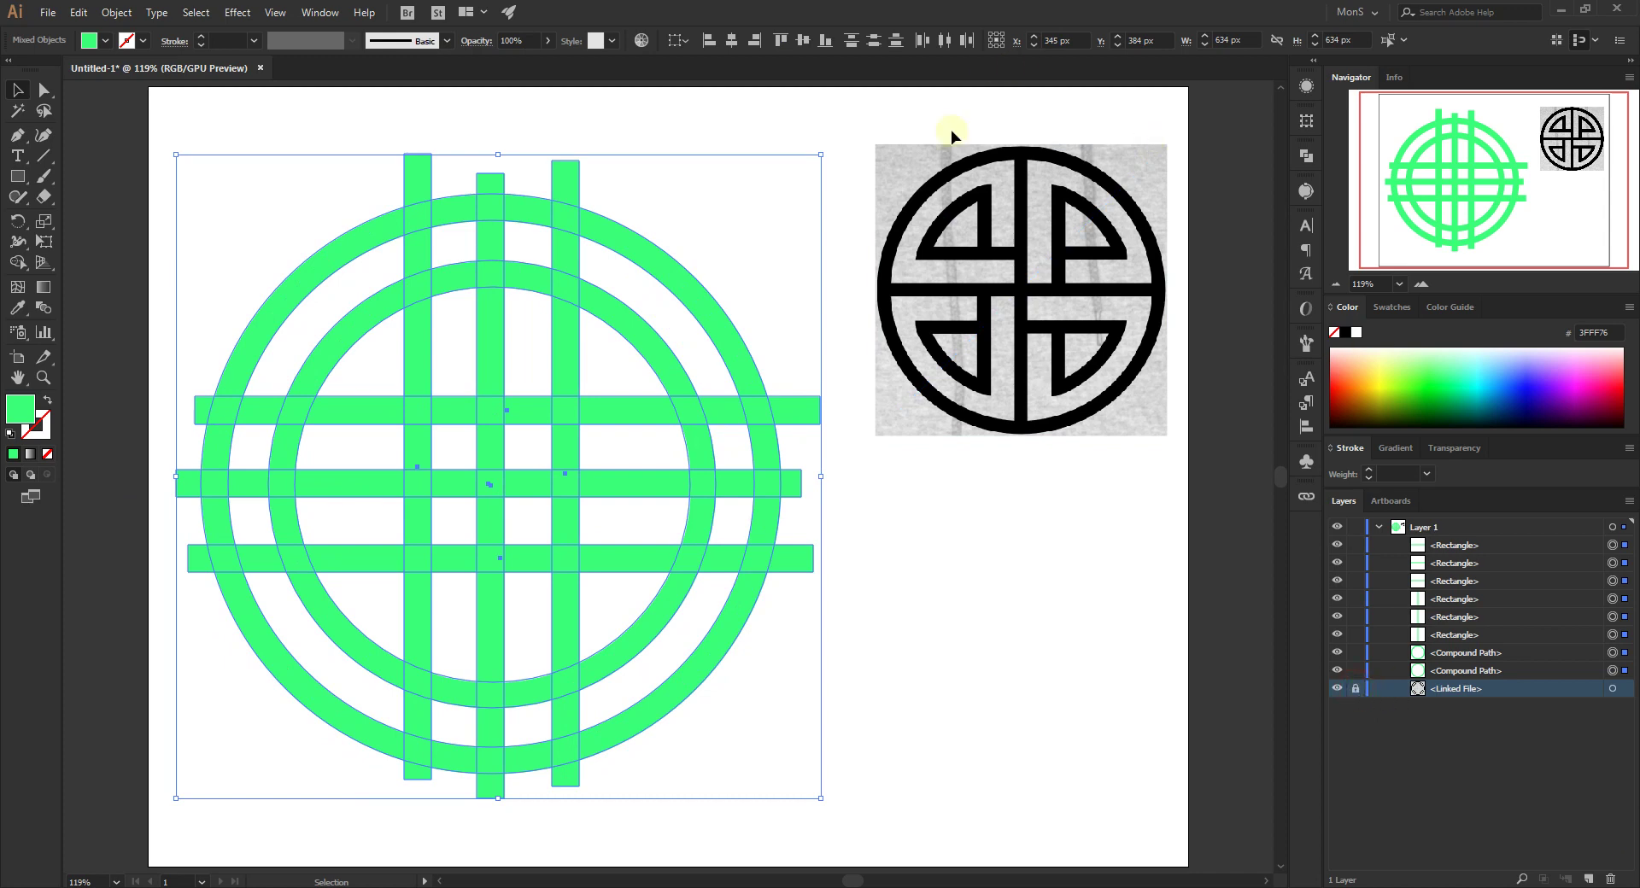
pyautogui.click(1080, 266)
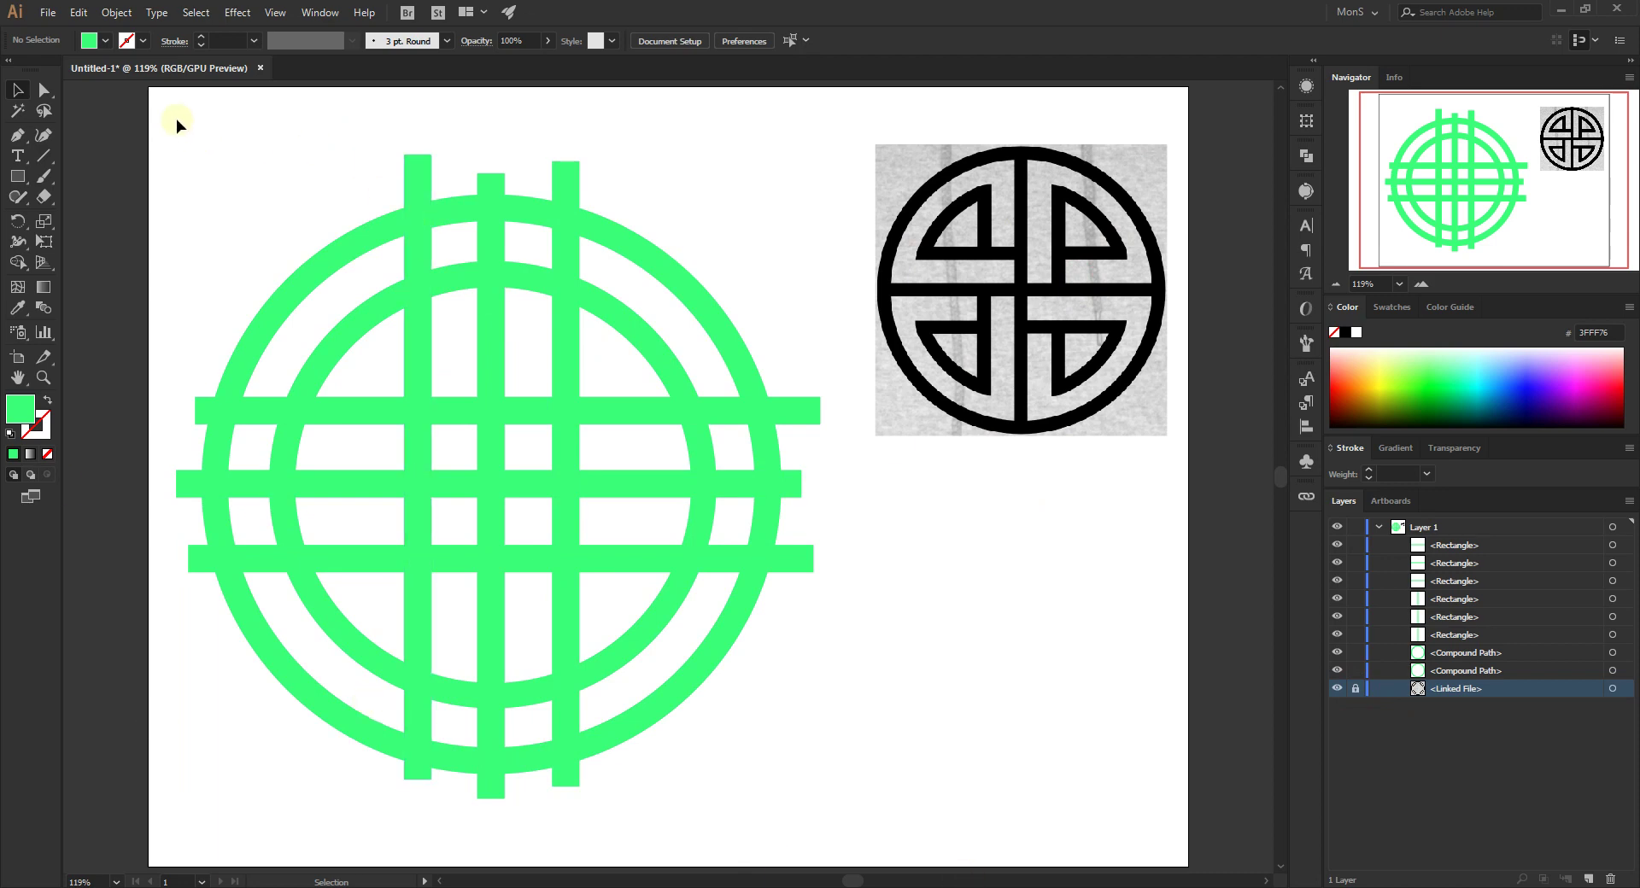
# Select all green shapes and cut off the bar ends protruding beyond the outer ring on all four sides with Shape Builder
pyautogui.moveTo(176, 120); pyautogui.dragTo(858, 827)
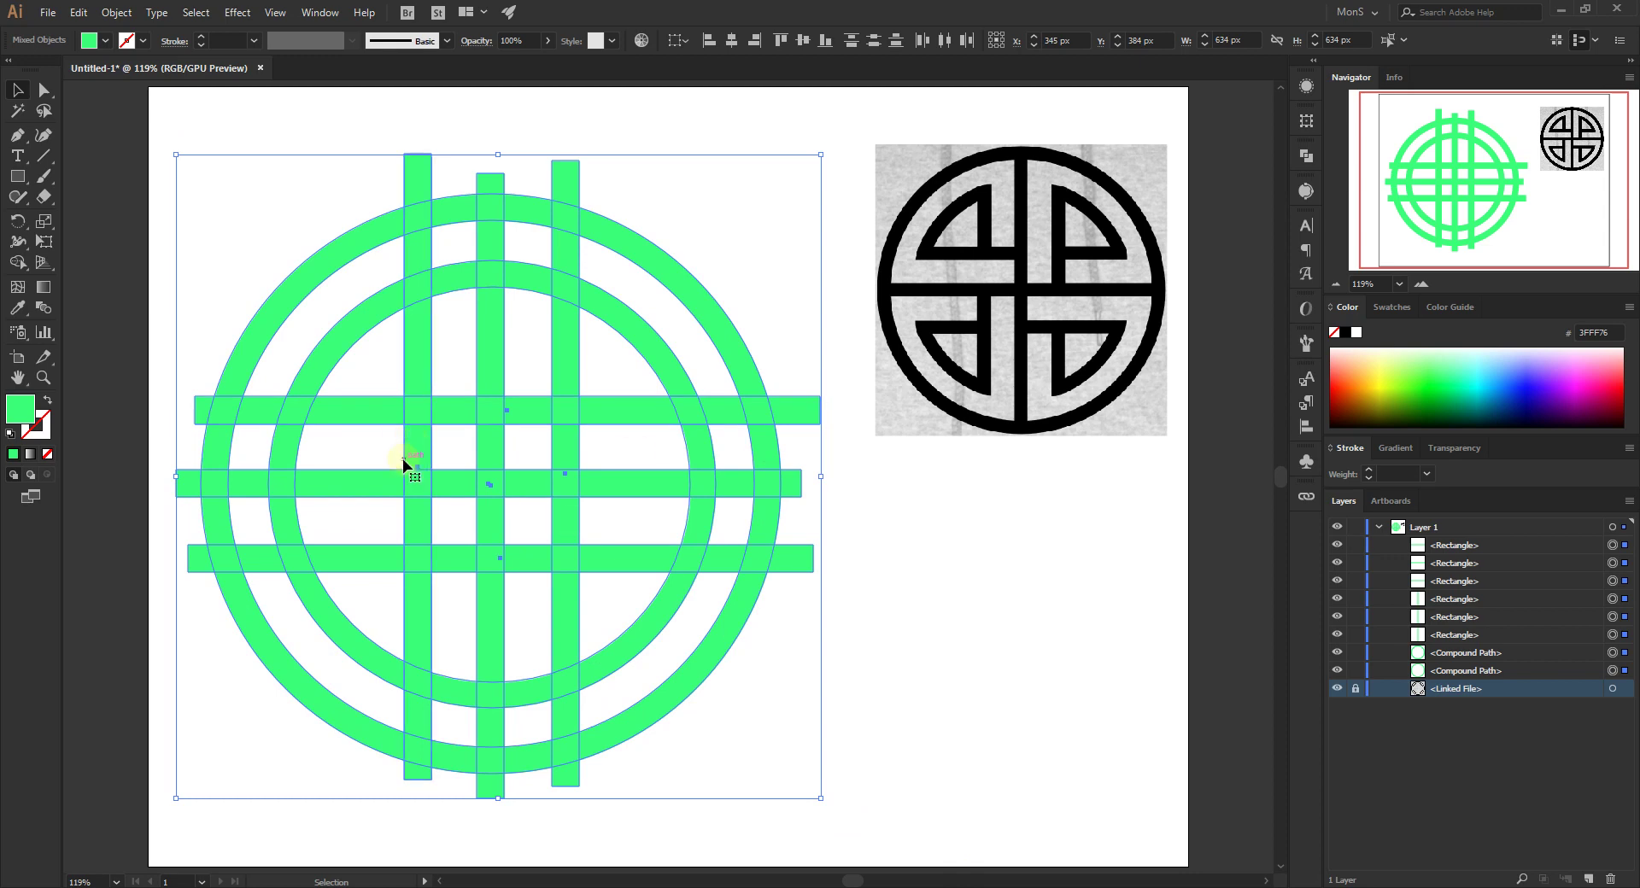
pyautogui.click(17, 263)
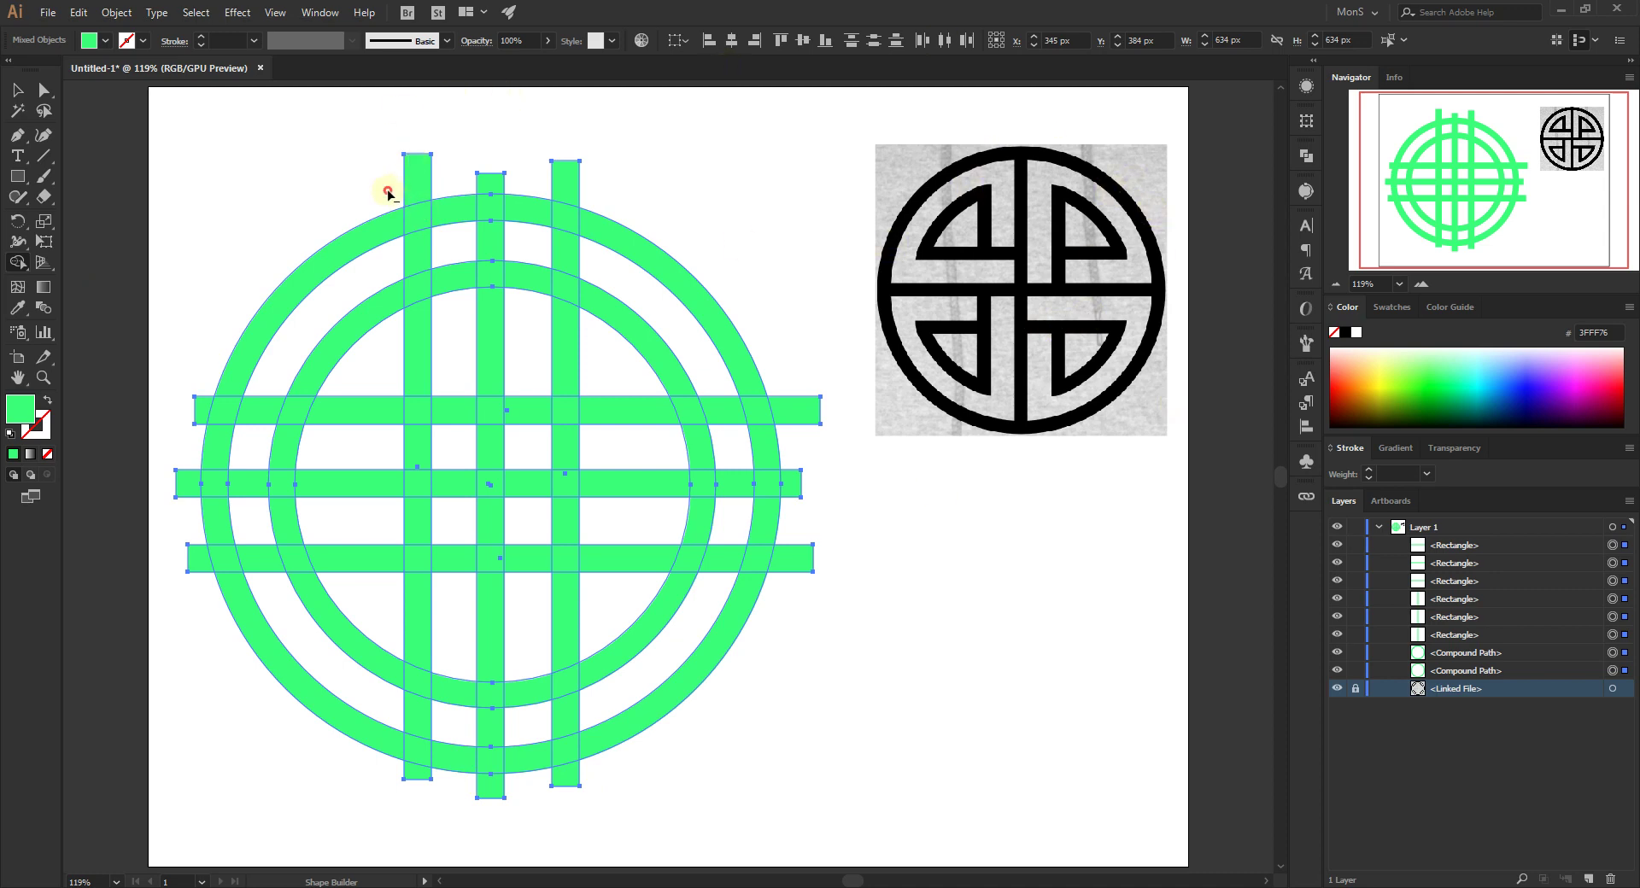
pyautogui.moveTo(392, 193); pyautogui.dragTo(608, 186)
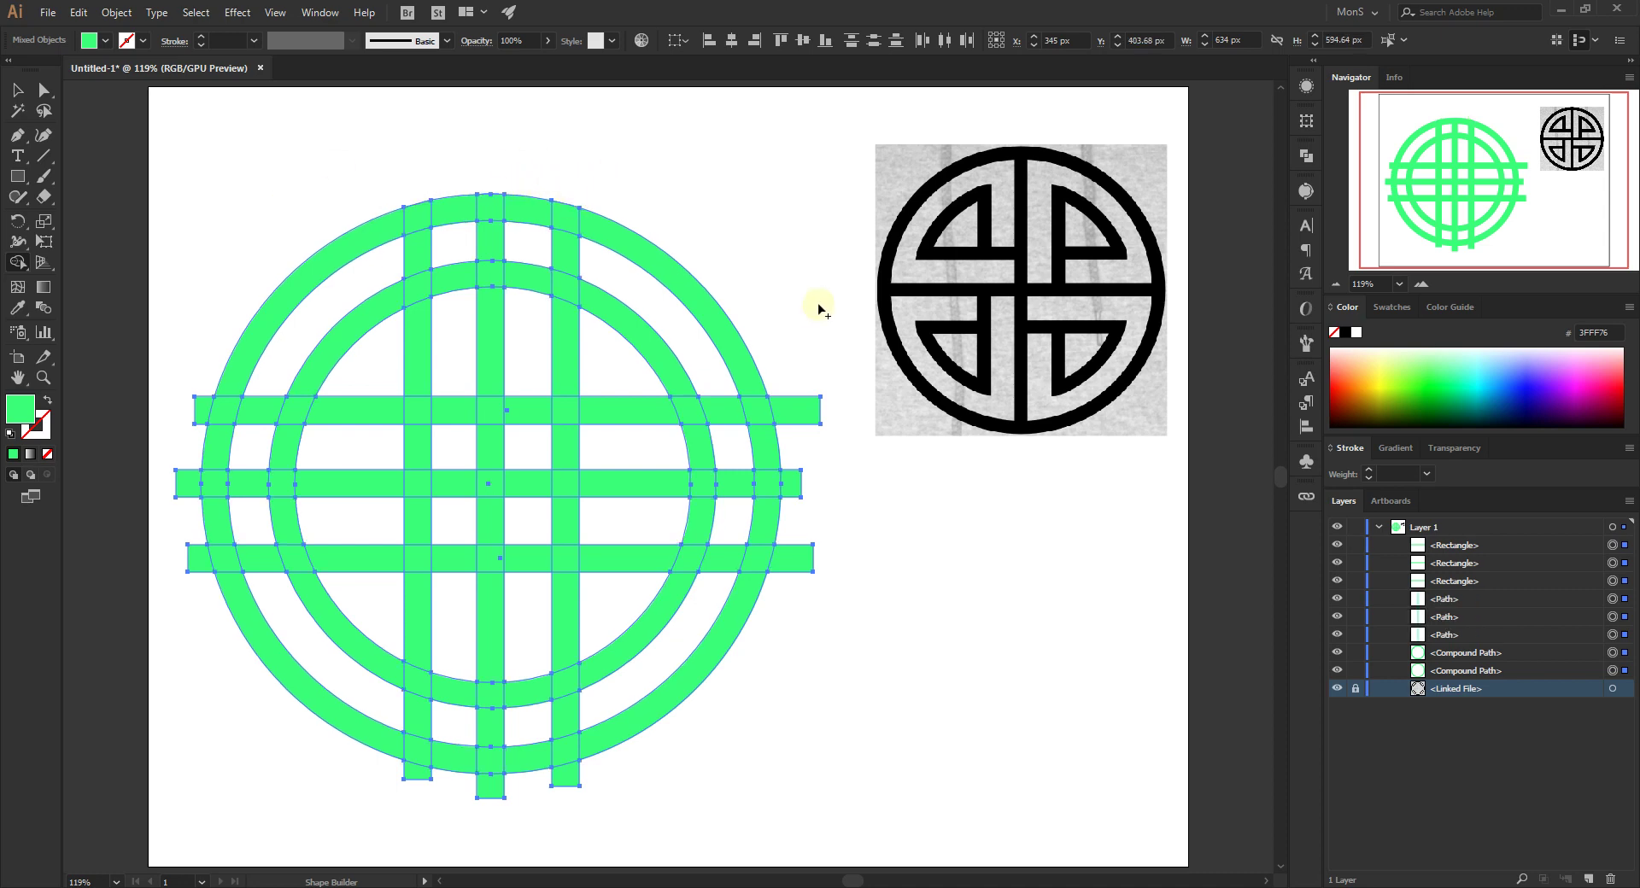
pyautogui.moveTo(794, 372)
pyautogui.mouseDown()
pyautogui.moveTo(779, 375)
pyautogui.moveTo(798, 590)
pyautogui.mouseUp()
pyautogui.moveTo(610, 781); pyautogui.dragTo(522, 788)
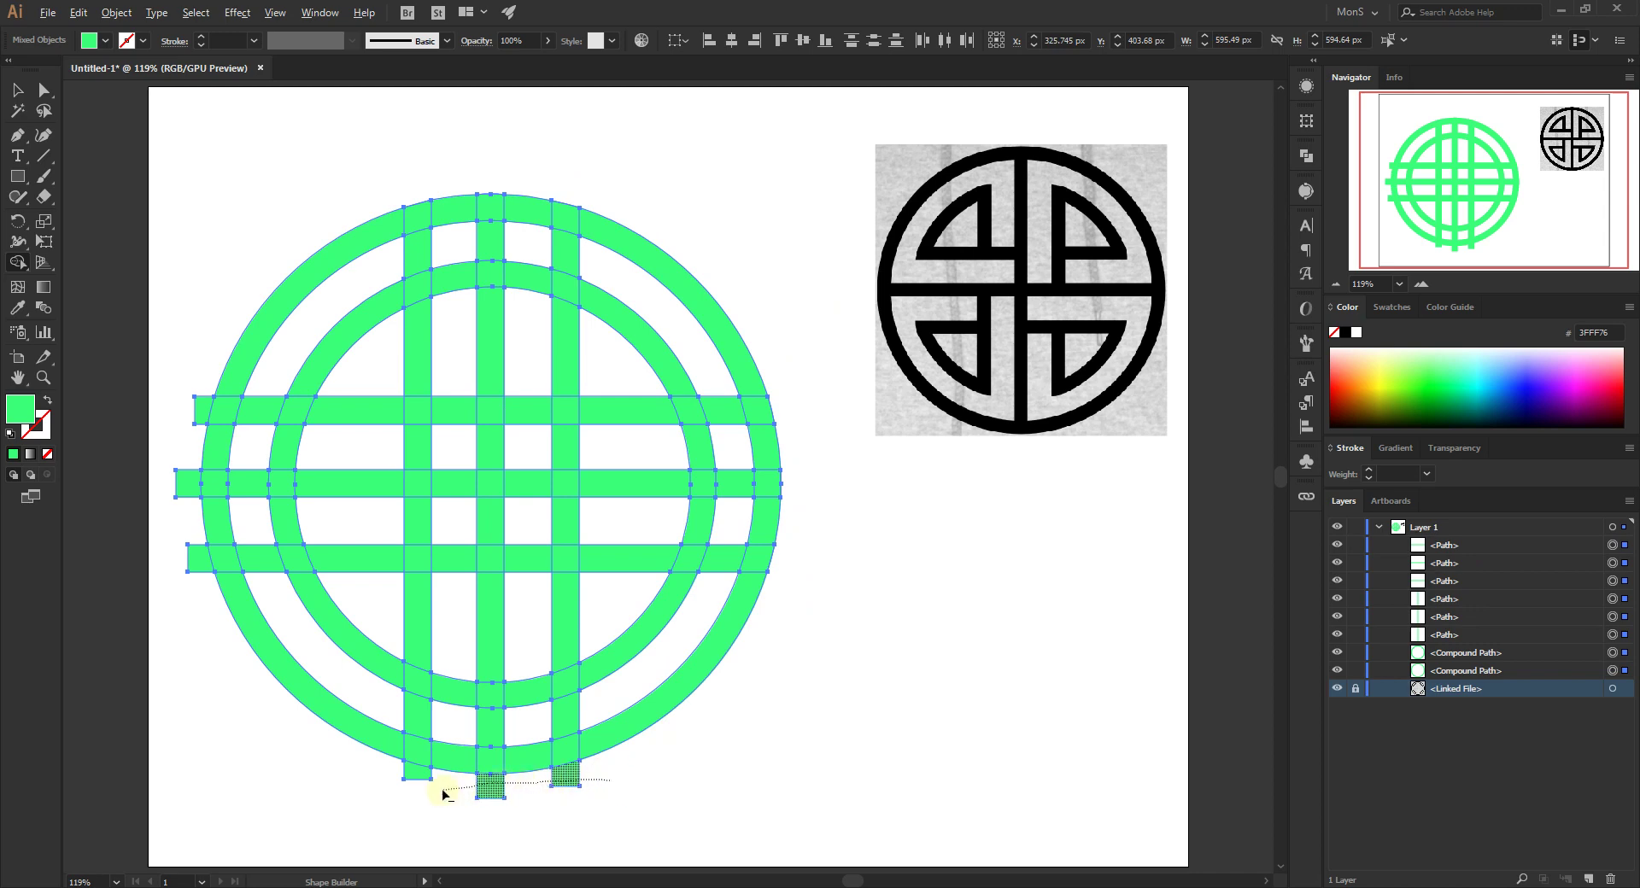
pyautogui.moveTo(412, 784); pyautogui.dragTo(408, 785)
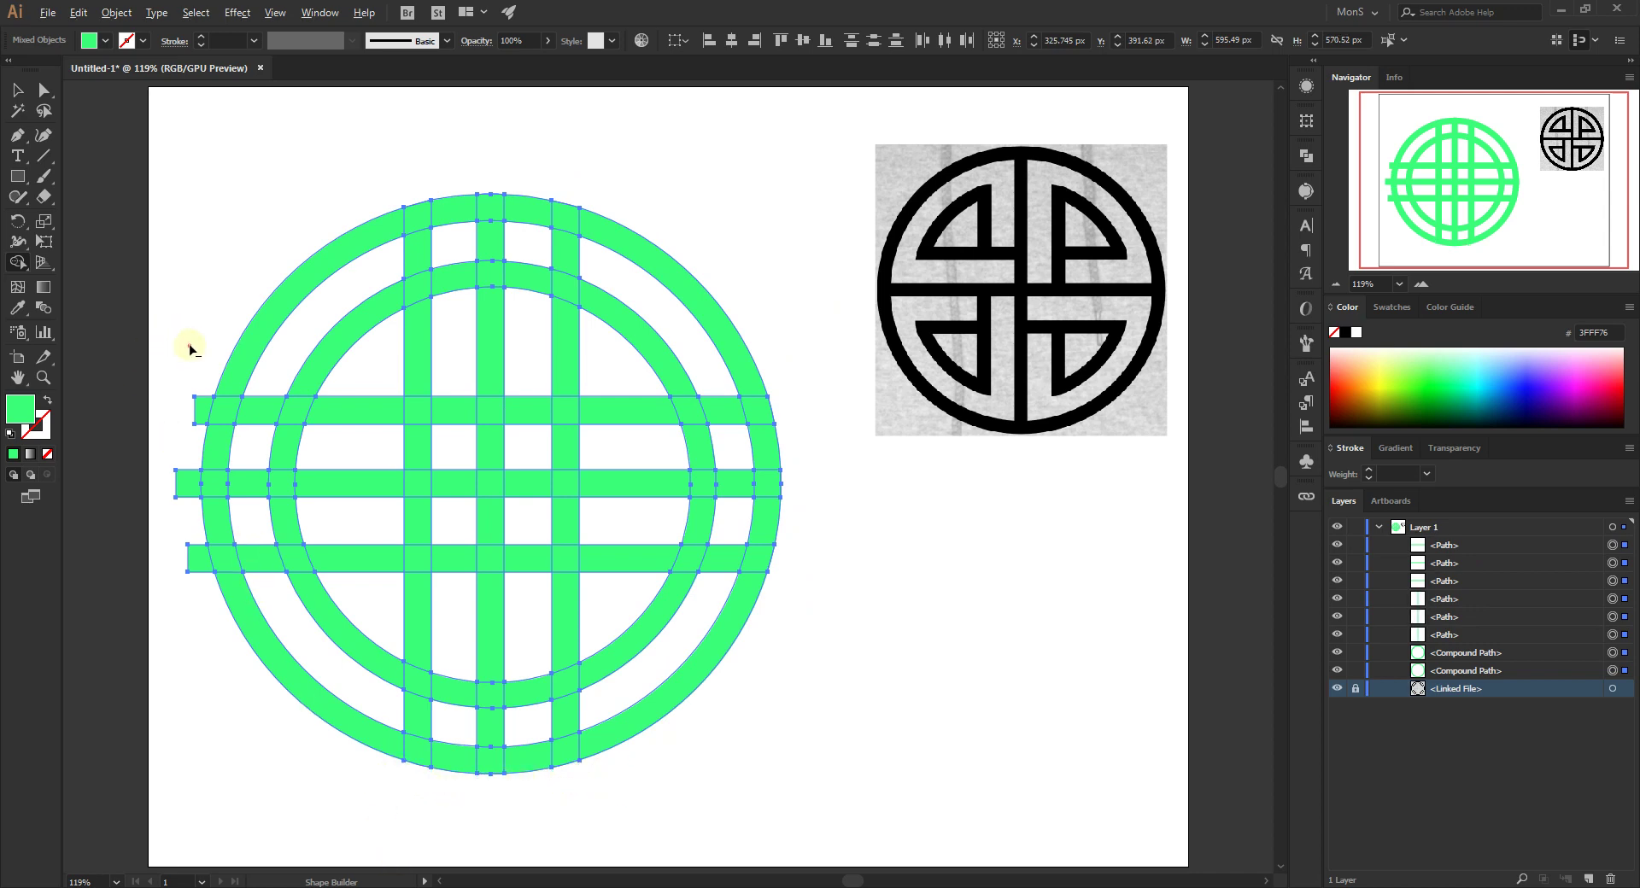
pyautogui.moveTo(189, 346)
pyautogui.mouseDown()
pyautogui.moveTo(201, 412)
pyautogui.moveTo(182, 495)
pyautogui.mouseUp()
pyautogui.moveTo(195, 575); pyautogui.dragTo(196, 584)
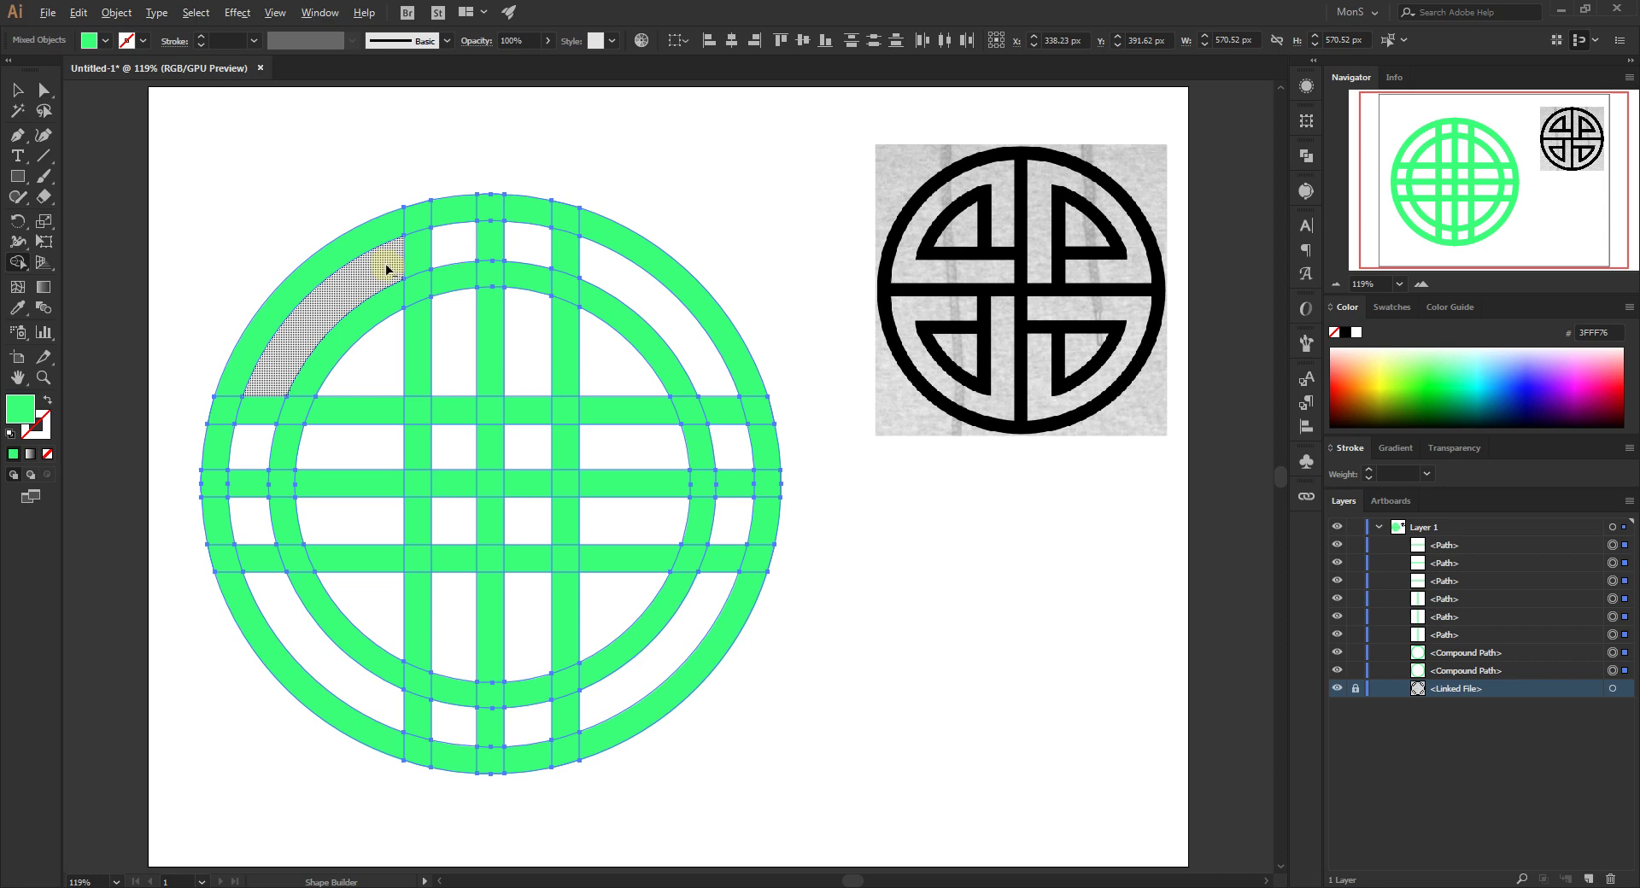
# Remove the surplus bar and inner-ring segments from both upper quadrants with Shape Builder, matching the gaps in the reference knot
pyautogui.moveTo(380, 271)
pyautogui.mouseDown()
pyautogui.moveTo(444, 255)
pyautogui.moveTo(476, 324)
pyautogui.moveTo(462, 343)
pyautogui.mouseUp()
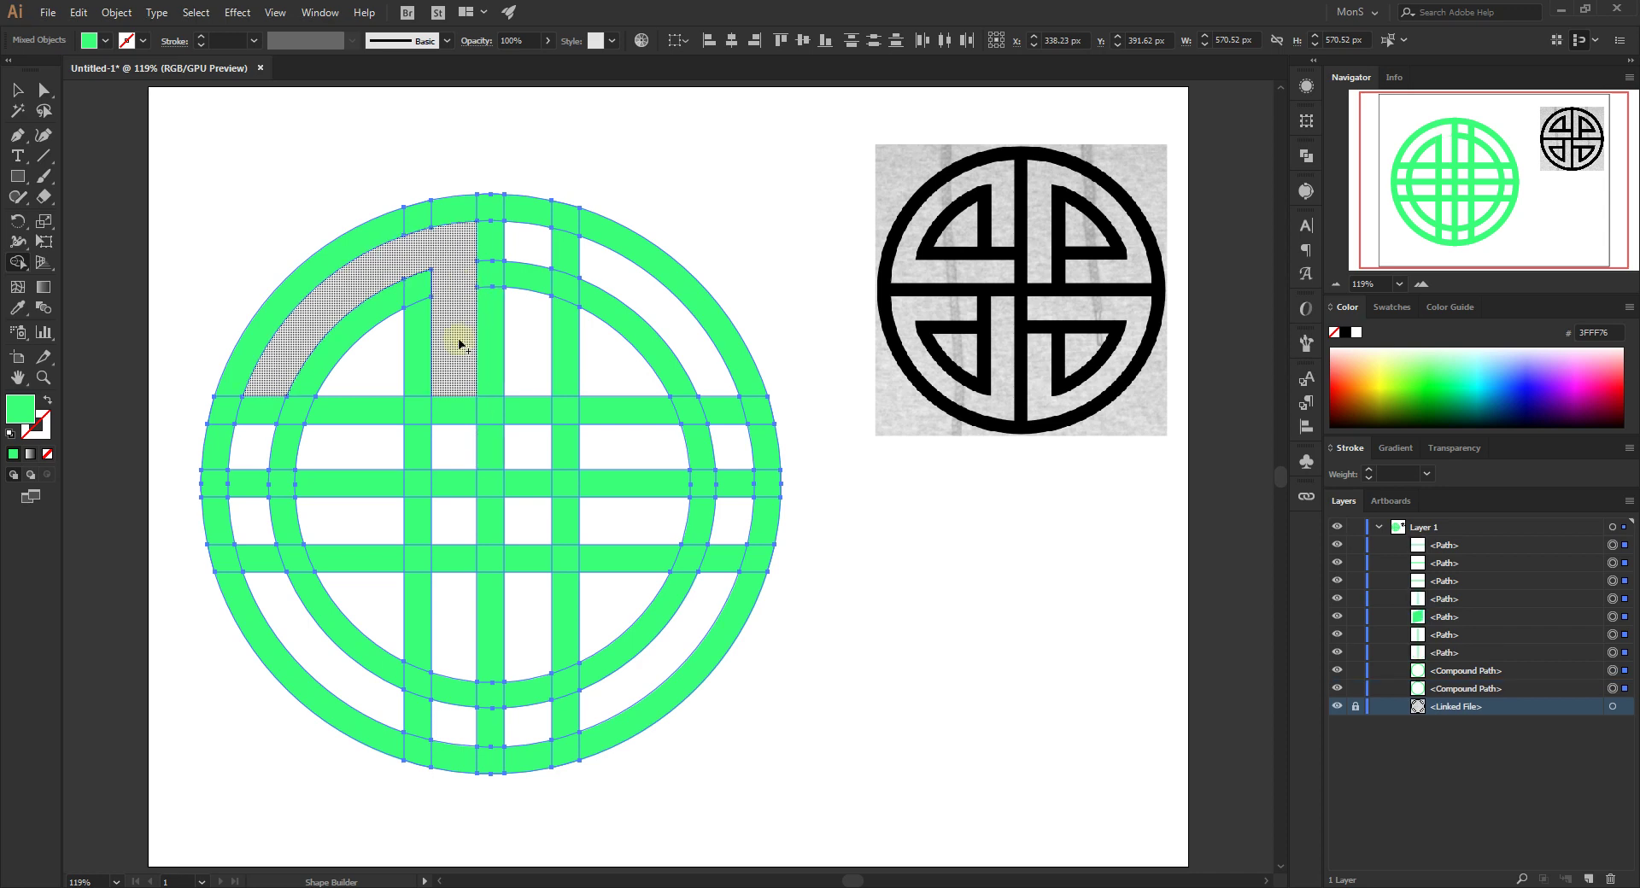
pyautogui.moveTo(453, 458); pyautogui.dragTo(271, 452)
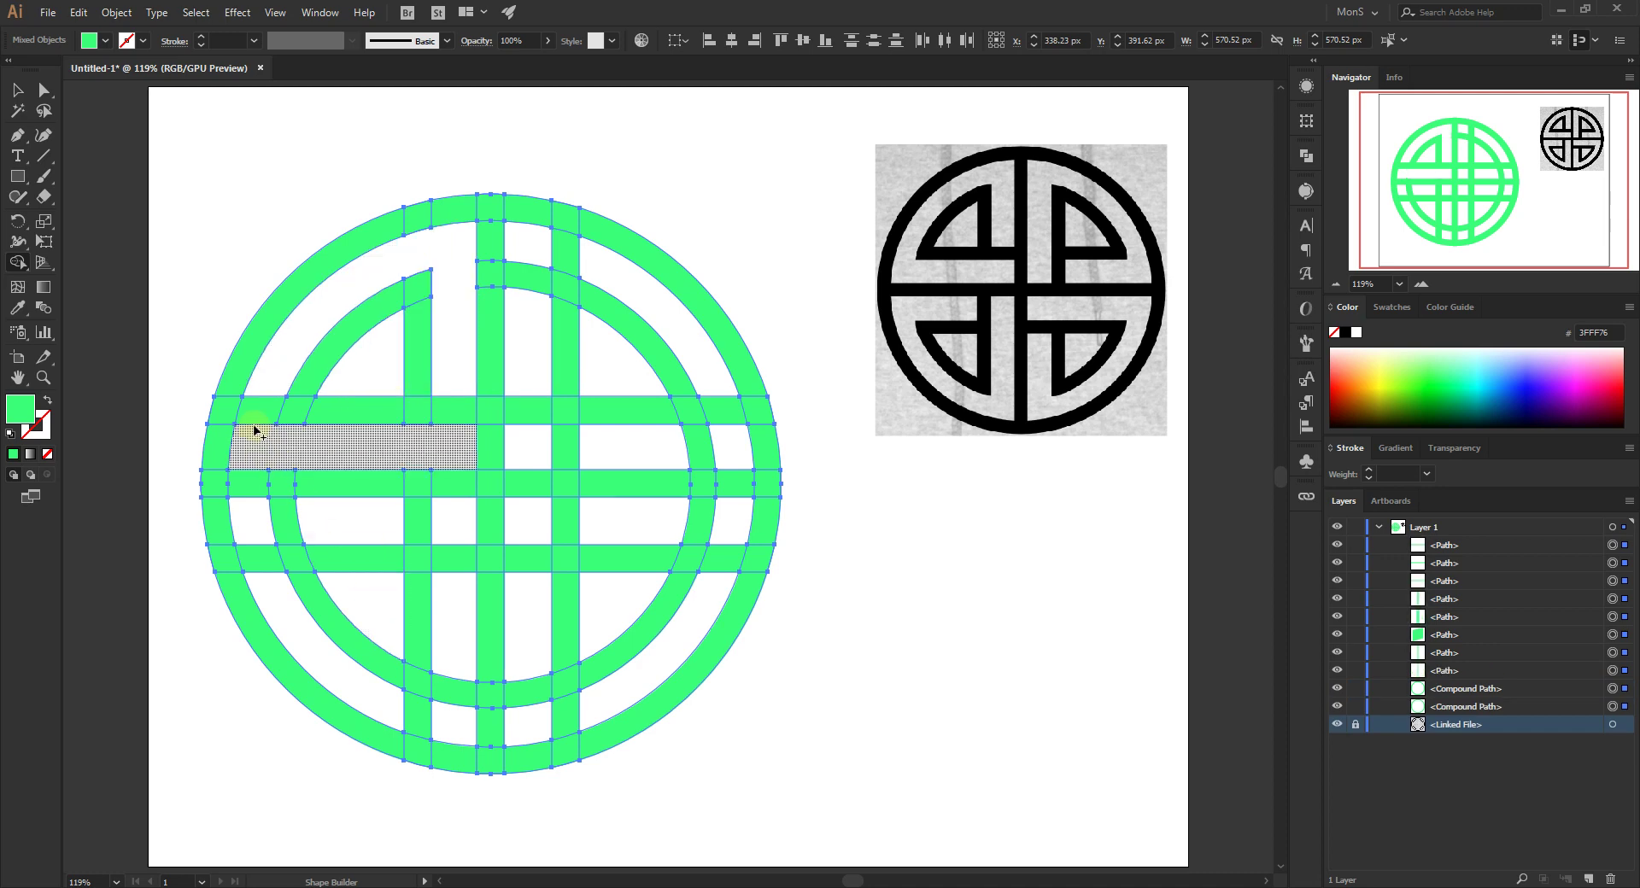
pyautogui.keyDown('alt'); pyautogui.moveTo(262, 394); pyautogui.dragTo(258, 431); pyautogui.keyUp('alt')
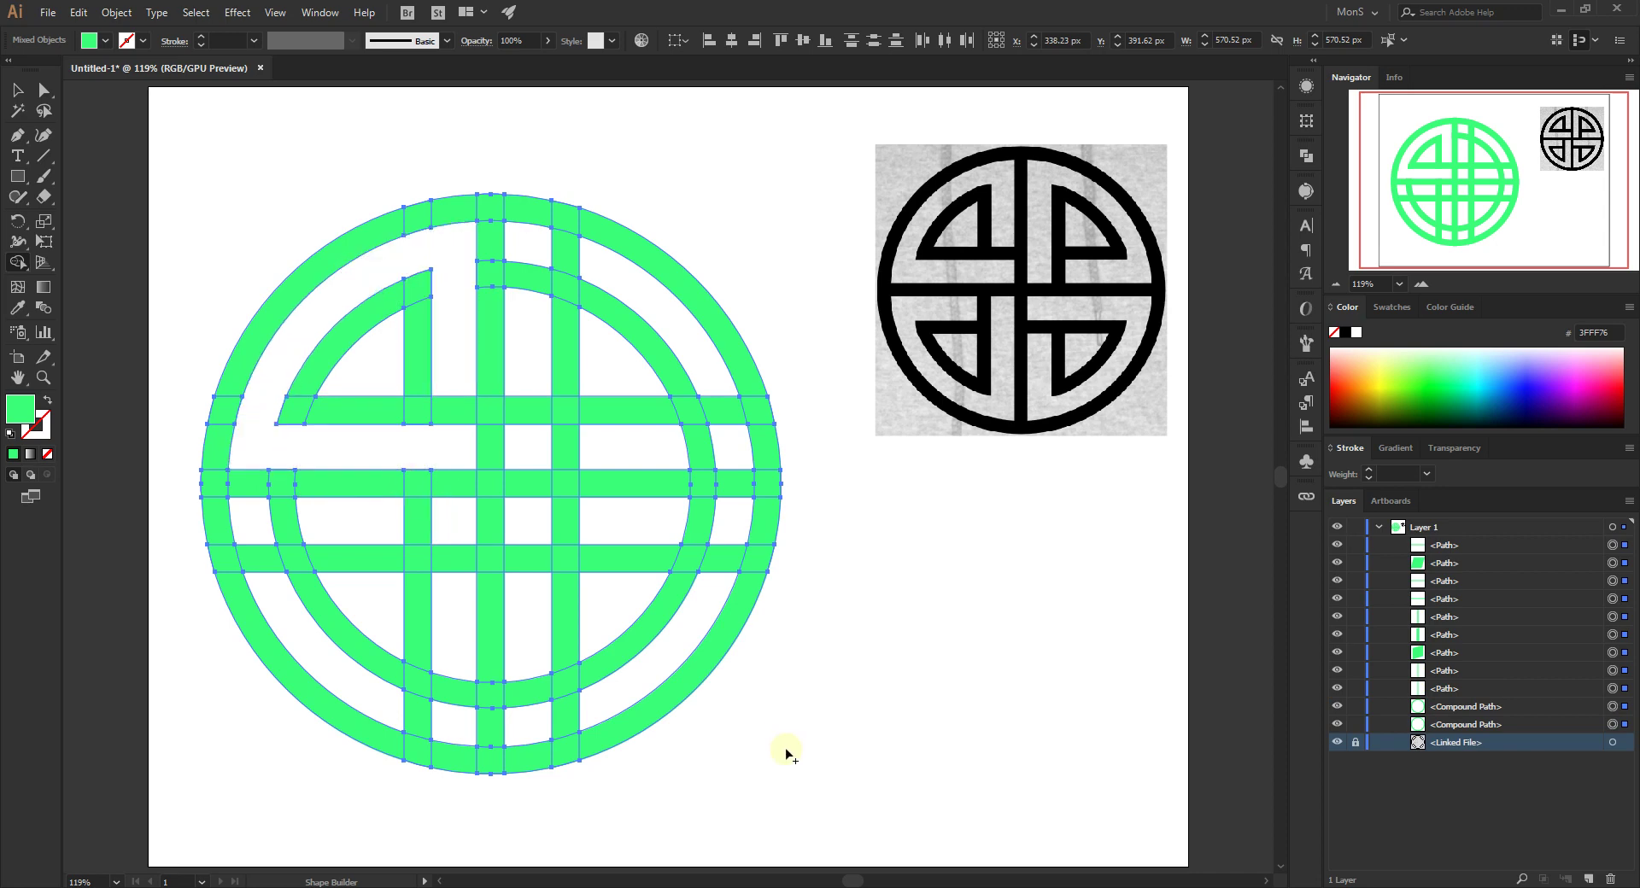
pyautogui.keyDown('alt'); pyautogui.moveTo(531, 249); pyautogui.dragTo(539, 437); pyautogui.keyUp('alt')
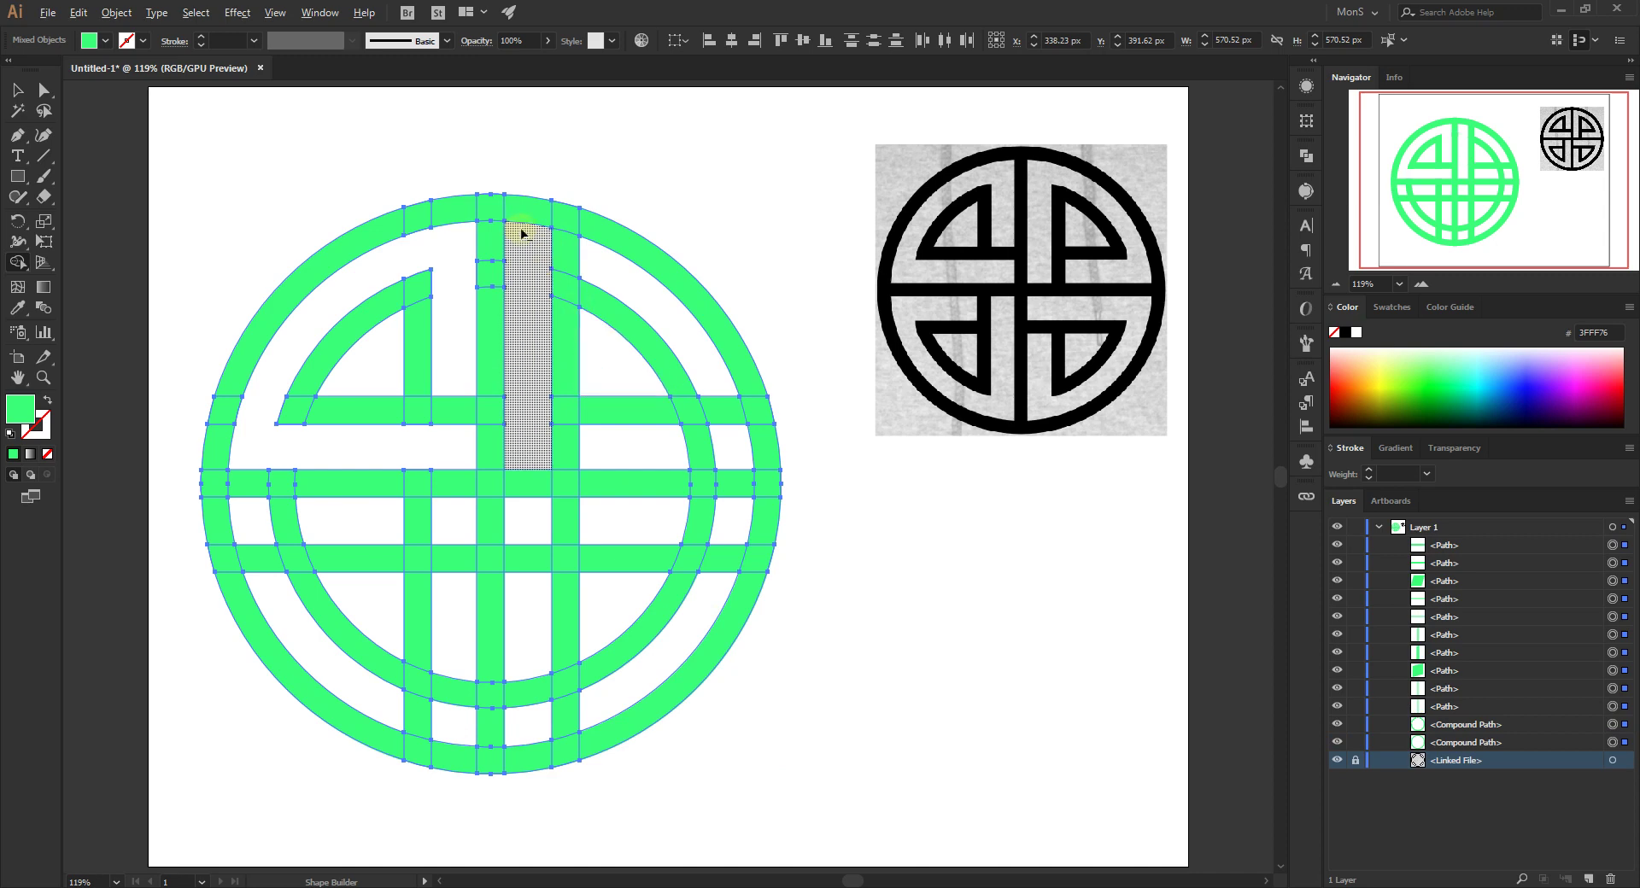
pyautogui.moveTo(555, 252)
pyautogui.mouseDown()
pyautogui.moveTo(608, 273)
pyautogui.moveTo(714, 385)
pyautogui.moveTo(717, 459)
pyautogui.moveTo(645, 455)
pyautogui.mouseUp()
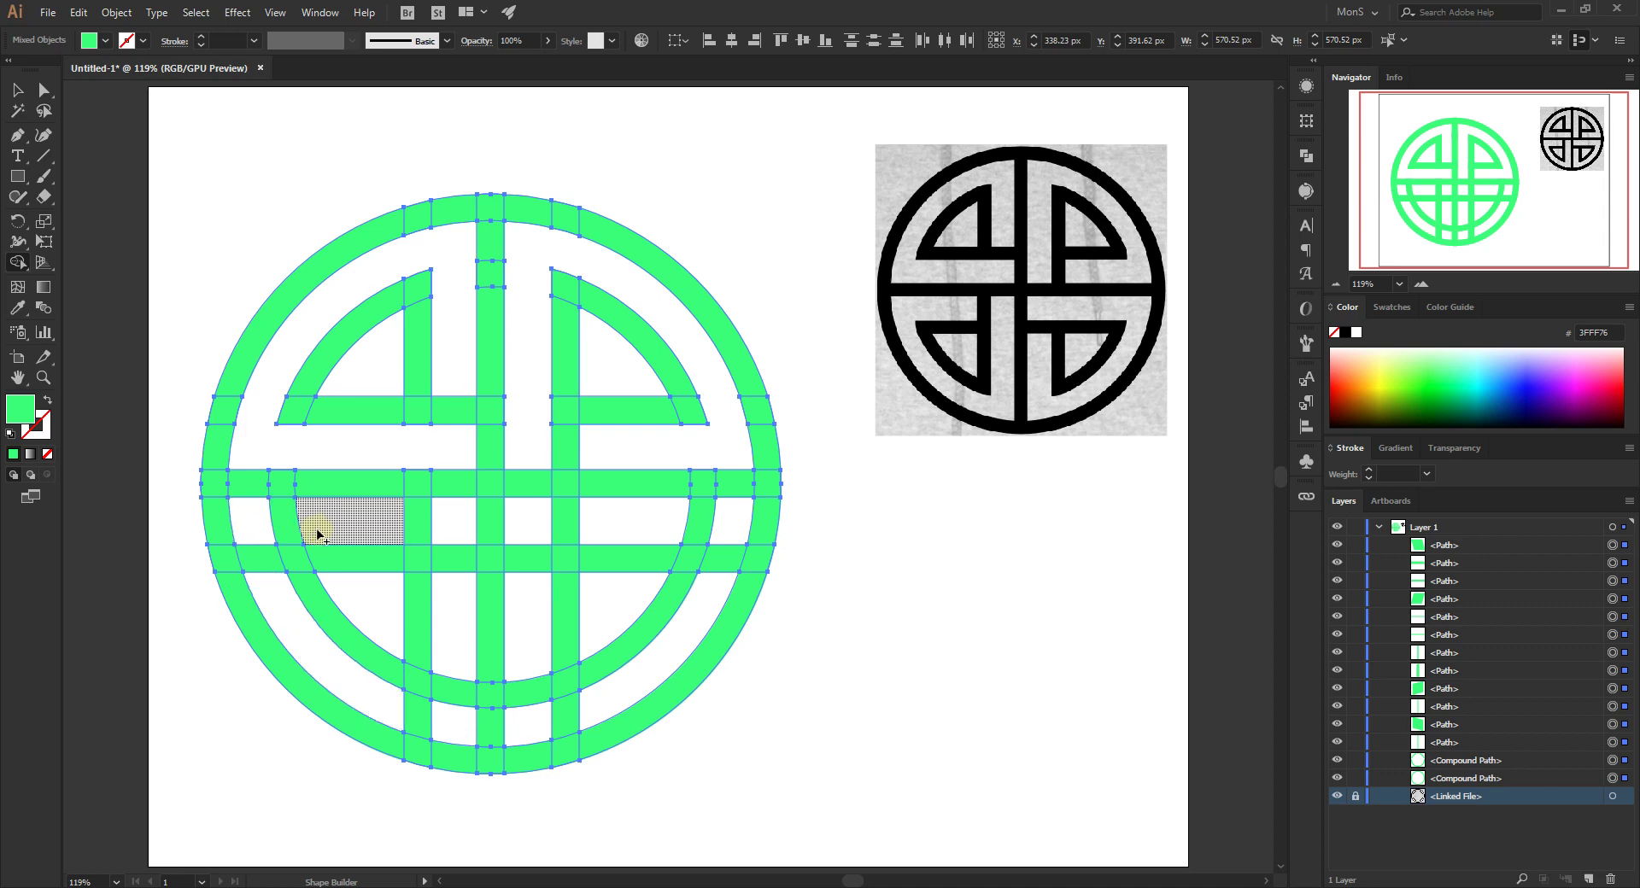
# Cut away the surplus bar and inner-ring segments in both lower quadrants with Shape Builder, following the reference knot
pyautogui.moveTo(330, 529); pyautogui.dragTo(270, 530)
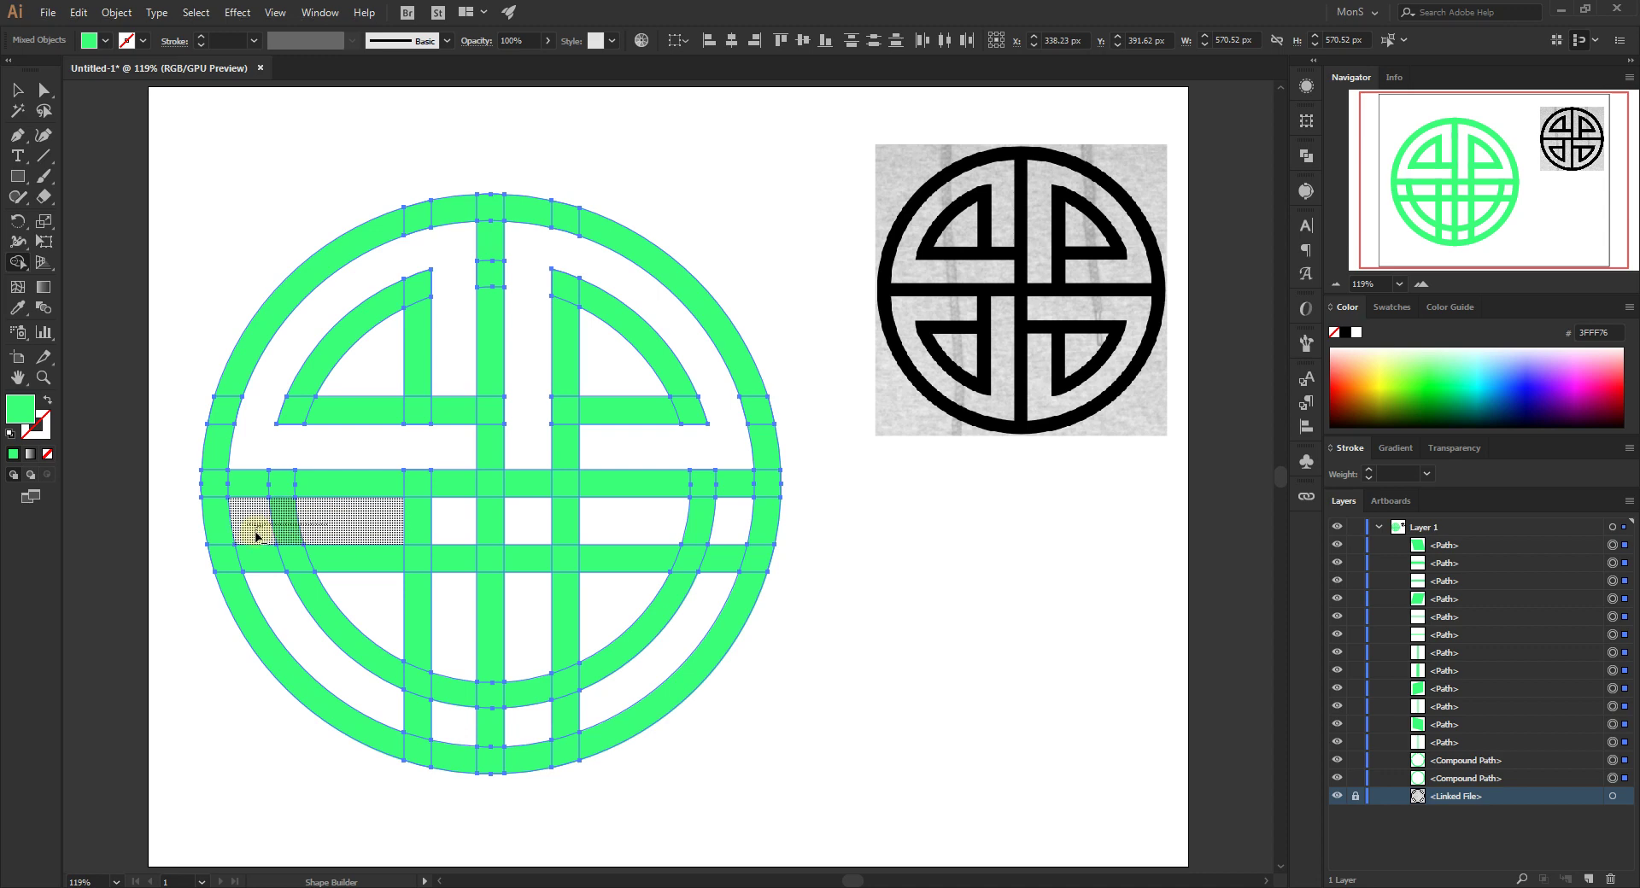
pyautogui.moveTo(256, 535); pyautogui.dragTo(285, 588)
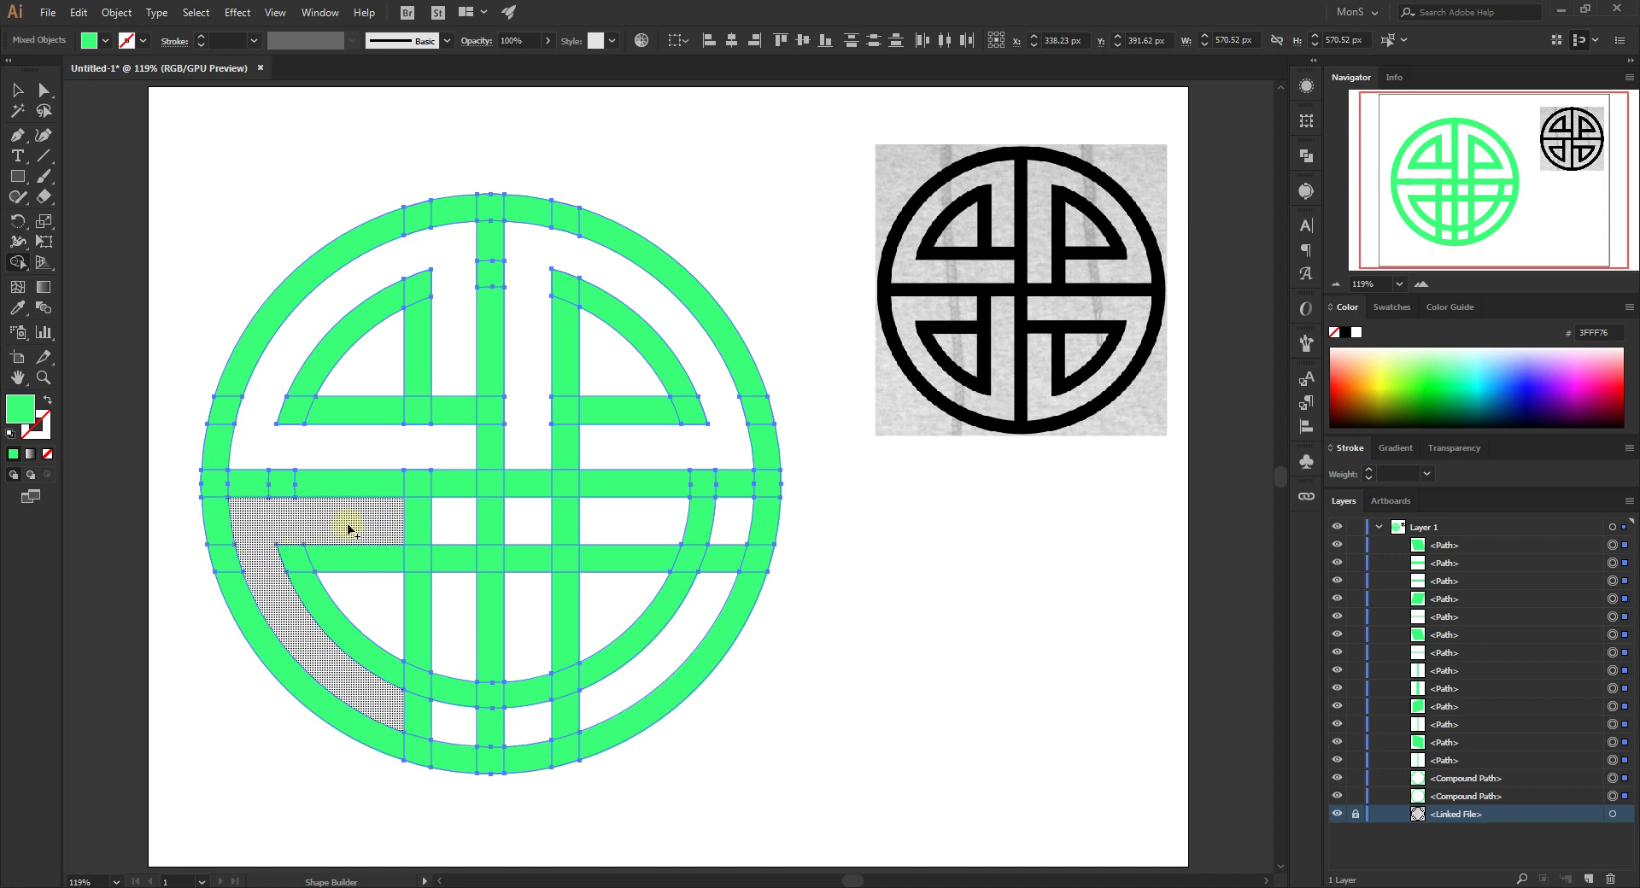
pyautogui.moveTo(293, 615); pyautogui.dragTo(301, 607)
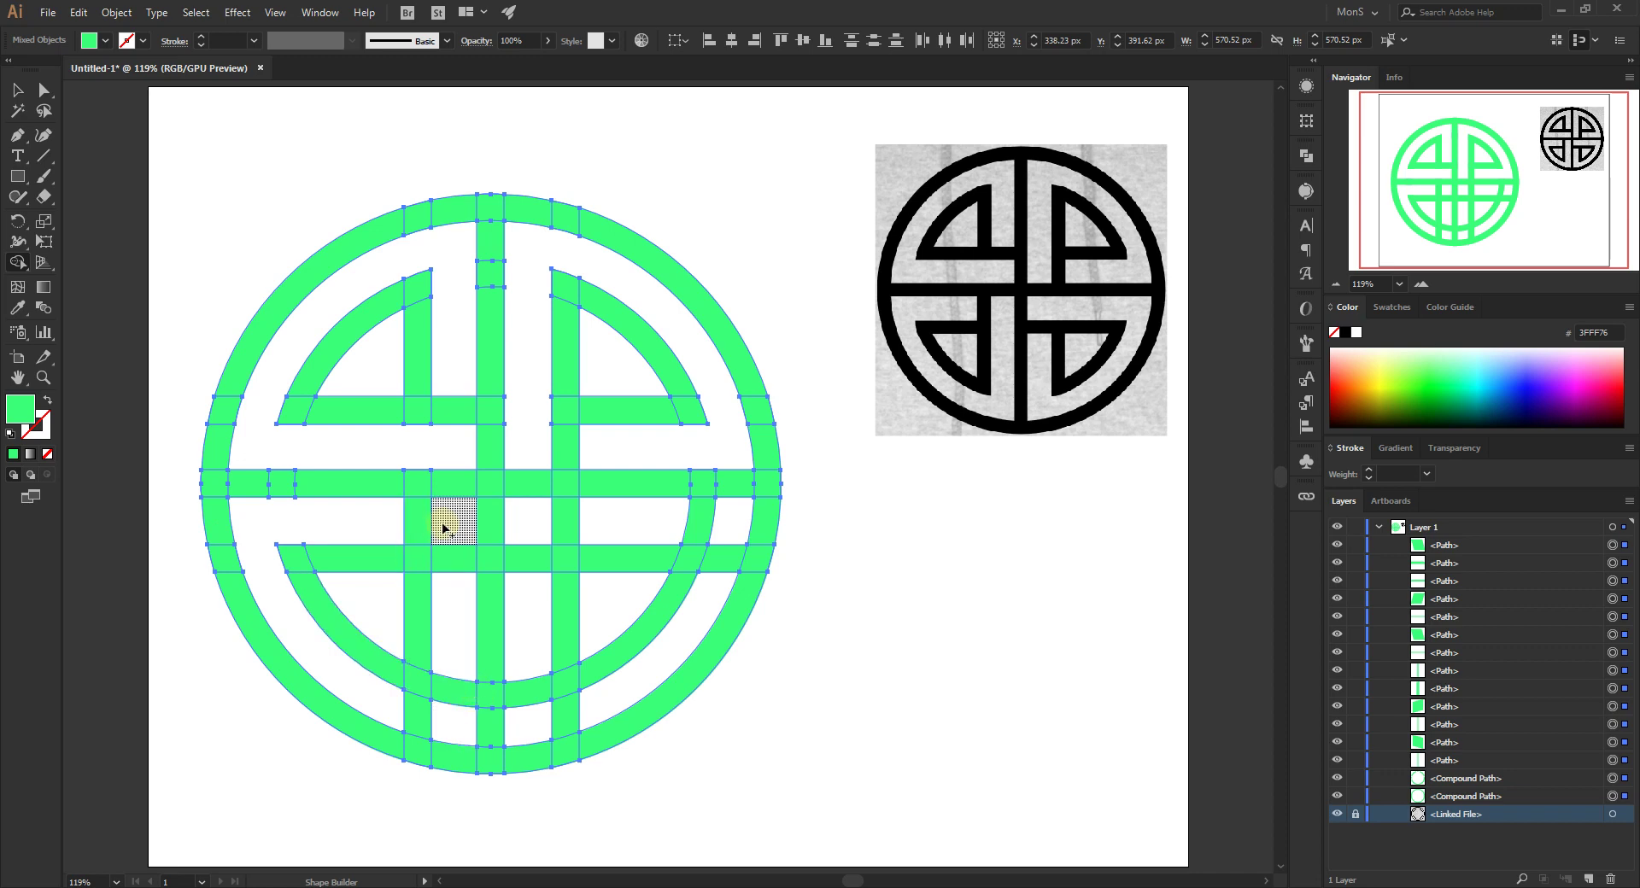
pyautogui.moveTo(453, 530)
pyautogui.mouseDown()
pyautogui.moveTo(460, 650)
pyautogui.moveTo(418, 722)
pyautogui.mouseUp()
pyautogui.click(513, 760)
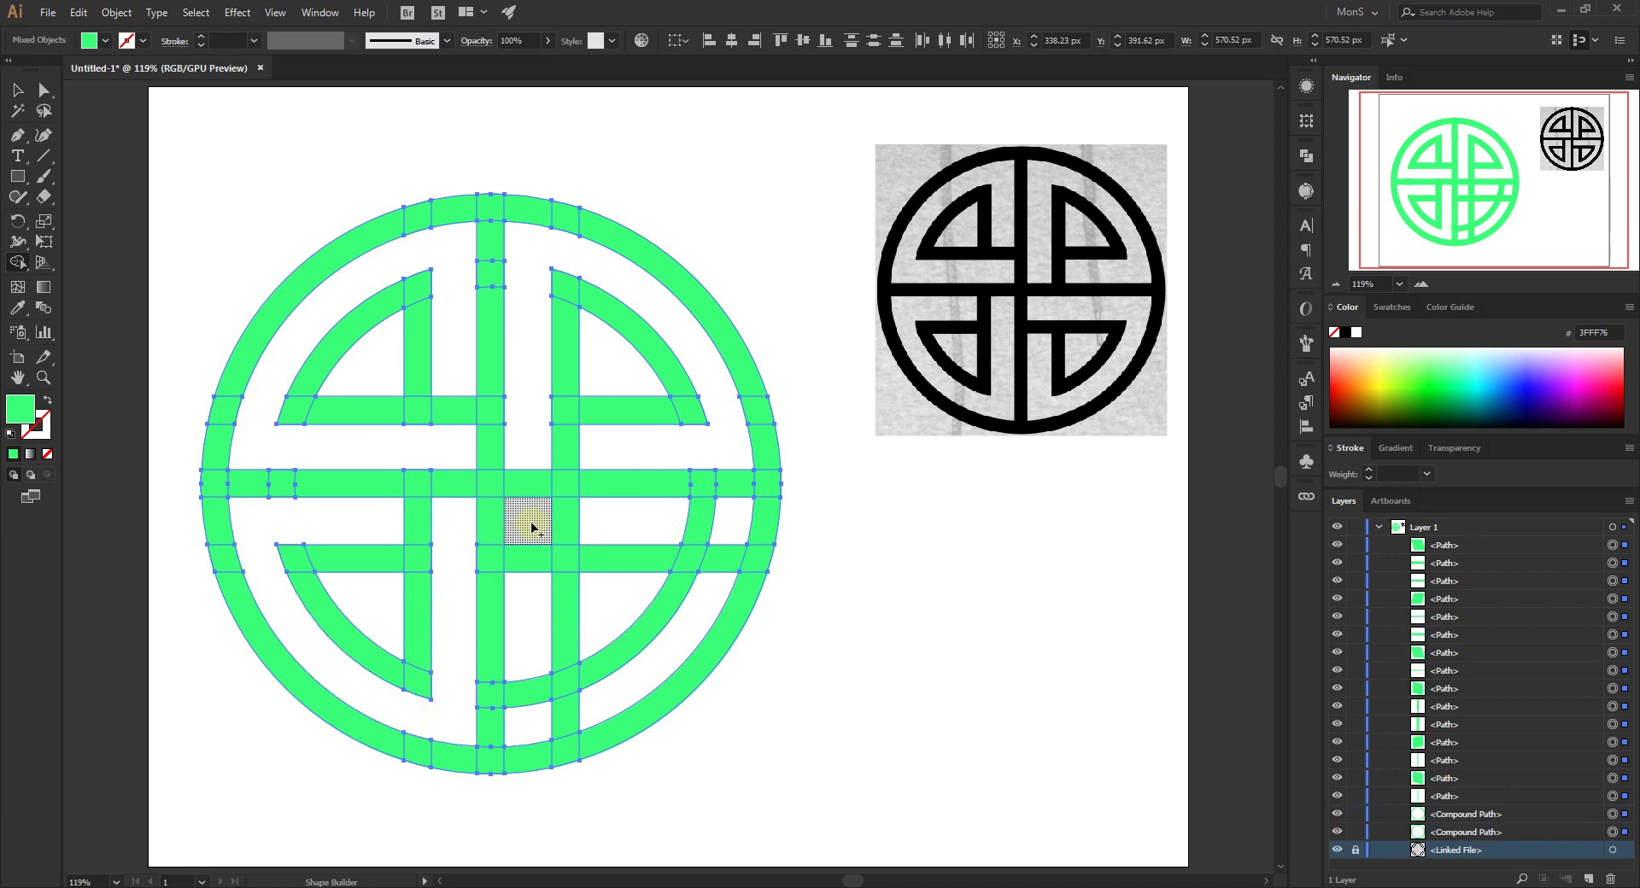
pyautogui.moveTo(525, 523)
pyautogui.mouseDown()
pyautogui.moveTo(722, 523)
pyautogui.moveTo(726, 541)
pyautogui.moveTo(660, 668)
pyautogui.moveTo(608, 704)
pyautogui.moveTo(529, 720)
pyautogui.moveTo(523, 663)
pyautogui.mouseUp()
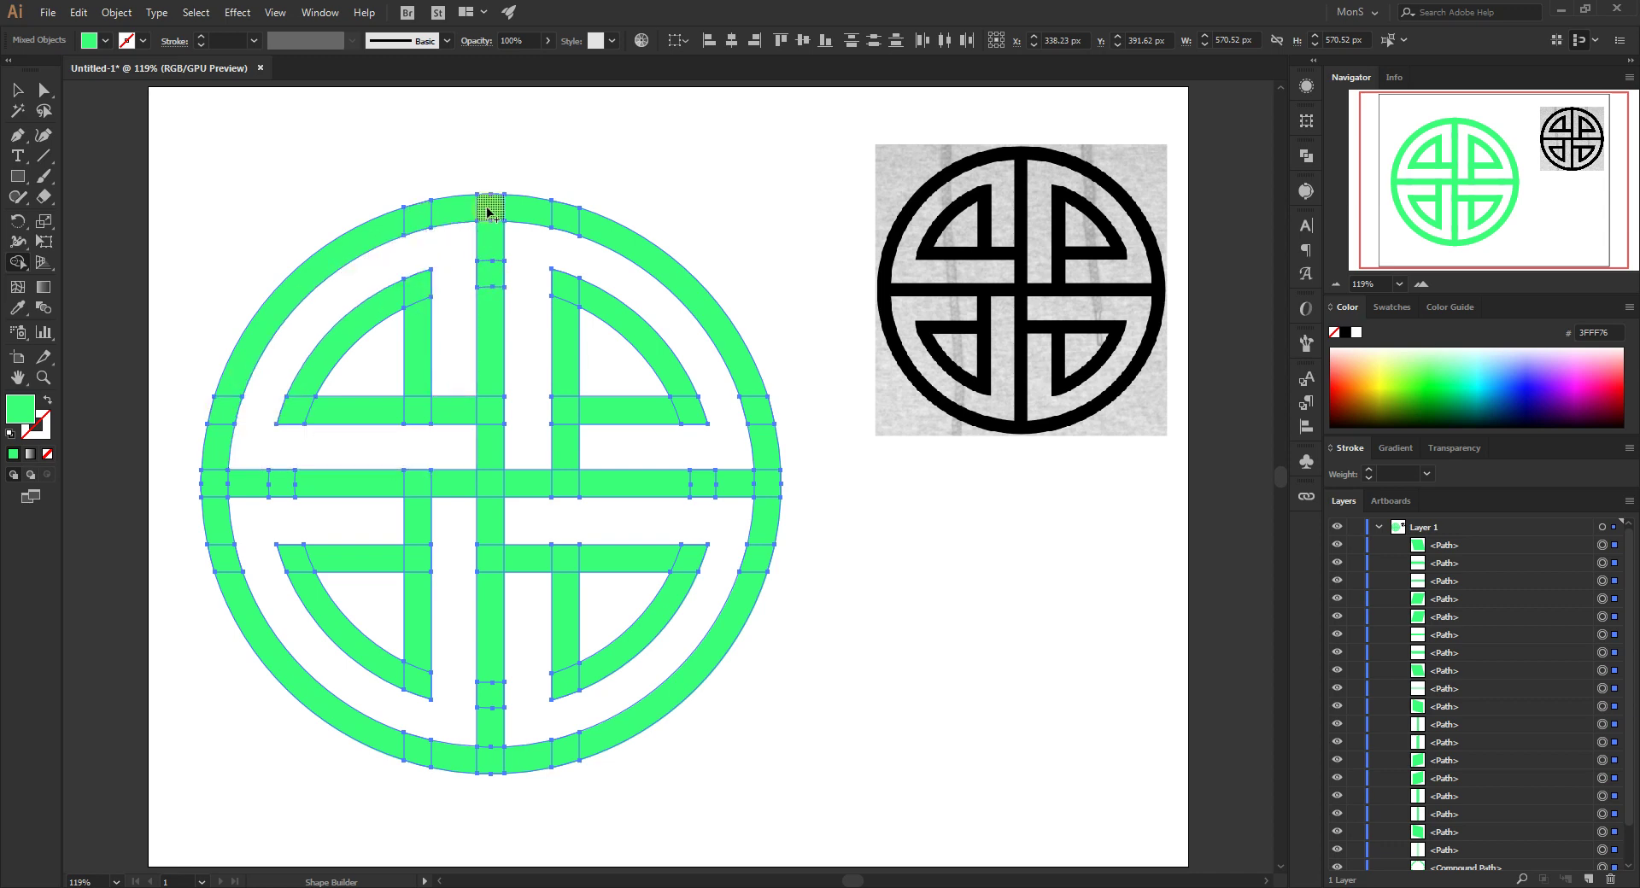
# Merge the segments of the central horizontal bar, the left outer ring arc and the lower-left quadrant with Shape Builder
pyautogui.click(481, 293)
pyautogui.click(721, 488)
pyautogui.moveTo(760, 484)
pyautogui.mouseDown()
pyautogui.moveTo(308, 494)
pyautogui.moveTo(212, 486)
pyautogui.mouseUp()
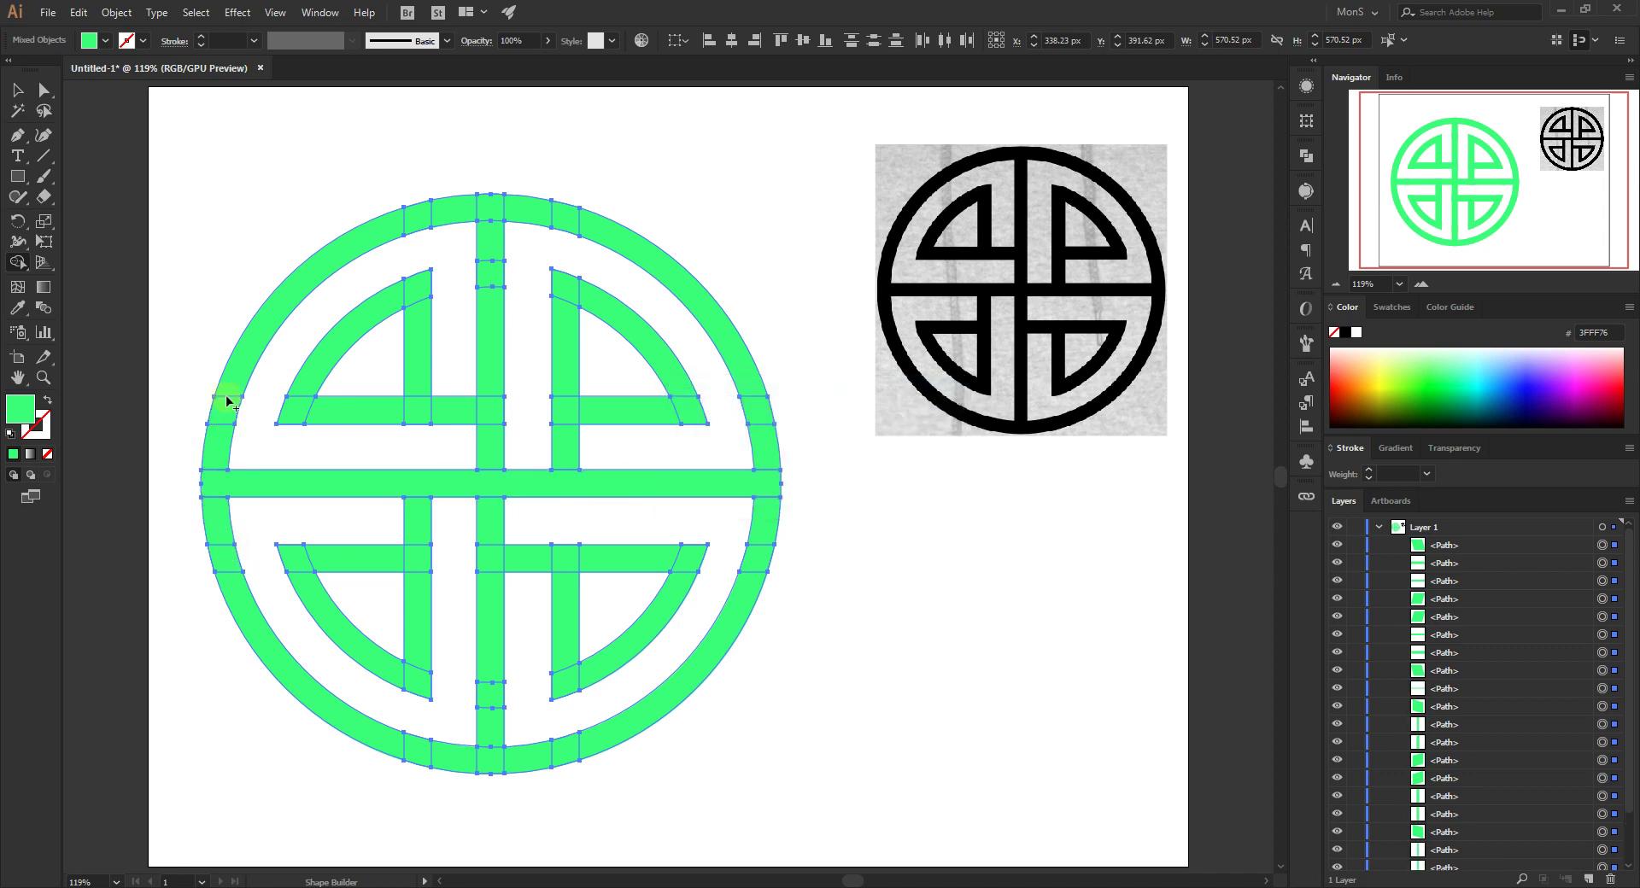
pyautogui.moveTo(231, 376)
pyautogui.mouseDown()
pyautogui.moveTo(213, 510)
pyautogui.moveTo(239, 602)
pyautogui.moveTo(304, 560)
pyautogui.moveTo(415, 560)
pyautogui.moveTo(418, 528)
pyautogui.moveTo(405, 691)
pyautogui.mouseUp()
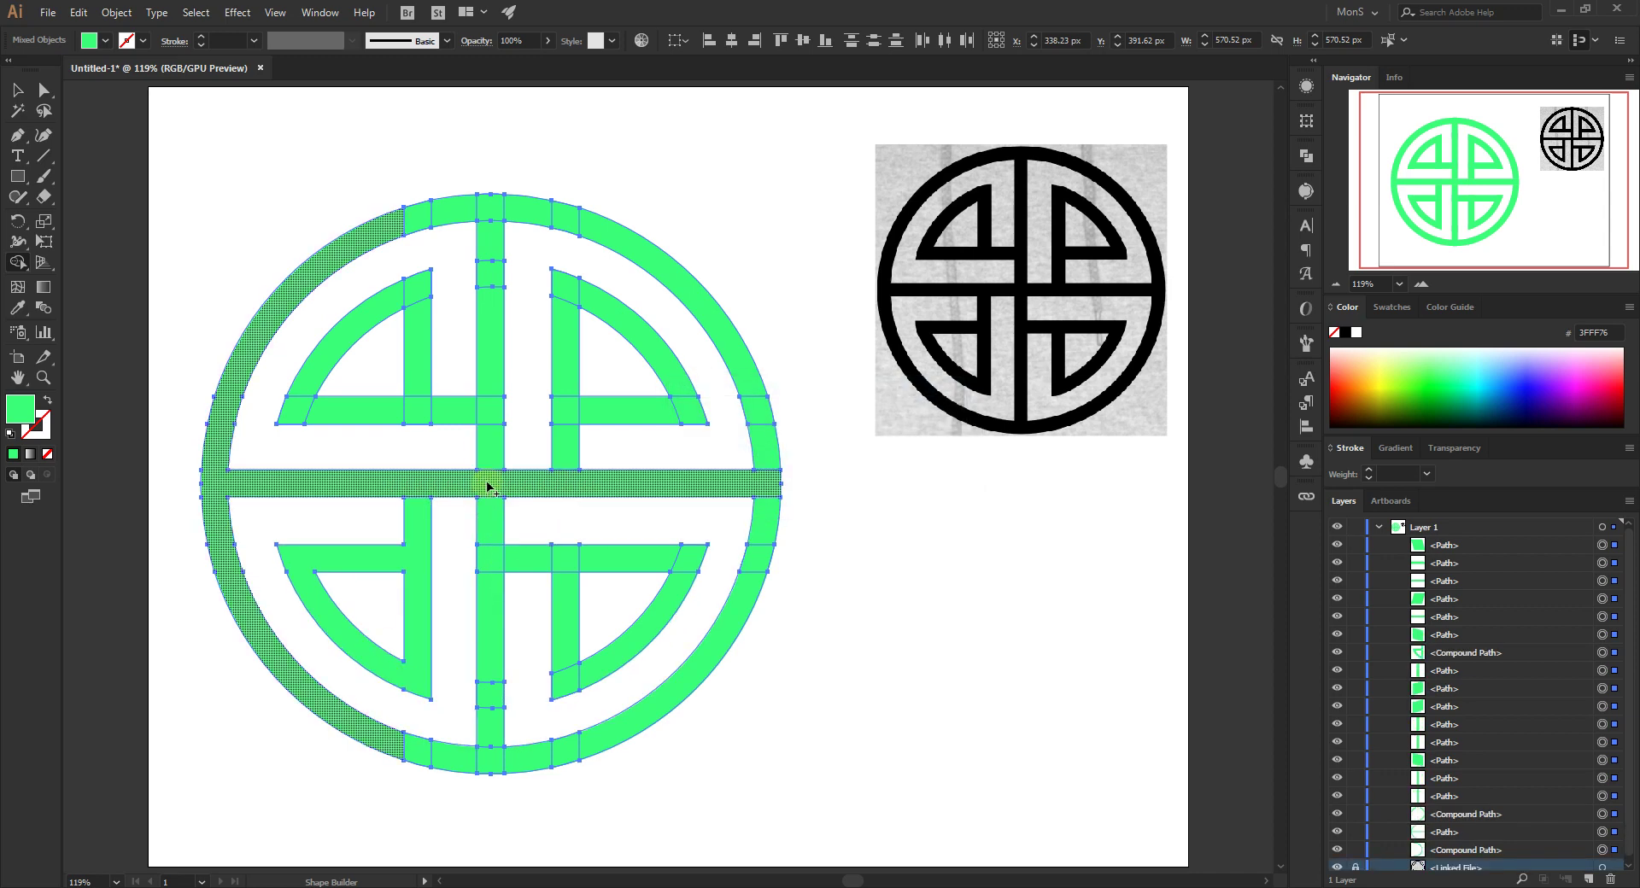
pyautogui.moveTo(486, 483)
pyautogui.mouseDown()
pyautogui.moveTo(504, 554)
pyautogui.moveTo(487, 652)
pyautogui.mouseUp()
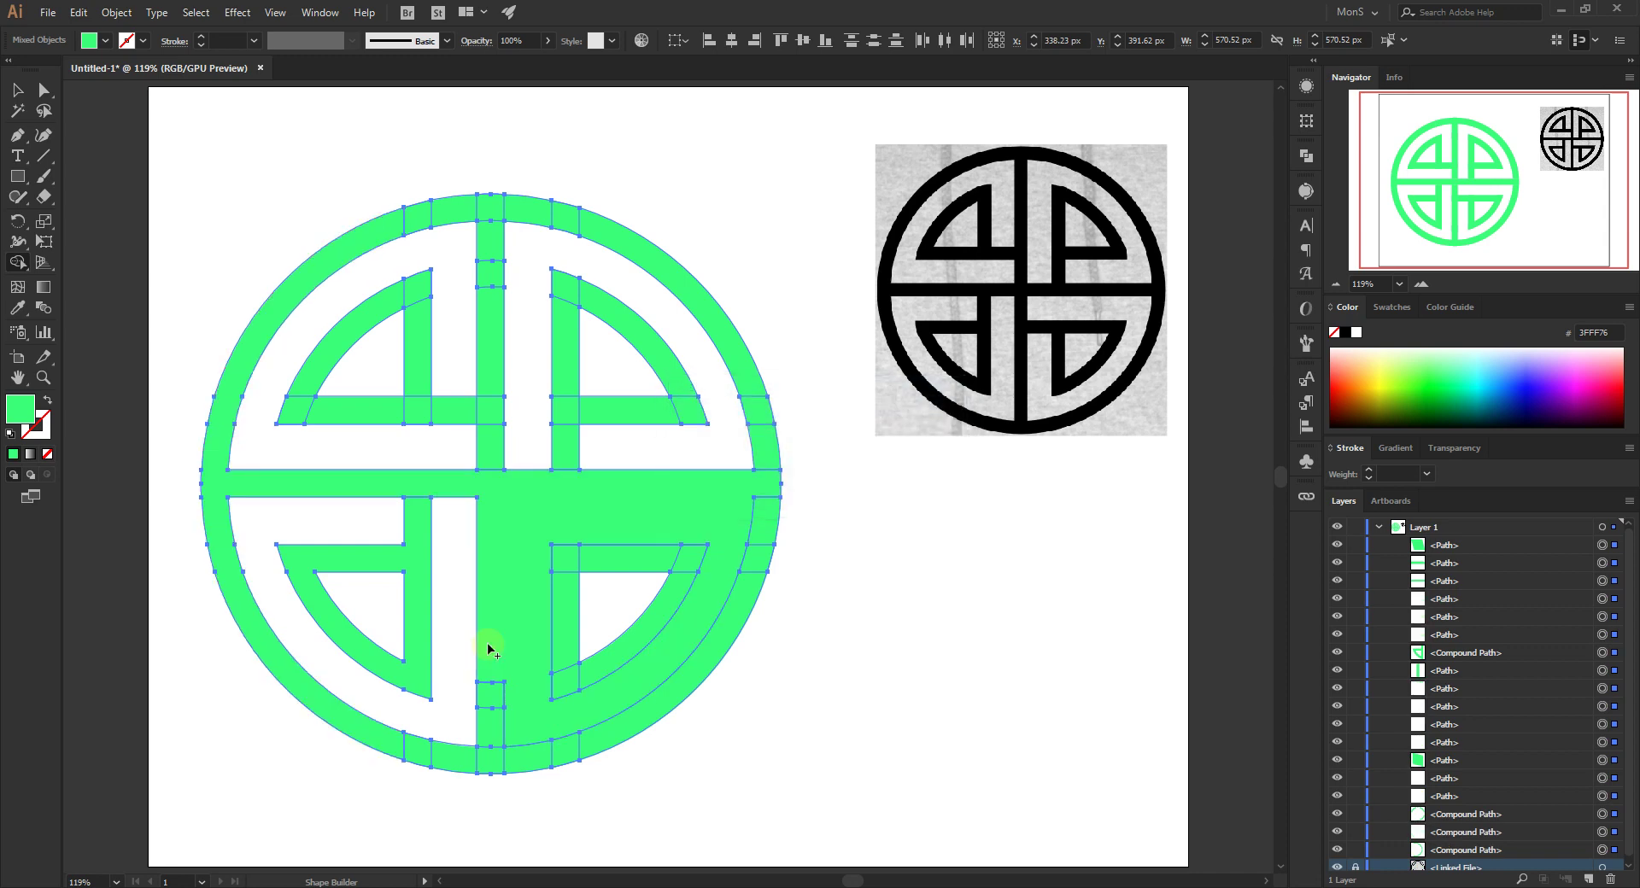
pyautogui.hotkey('ctrl', 'z')
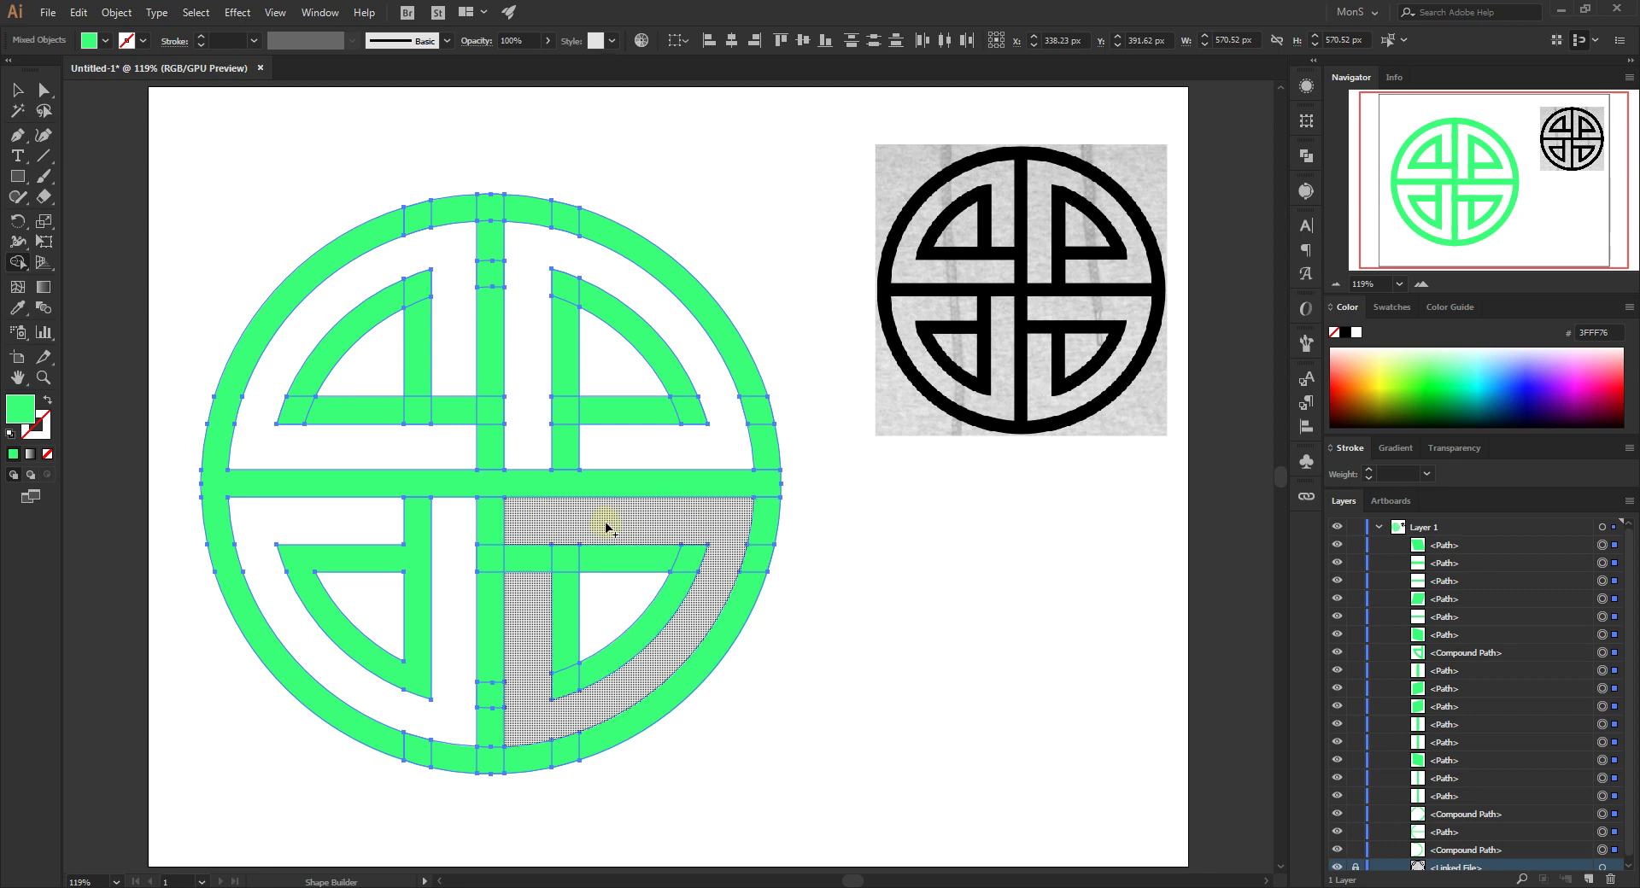
pyautogui.click(542, 530)
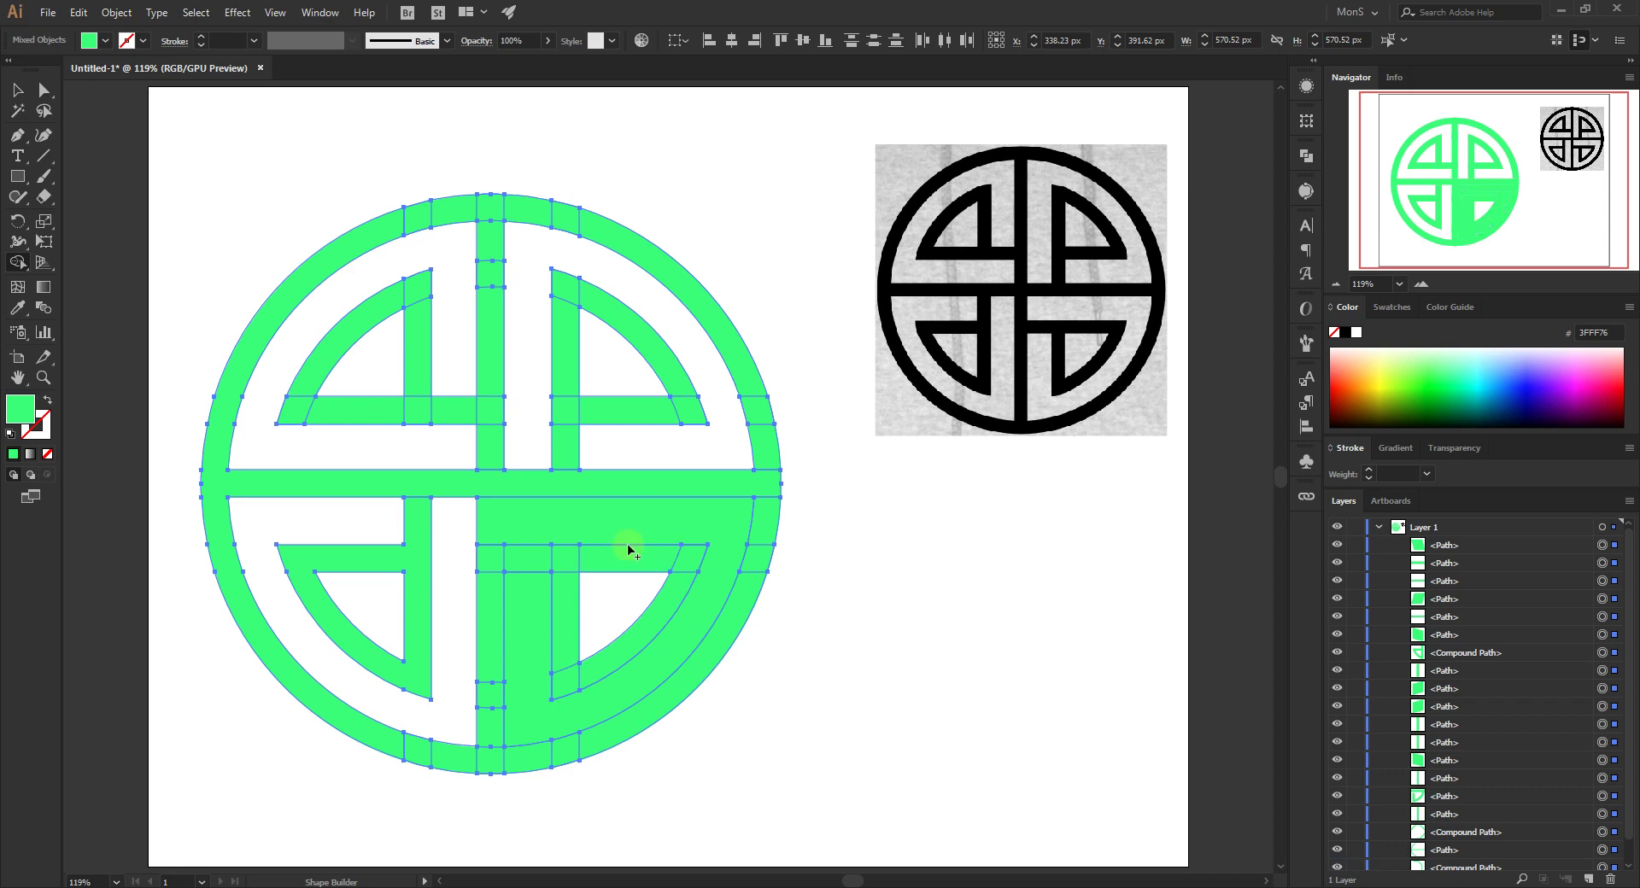
pyautogui.hotkey('ctrl', 'z')
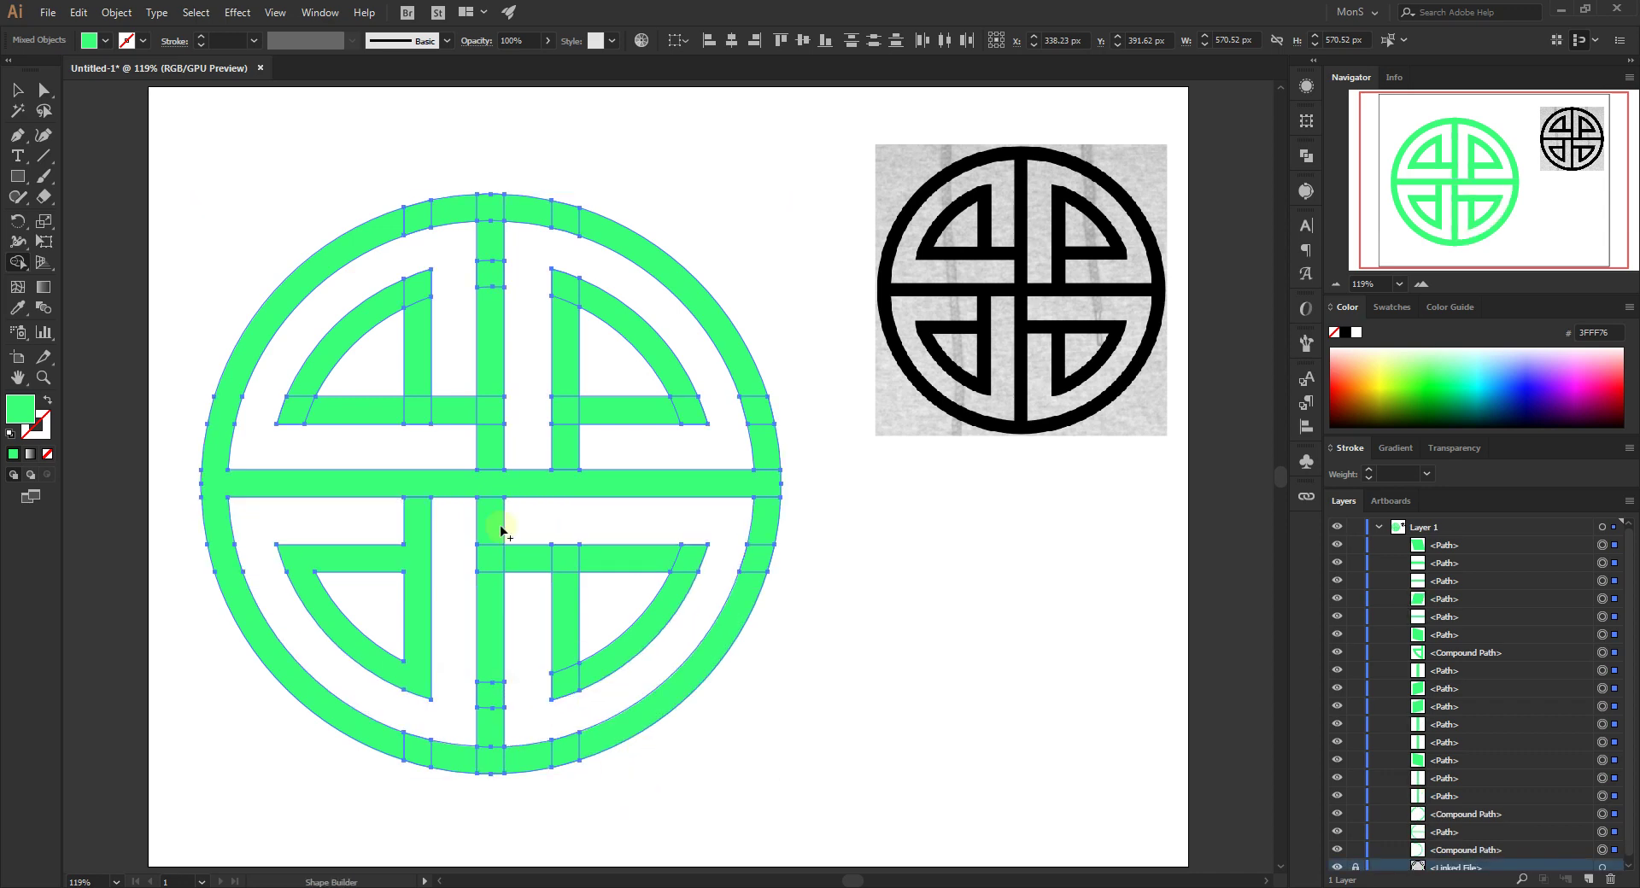
# Merge the lower half of the vertical bar, the bottom ring arc and the lower-right quadrant segments into the knot with Shape Builder
pyautogui.moveTo(488, 535)
pyautogui.mouseDown()
pyautogui.moveTo(492, 771)
pyautogui.moveTo(478, 768)
pyautogui.mouseUp()
pyautogui.moveTo(461, 764)
pyautogui.mouseDown()
pyautogui.moveTo(392, 743)
pyautogui.moveTo(518, 767)
pyautogui.moveTo(591, 745)
pyautogui.mouseUp()
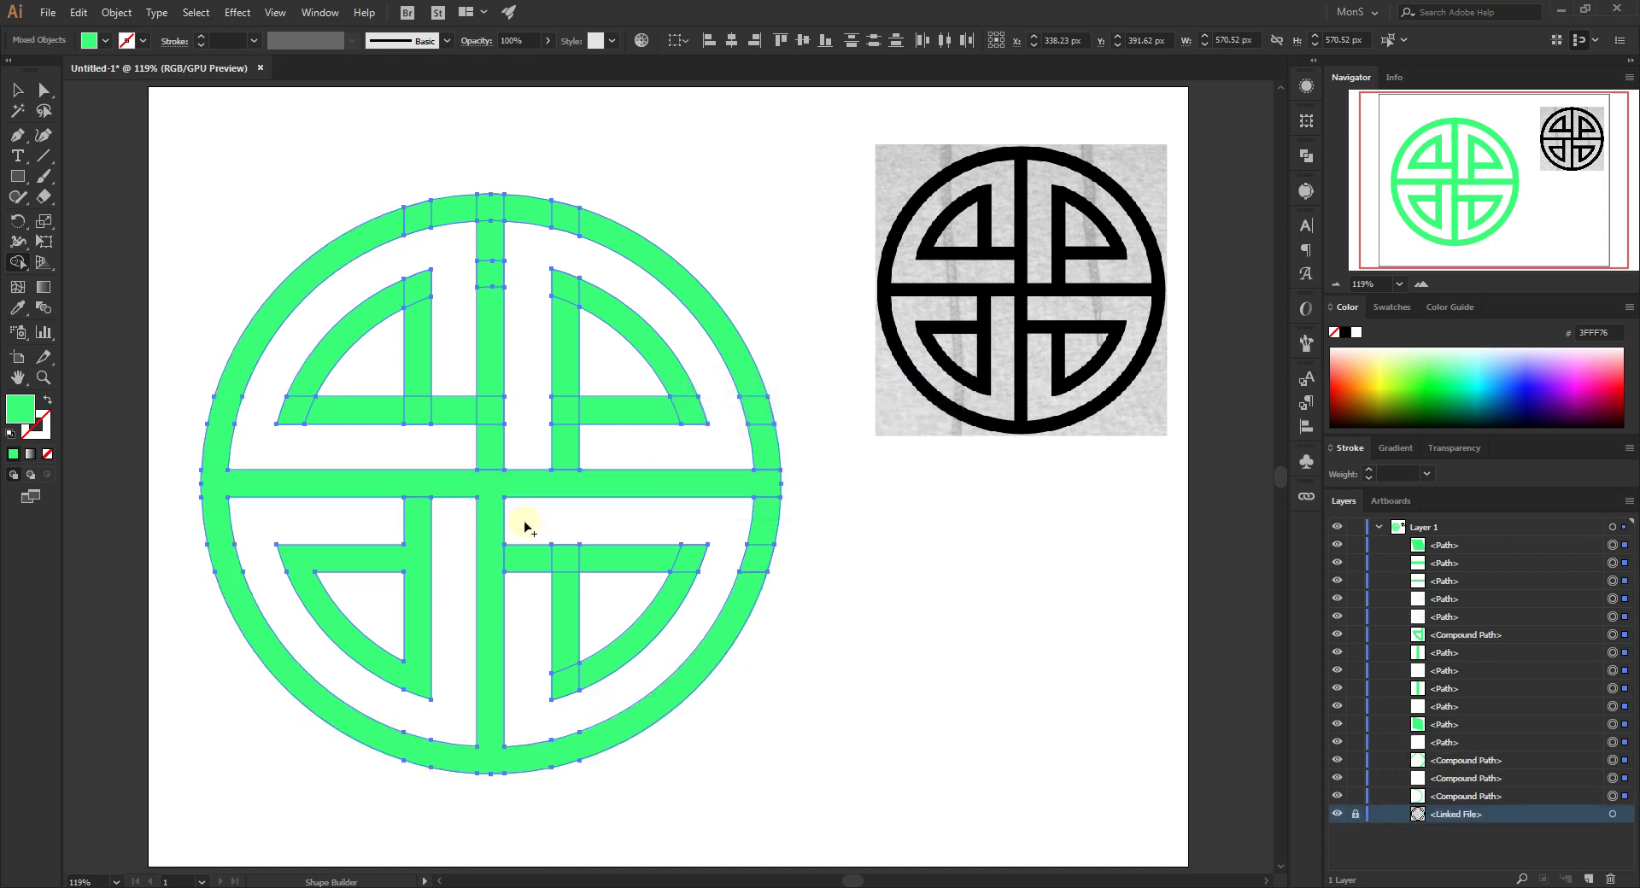
pyautogui.moveTo(494, 564)
pyautogui.mouseDown()
pyautogui.moveTo(678, 556)
pyautogui.moveTo(674, 583)
pyautogui.mouseUp()
pyautogui.moveTo(574, 584)
pyautogui.mouseDown()
pyautogui.moveTo(589, 682)
pyautogui.moveTo(565, 680)
pyautogui.moveTo(591, 724)
pyautogui.mouseUp()
pyautogui.hotkey('ctrl', 'z')
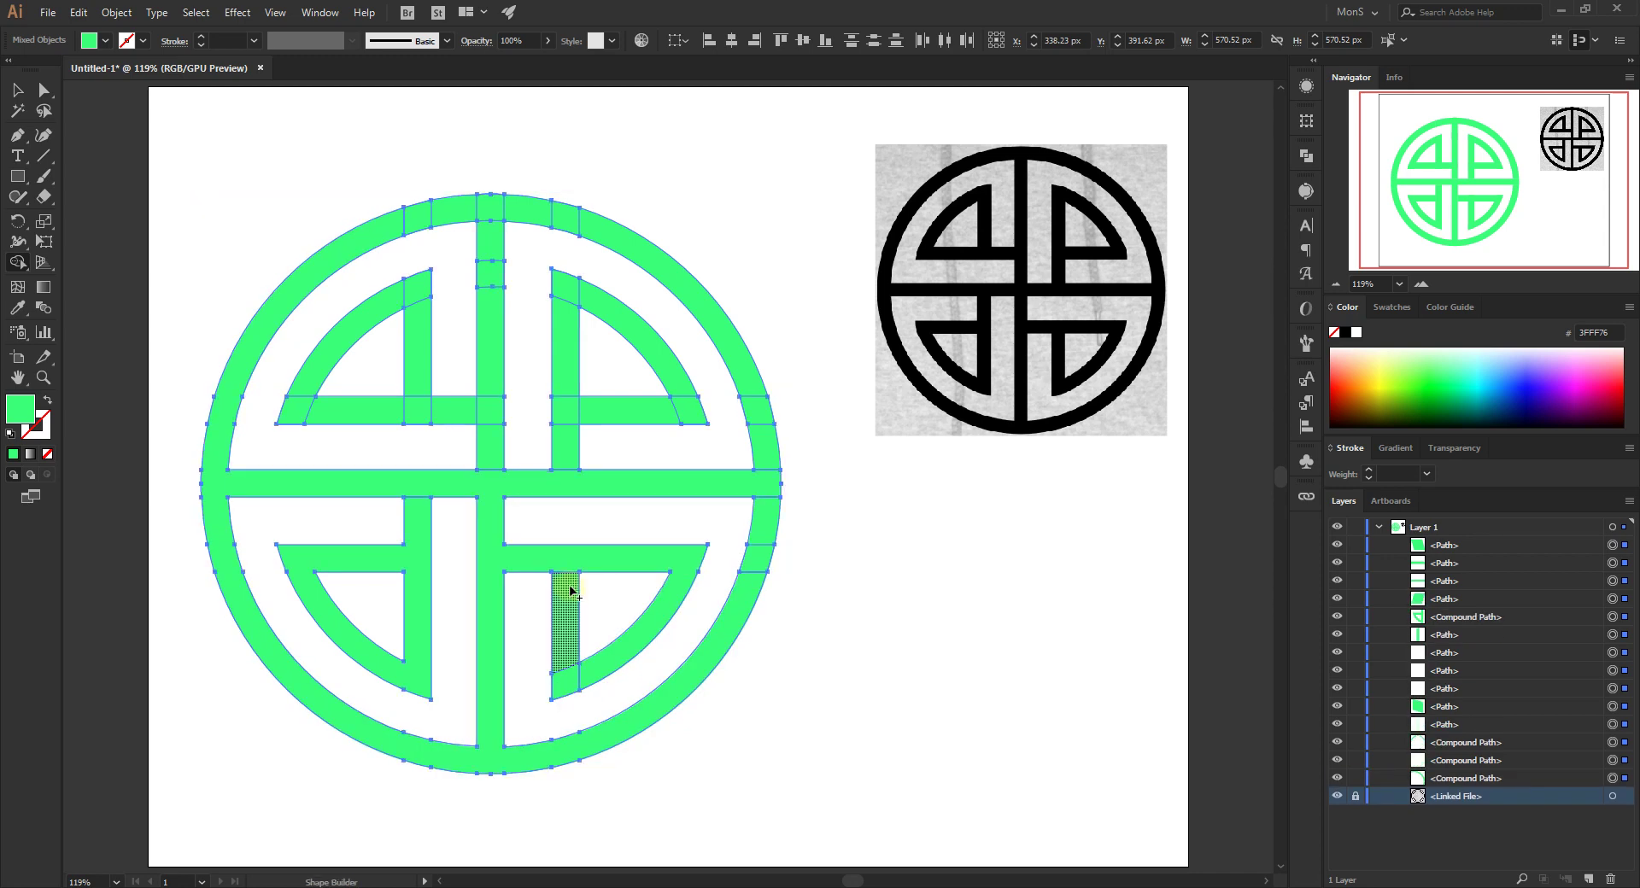
pyautogui.moveTo(567, 556); pyautogui.dragTo(566, 683)
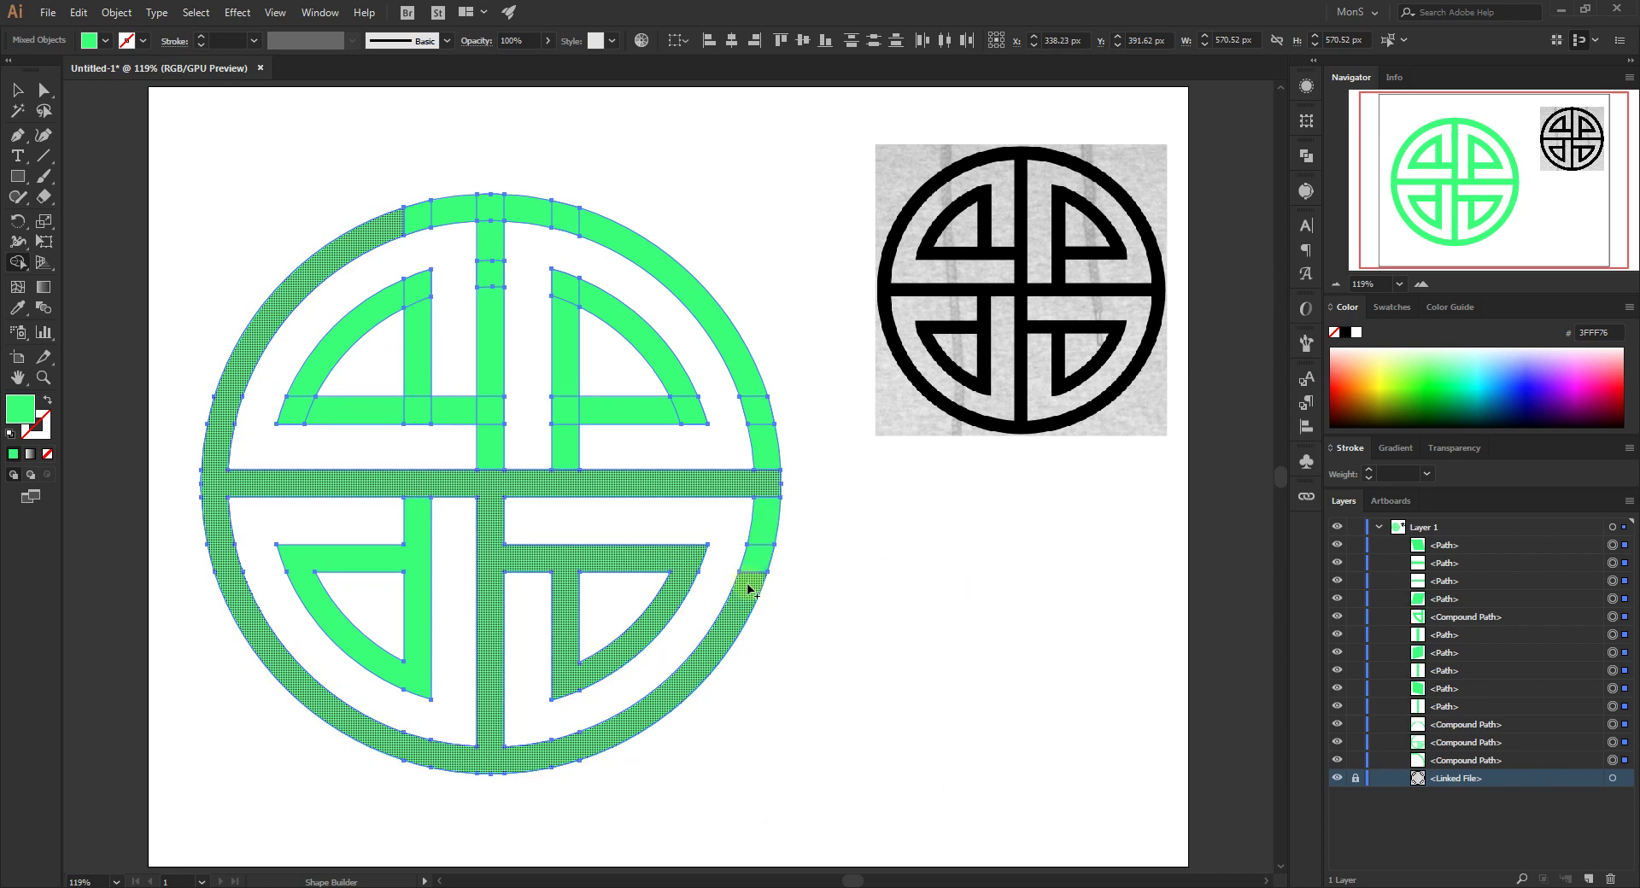
# Merge the right and top ring arcs, the upper vertical bar and both upper quadrants' segments with Shape Builder
pyautogui.moveTo(746, 586)
pyautogui.mouseDown()
pyautogui.moveTo(767, 450)
pyautogui.moveTo(744, 380)
pyautogui.moveTo(682, 408)
pyautogui.moveTo(699, 416)
pyautogui.moveTo(671, 387)
pyautogui.moveTo(655, 417)
pyautogui.moveTo(567, 415)
pyautogui.moveTo(567, 488)
pyautogui.mouseUp()
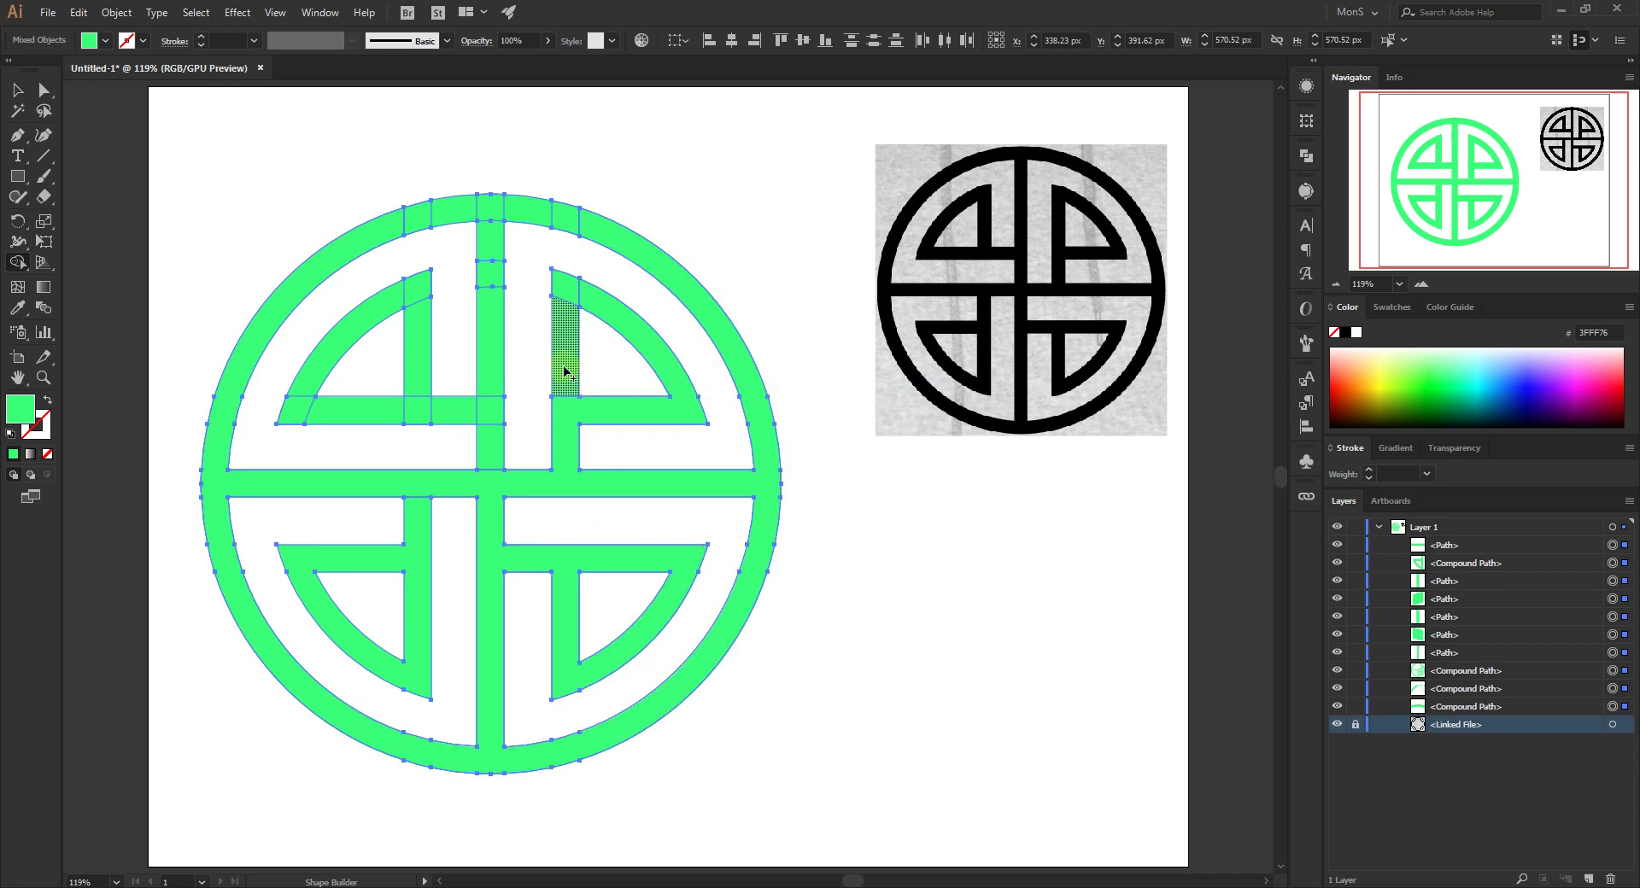
pyautogui.moveTo(556, 418); pyautogui.dragTo(566, 282)
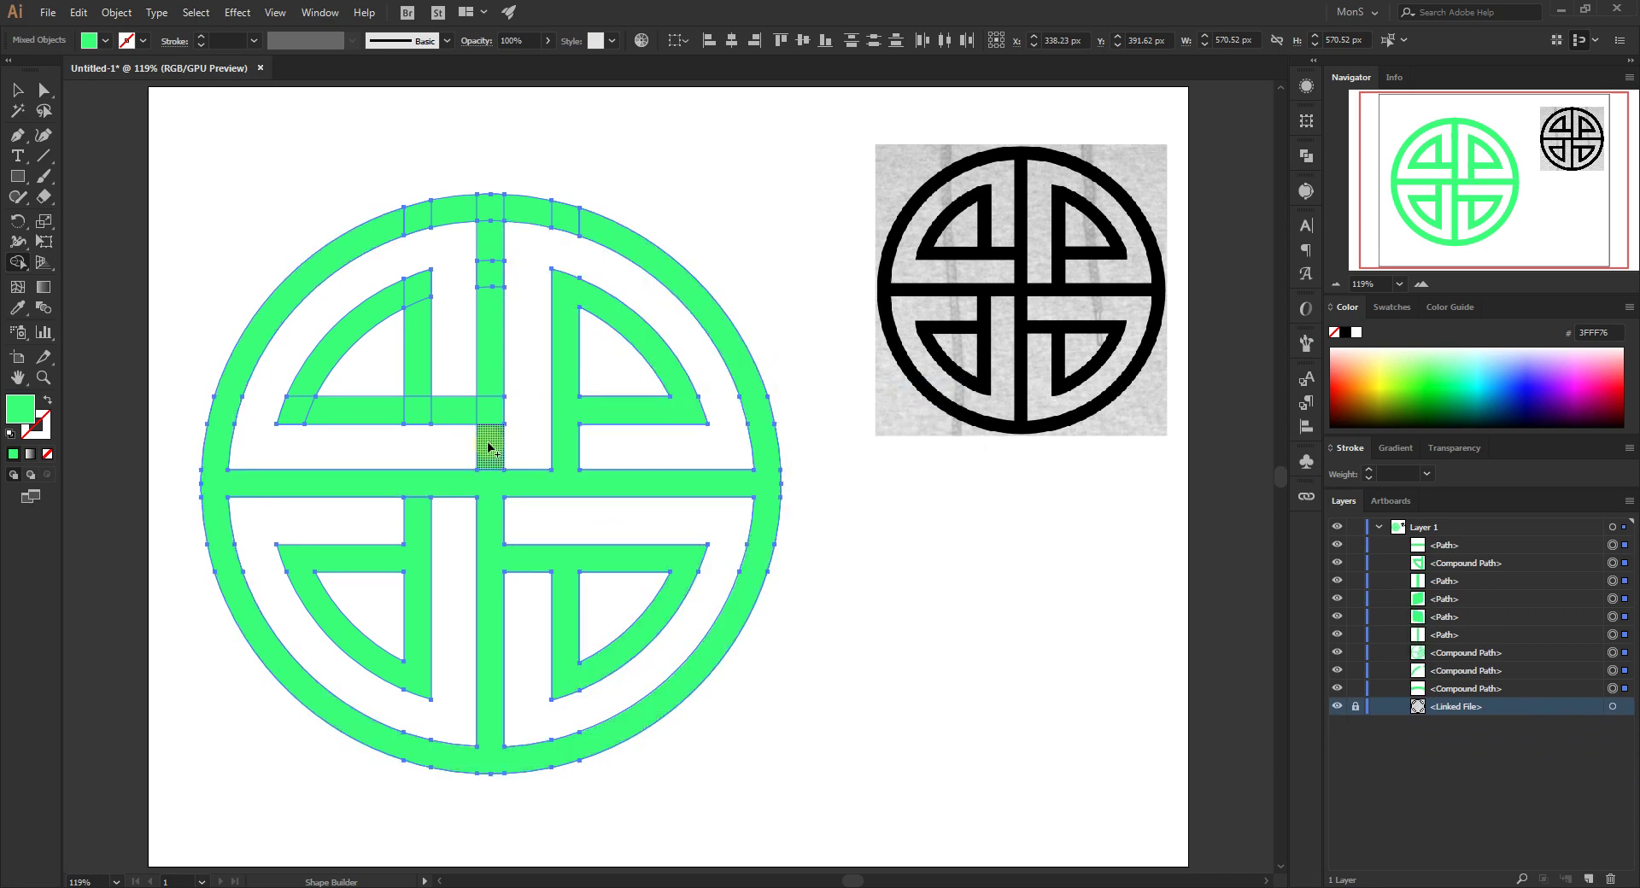
pyautogui.moveTo(485, 485); pyautogui.dragTo(491, 210)
pyautogui.moveTo(597, 230)
pyautogui.mouseDown()
pyautogui.moveTo(547, 206)
pyautogui.moveTo(468, 200)
pyautogui.moveTo(403, 248)
pyautogui.mouseUp()
pyautogui.moveTo(500, 410); pyautogui.dragTo(293, 410)
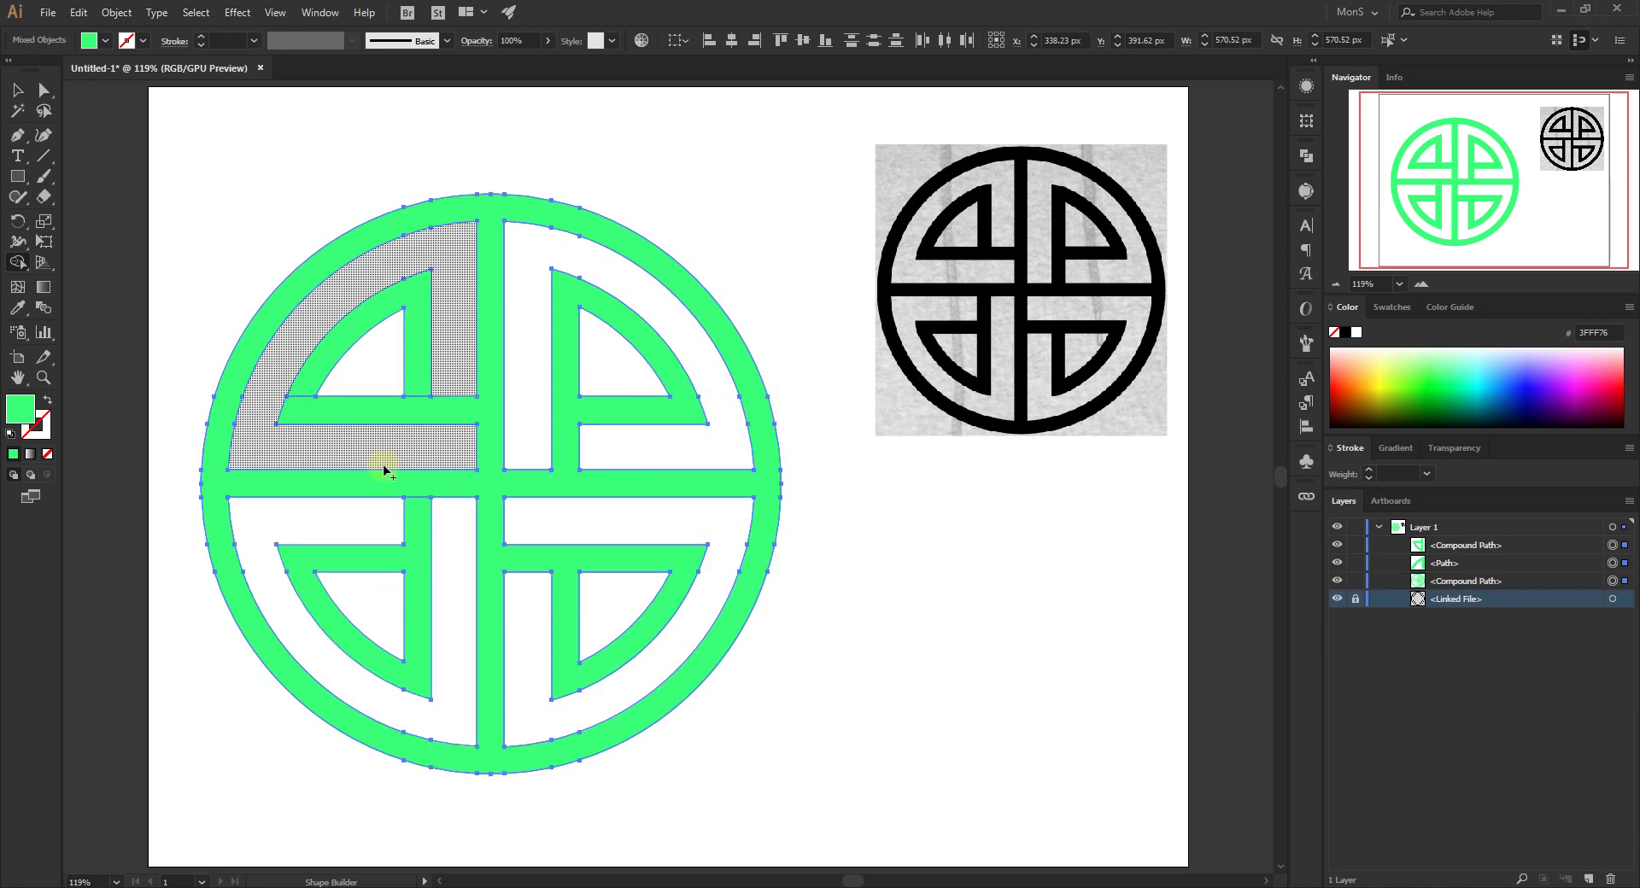
pyautogui.moveTo(319, 380); pyautogui.dragTo(312, 411)
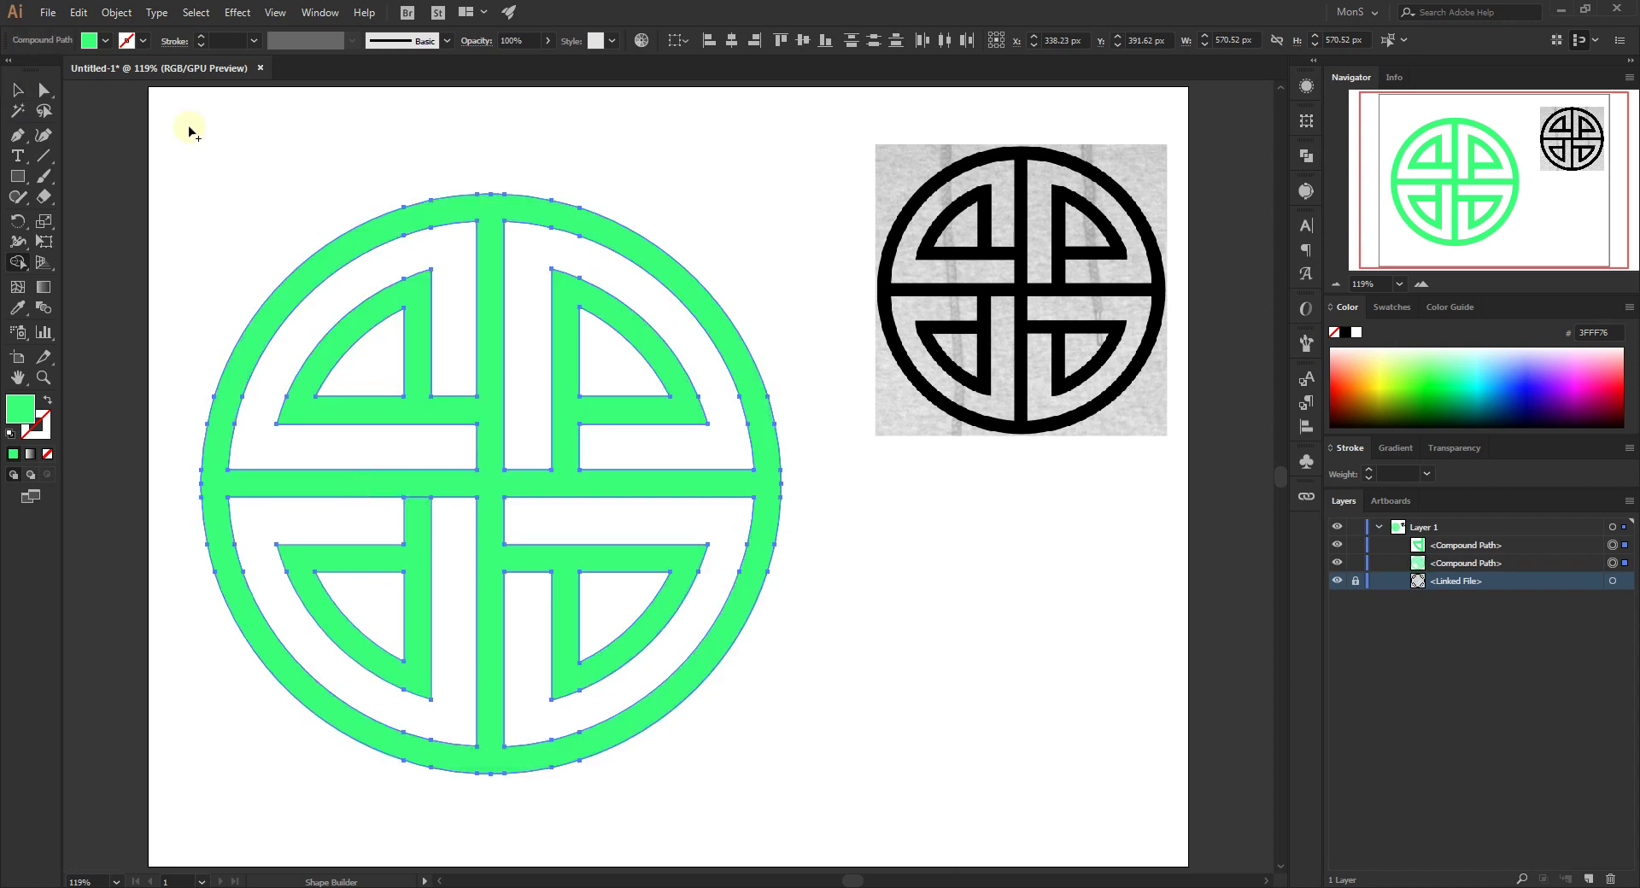
# Recolour the knot green 2ACF00, try a blue 4A7DFF fill on the main shape alone, and undo the blue
pyautogui.click(18, 90)
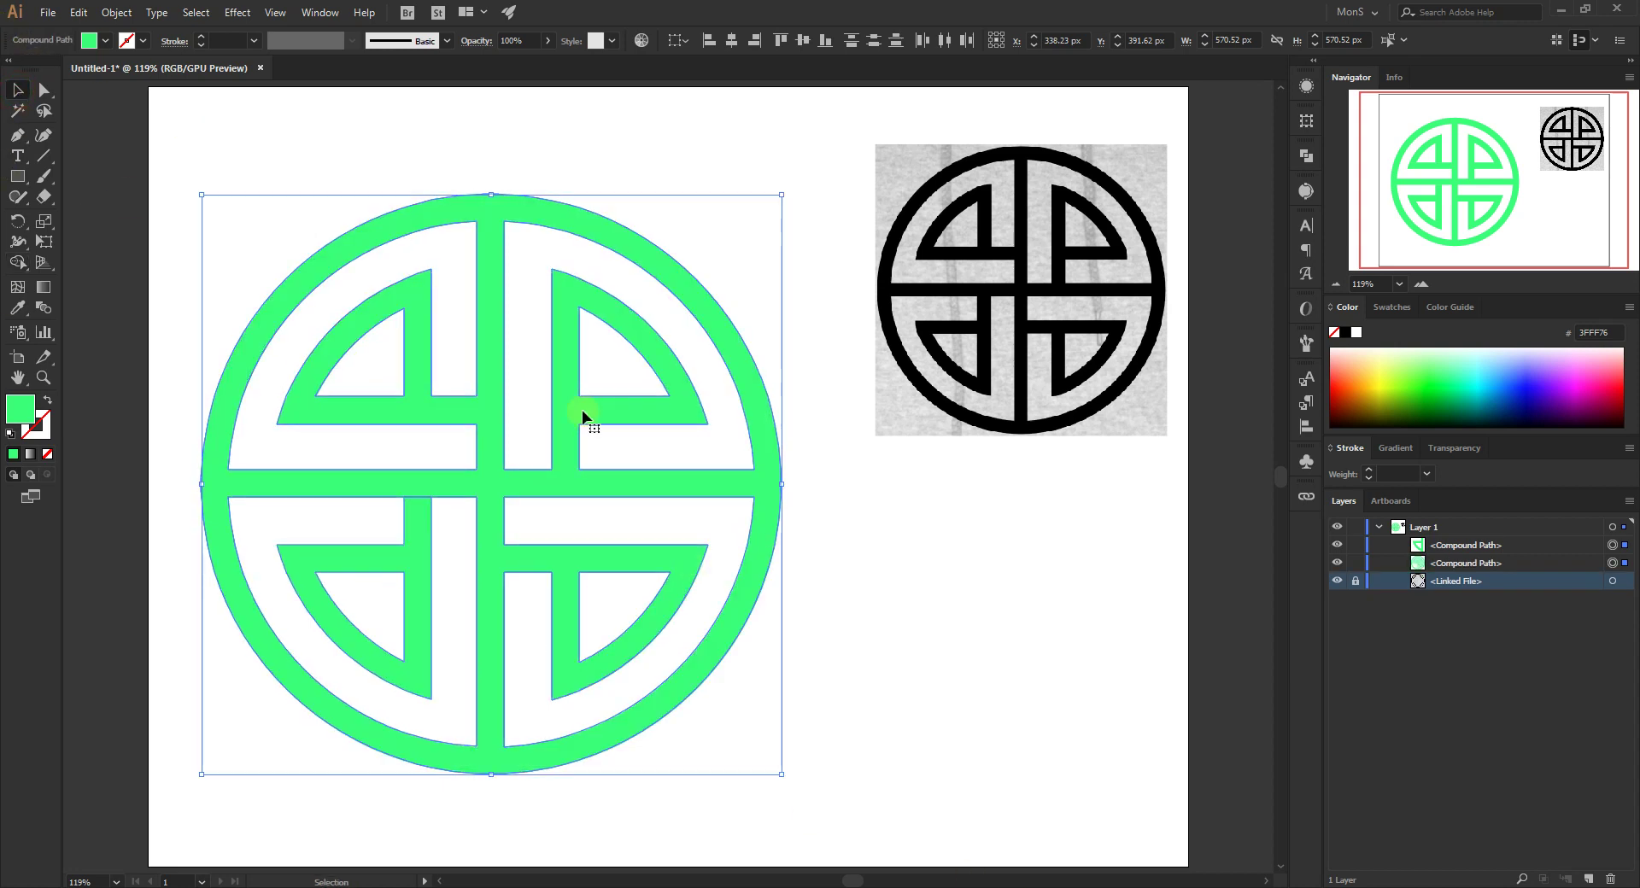
pyautogui.click(1423, 399)
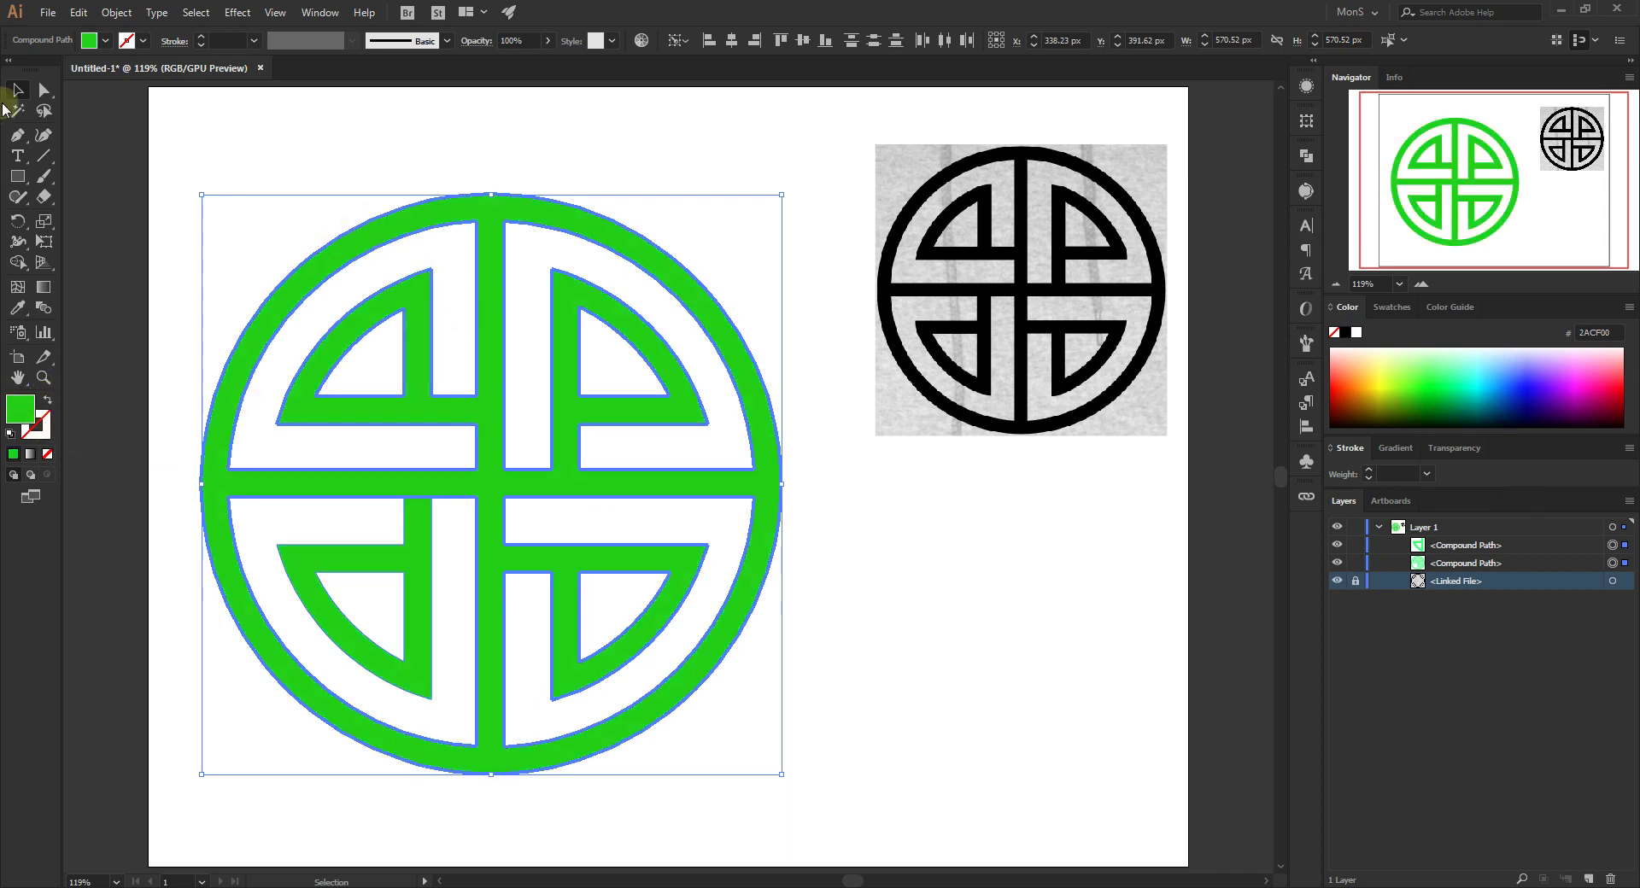
pyautogui.click(168, 526)
pyautogui.click(248, 369)
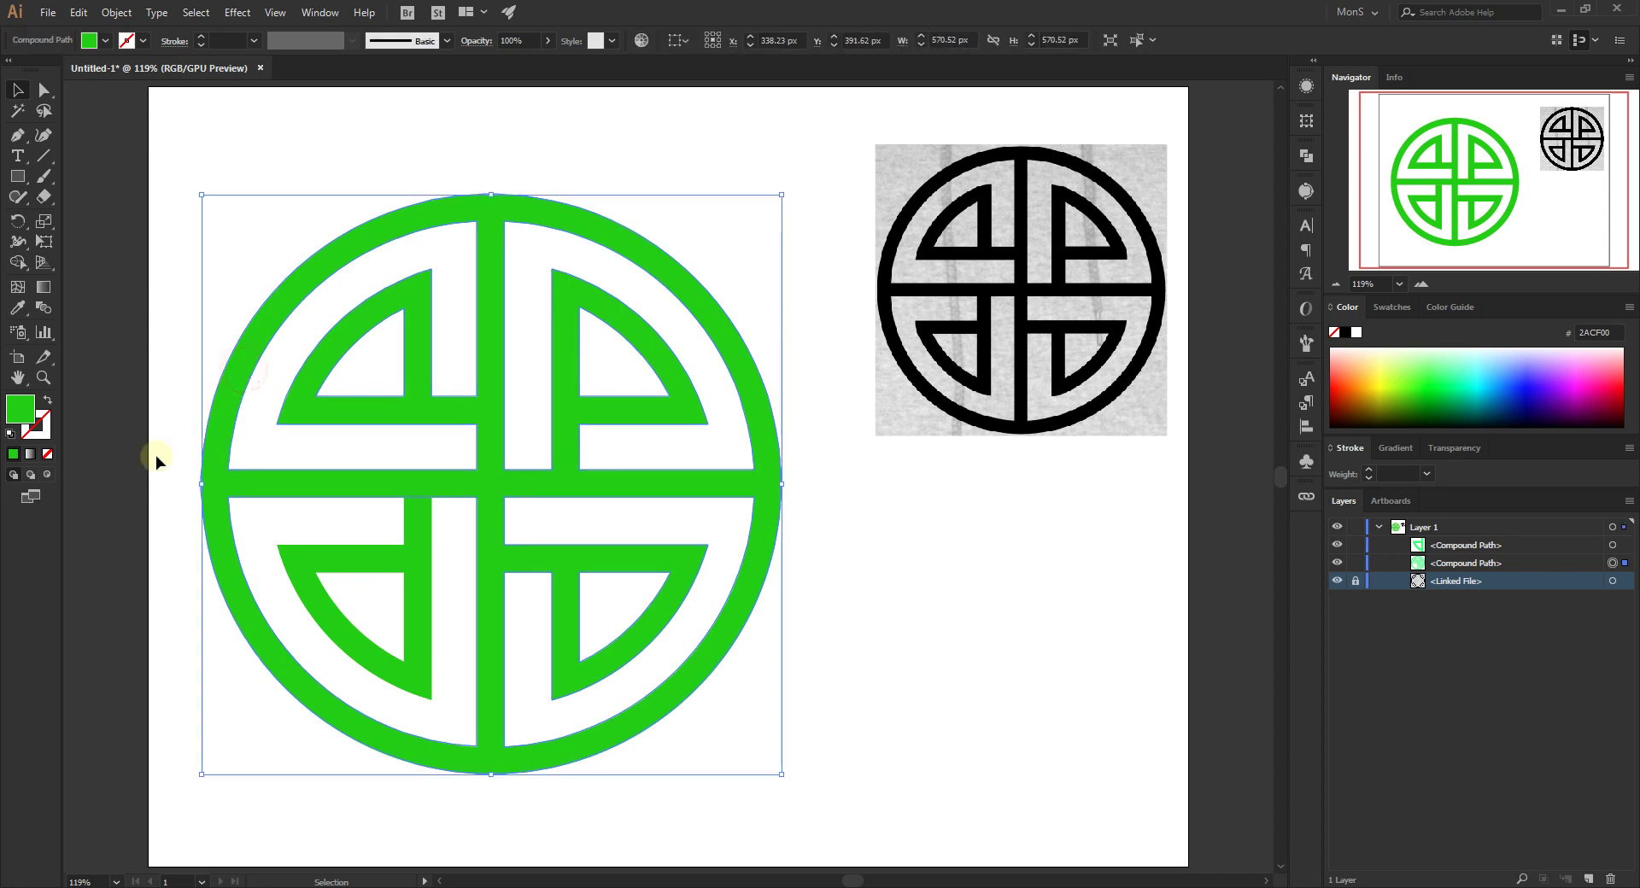
pyautogui.click(1513, 369)
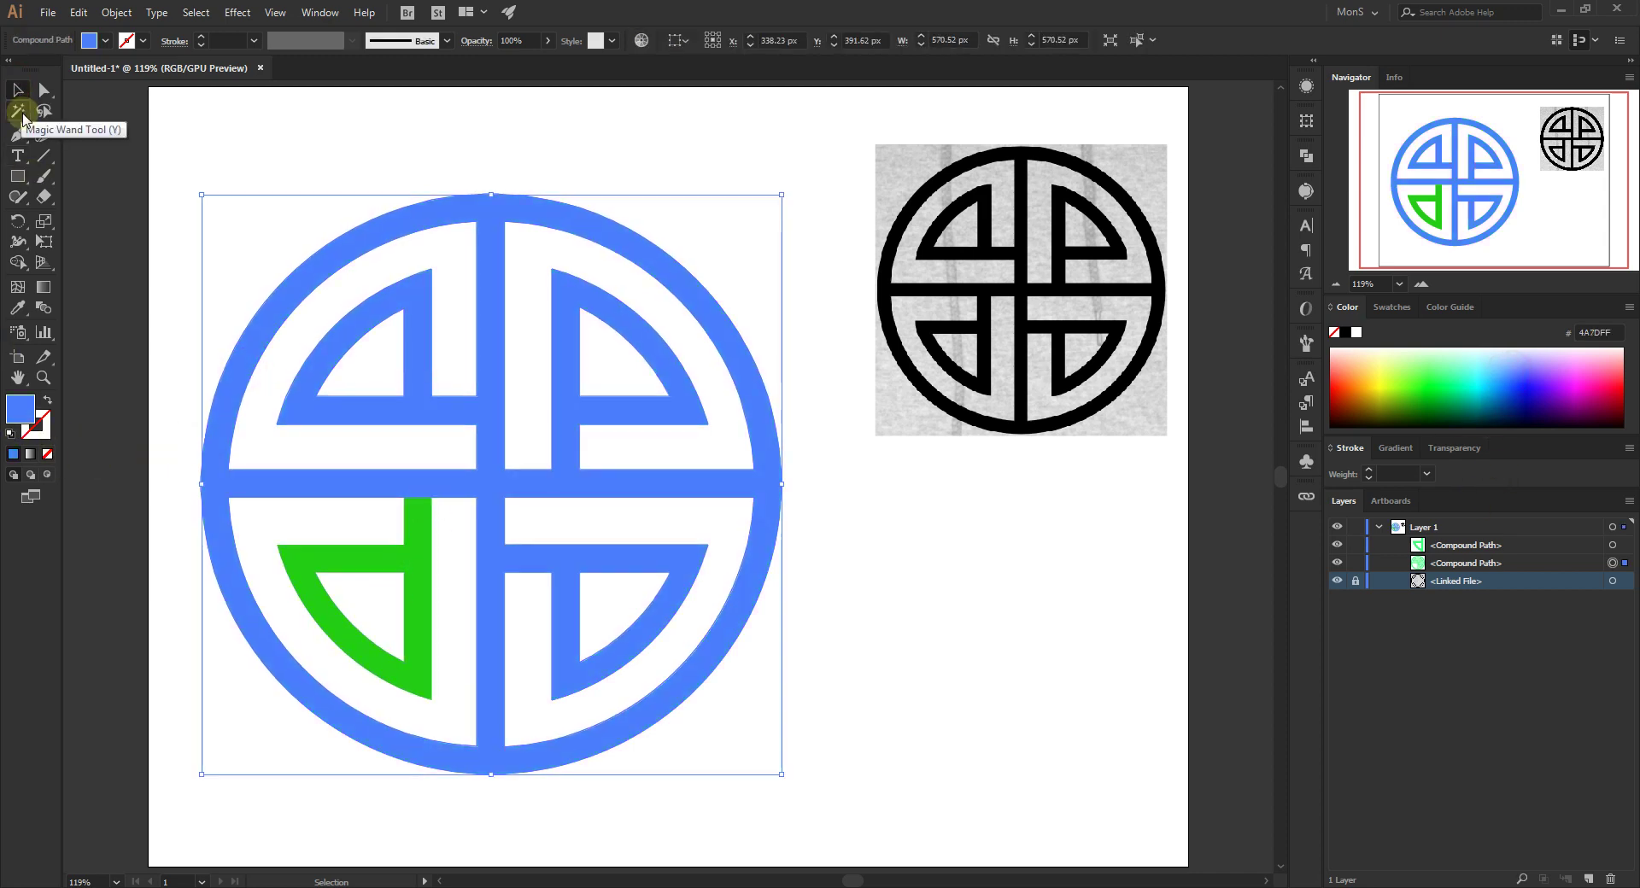
pyautogui.hotkey('ctrl', 'z')
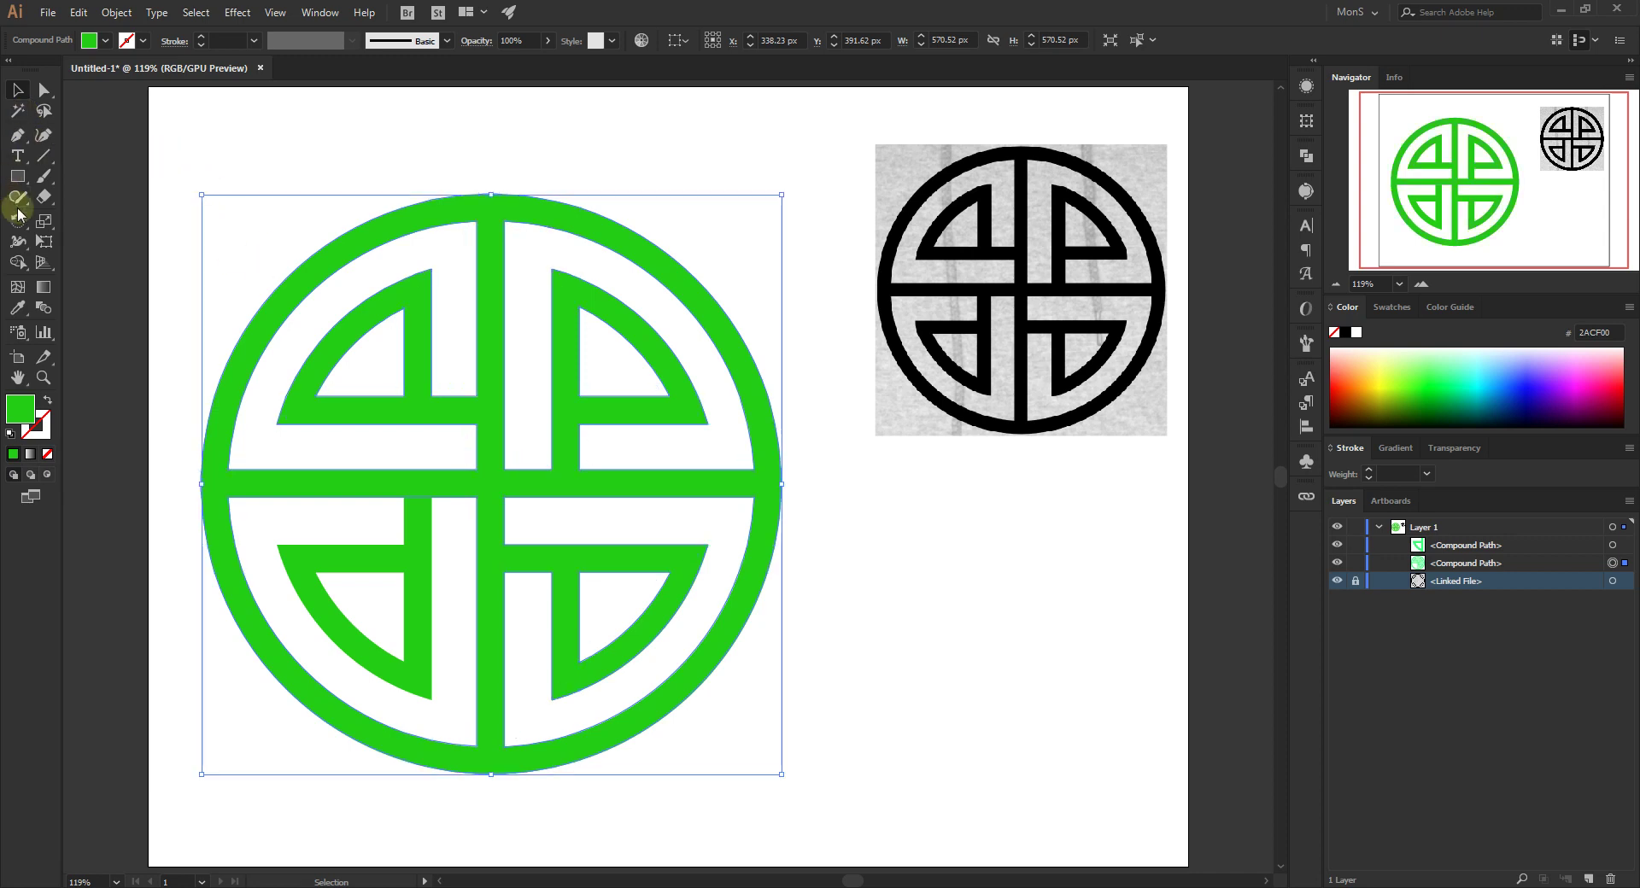
# Join the lower-left quadrant piece to the horizontal bar and the upper-left segments to the knot with Shape Builder
pyautogui.click(17, 262)
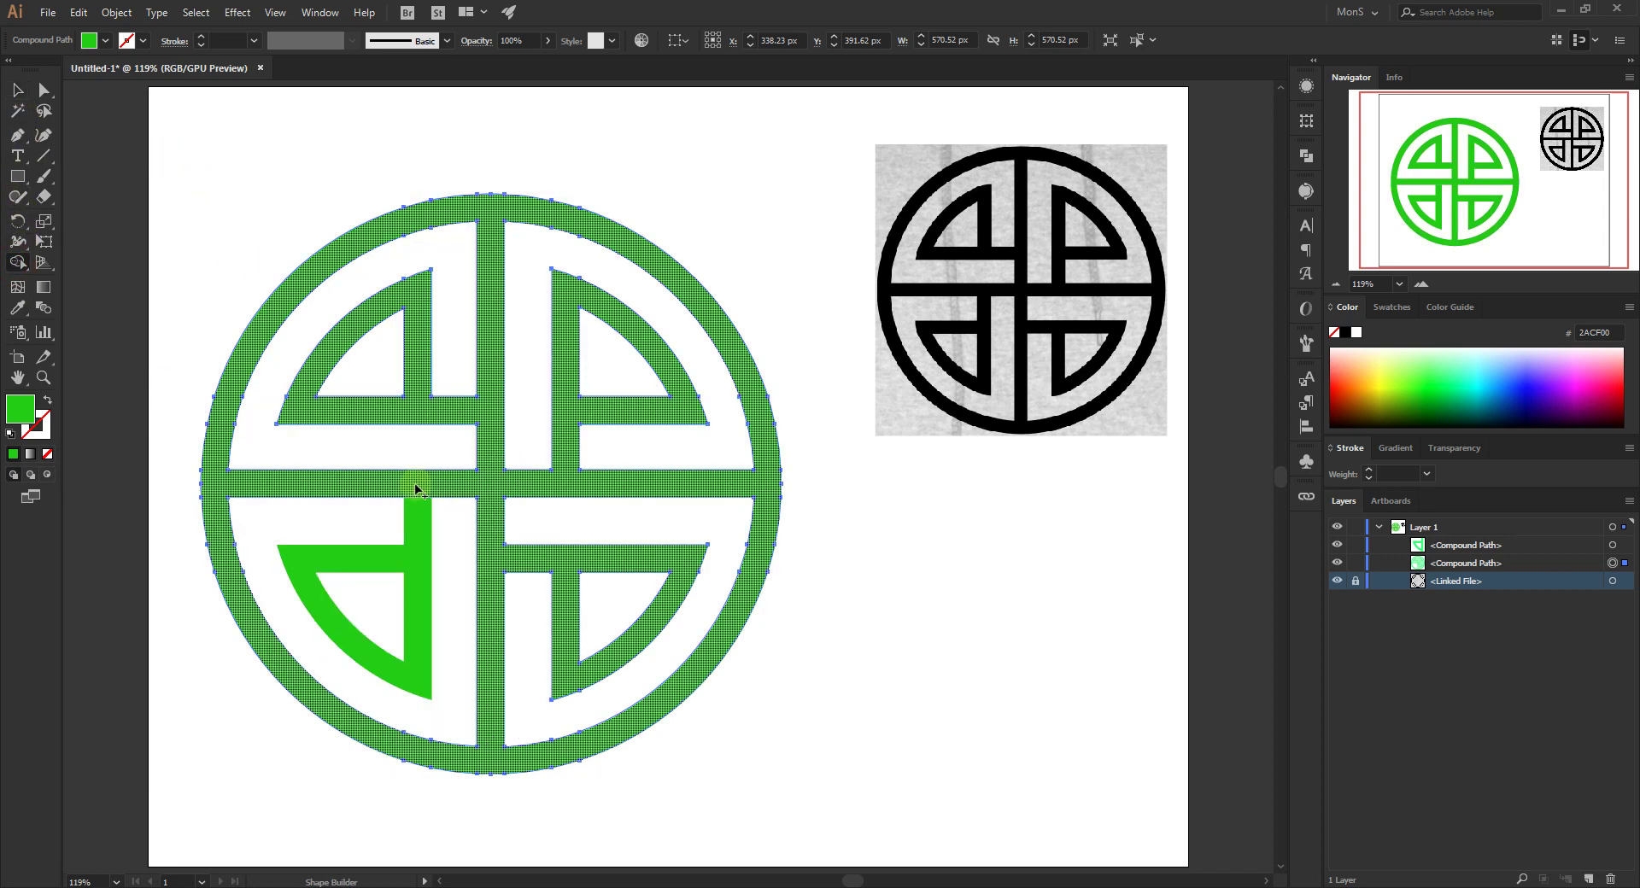
pyautogui.moveTo(416, 488); pyautogui.dragTo(455, 663)
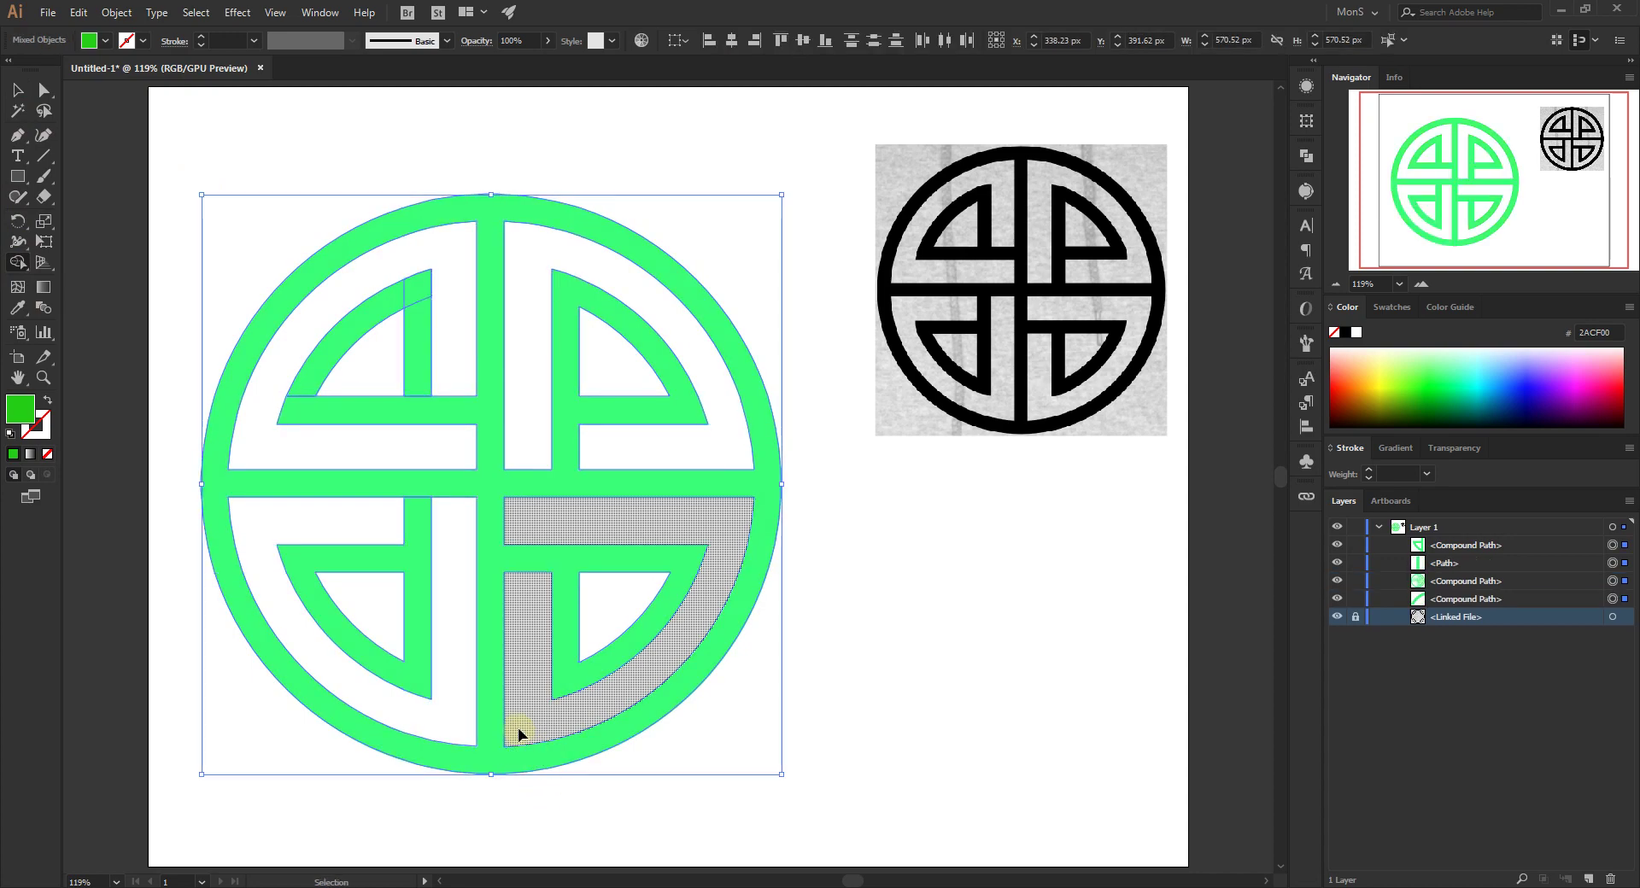
pyautogui.moveTo(418, 487); pyautogui.dragTo(418, 524)
pyautogui.moveTo(484, 406)
pyautogui.mouseDown()
pyautogui.moveTo(359, 420)
pyautogui.moveTo(301, 403)
pyautogui.mouseUp()
pyautogui.moveTo(384, 311)
pyautogui.mouseDown()
pyautogui.moveTo(414, 293)
pyautogui.moveTo(430, 370)
pyautogui.mouseUp()
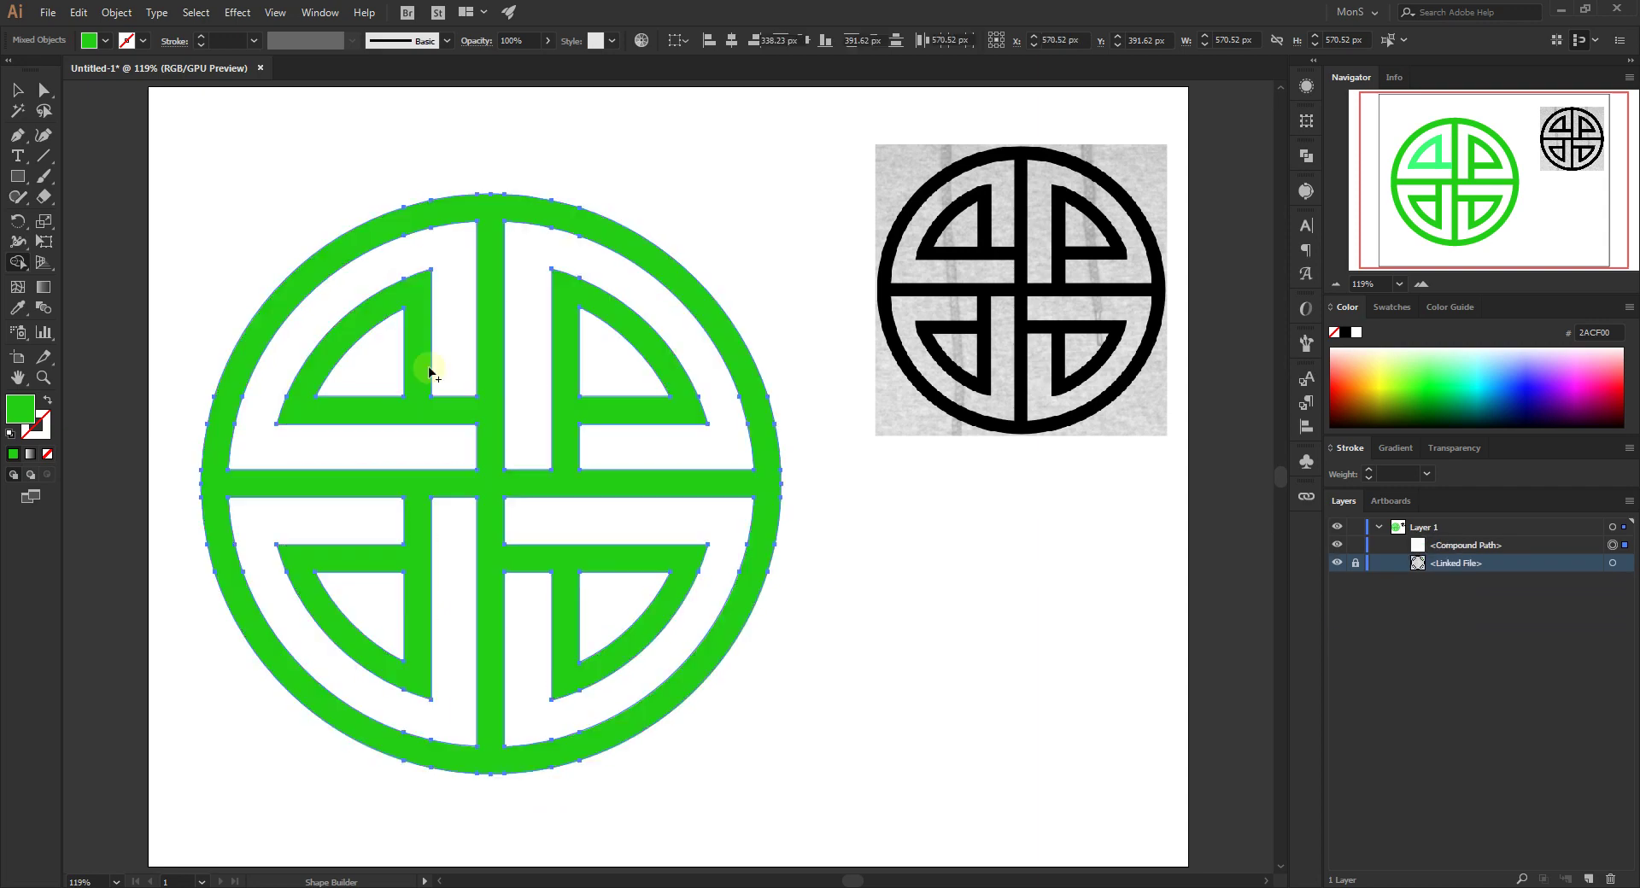
# Fill the unified knot with cyan 1AEFFF
pyautogui.click(17, 89)
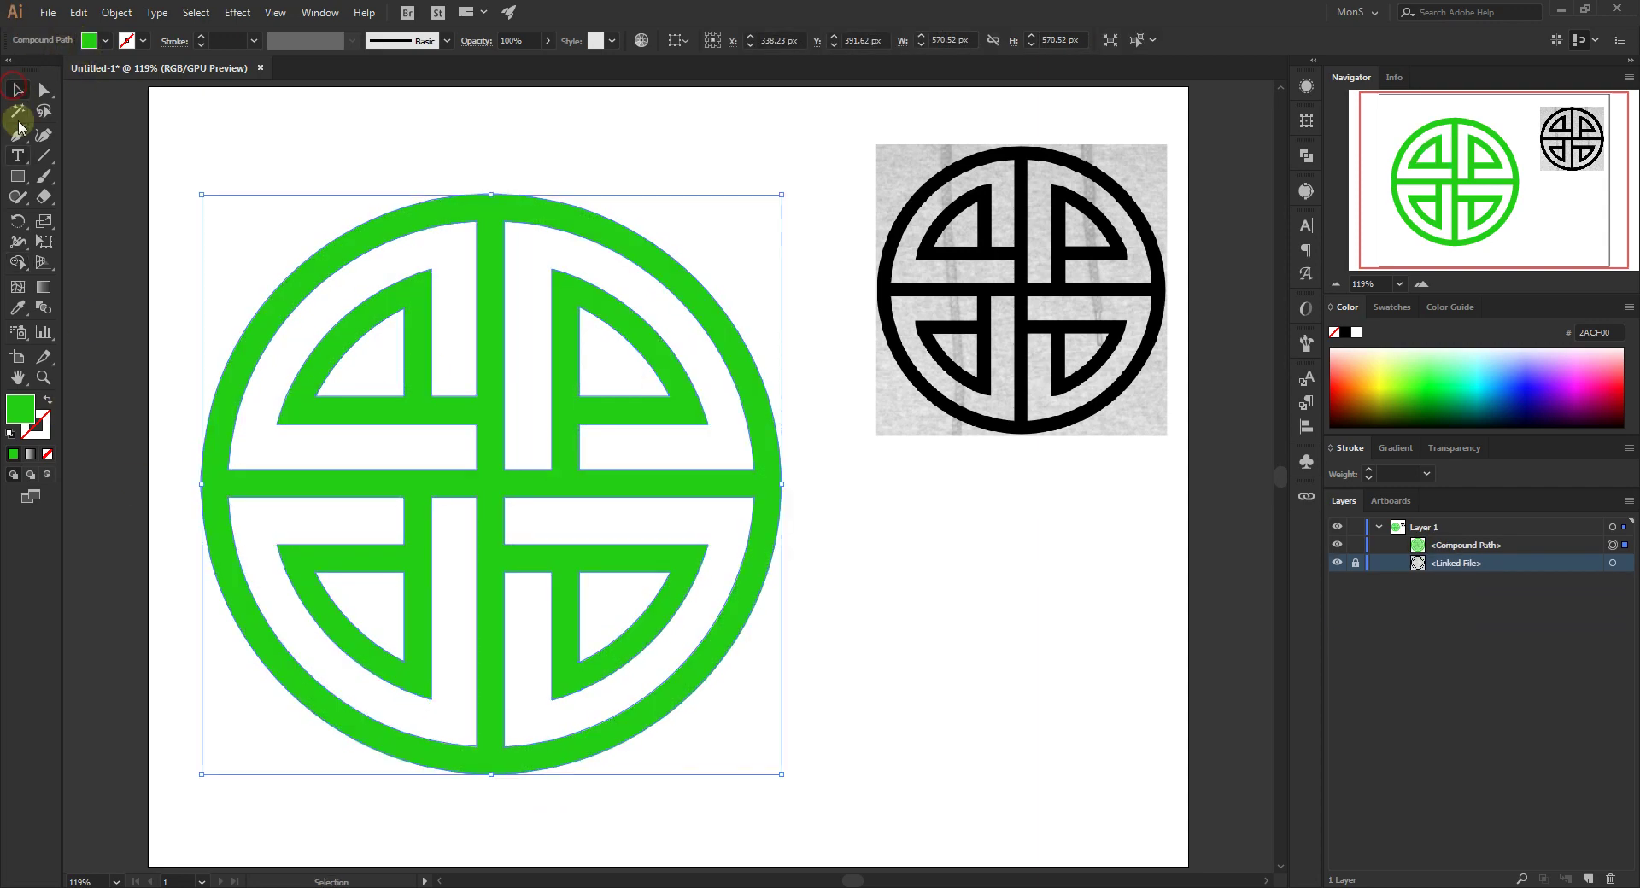
pyautogui.click(1306, 379)
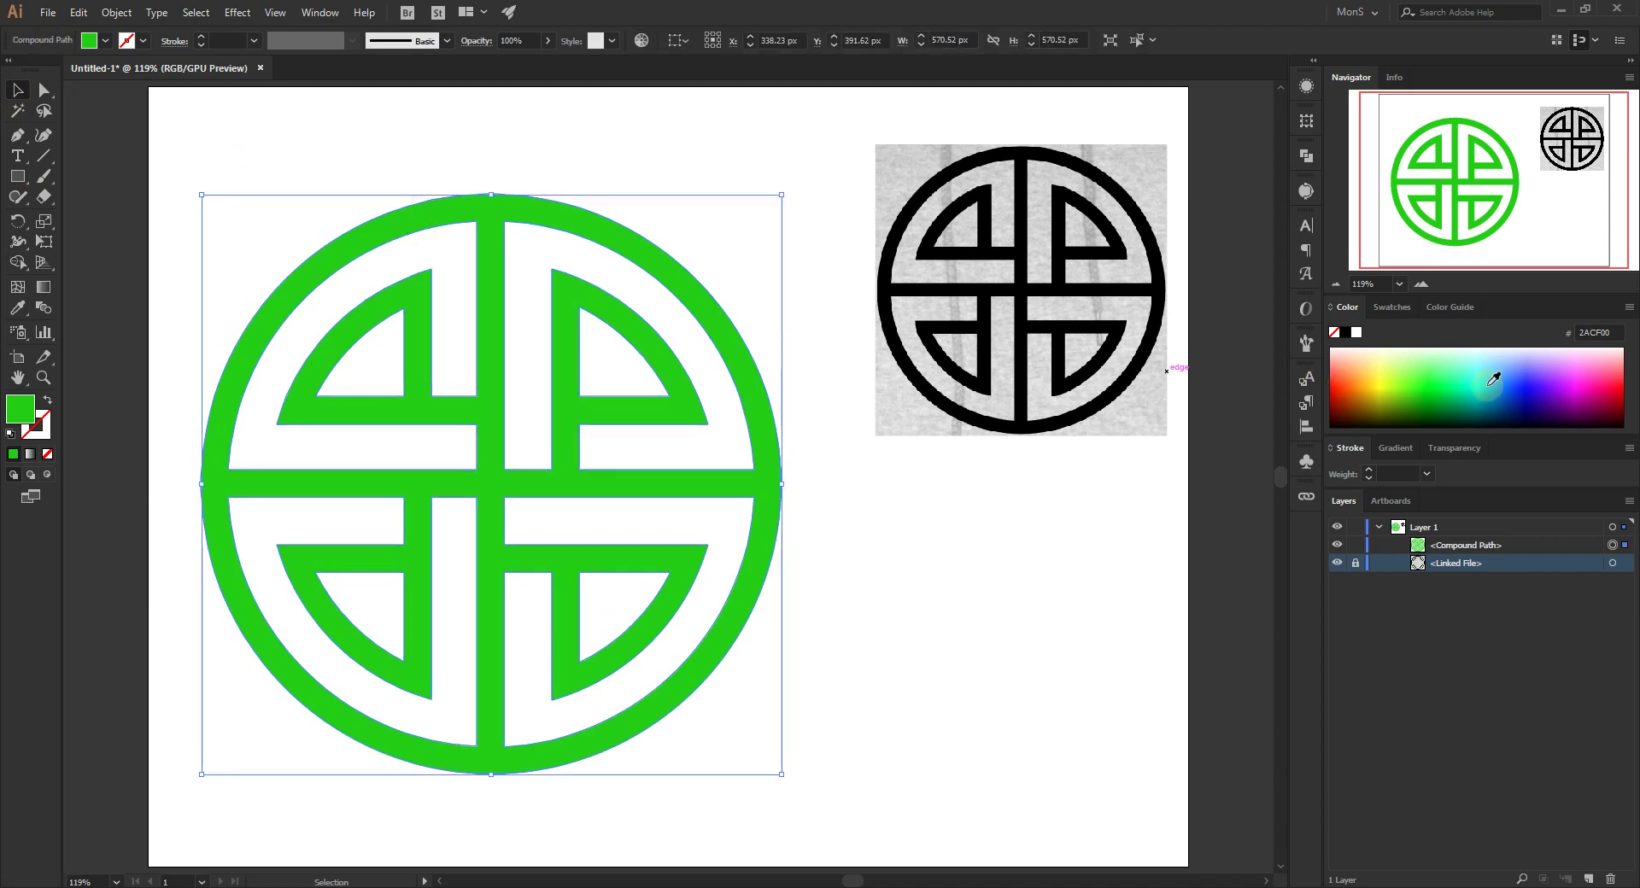
pyautogui.moveTo(1493, 378)
pyautogui.mouseDown()
pyautogui.moveTo(1562, 393)
pyautogui.moveTo(1388, 397)
pyautogui.moveTo(1486, 376)
pyautogui.mouseUp()
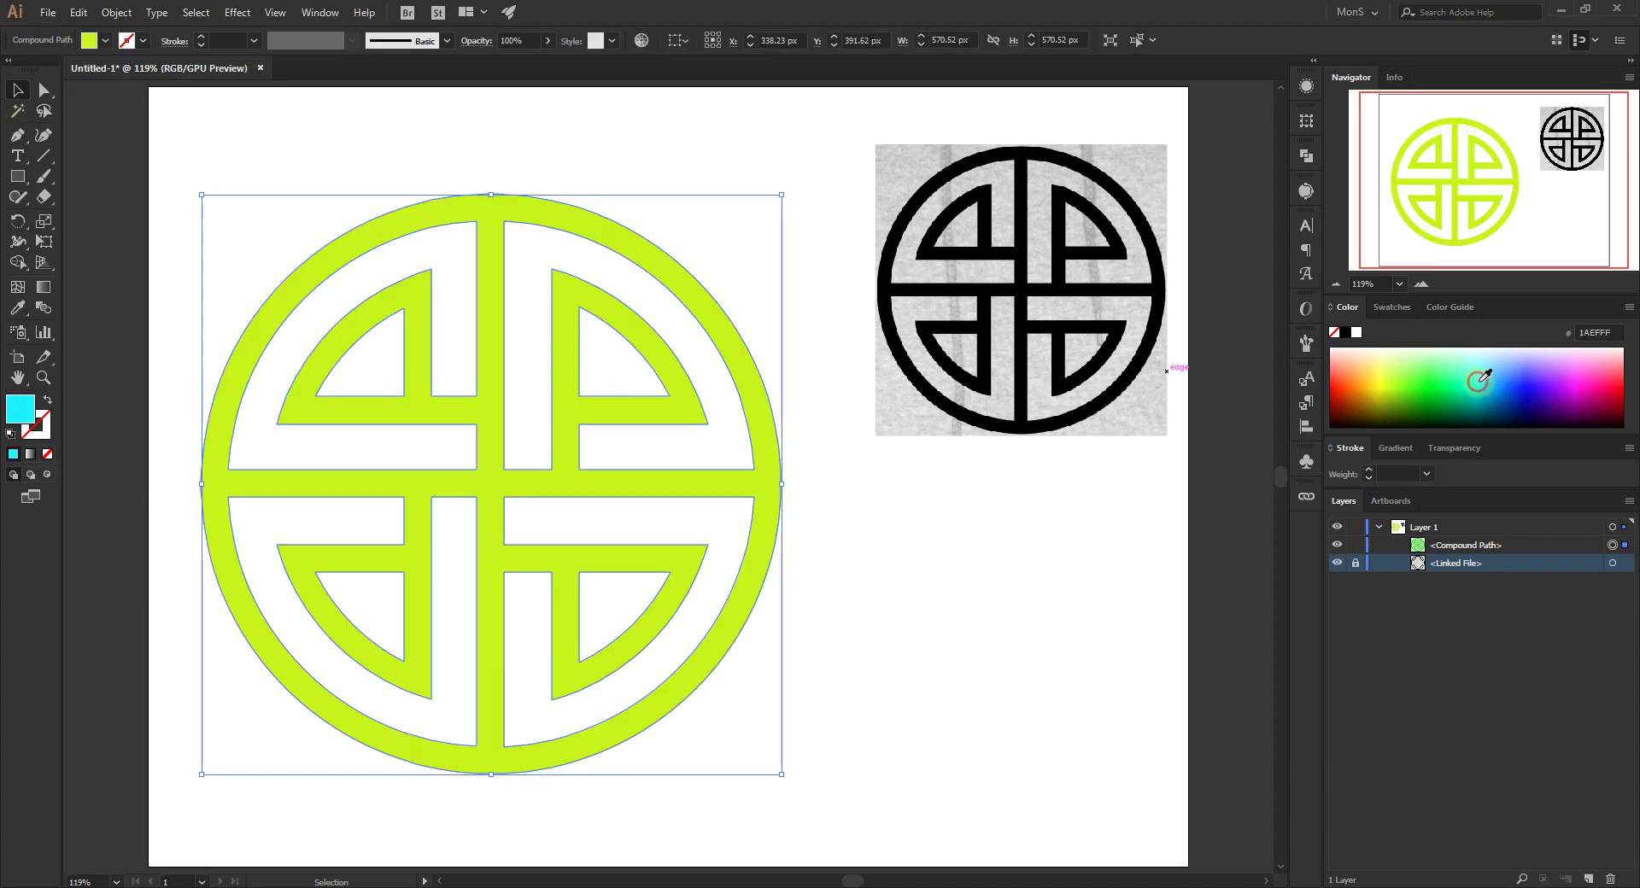
# Load the Metals gradient swatch library and fill the knot with its brown radial gradient
pyautogui.click(1395, 448)
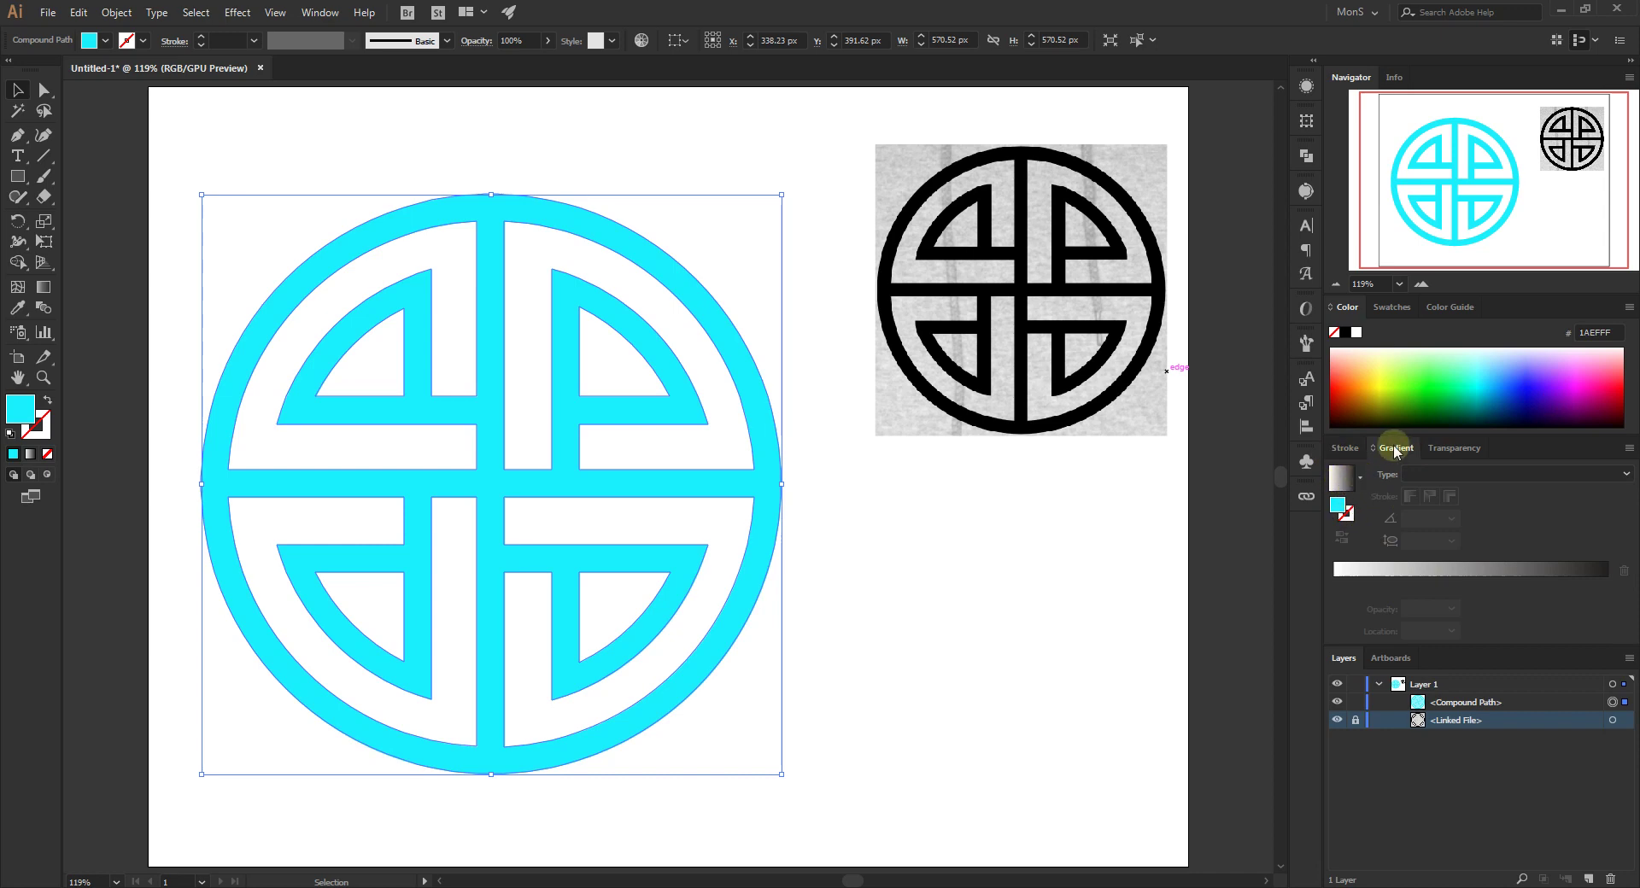
pyautogui.click(1387, 306)
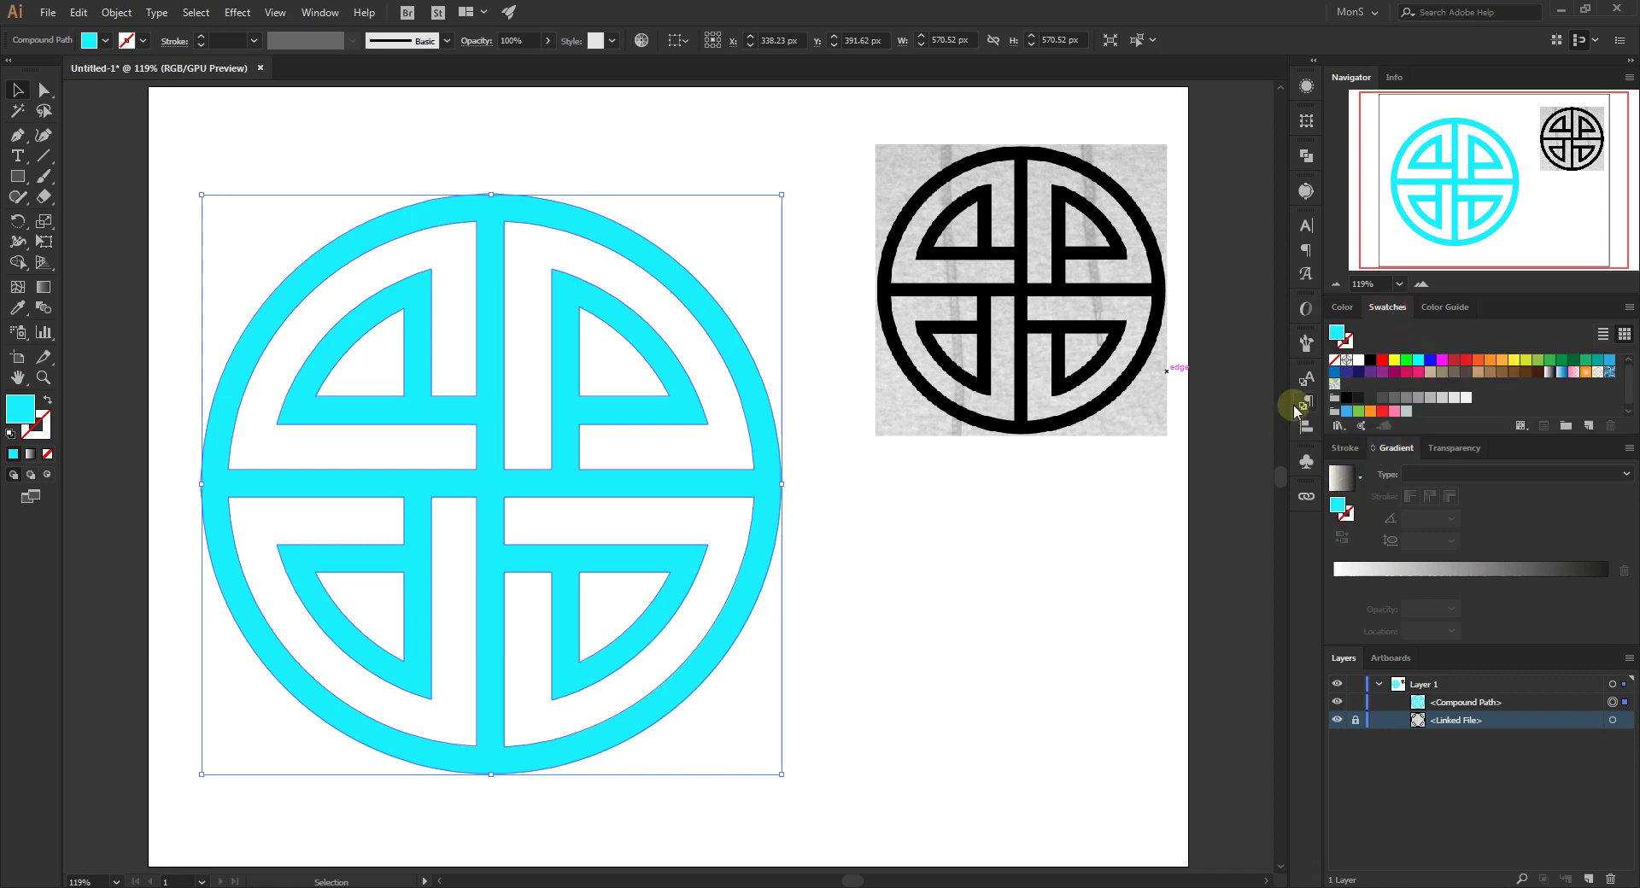
pyautogui.click(1337, 425)
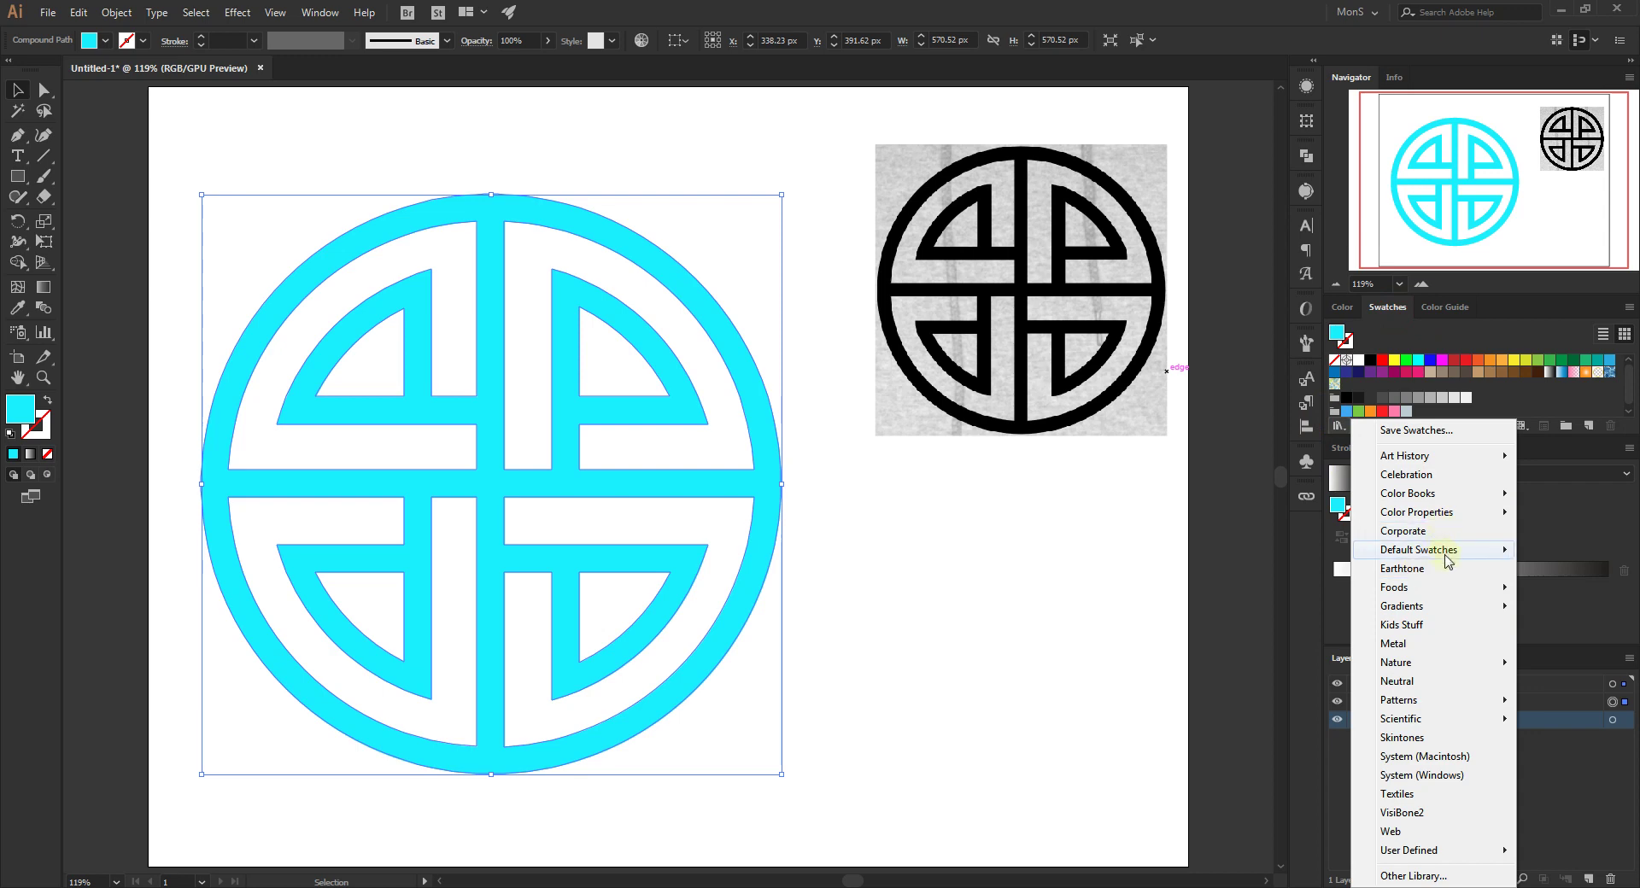
pyautogui.moveTo(1450, 608)
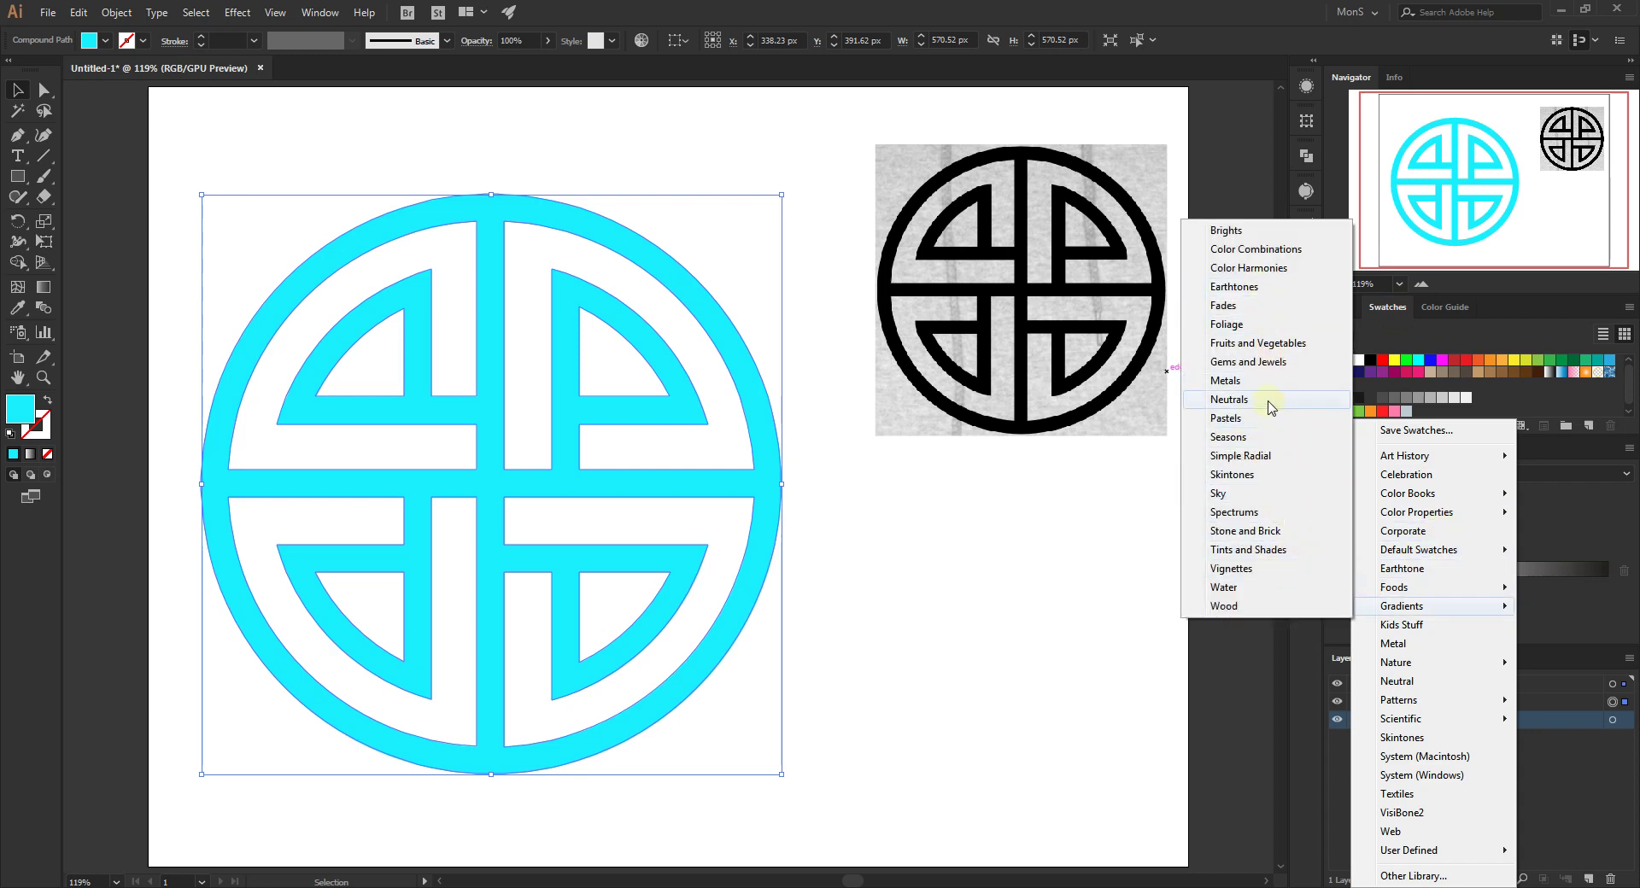
pyautogui.click(1264, 381)
pyautogui.moveTo(812, 403); pyautogui.dragTo(1052, 394)
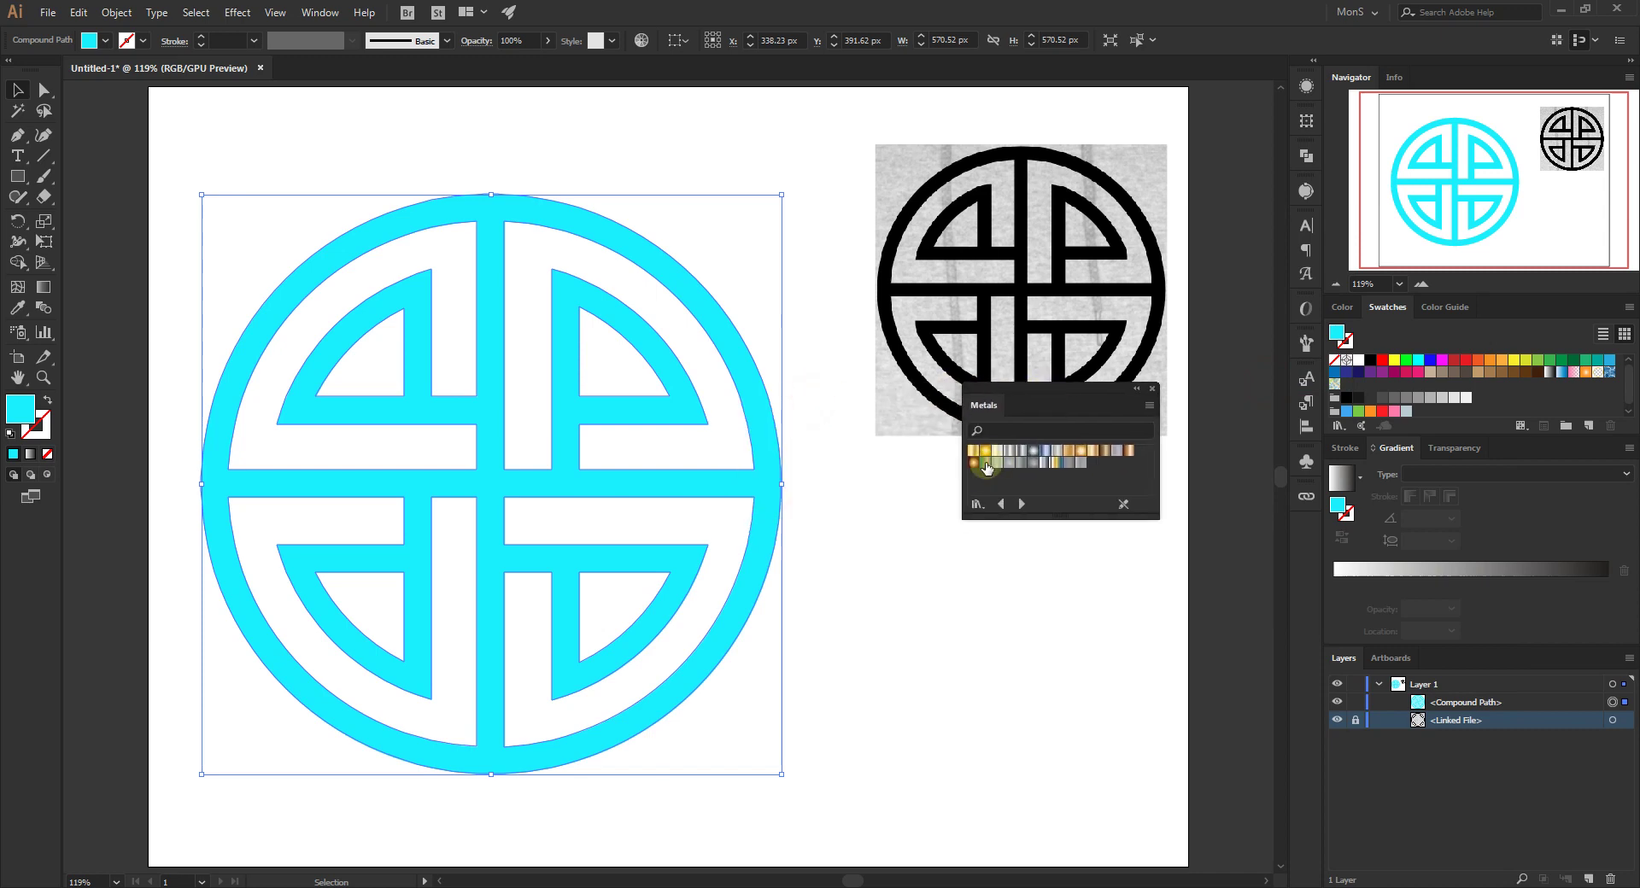
pyautogui.click(977, 463)
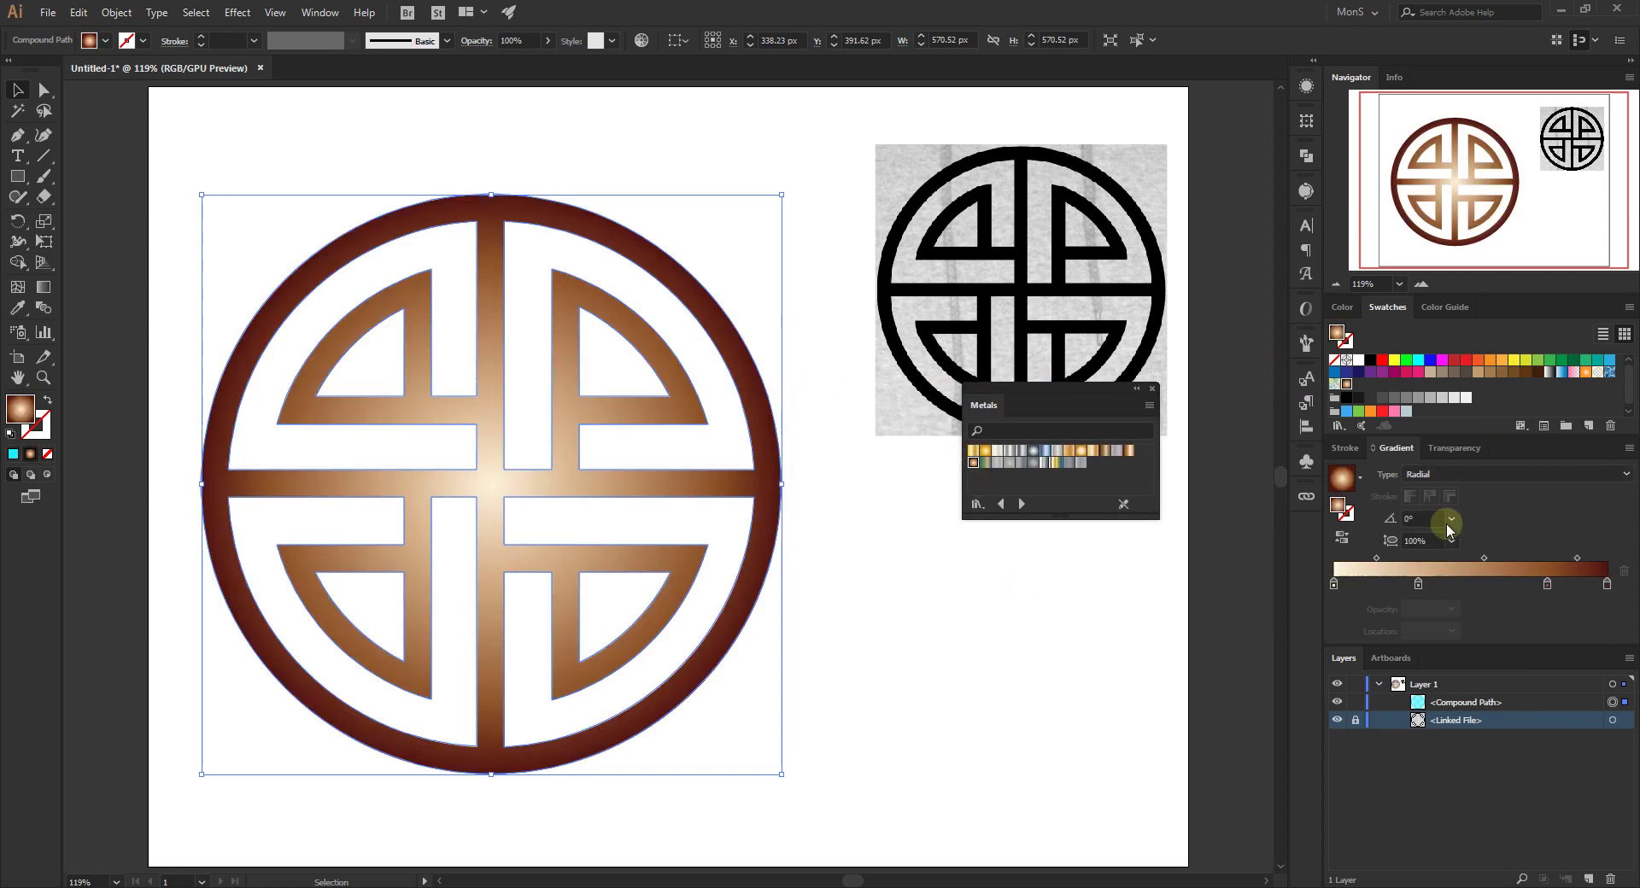
# Redraw the radial gradient from the knot's centre diagonally past its upper-right edge at about 36.5°, and deselect the knot
pyautogui.click(44, 296)
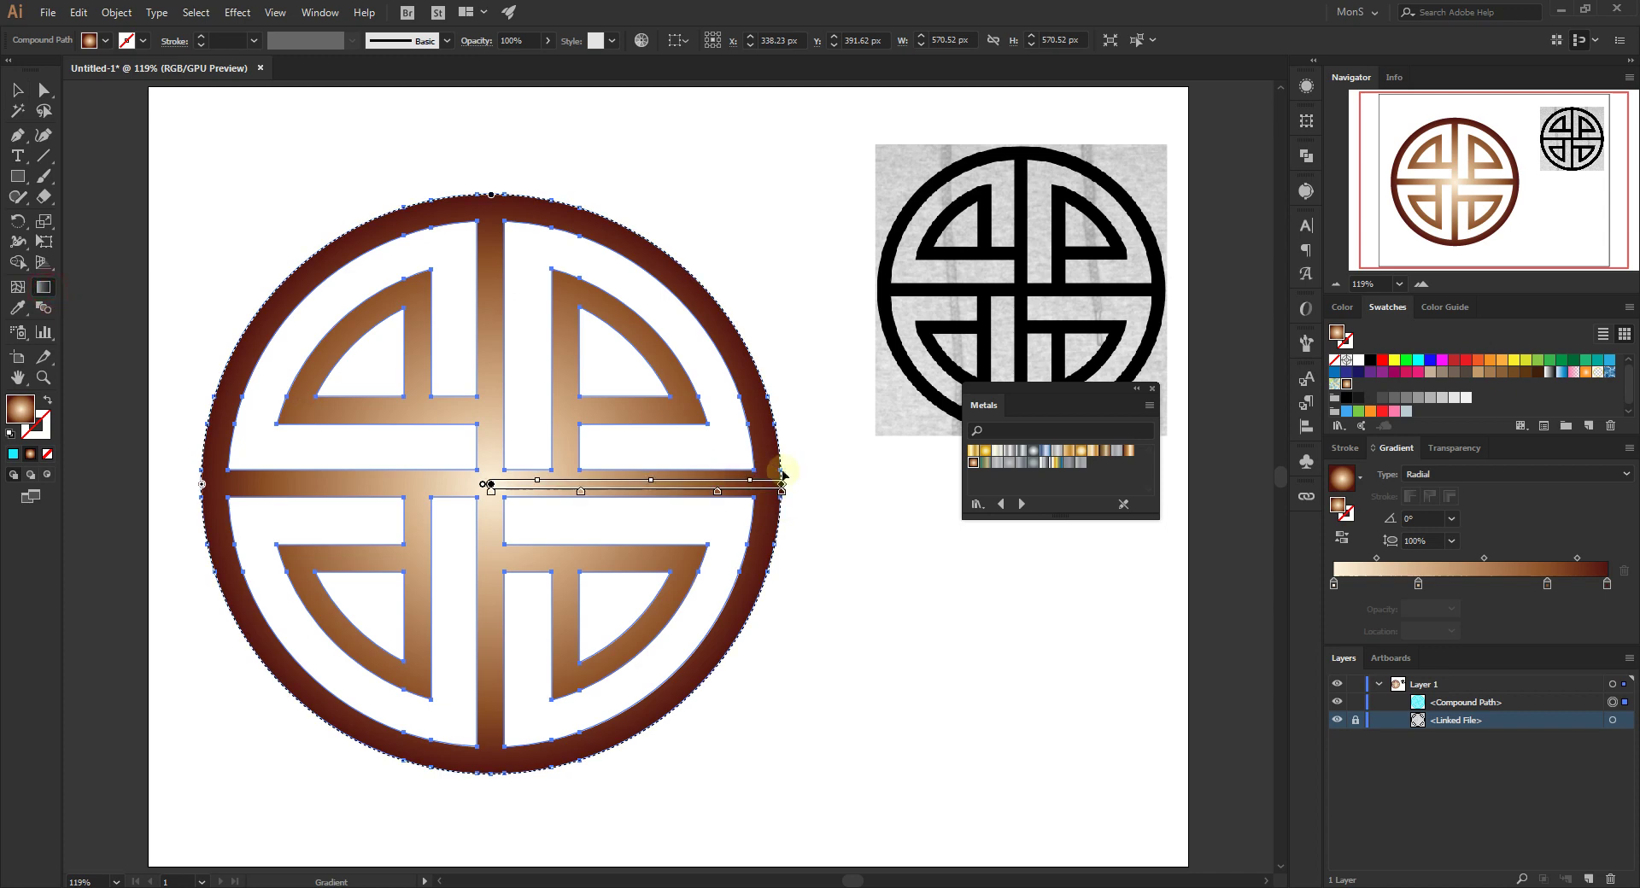
pyautogui.moveTo(488, 470); pyautogui.dragTo(774, 262)
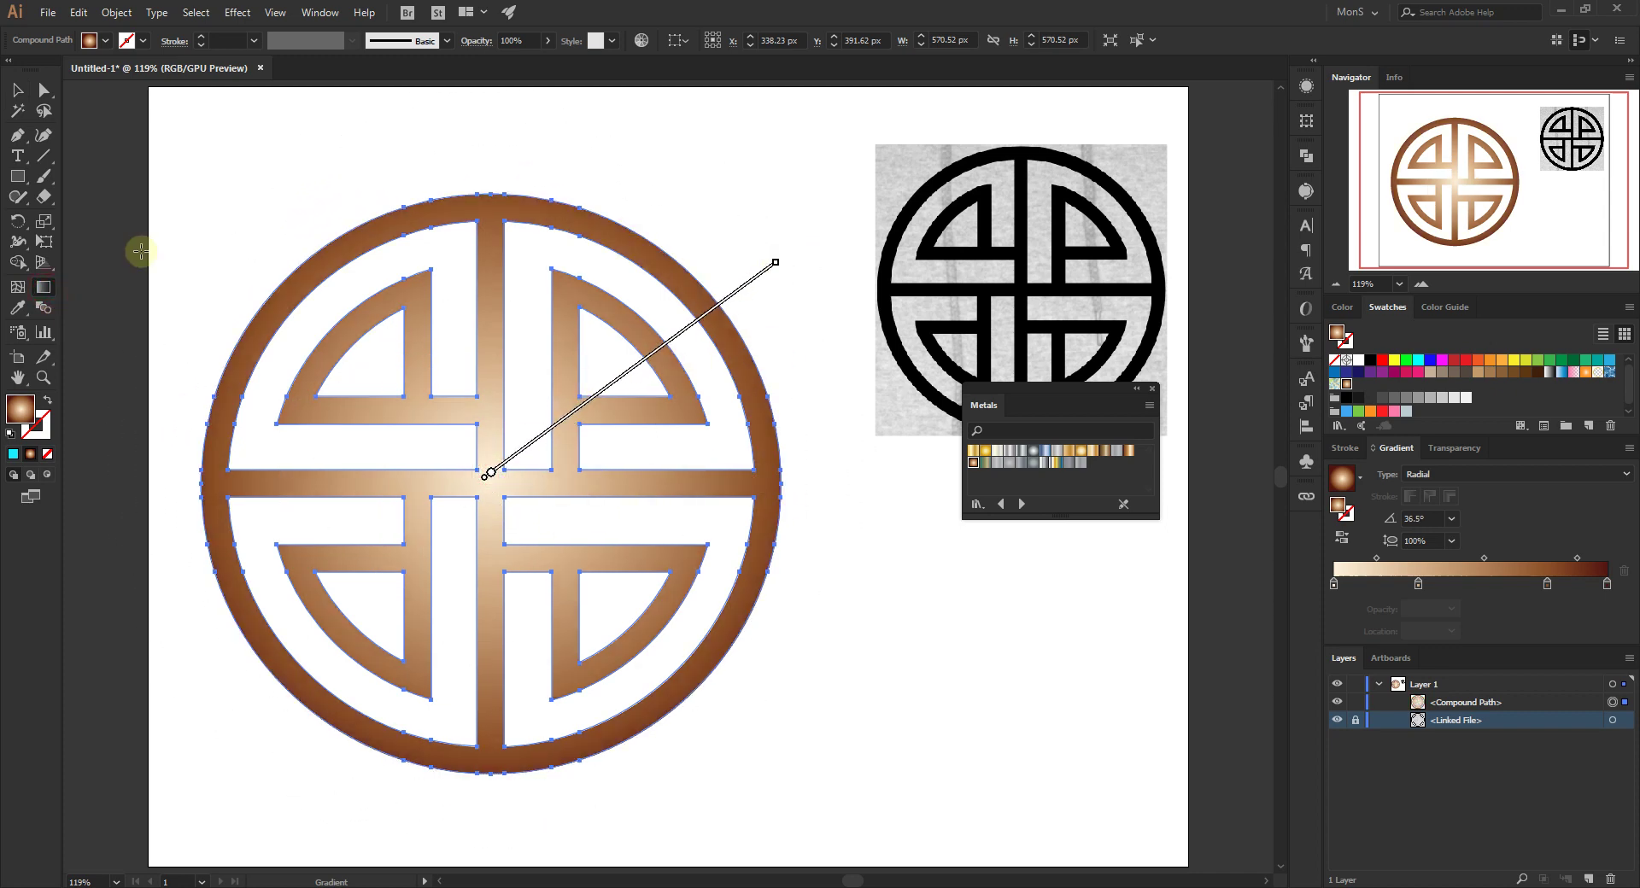
pyautogui.click(17, 90)
pyautogui.click(956, 725)
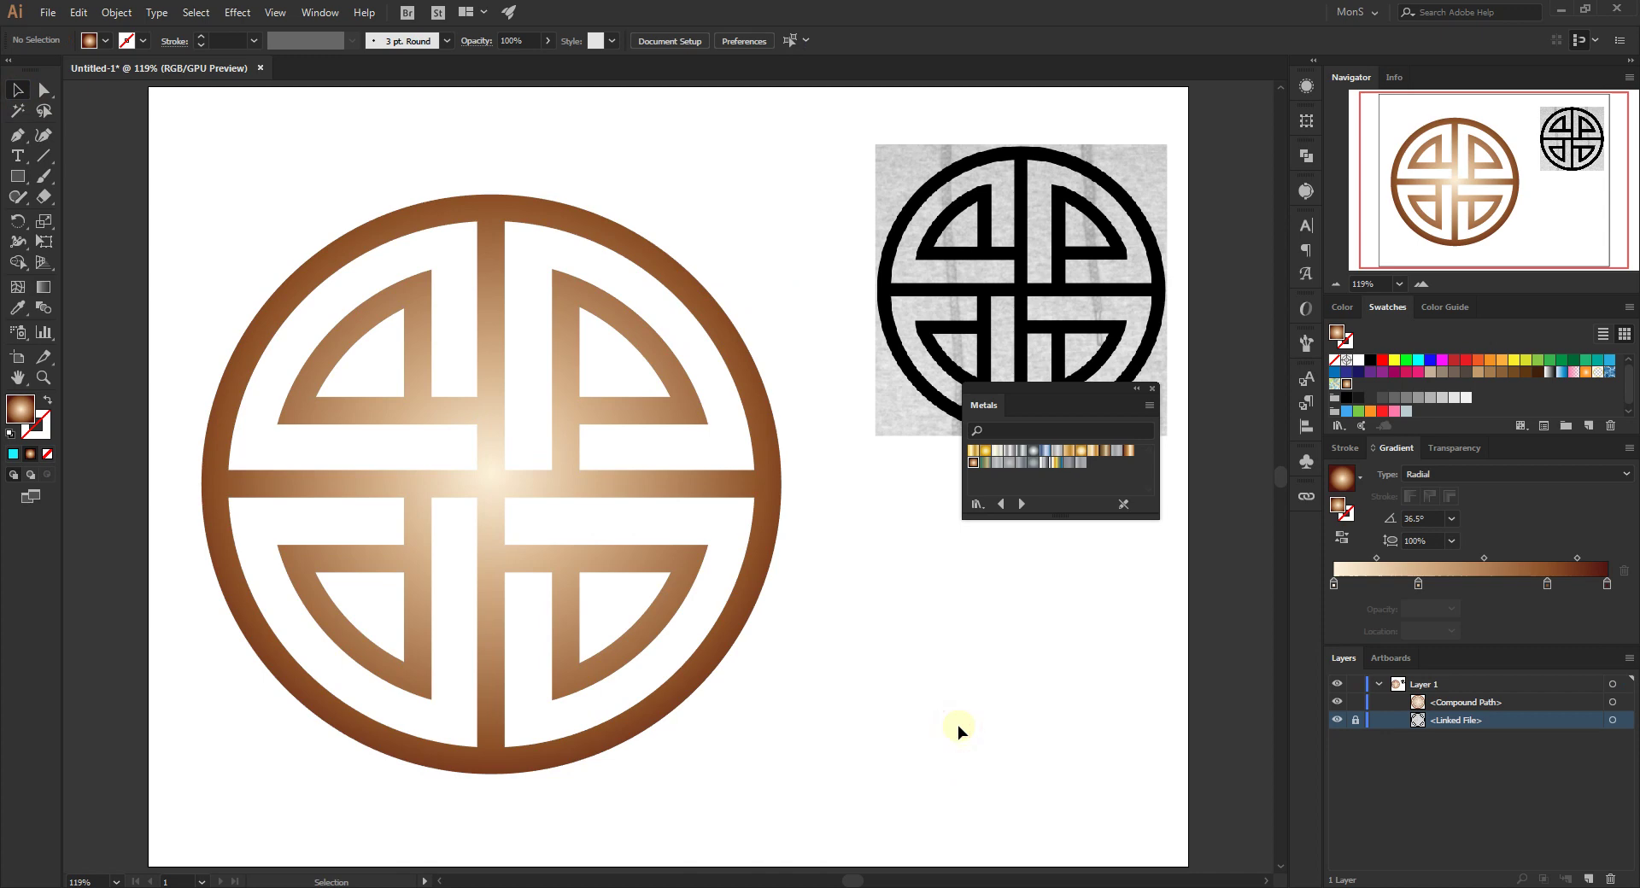
# Give the knot a 1 pt black stroke, deselect it, and move the Metals swatches clear of the reference image
pyautogui.click(350, 265)
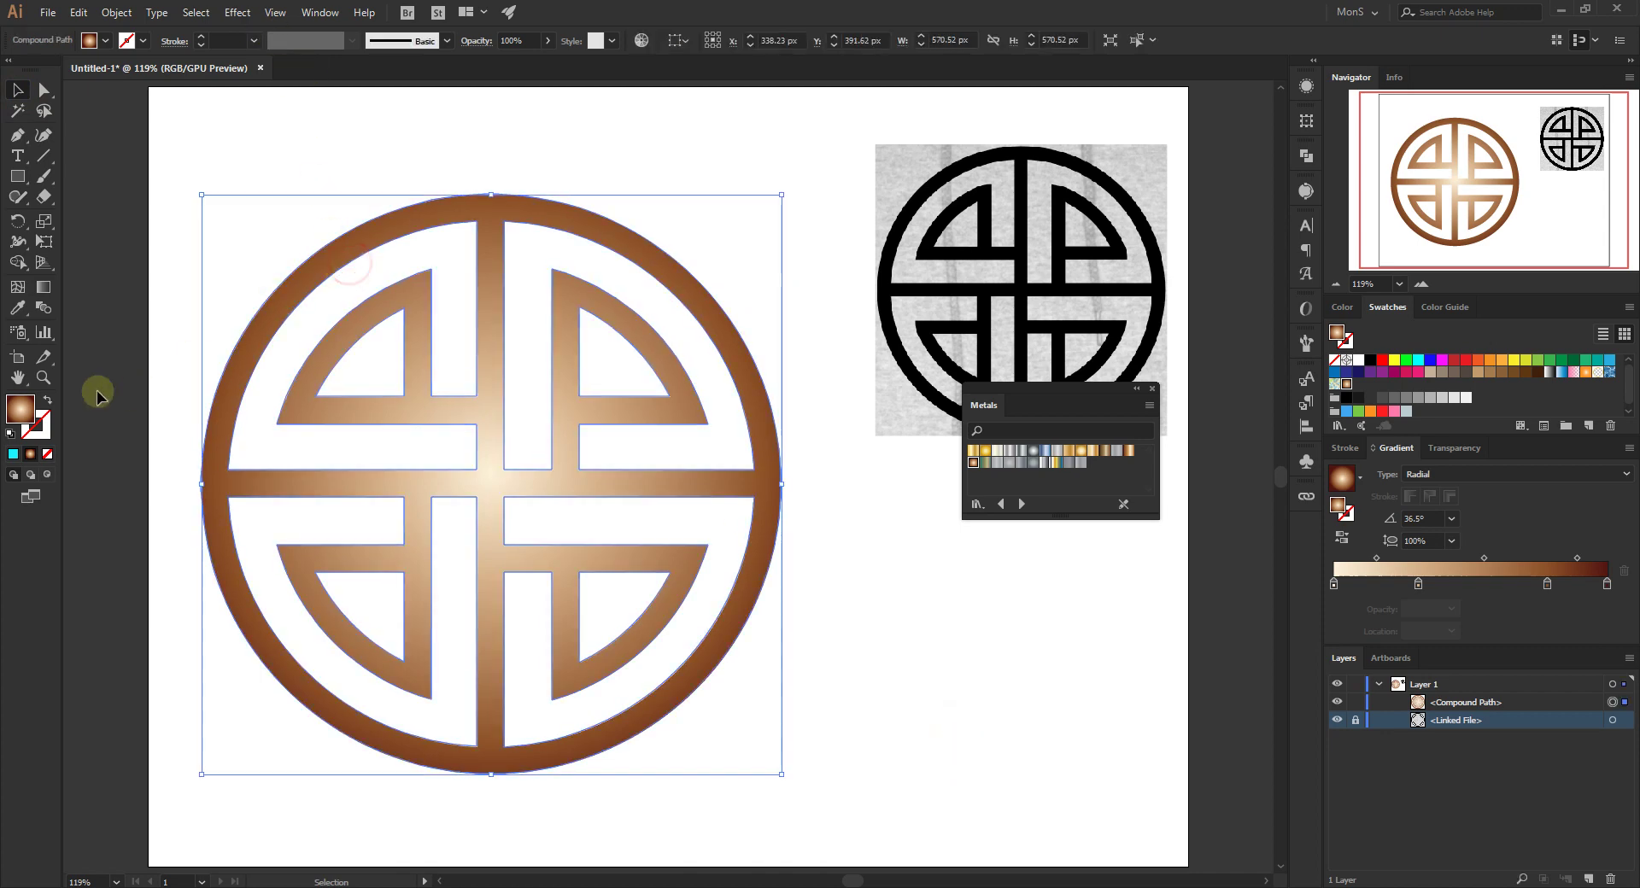
pyautogui.click(35, 424)
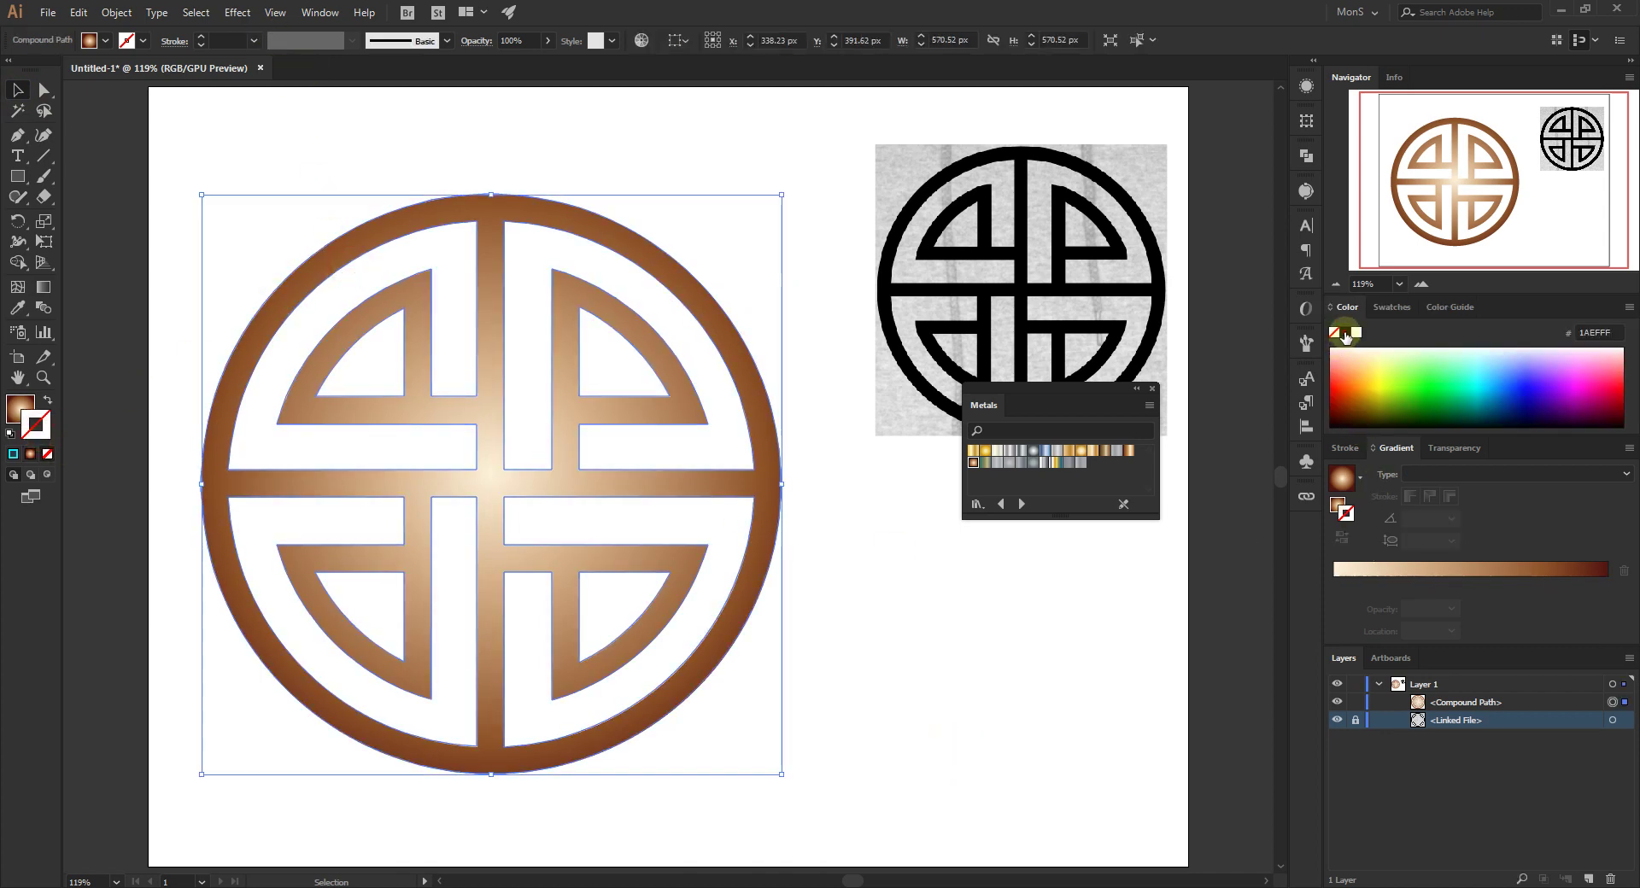
pyautogui.click(1345, 332)
pyautogui.click(10, 85)
pyautogui.click(852, 697)
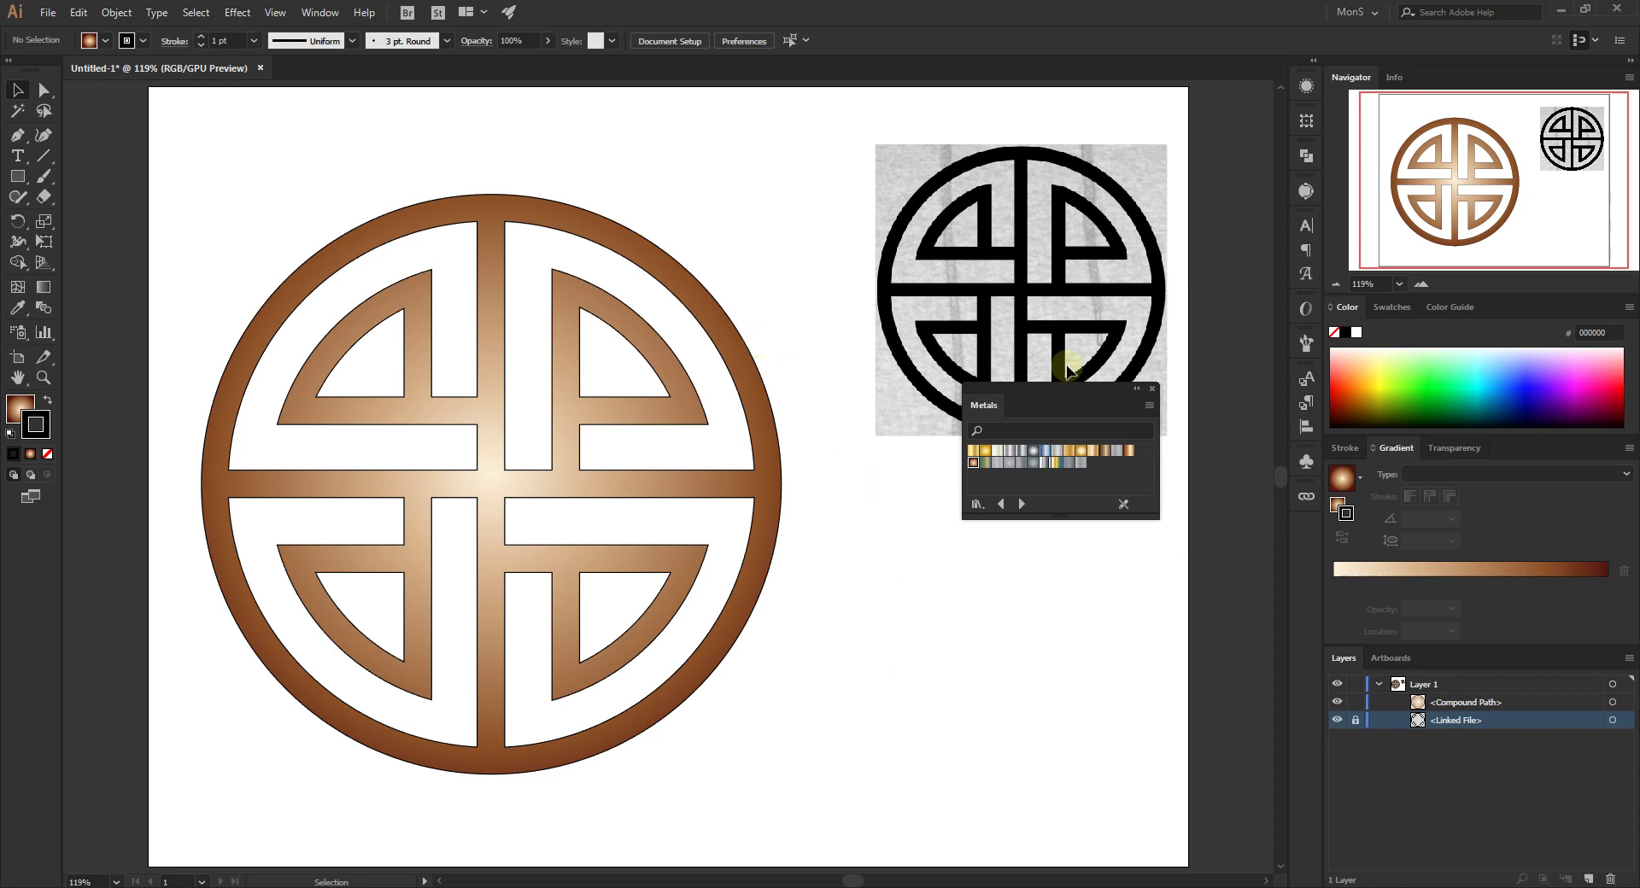
pyautogui.moveTo(984, 407); pyautogui.dragTo(992, 507)
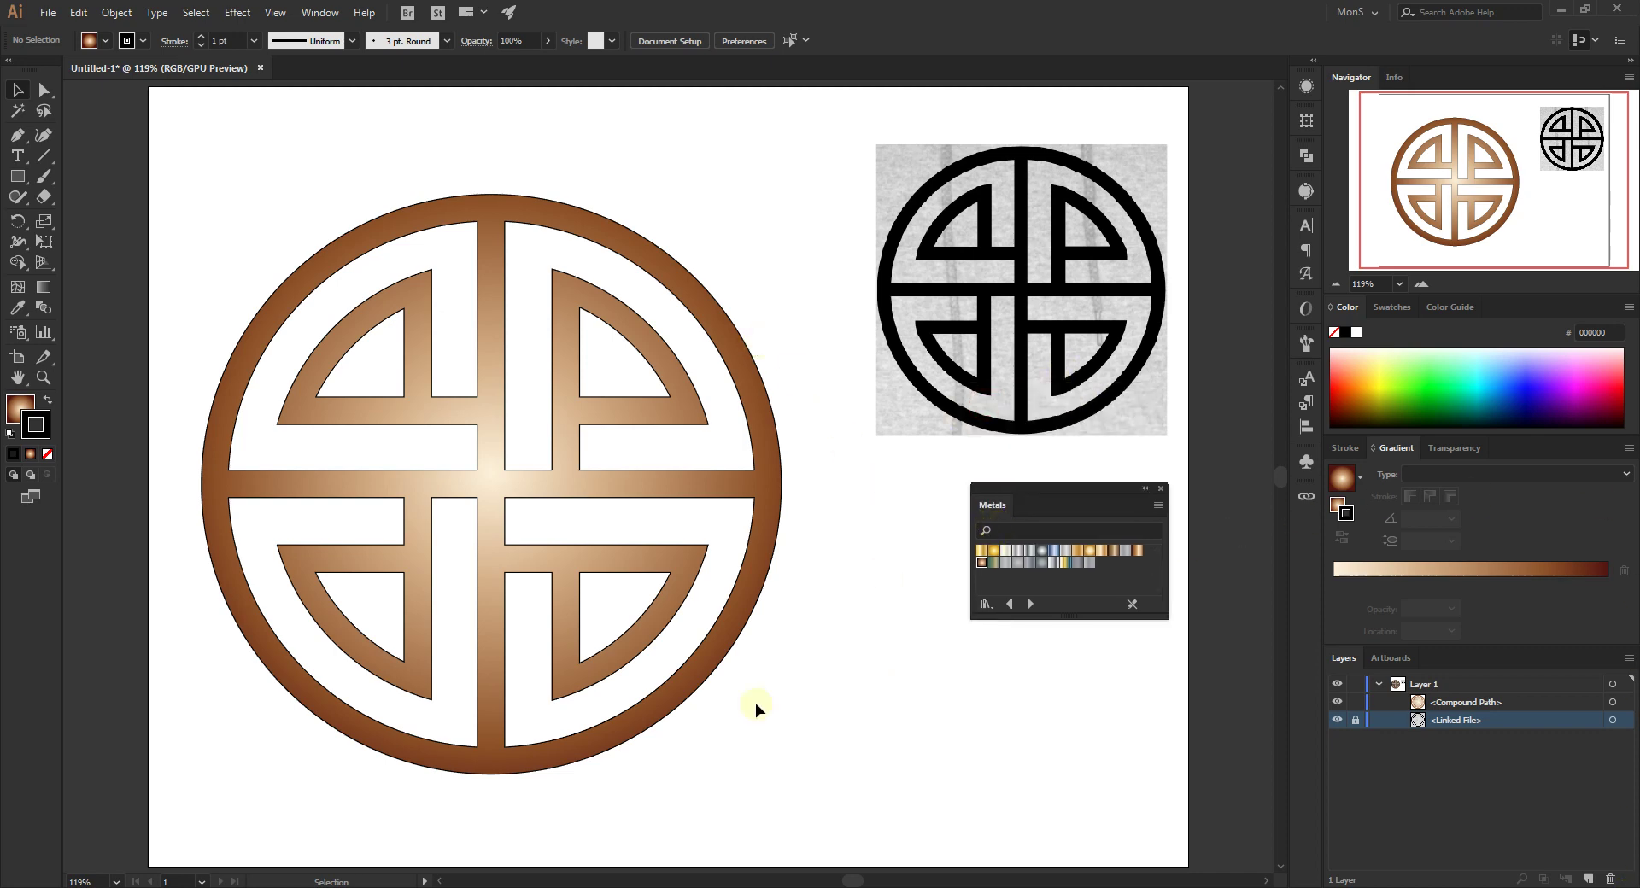